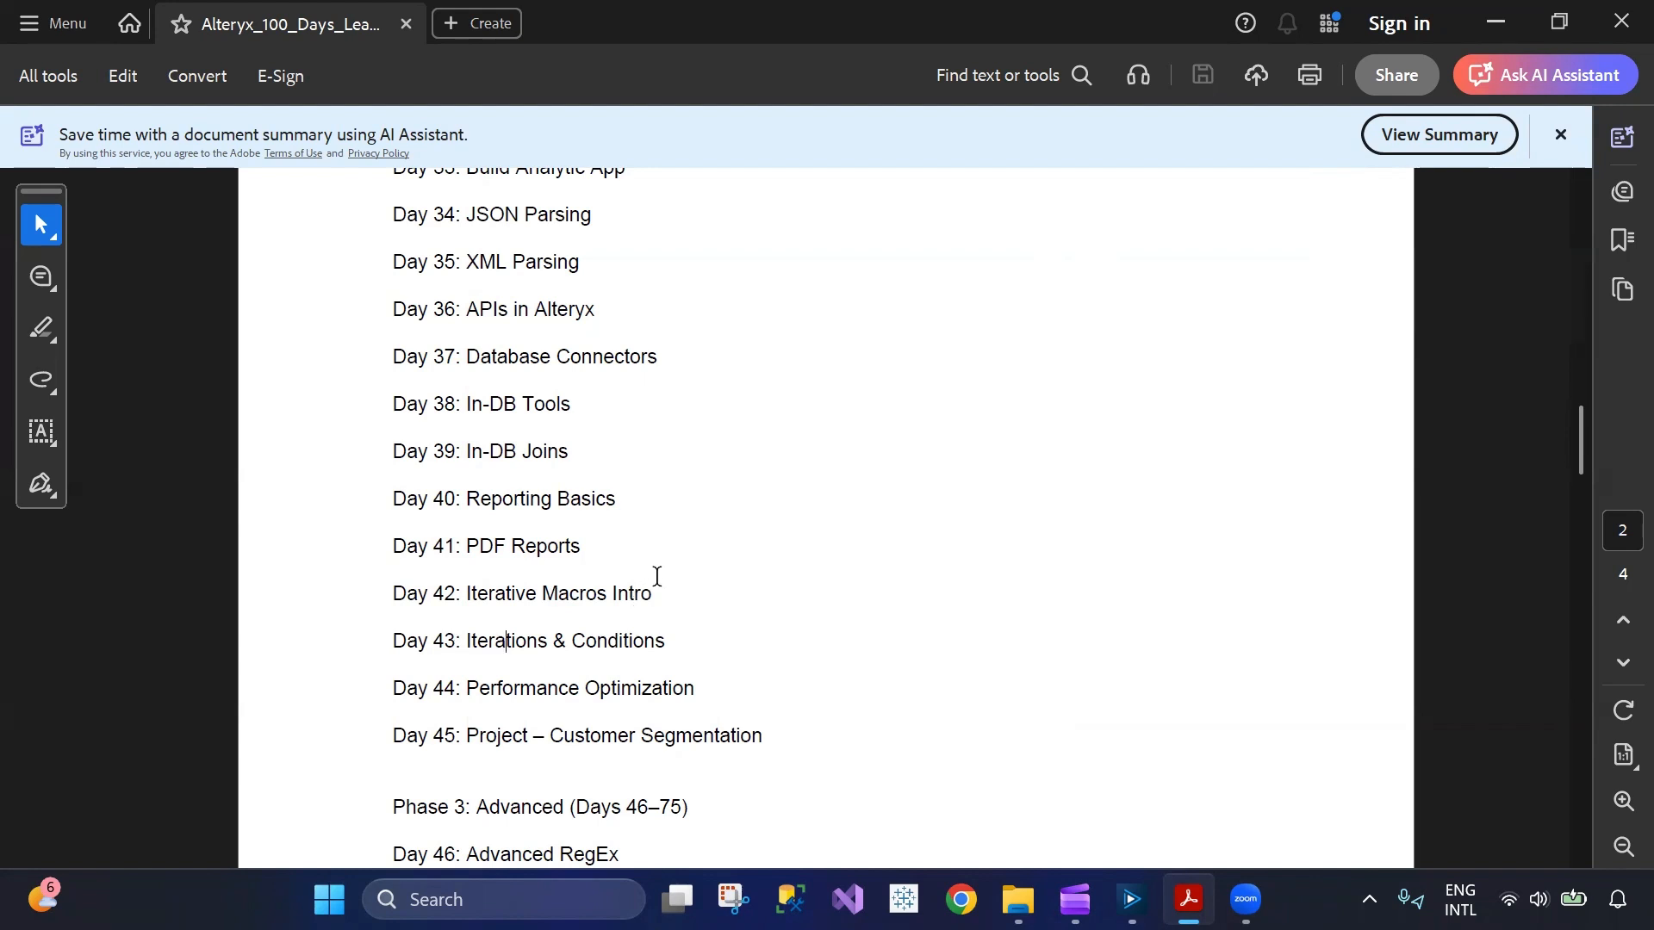
Review the macro topics in the learning plan, covering Day 42 Iterative Macros Intro, Day 27 Batch Macros Intro and Day 28 Standard Macros.
mouse_move(653, 593)
mouse_down()
mouse_move(390, 594)
mouse_move(649, 588)
mouse_up()
click(825, 590)
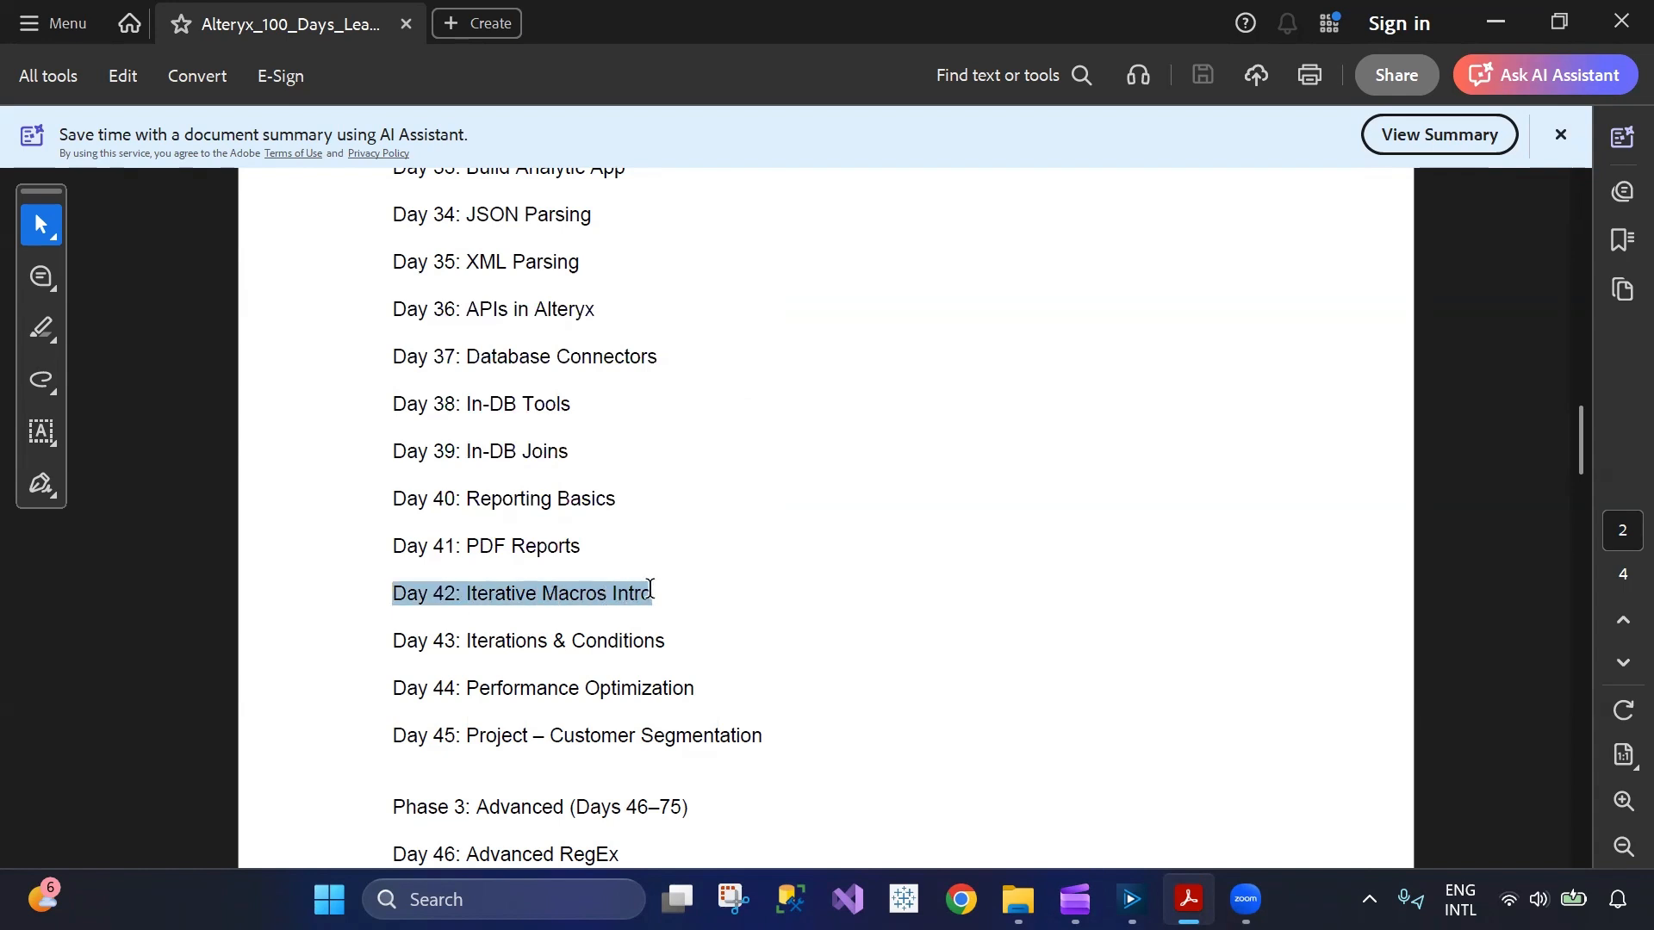
click(703, 548)
scroll(684, 536, up, 6)
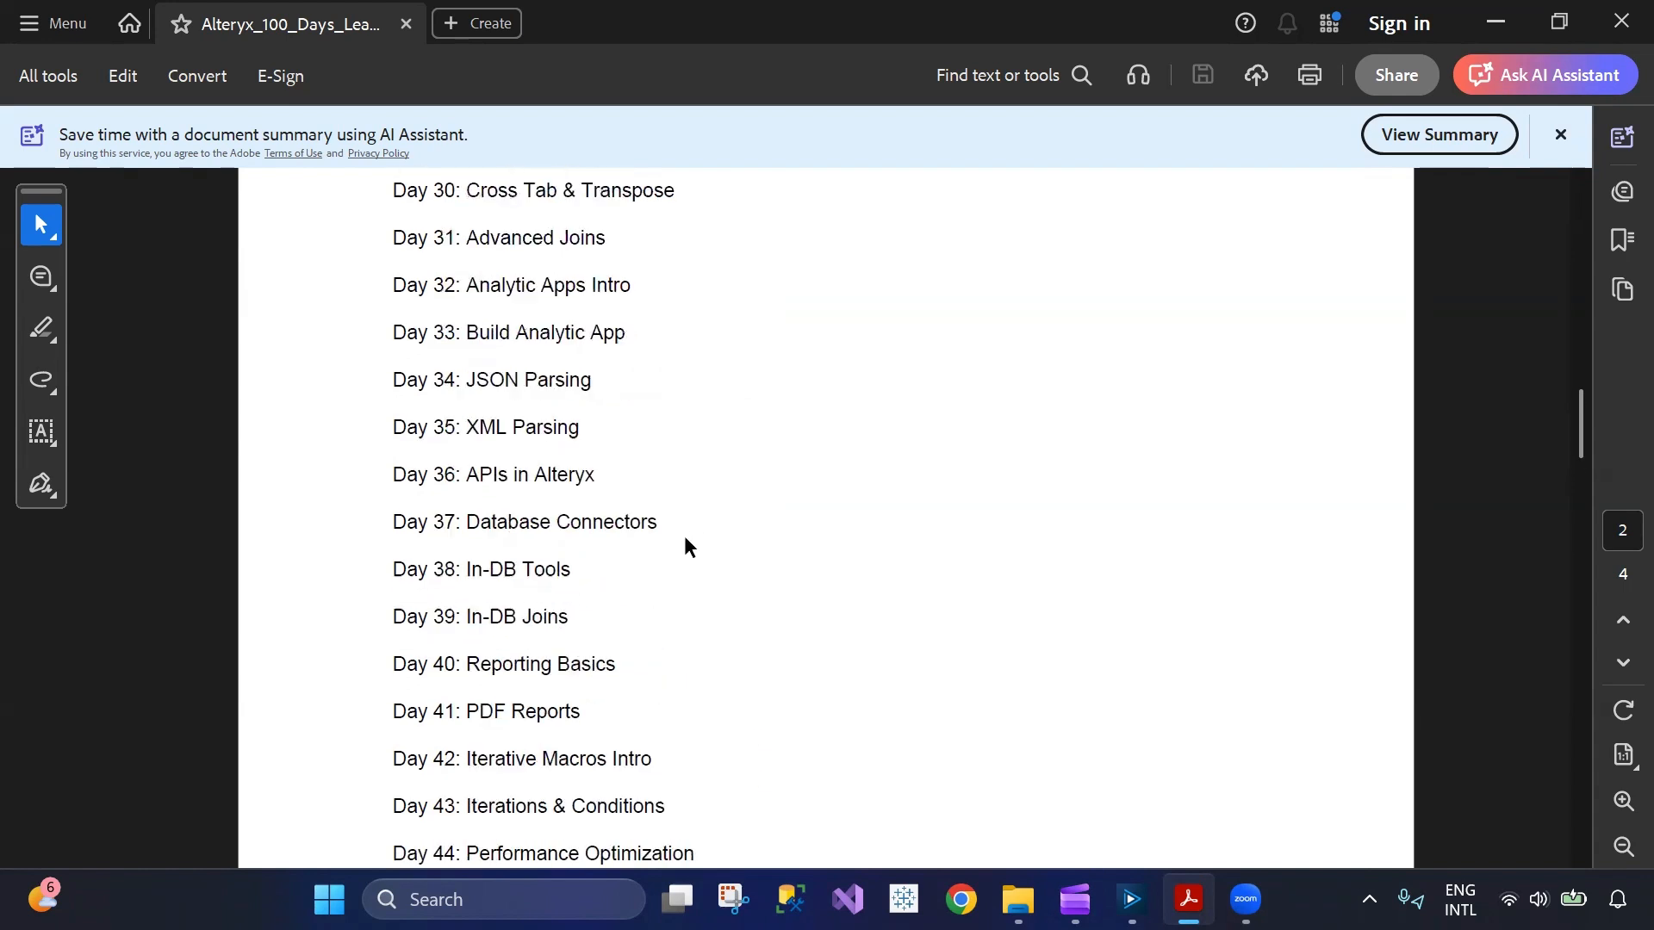
scroll(680, 540, down, 1)
scroll(680, 540, up, 1)
drag(384, 457, 635, 452)
click(391, 506)
drag(391, 506, 612, 506)
click(428, 505)
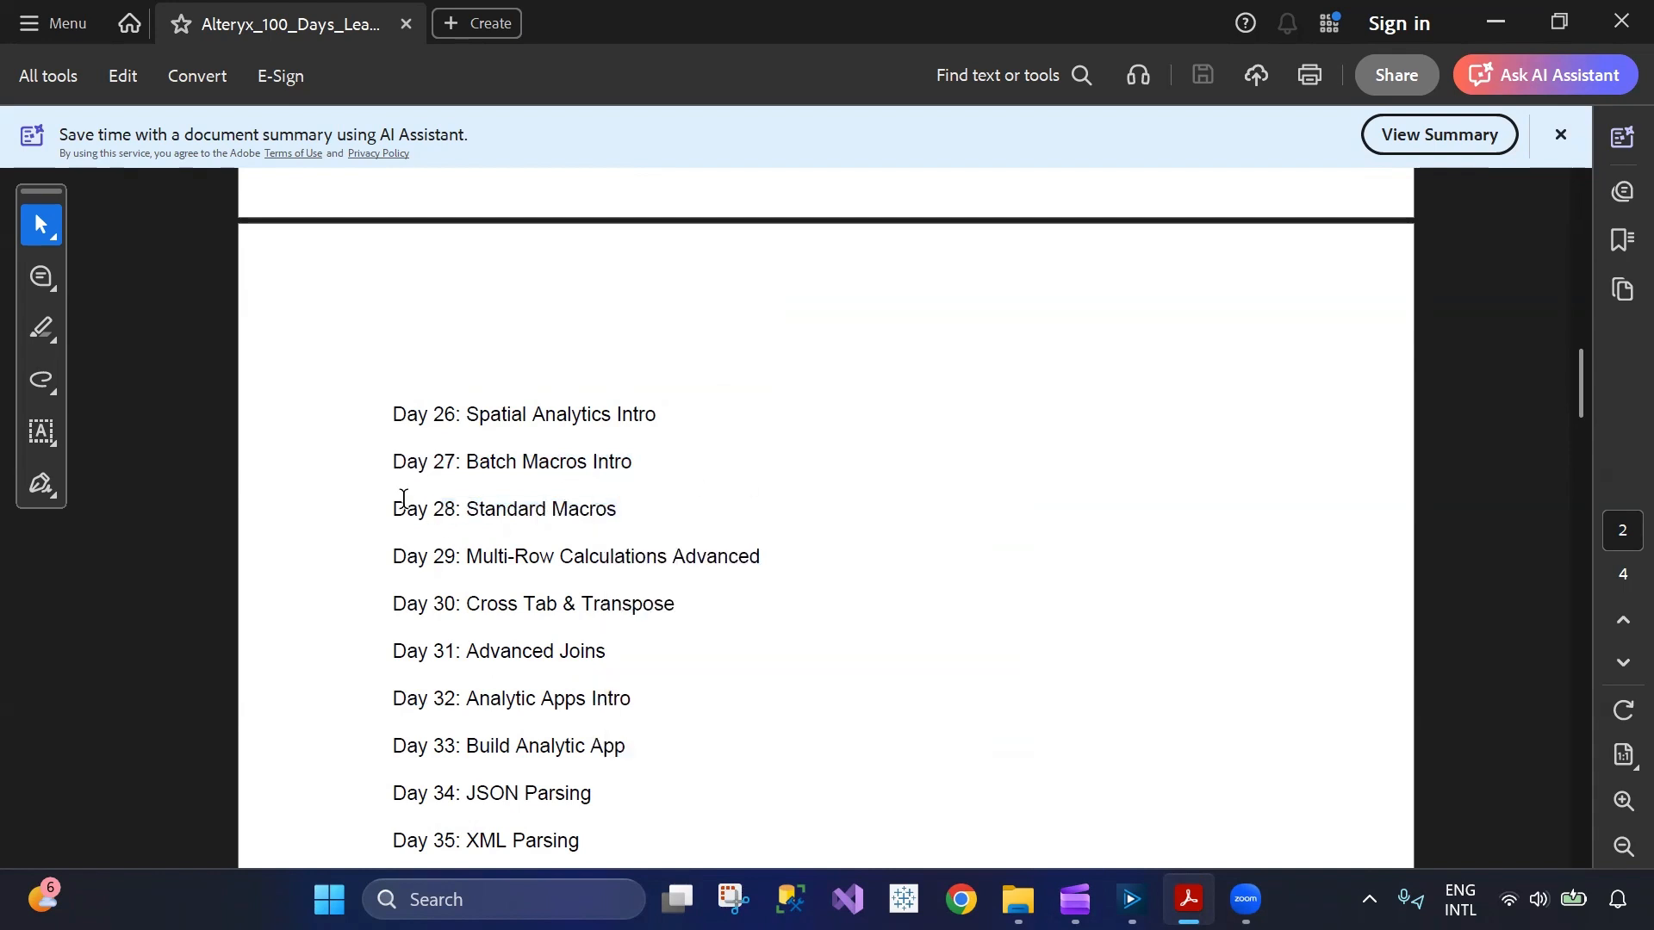
scroll(917, 645, down, 5)
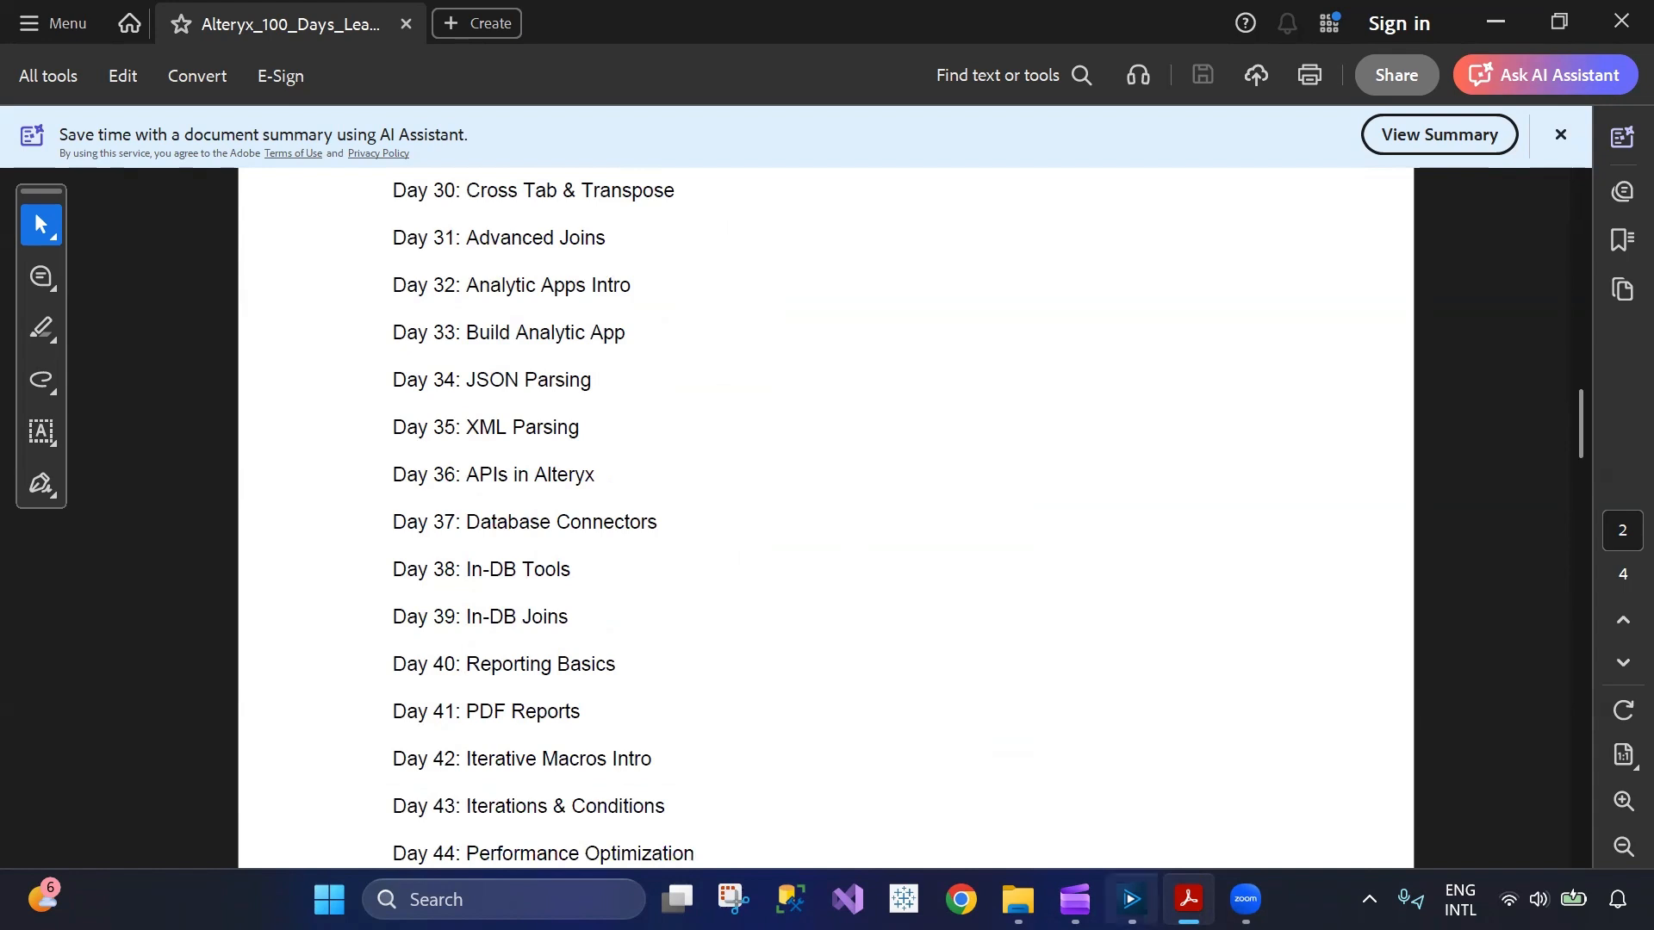
Switch to Alteryx Designer, enlarge the canvas area and align the upper Browse tool with the lower one in the output container.
click(1131, 899)
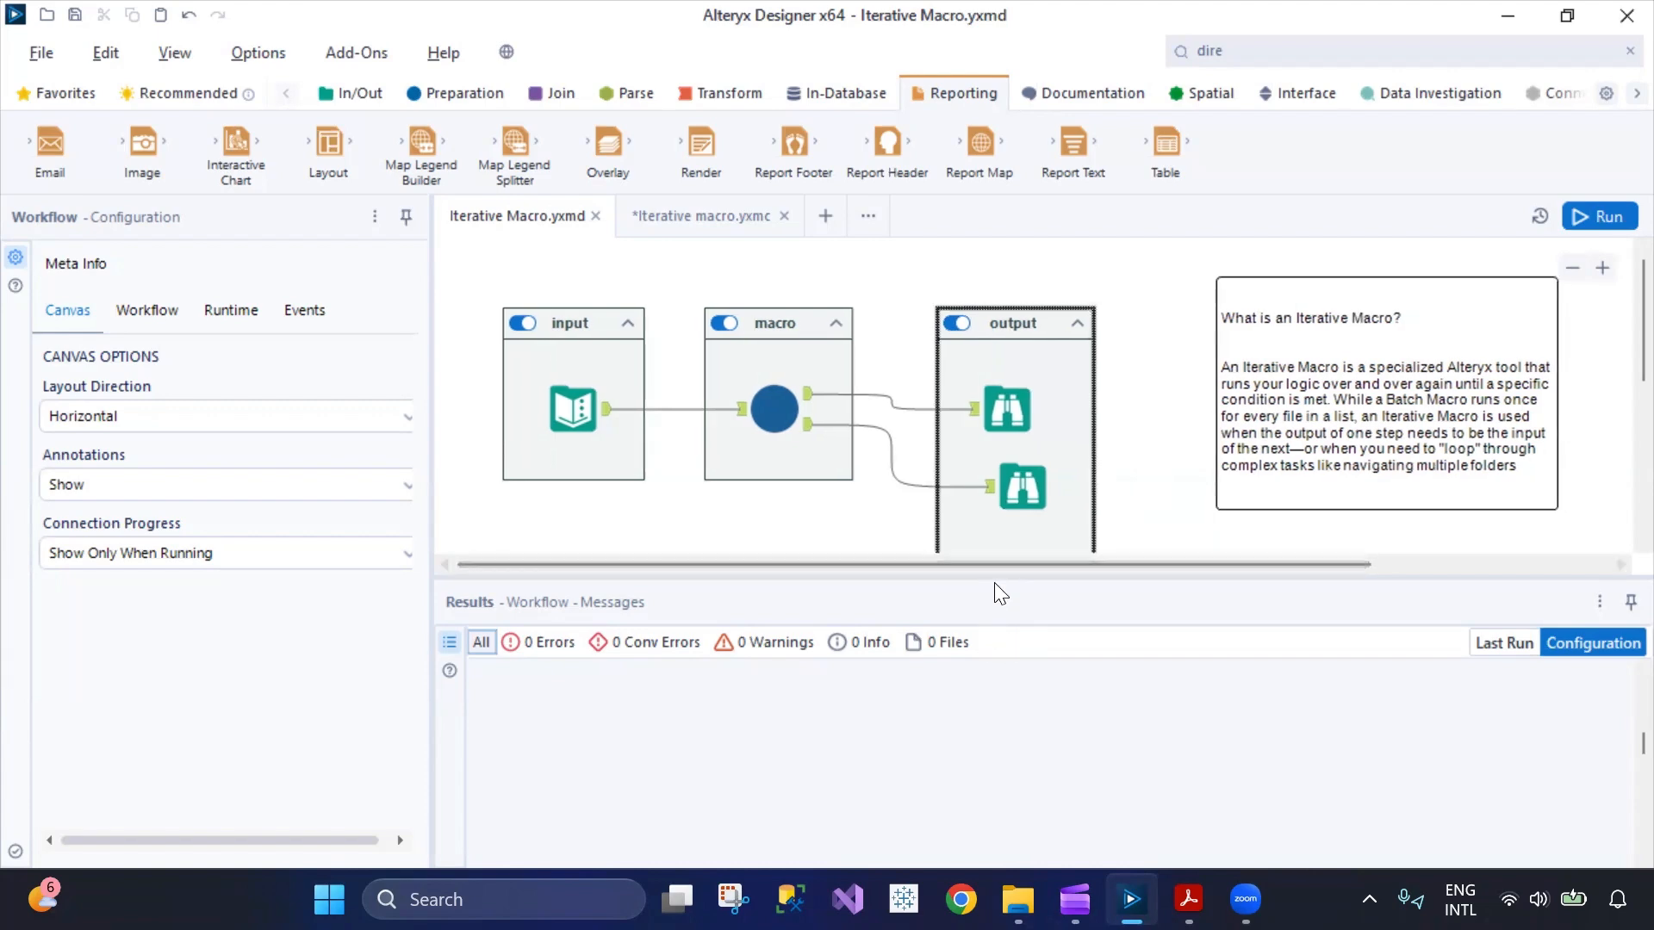
drag(993, 575, 1013, 634)
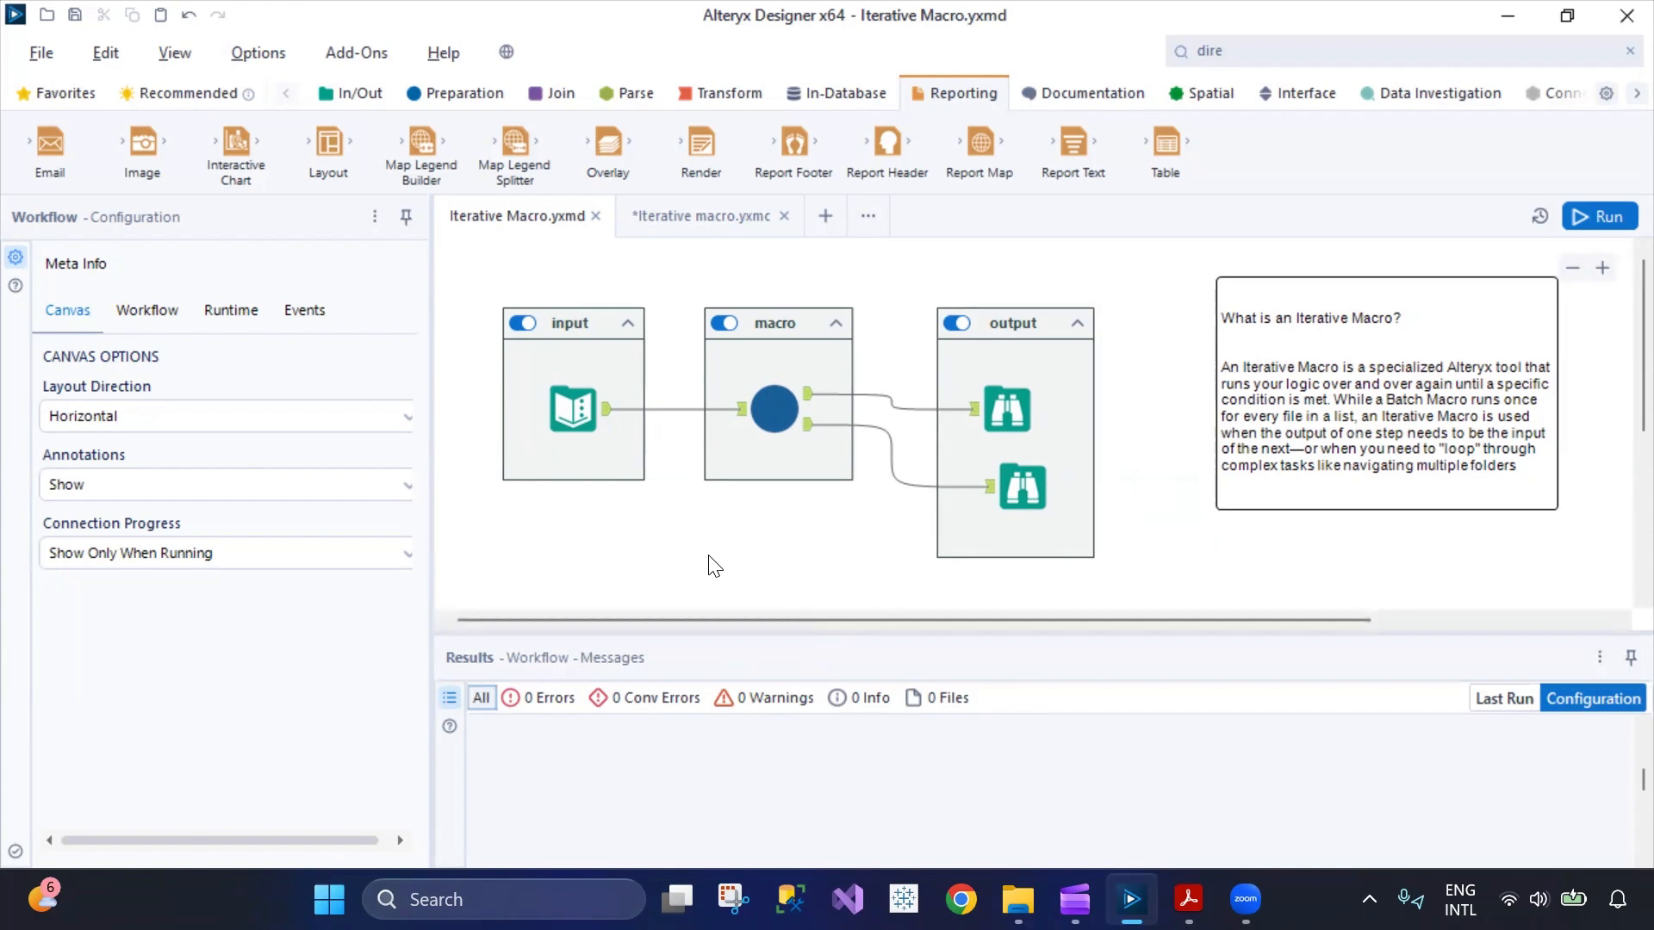
drag(1007, 412, 1022, 412)
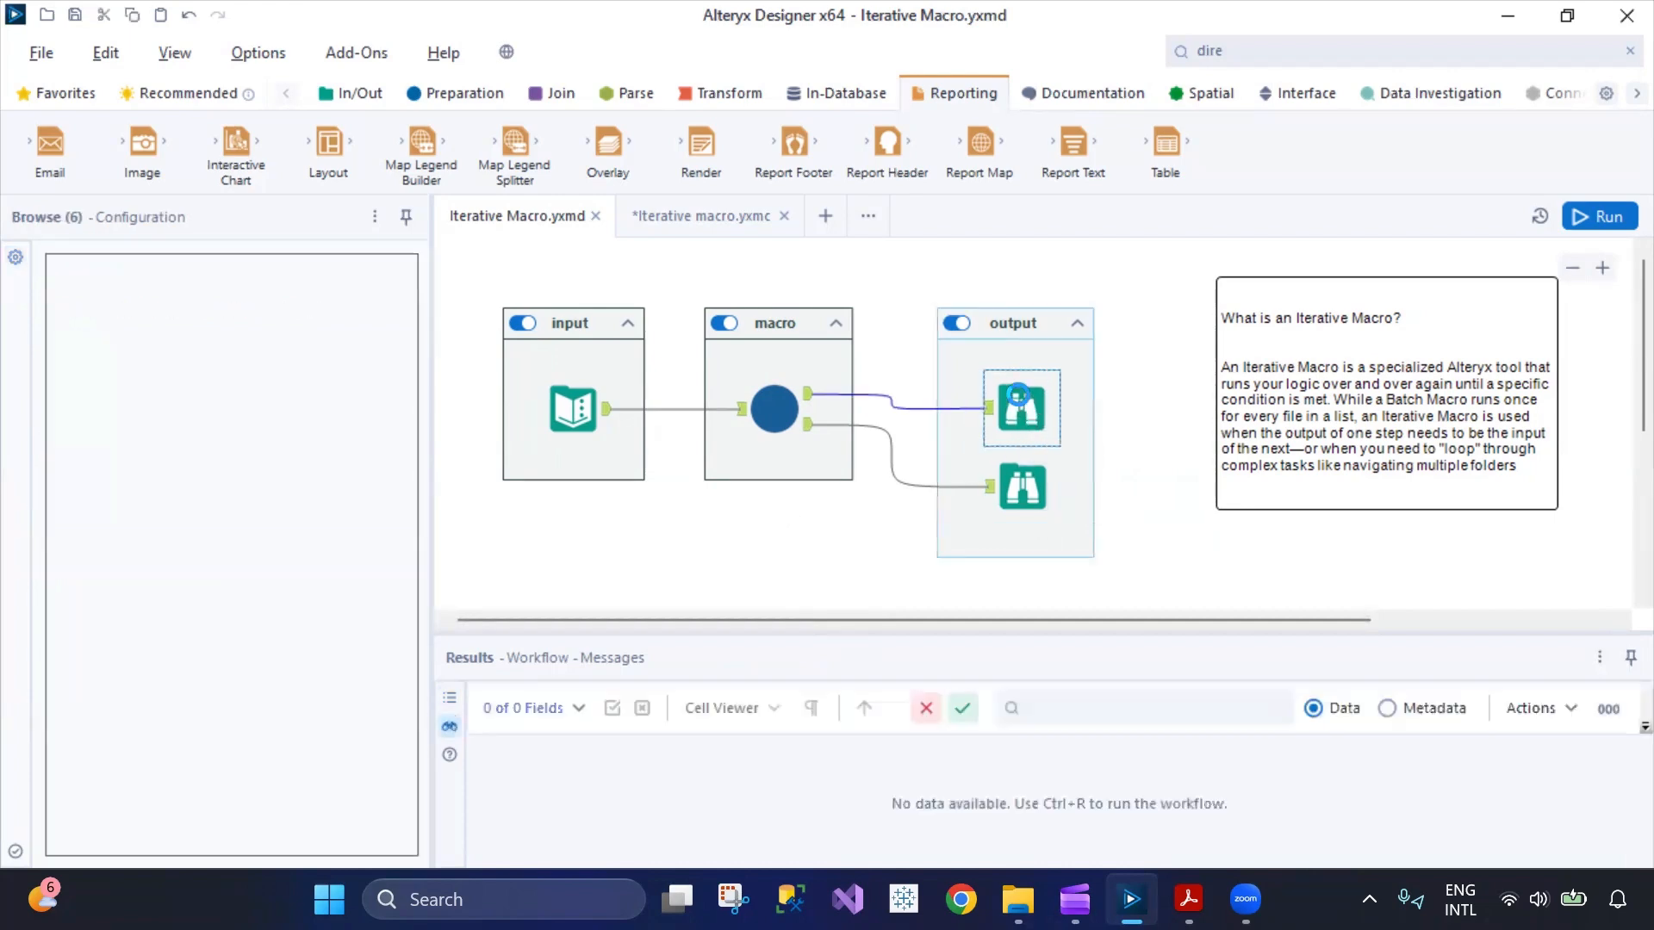
Examine the comment explaining iterative macros and the num, snum, onum and digit columns of the Text Input tool.
click(1294, 399)
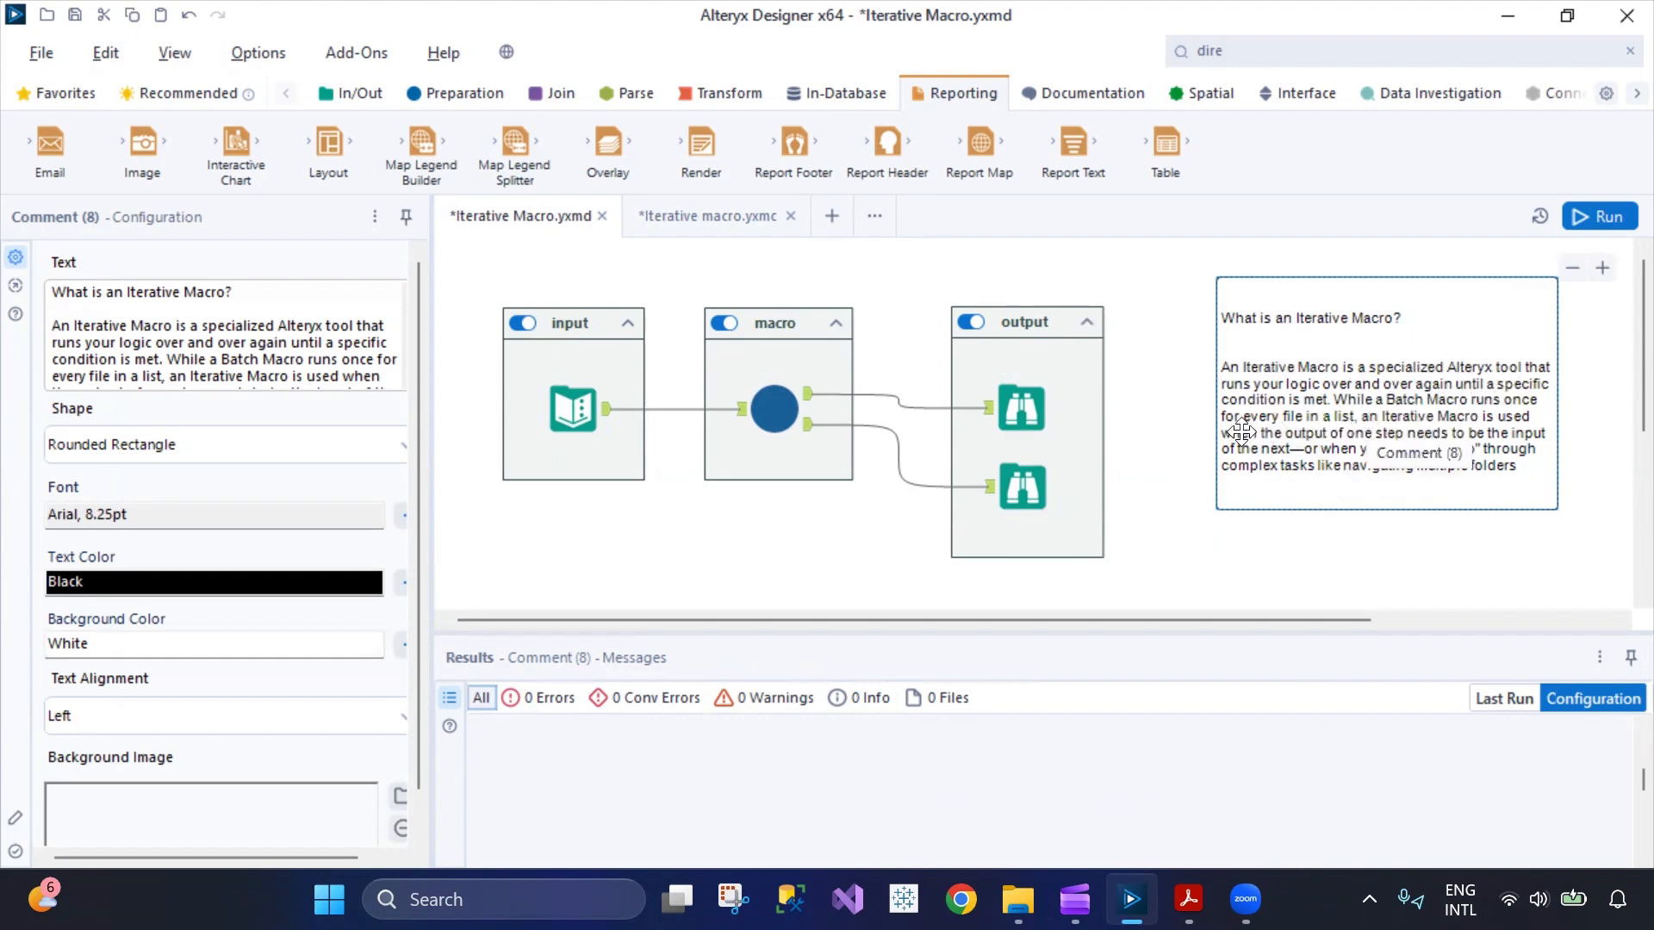
click(1192, 573)
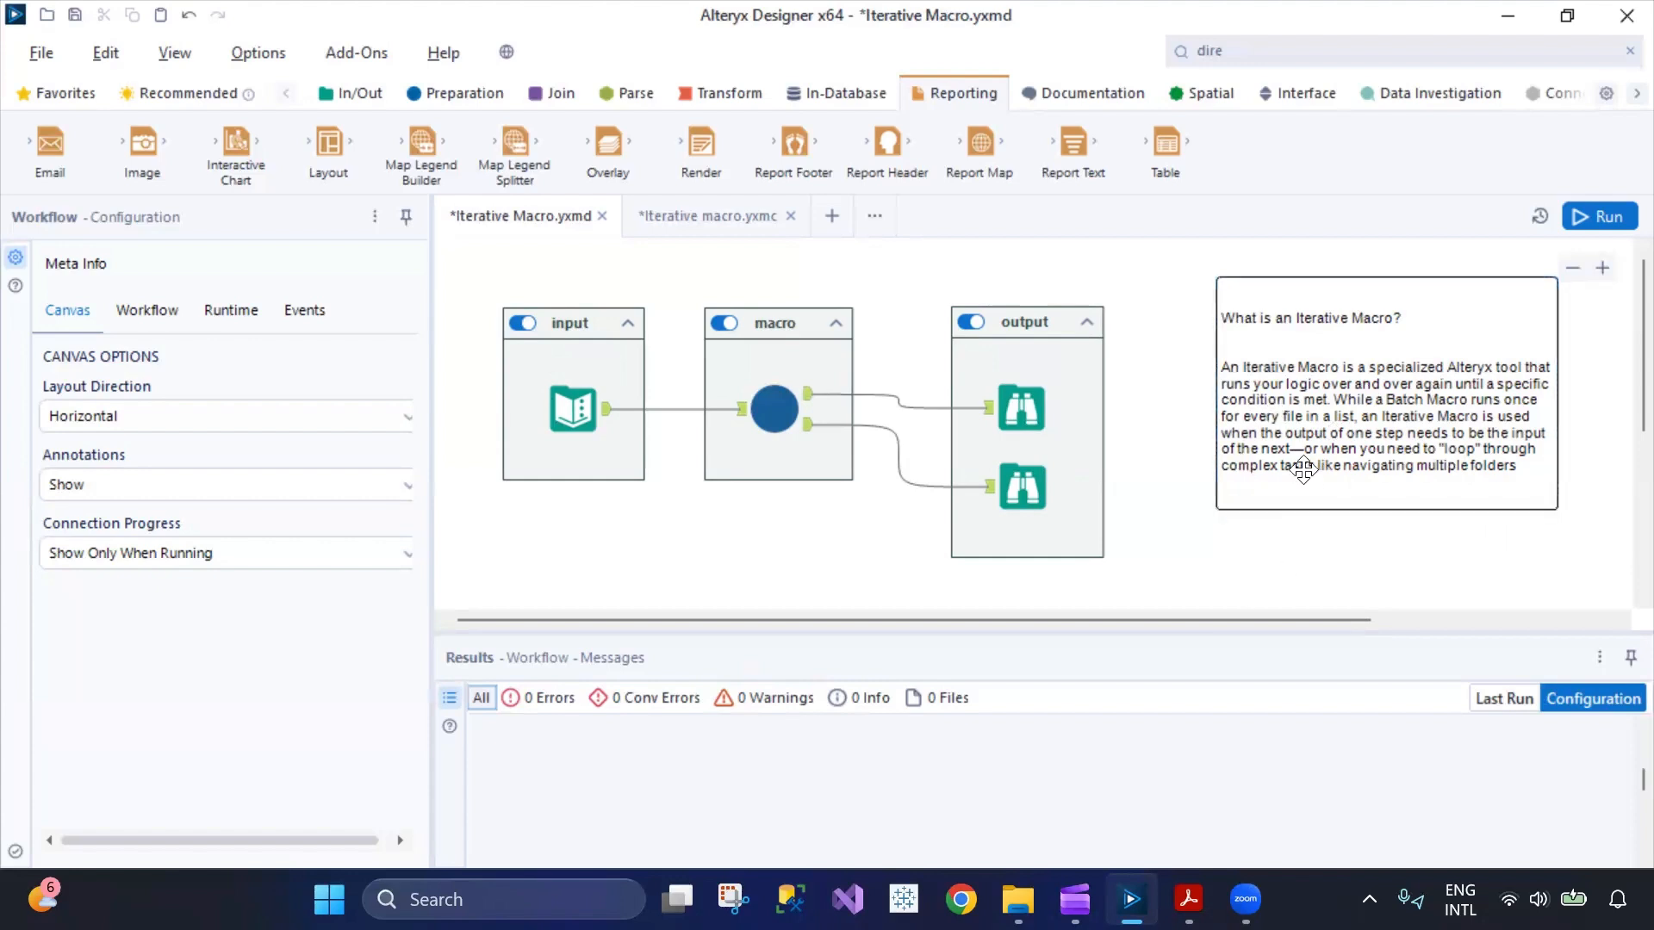
click(708, 412)
click(579, 414)
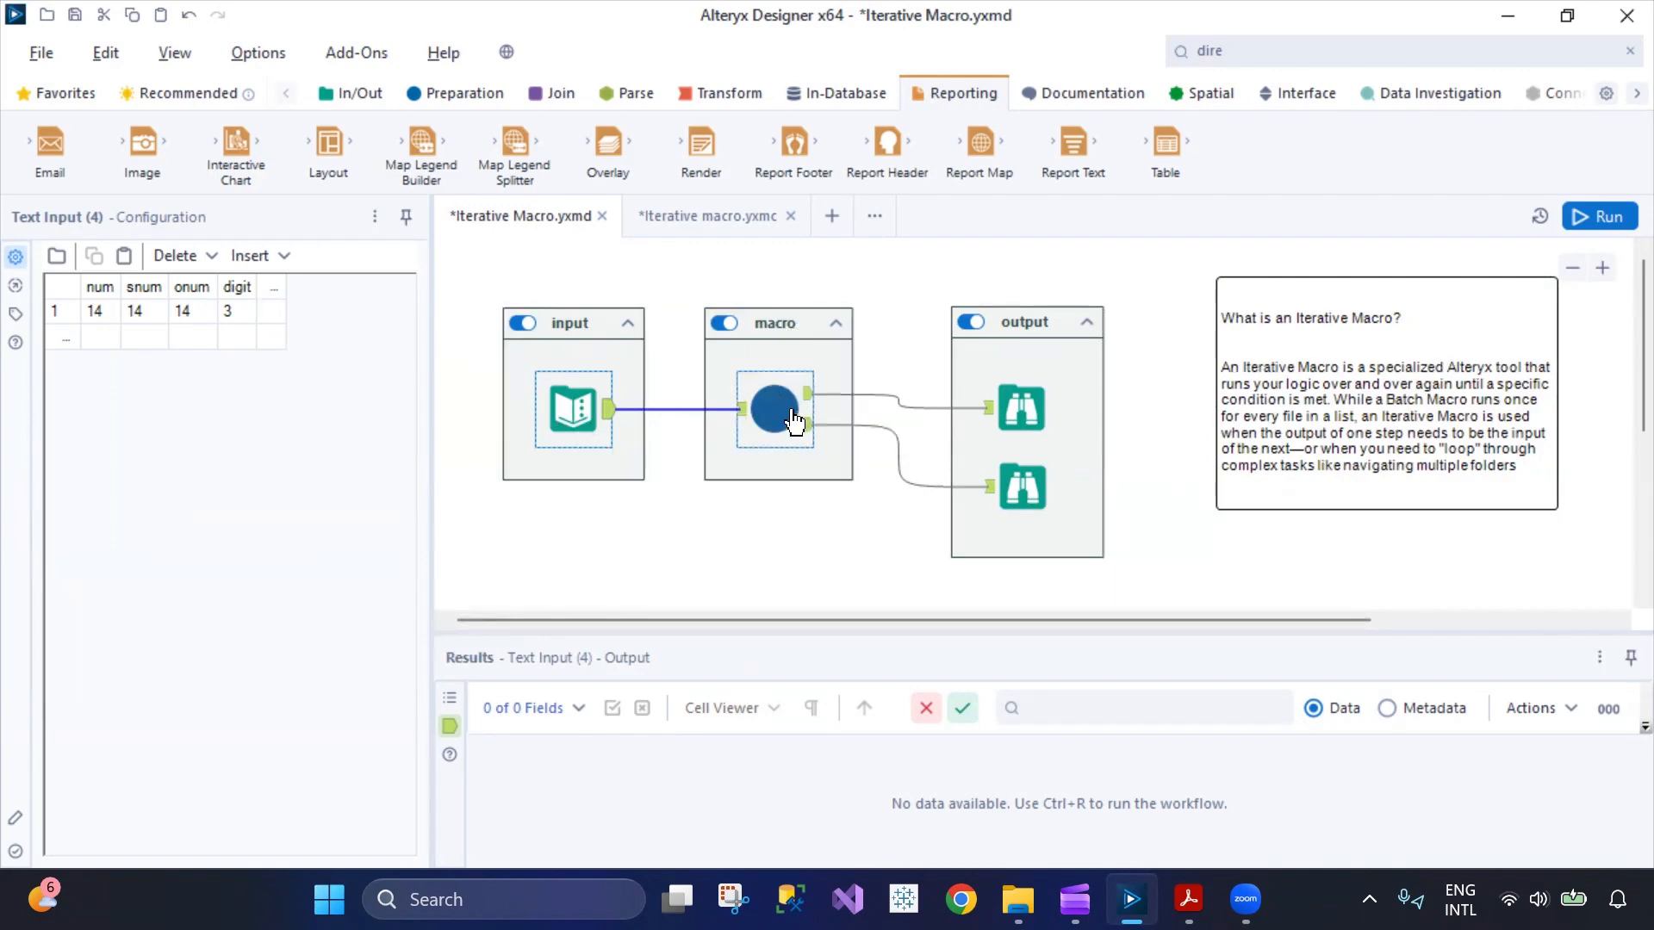
click(702, 213)
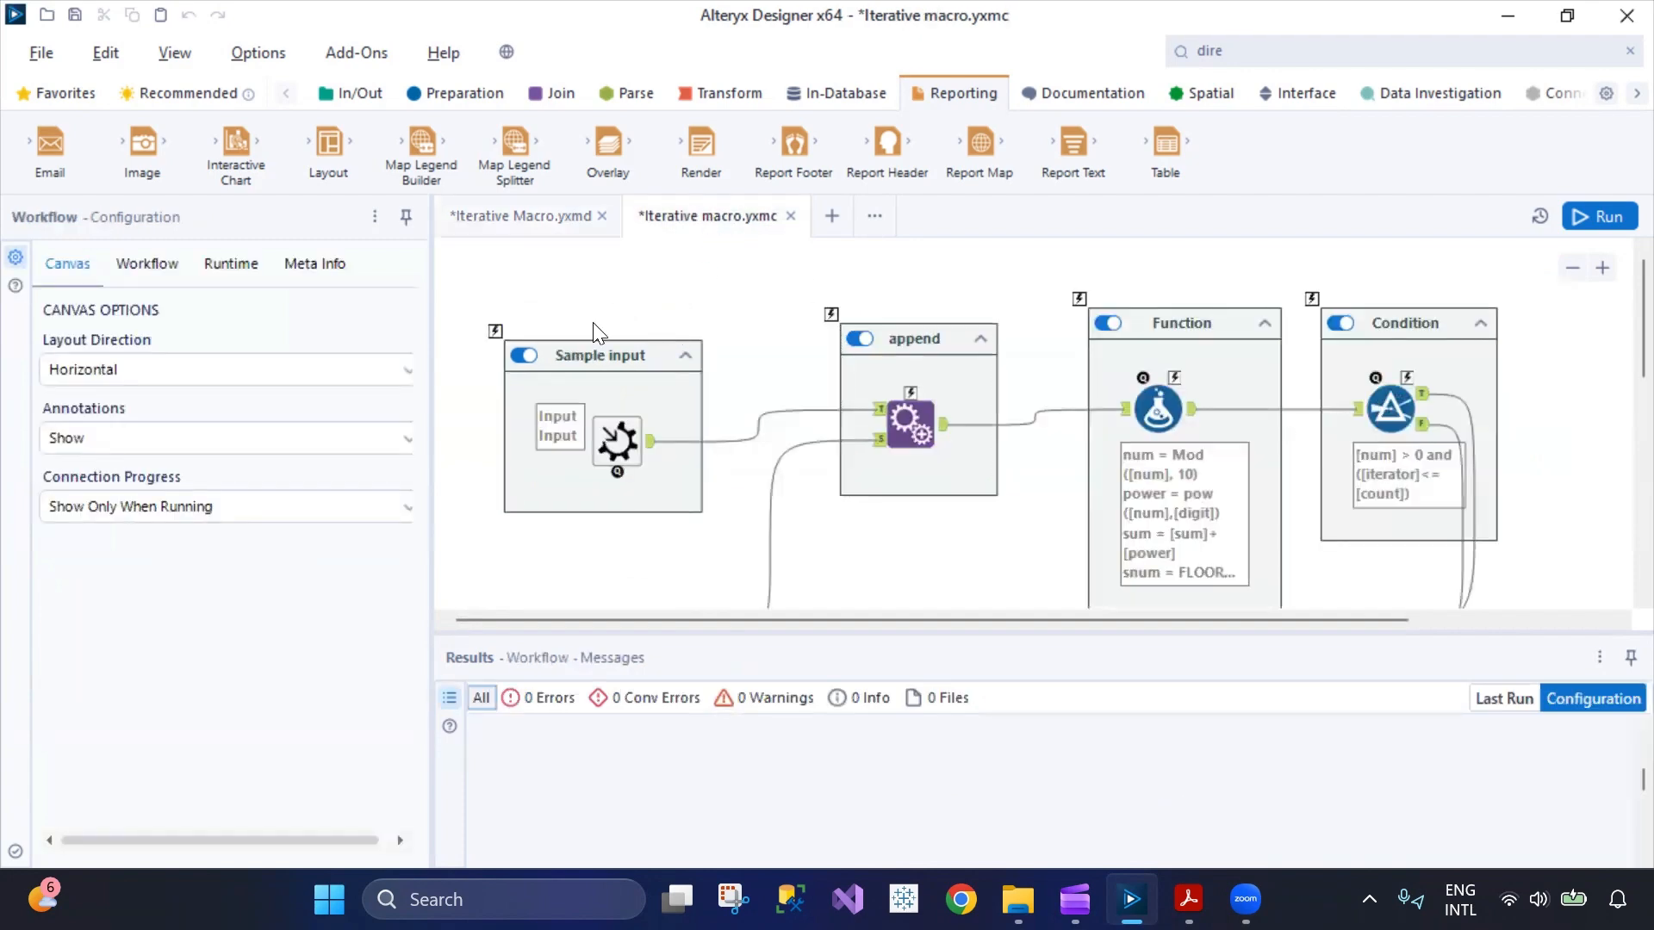
click(521, 216)
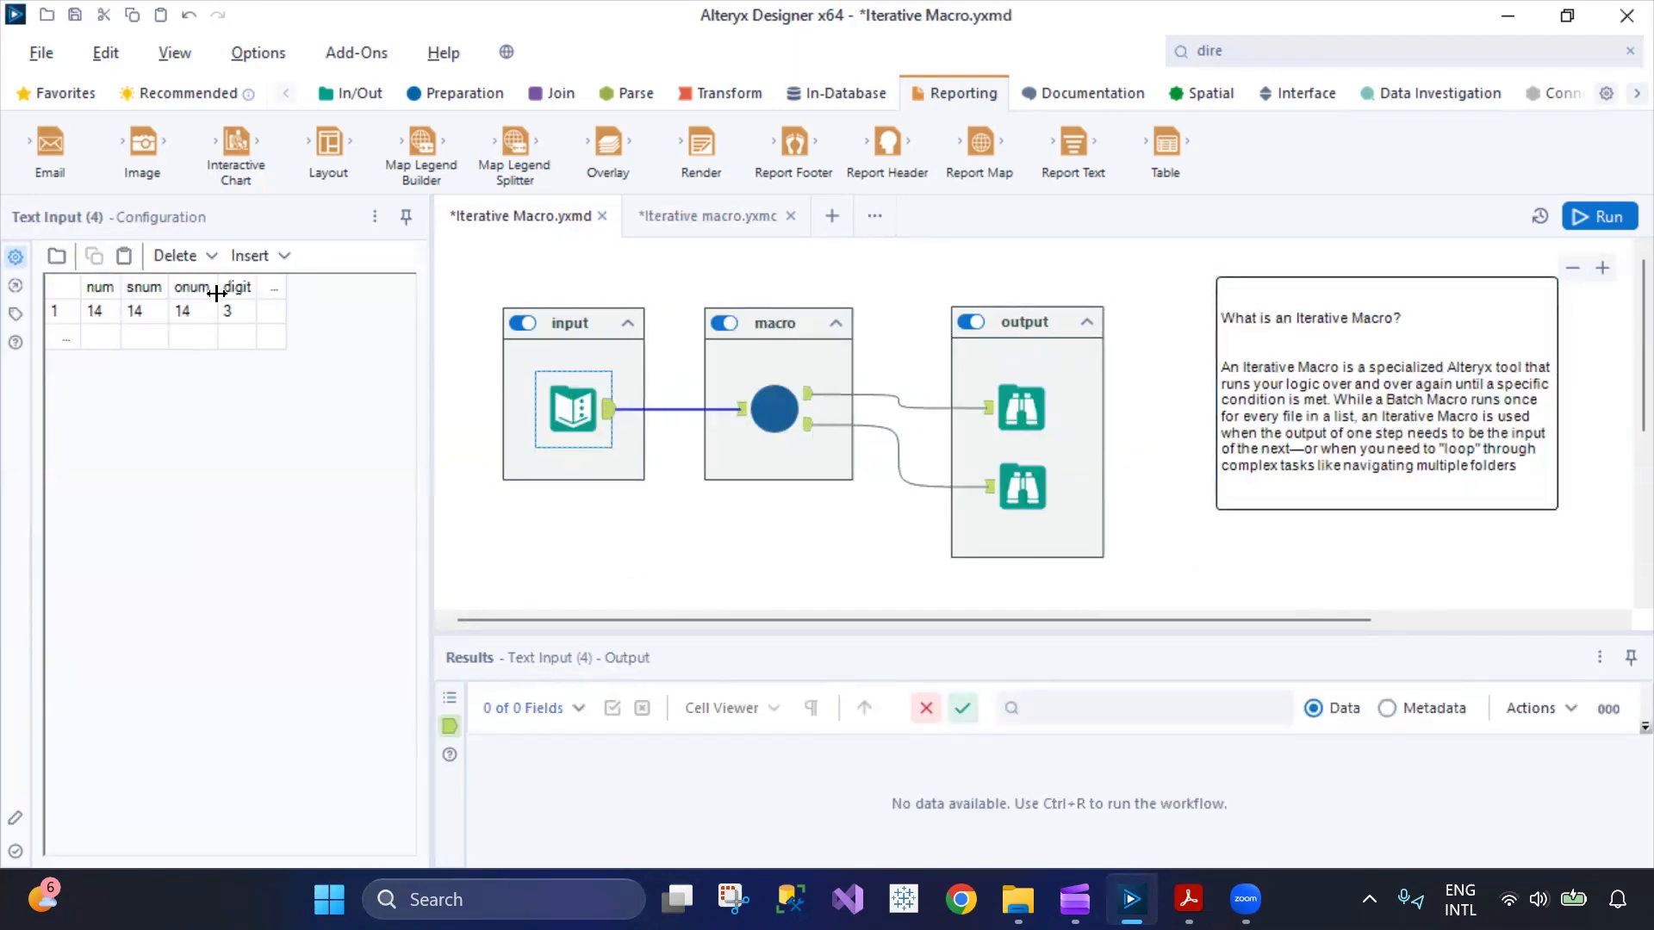
drag(167, 291, 307, 286)
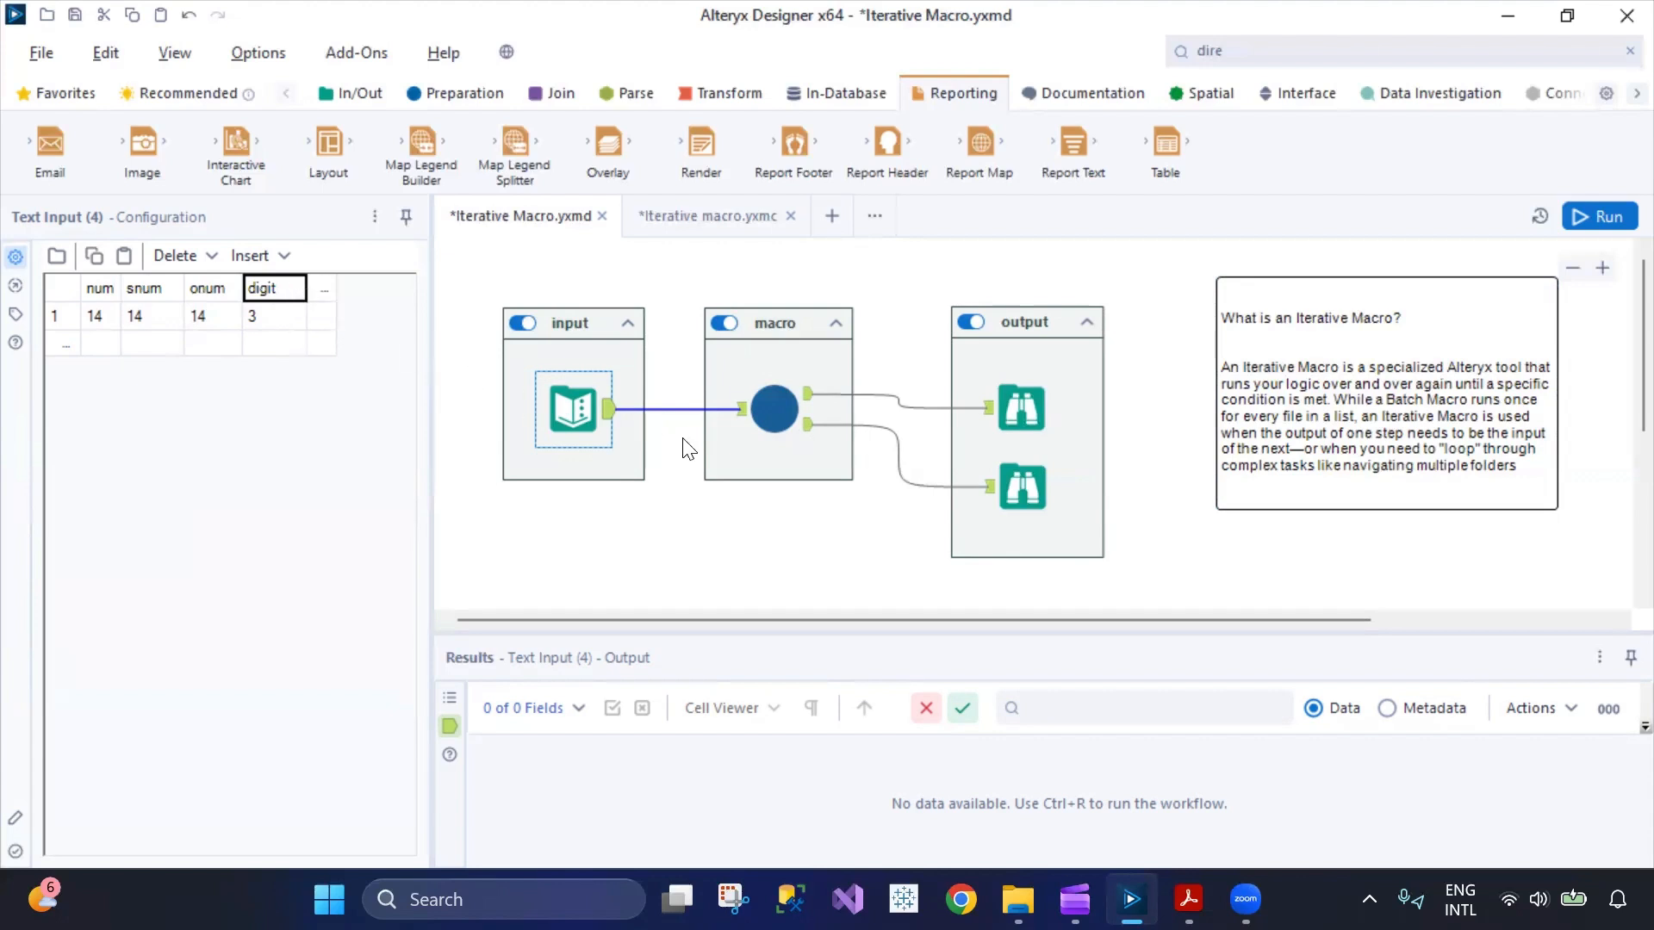
Open the Iterative macro.yxmc workflow and expand the power, sum, snum and second num expressions of its Formula tool.
click(691, 226)
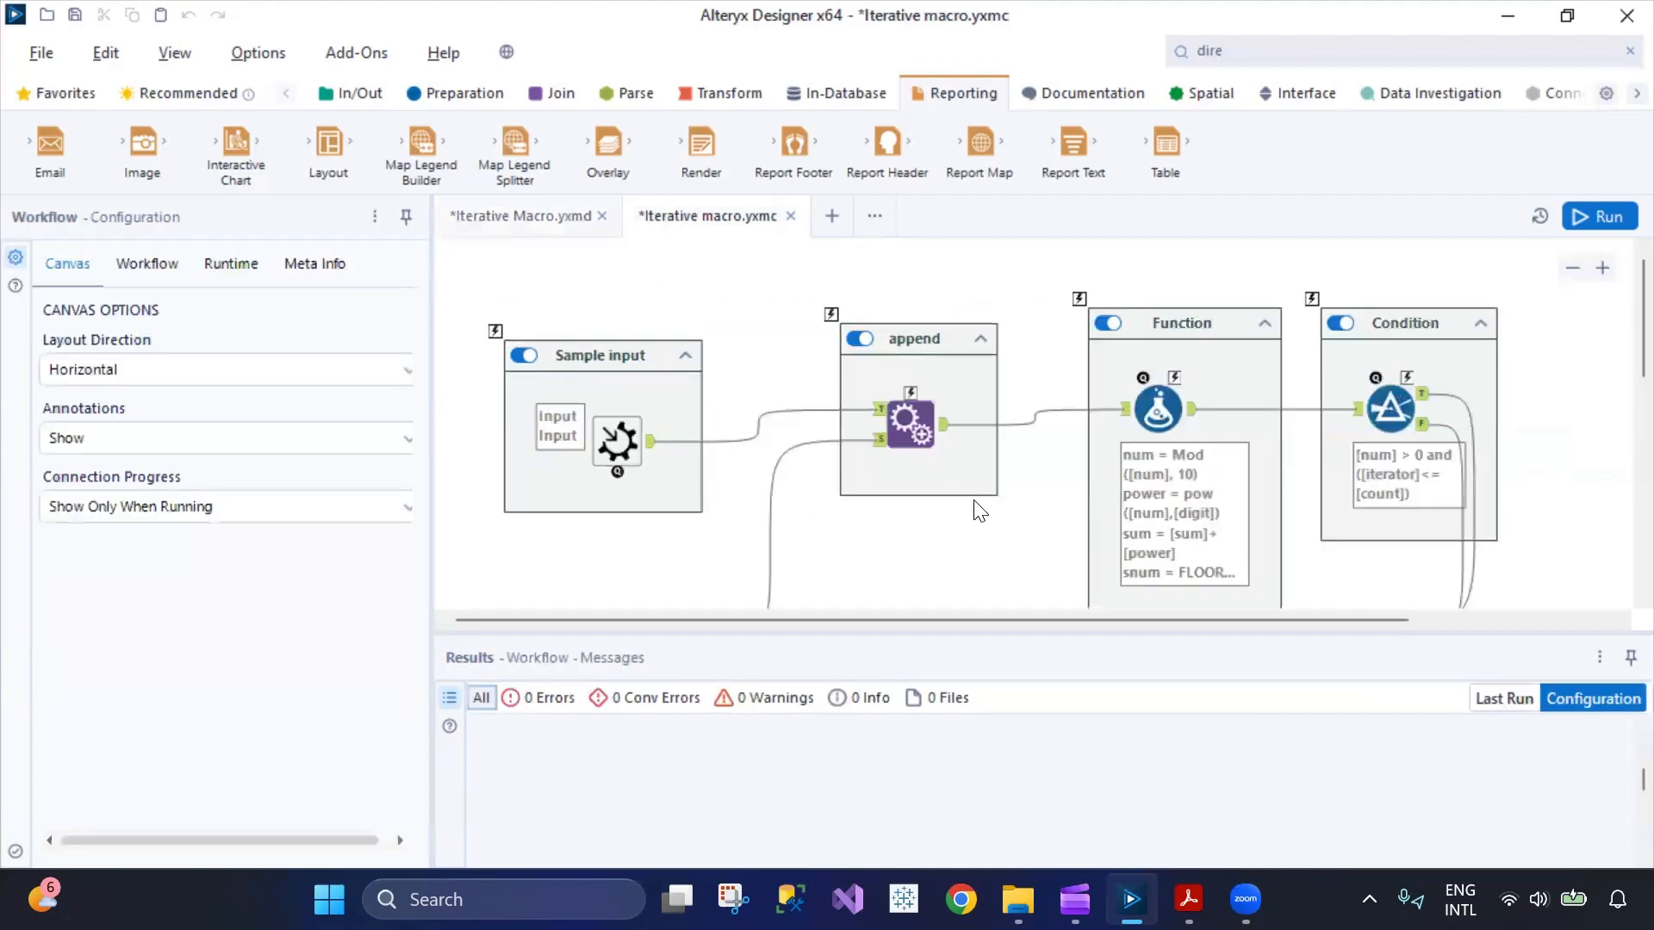
click(1157, 418)
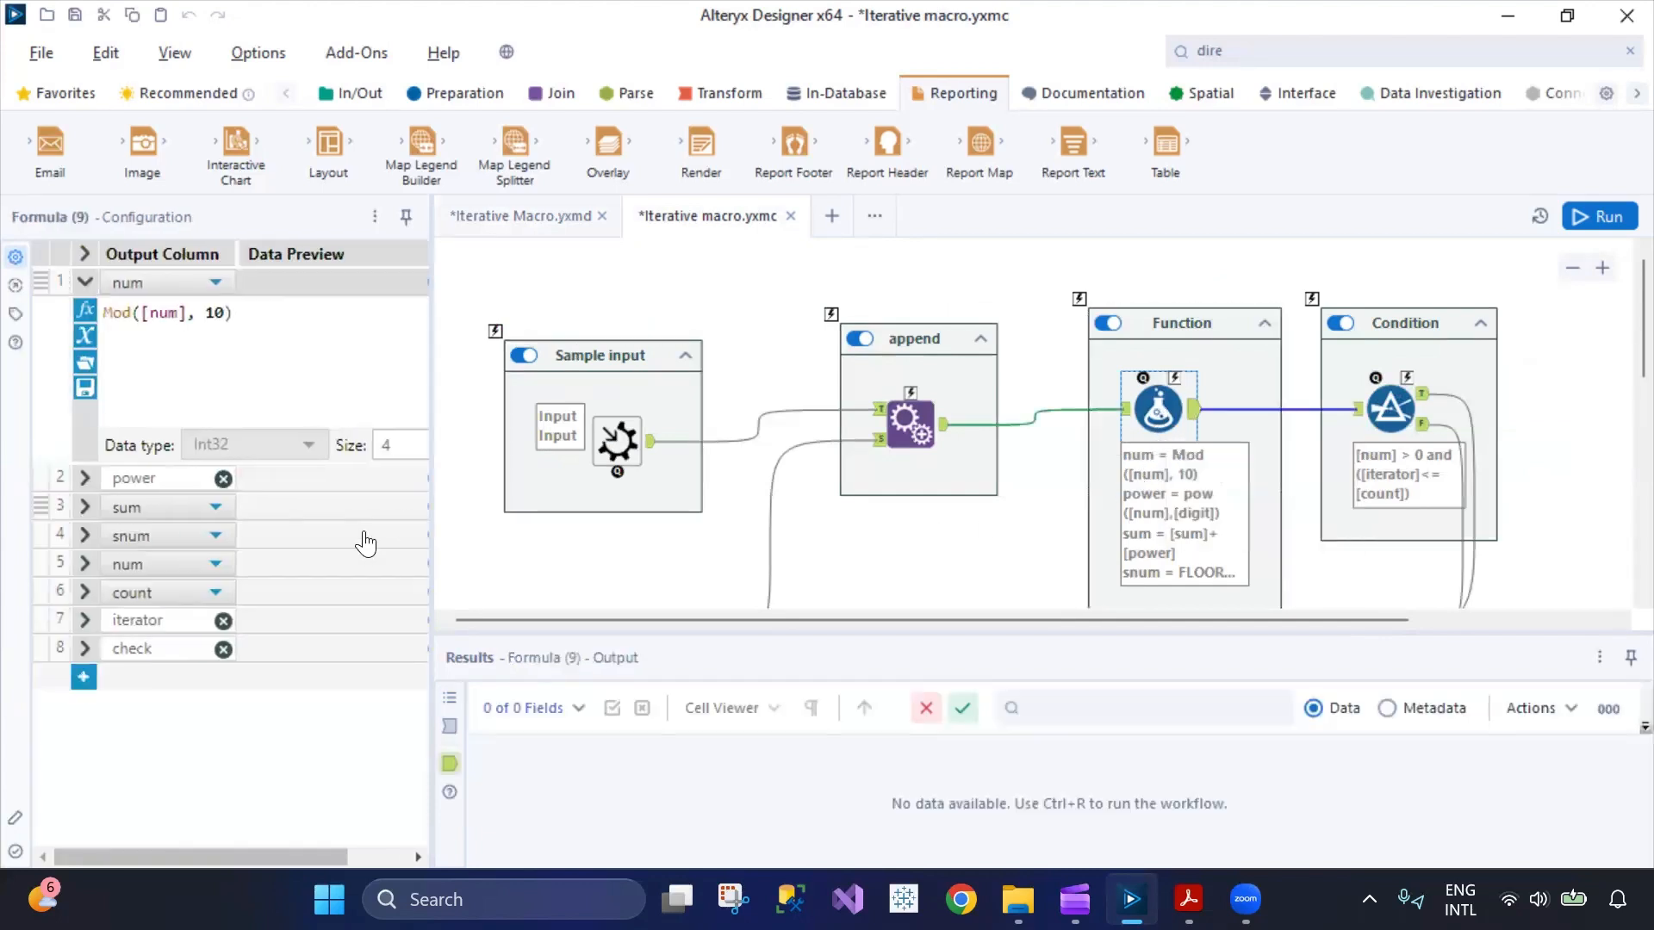
click(83, 479)
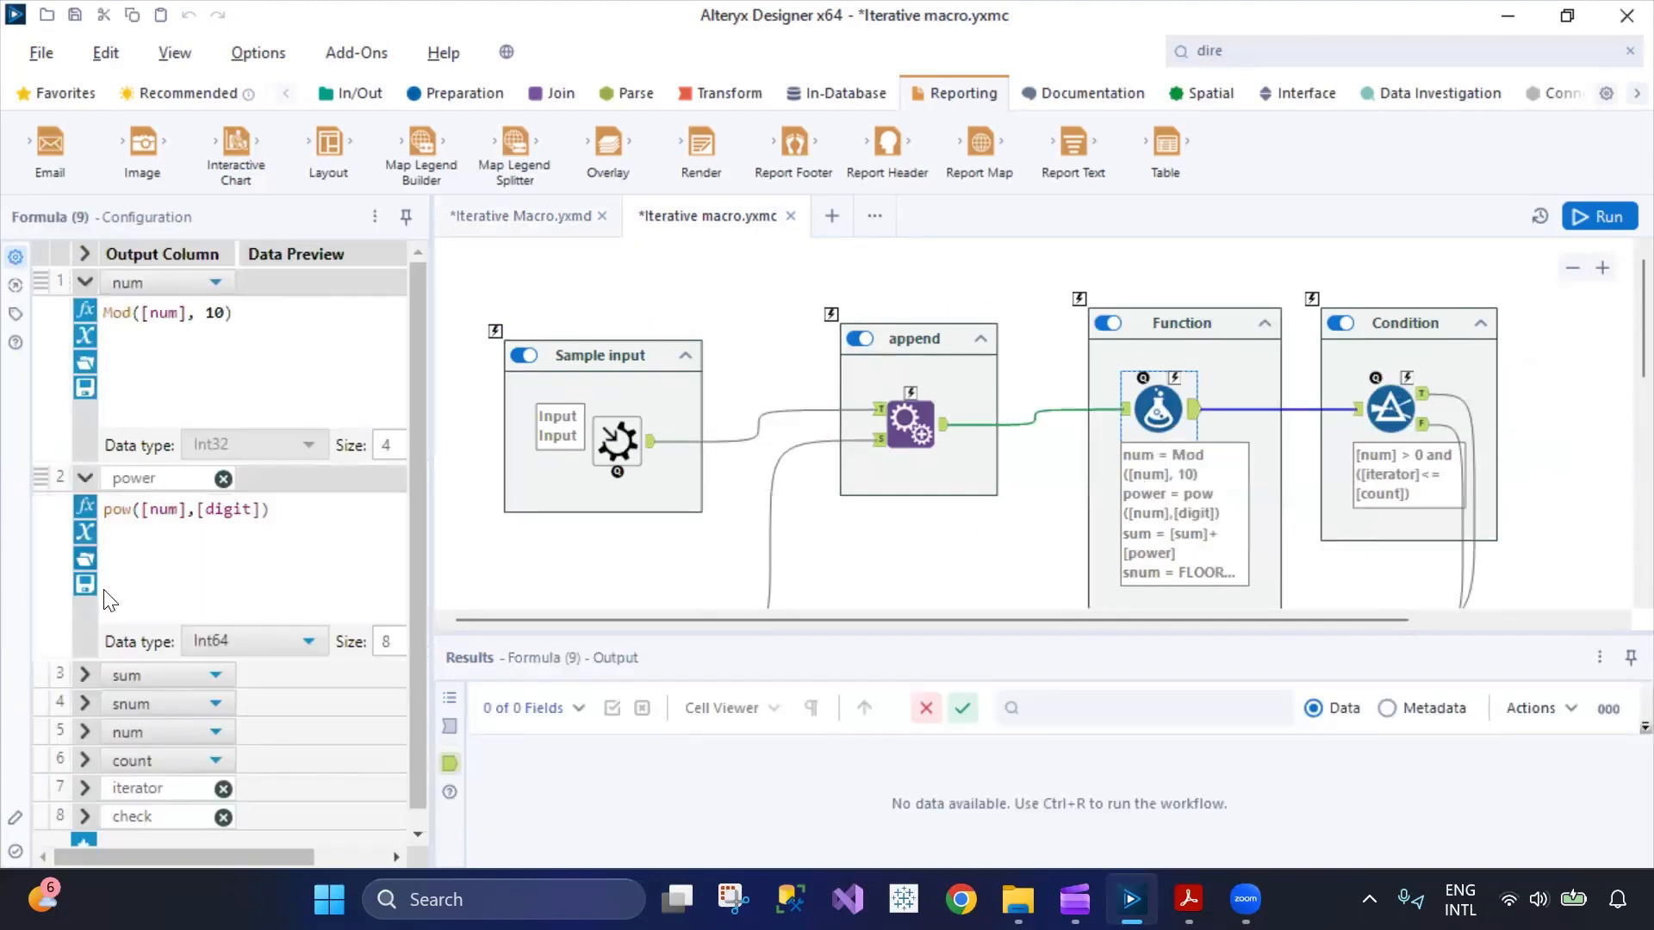
click(86, 676)
scroll(91, 683, down, 5)
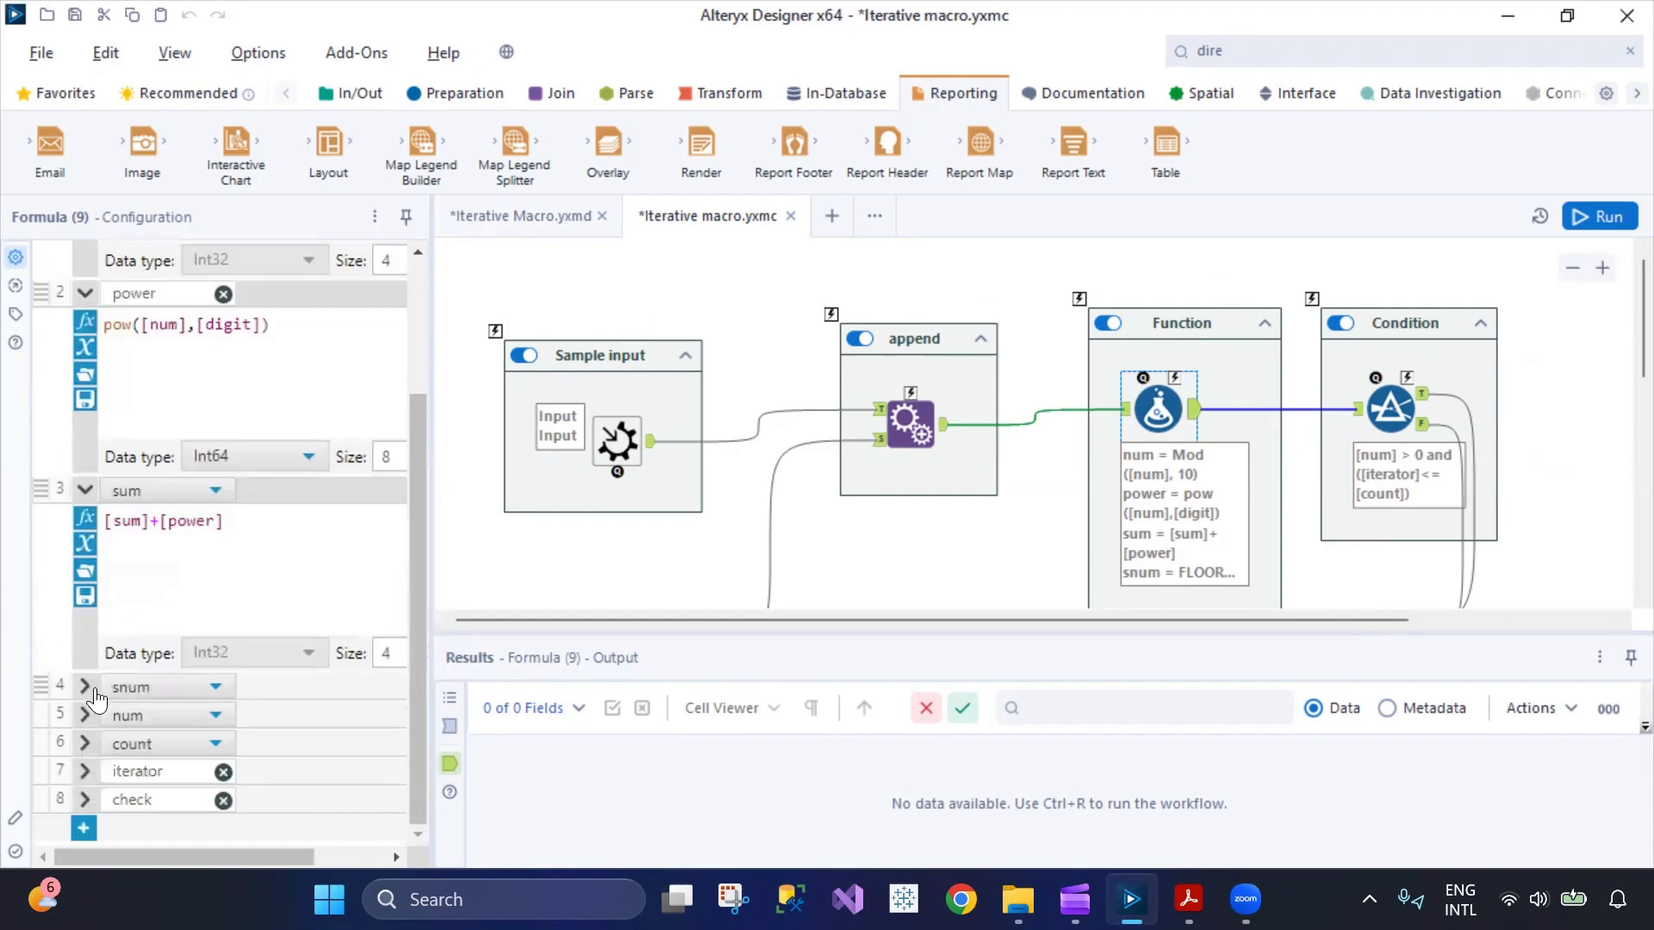
click(85, 689)
click(85, 726)
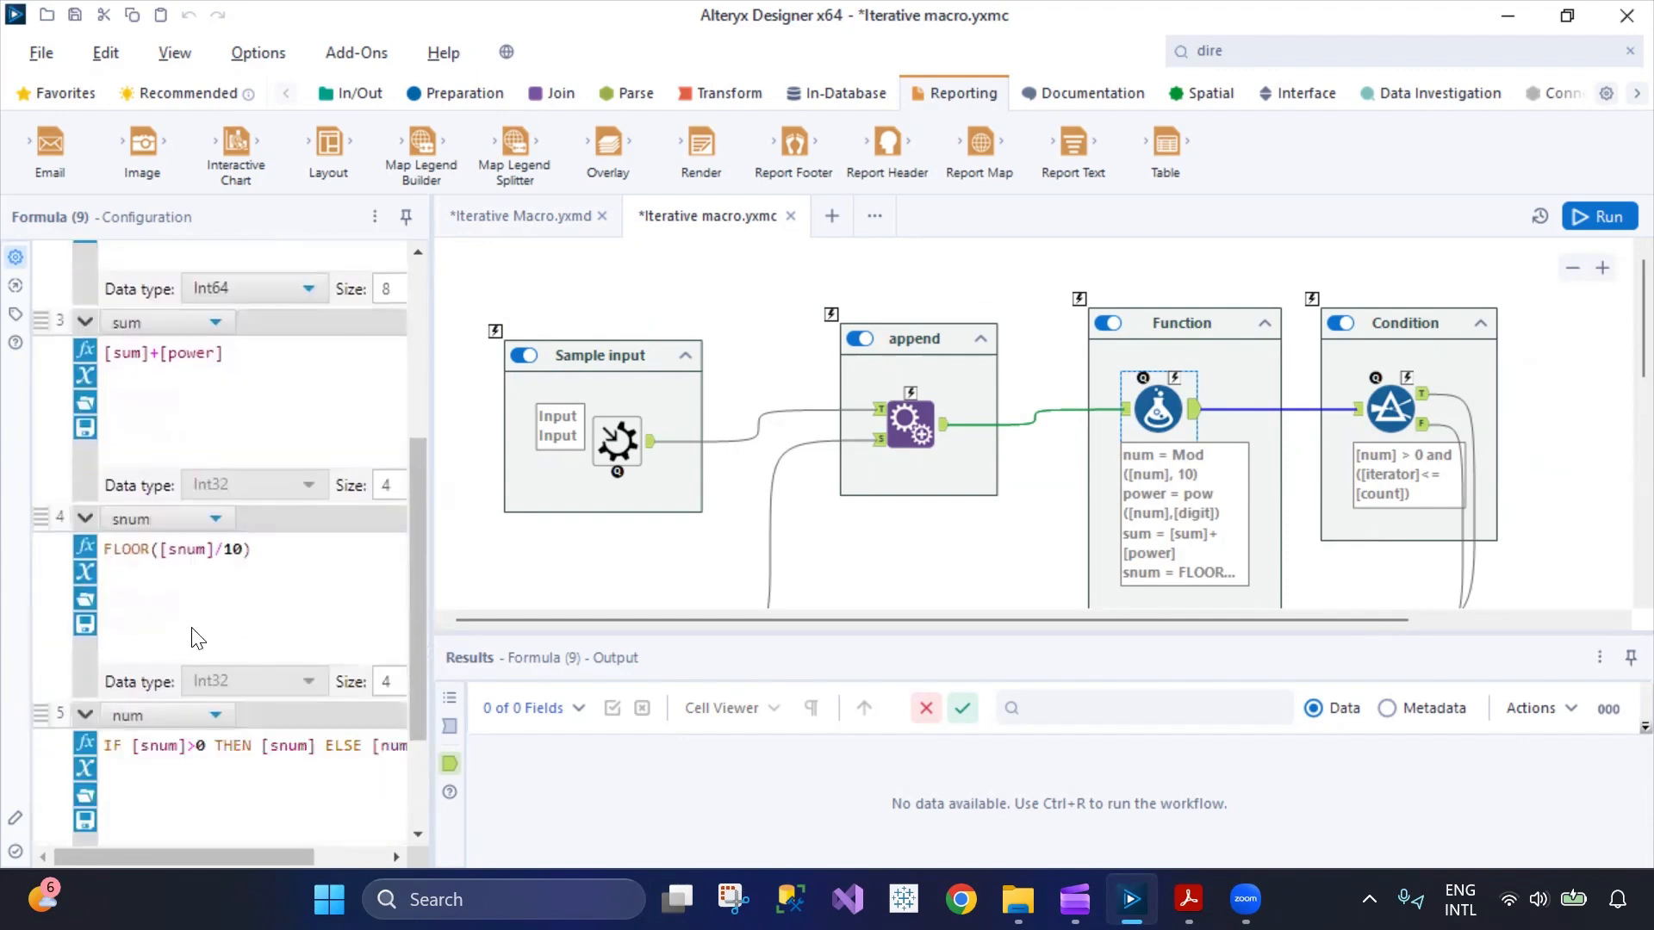
Expand and read the count, iterator and check expressions in the Formula tool.
scroll(124, 689, down, 3)
click(85, 744)
scroll(173, 663, down, 4)
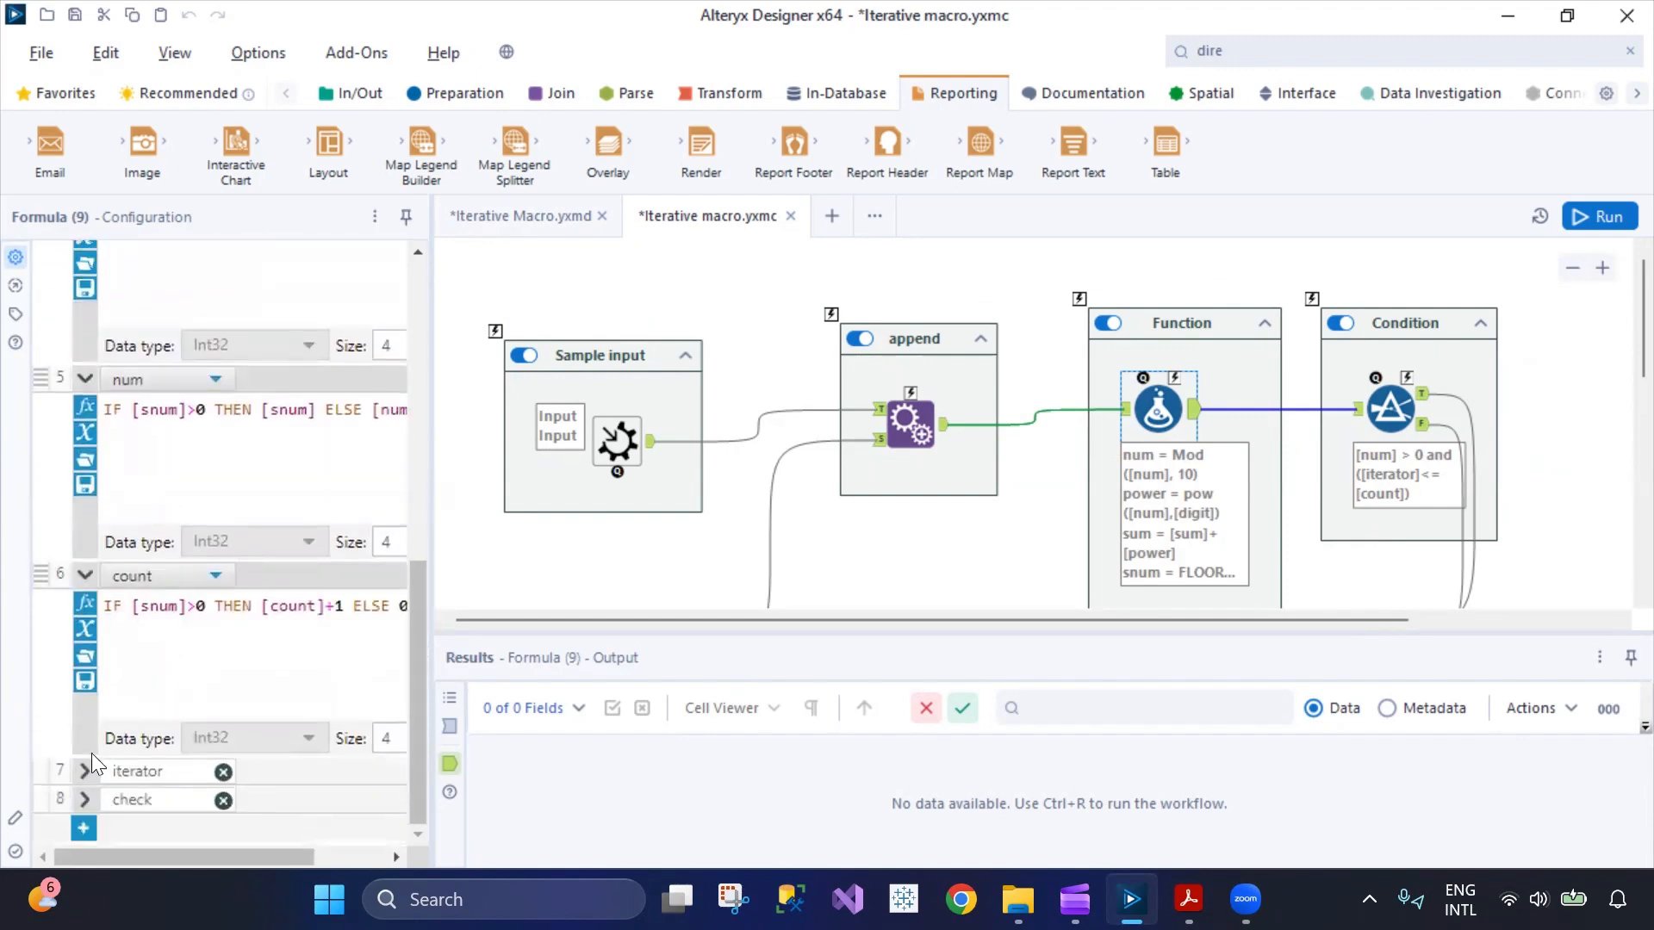
click(86, 766)
scroll(176, 654, down, 1)
scroll(129, 715, down, 2)
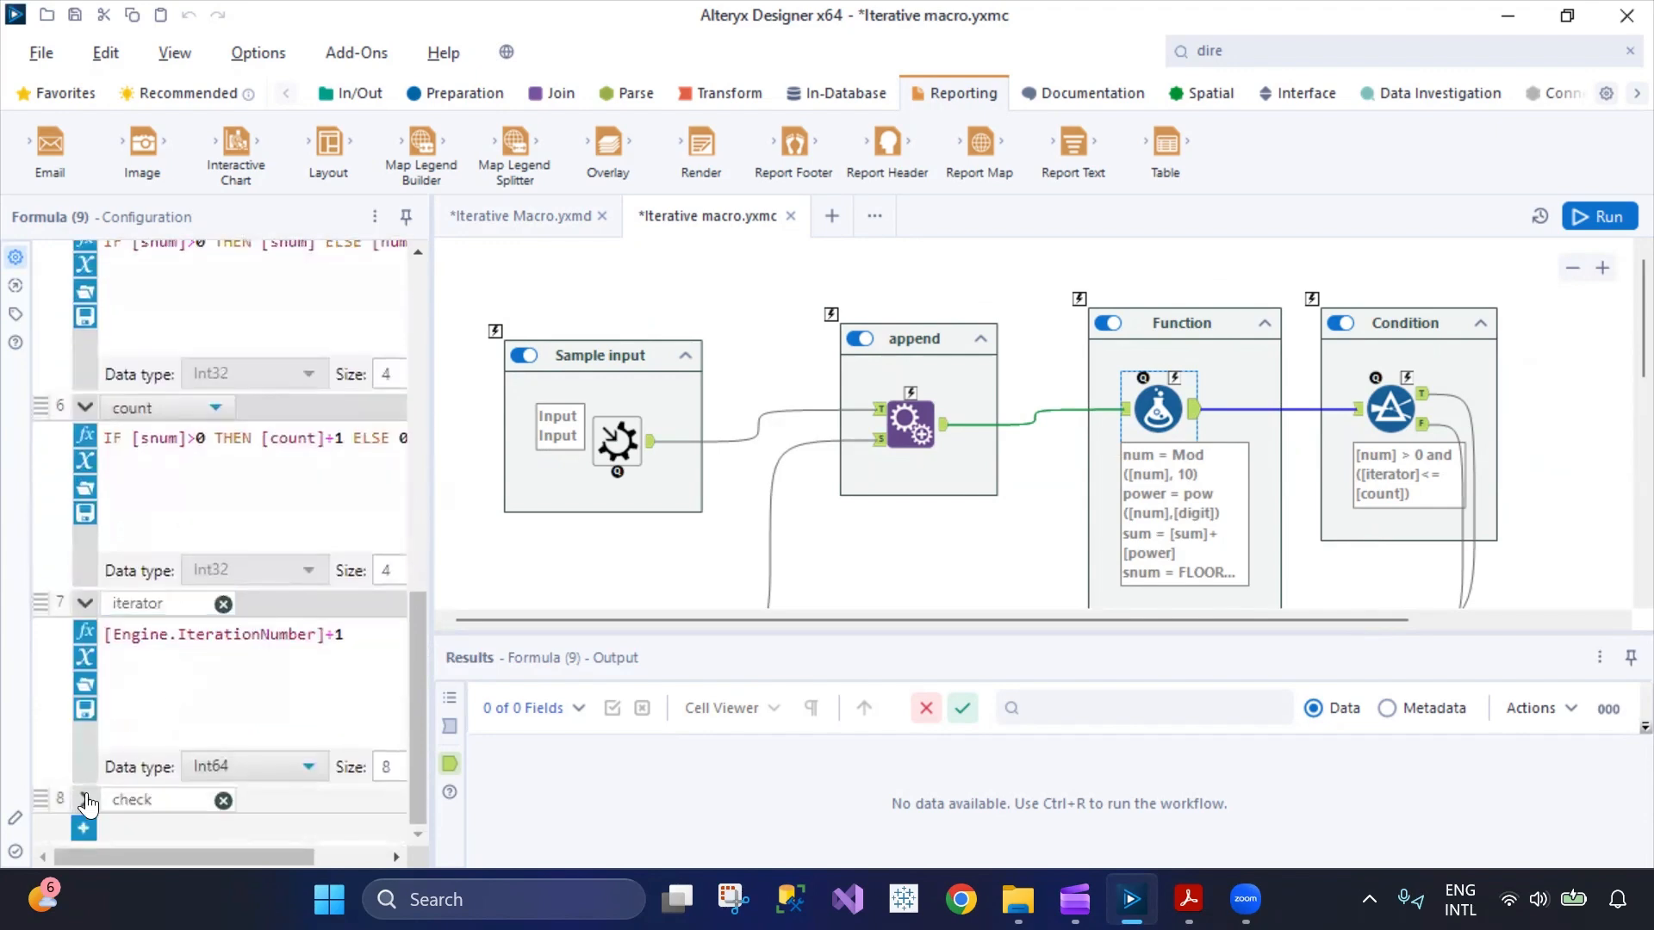
click(86, 793)
scroll(230, 679, down, 3)
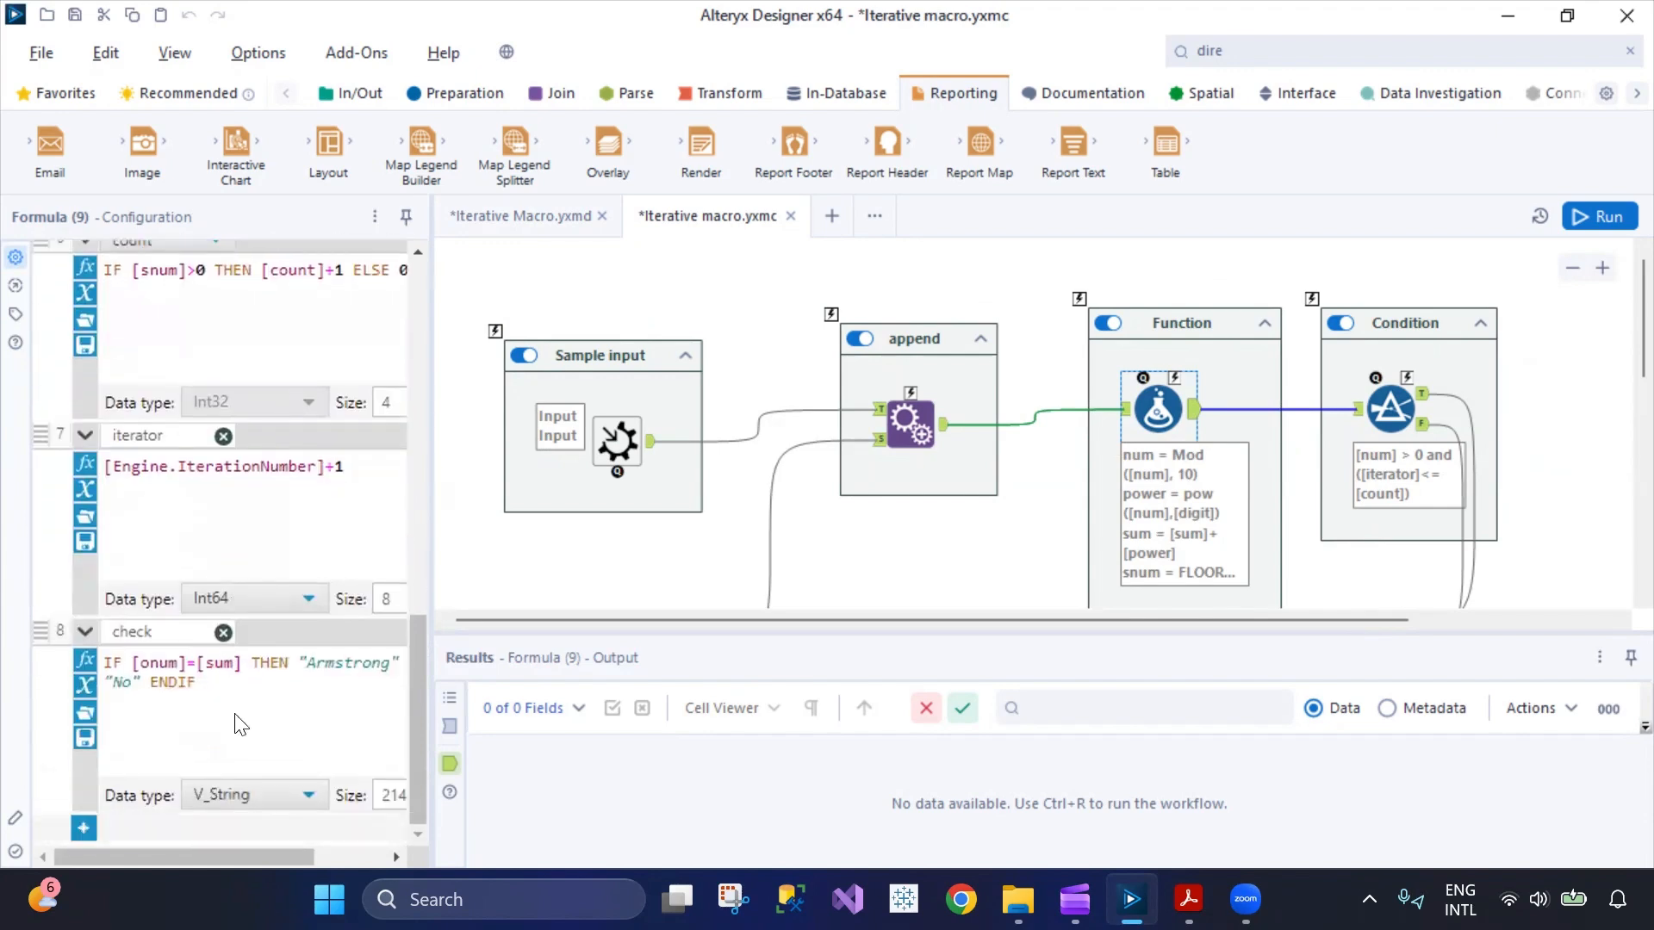
scroll(293, 676, up, 5)
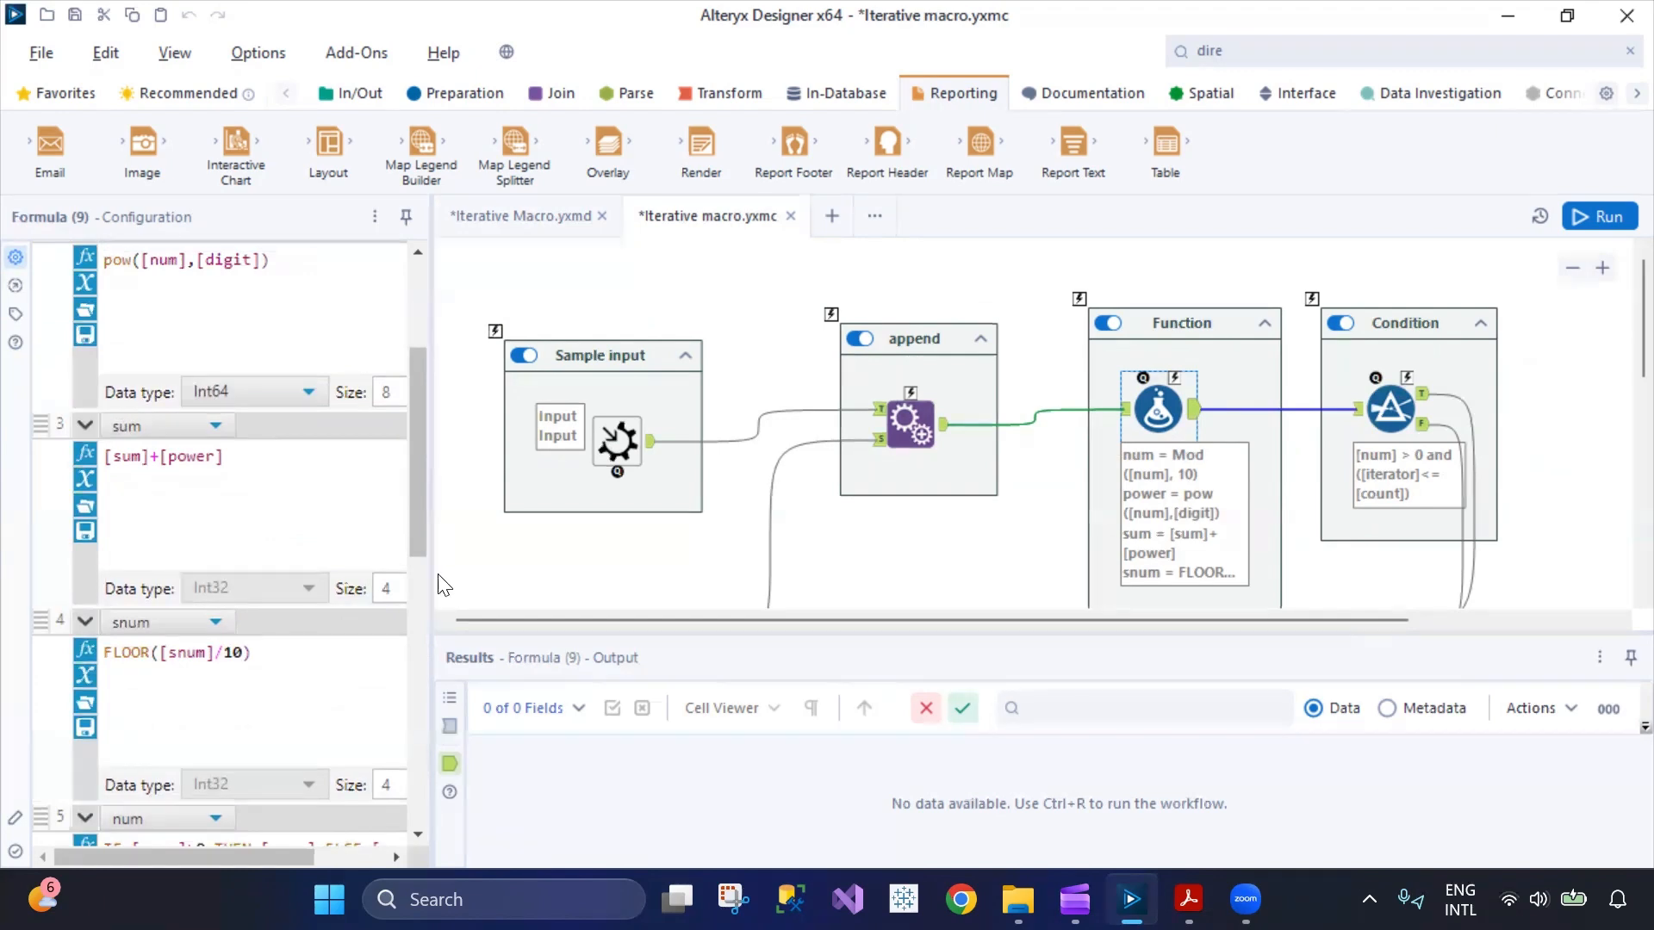
Widen the configuration pane showing the Formula tool's expressions.
drag(431, 572, 447, 572)
drag(465, 585, 499, 585)
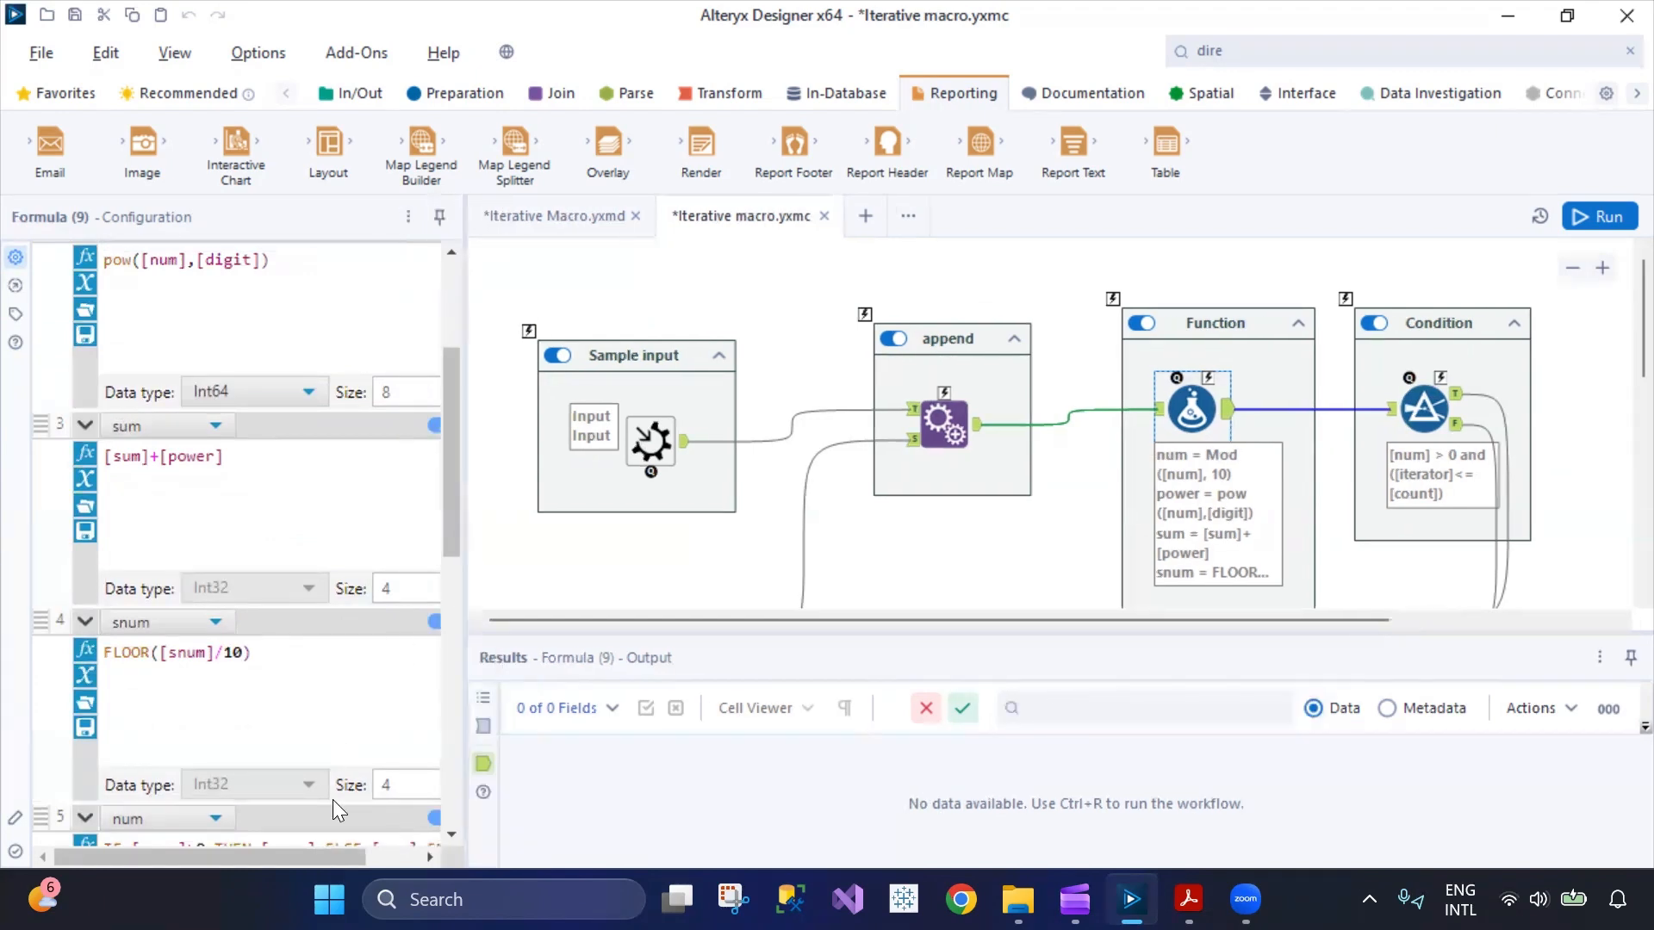
drag(281, 851, 216, 844)
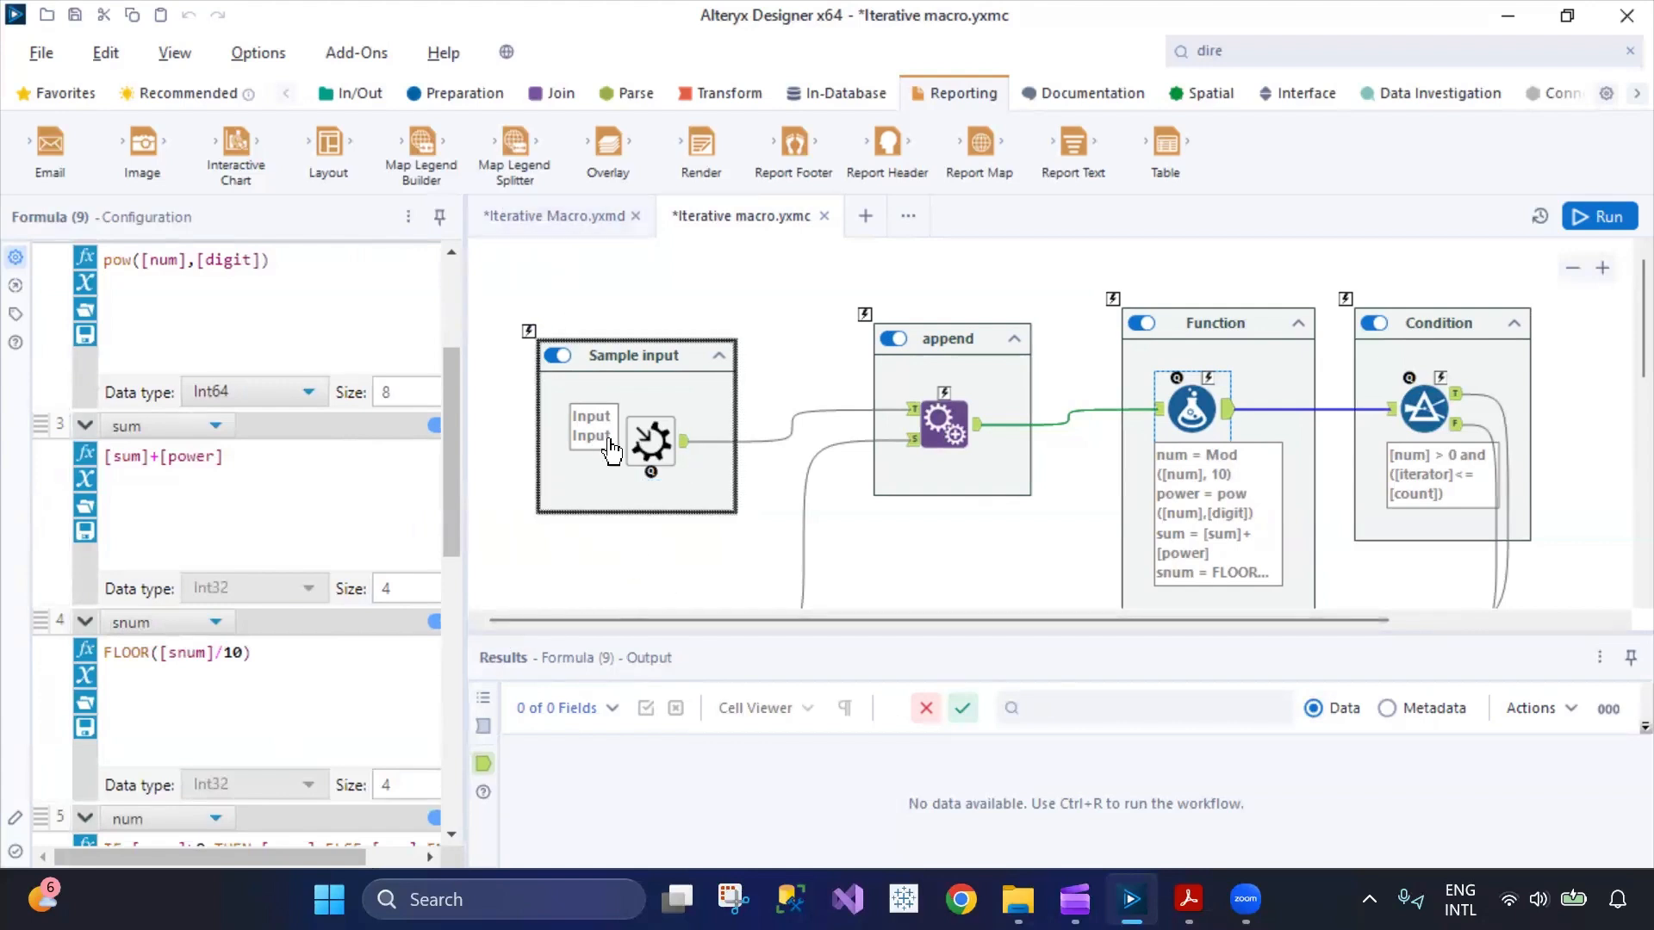
Inspect the Macro Input's template data in the Sample input container, checking its column names.
click(650, 442)
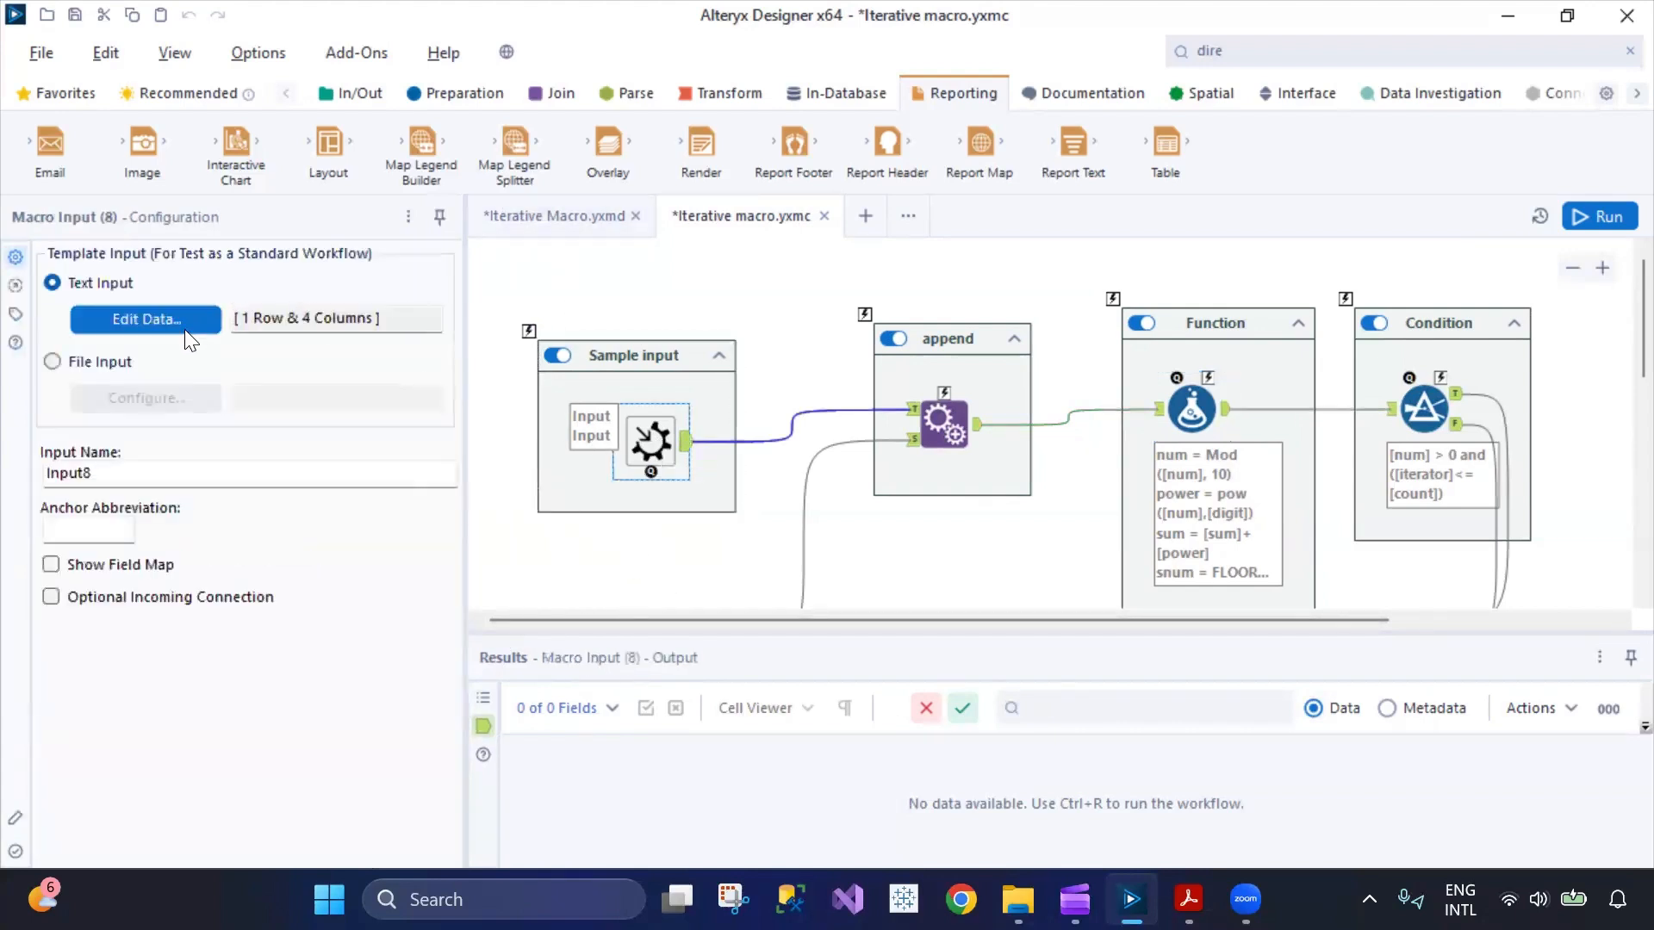
click(185, 329)
drag(583, 176, 665, 175)
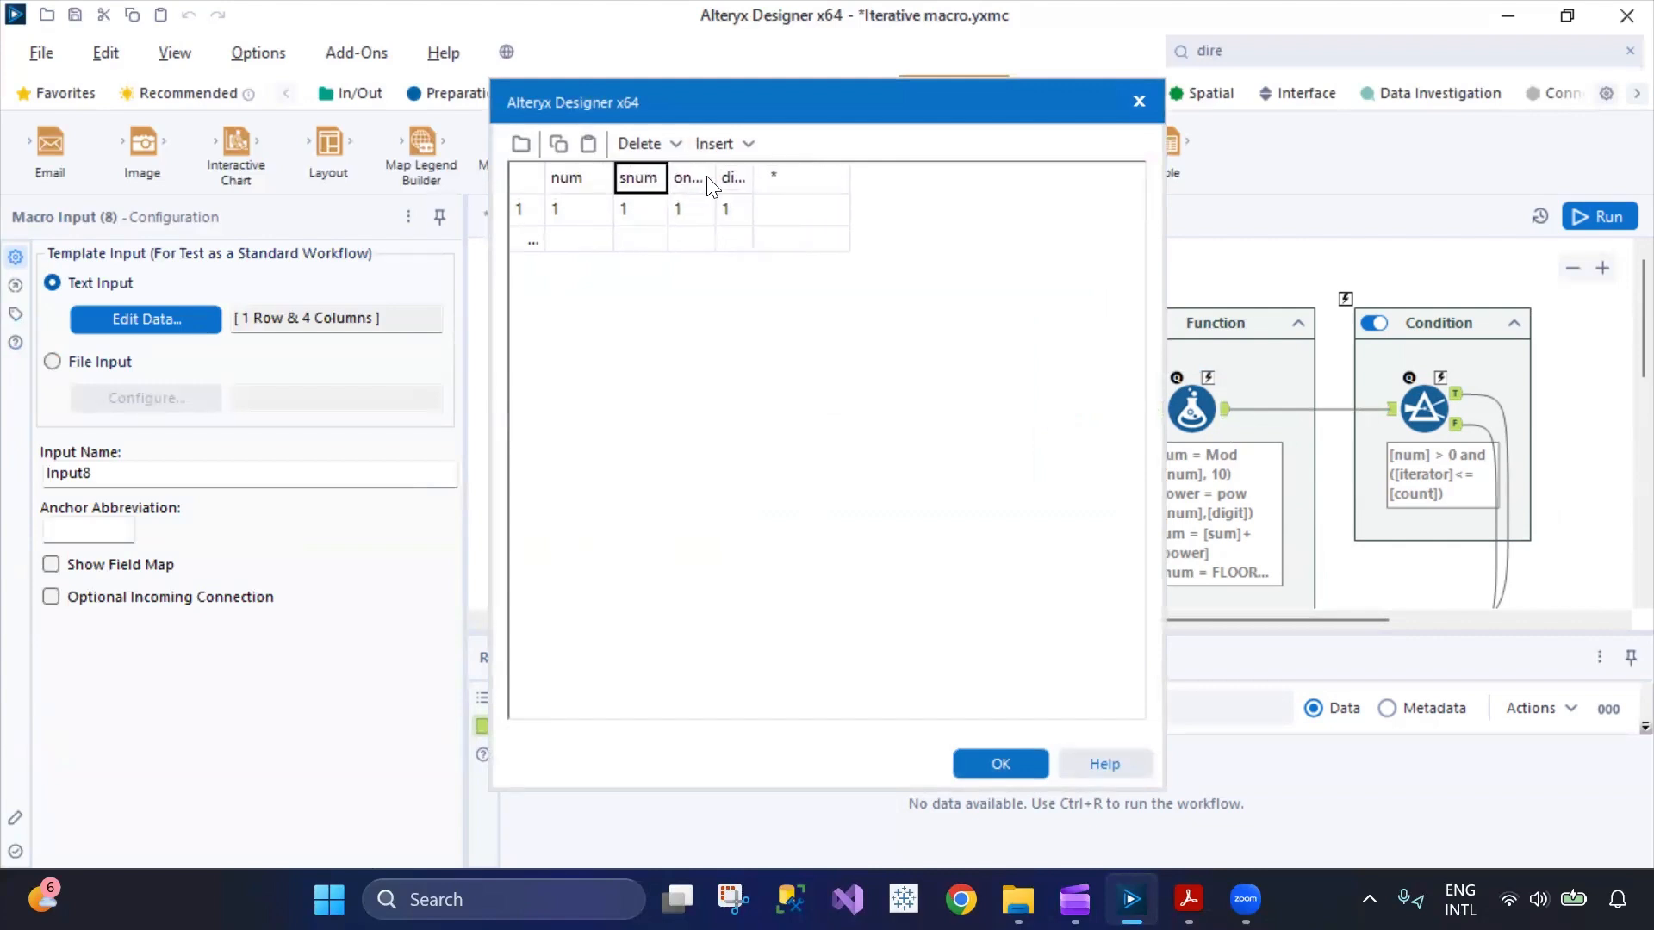
click(973, 756)
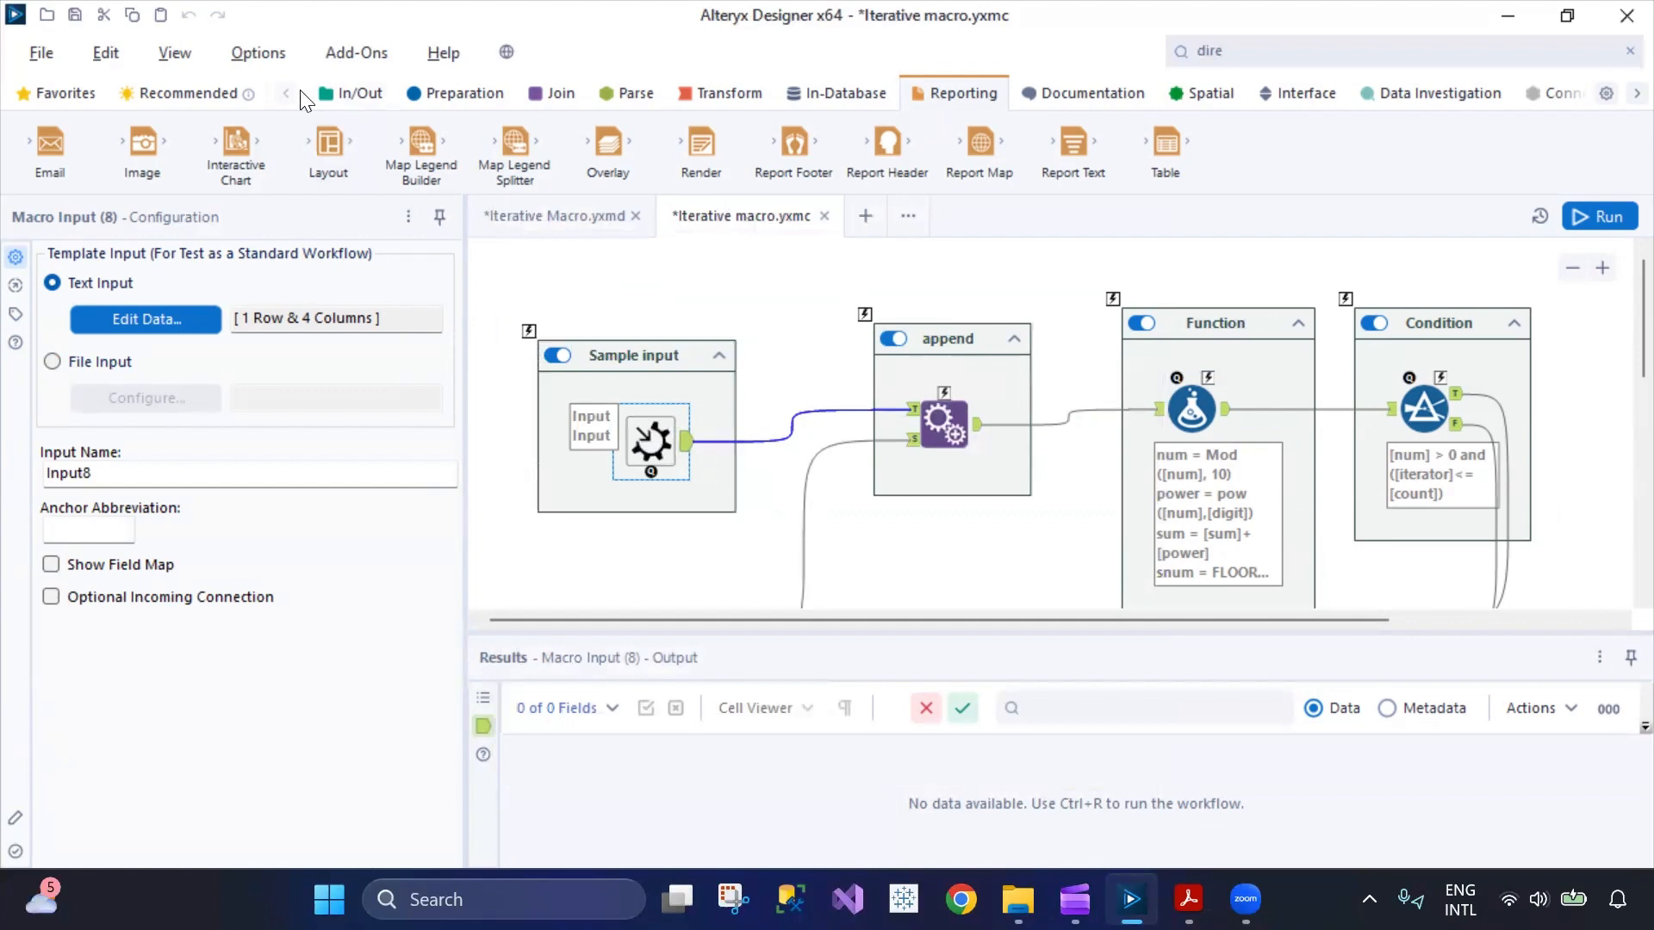
Open the Interface Designer's properties and examine the iteration input, iteration output and maximum iteration settings.
click(175, 52)
click(220, 214)
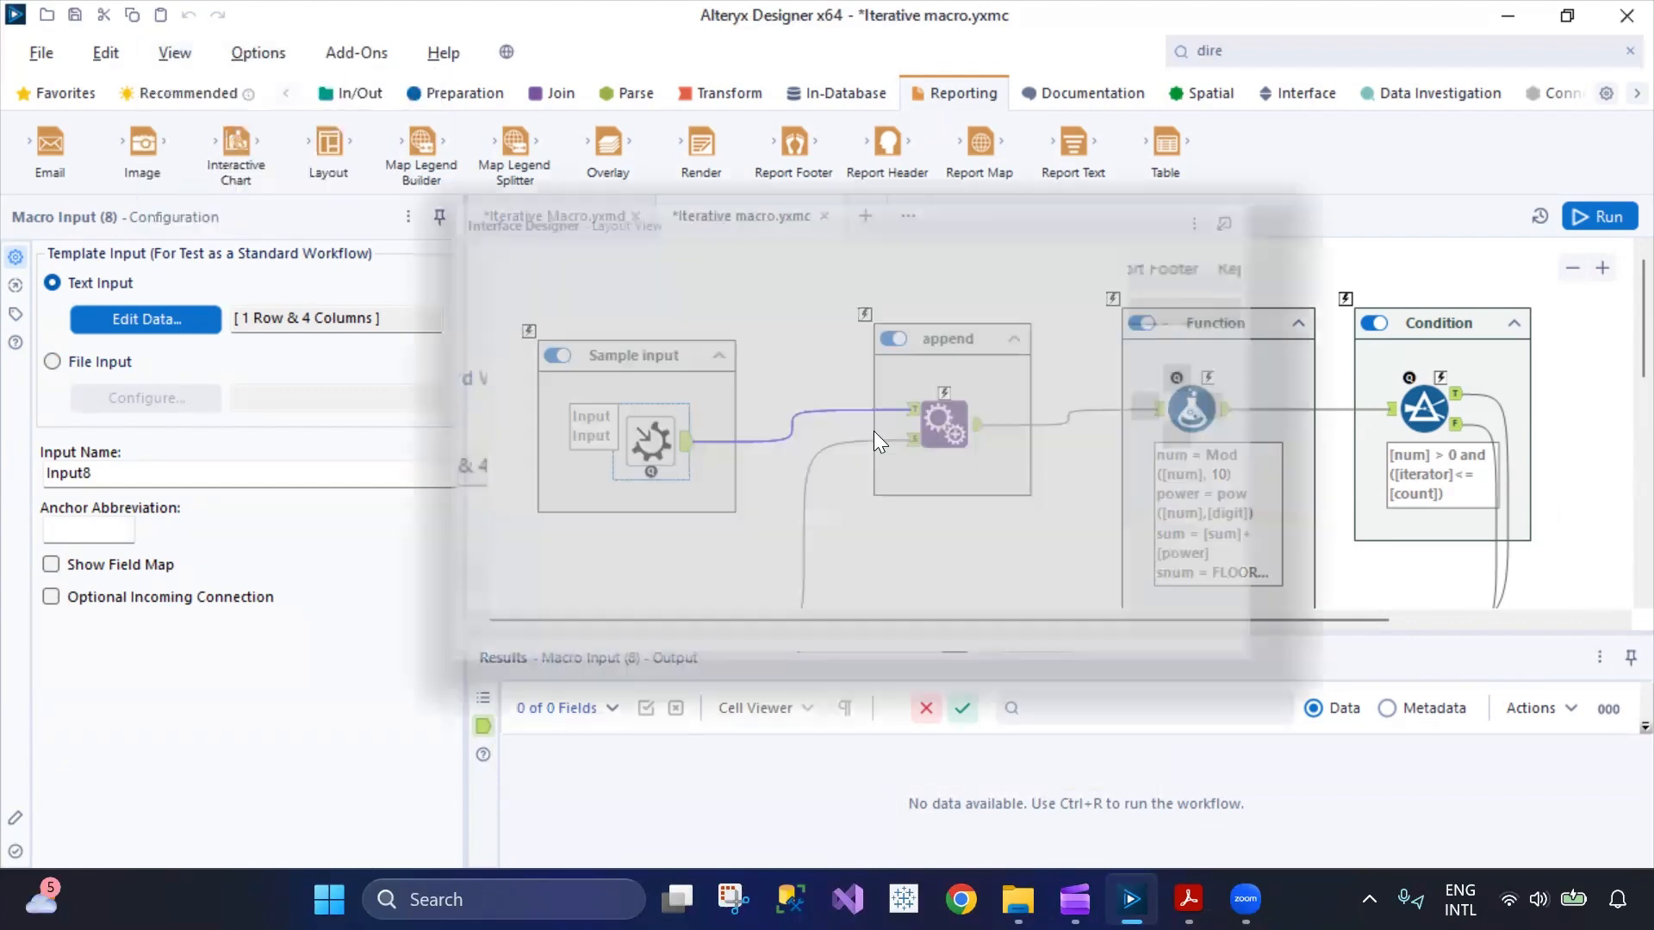
click(447, 337)
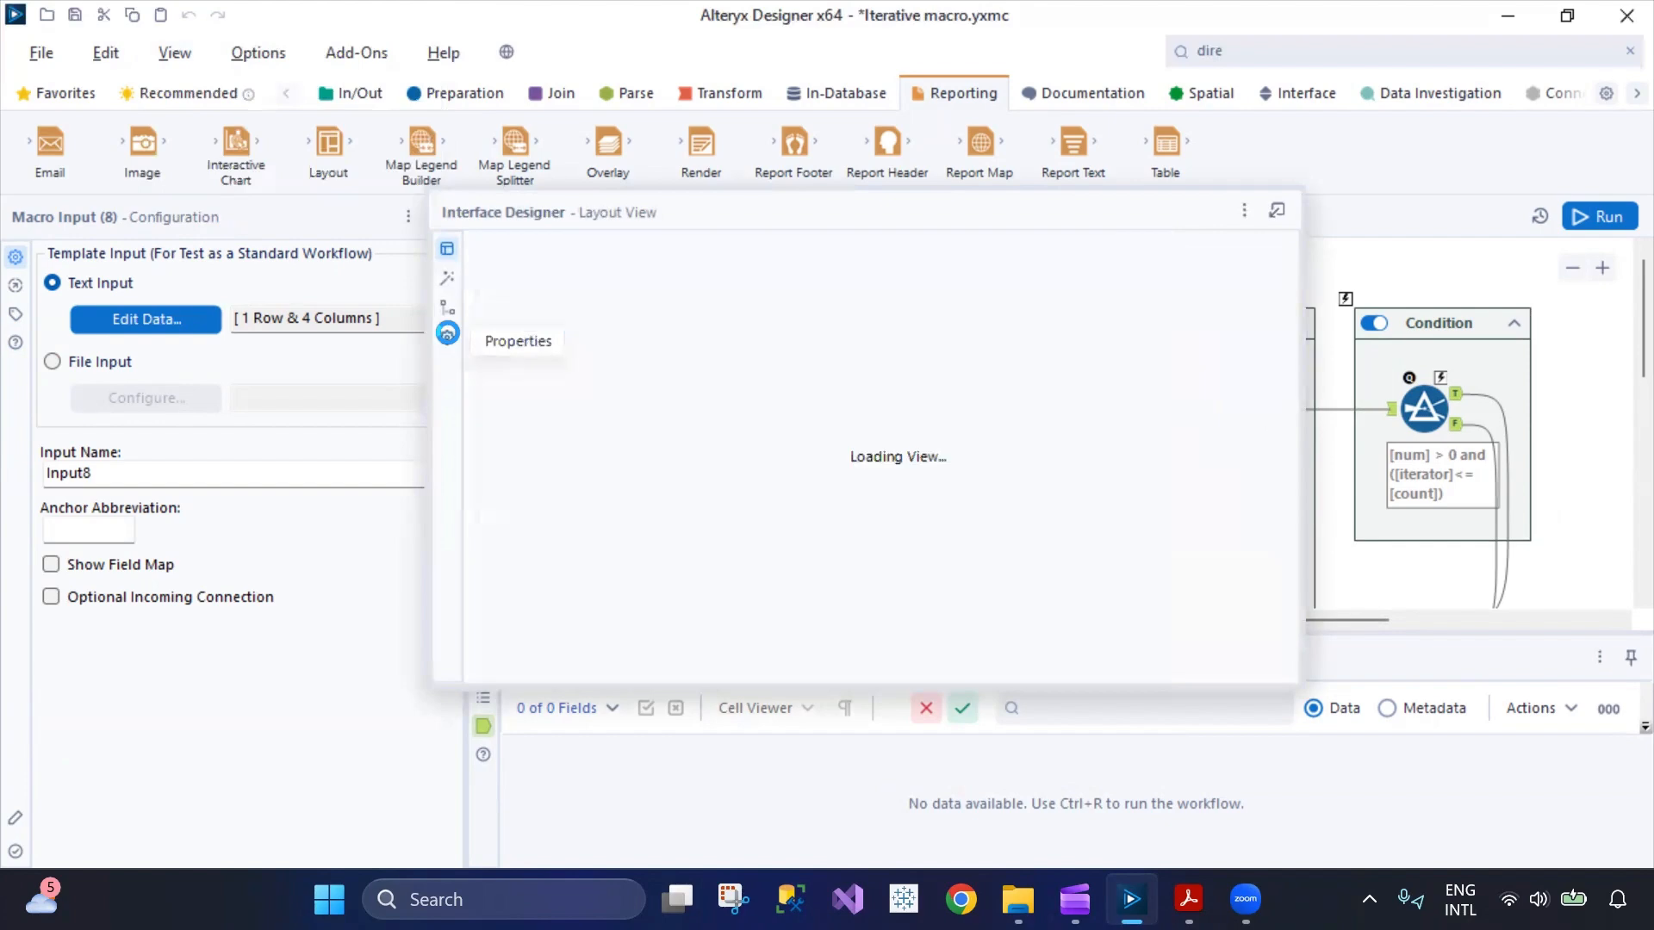
scroll(733, 506, down, 2)
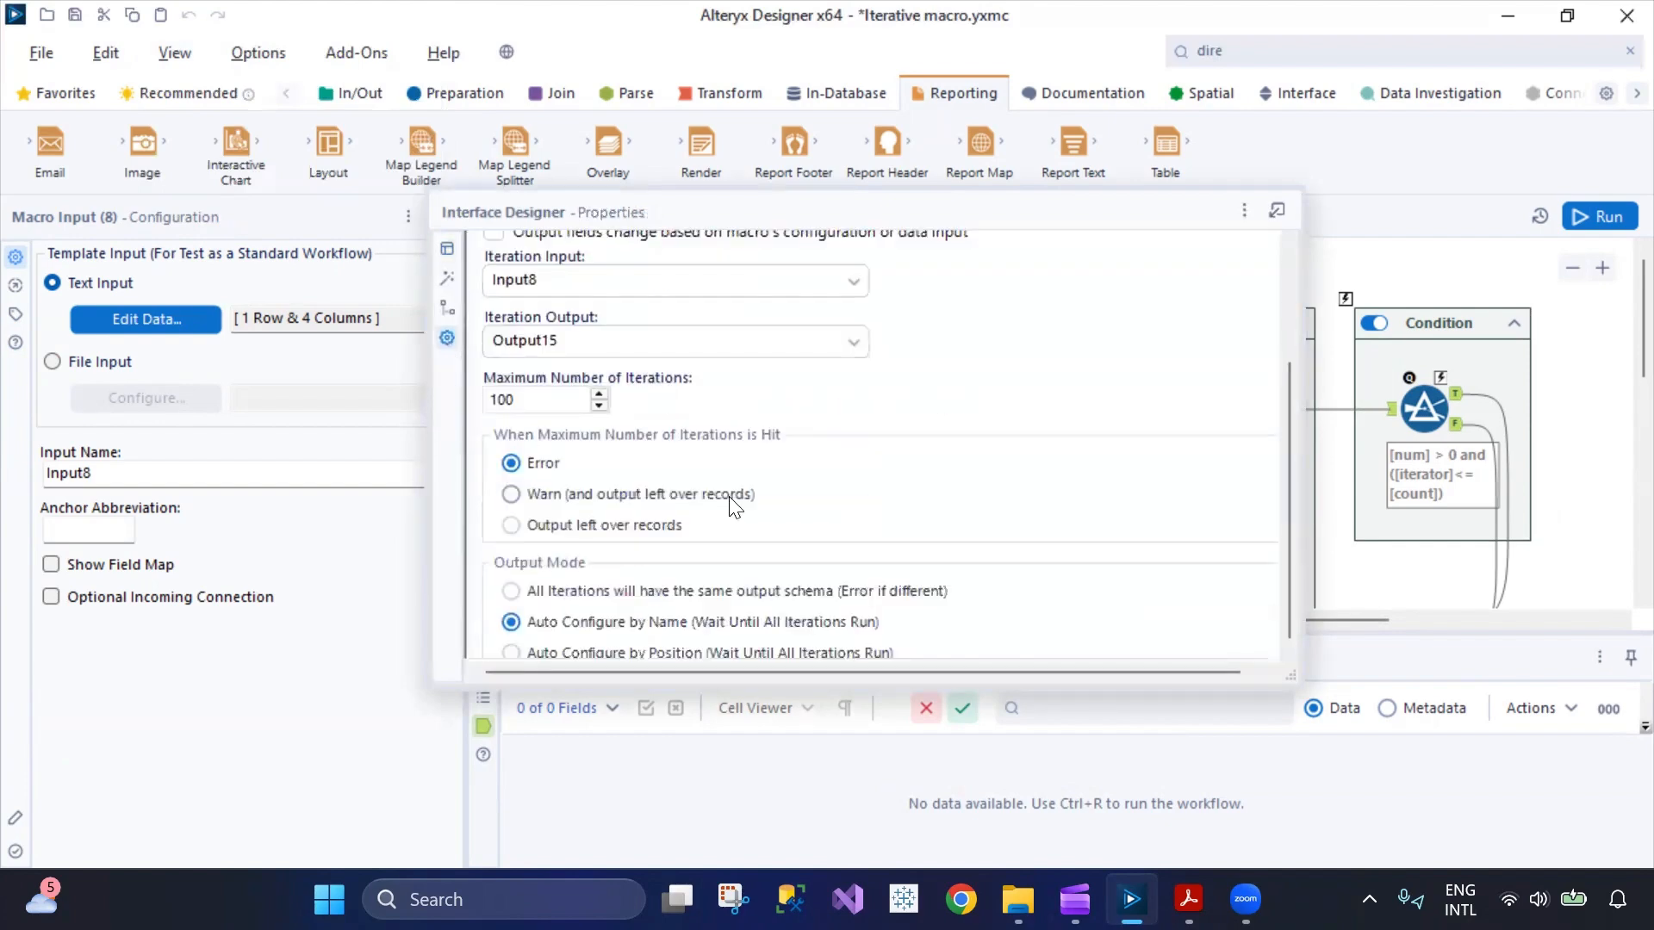
scroll(756, 503, up, 2)
double_click(683, 522)
click(854, 505)
click(854, 504)
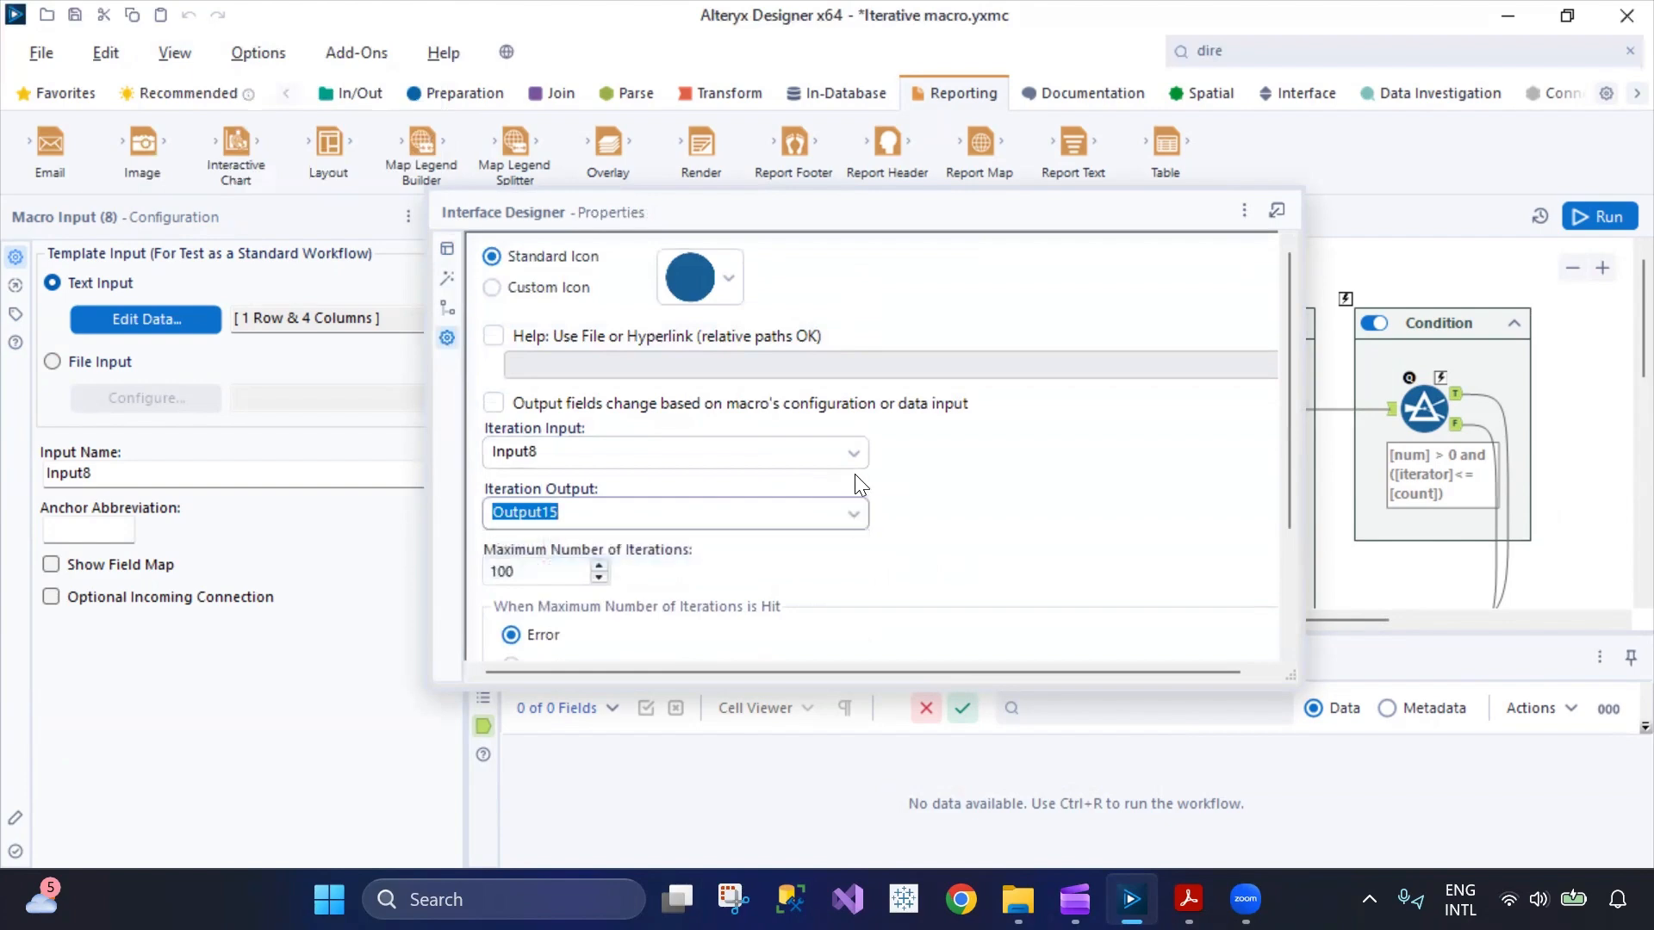
click(853, 454)
click(997, 495)
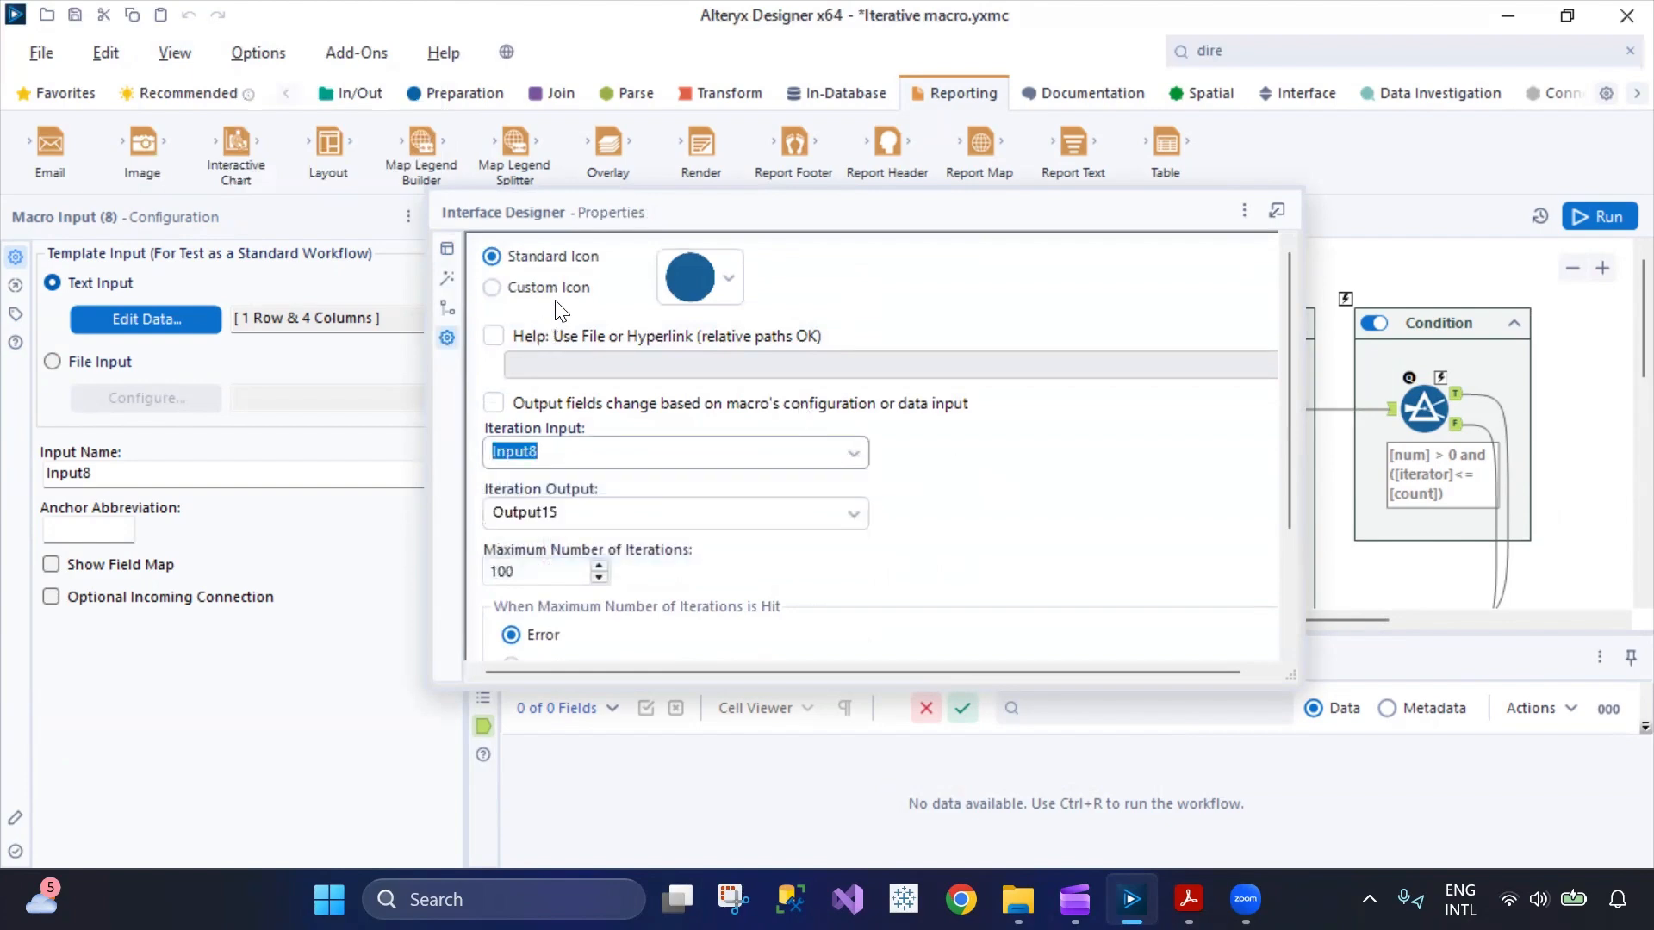
Look through the standard icon choices for the macro and show the Interface Designer's Test View.
click(732, 294)
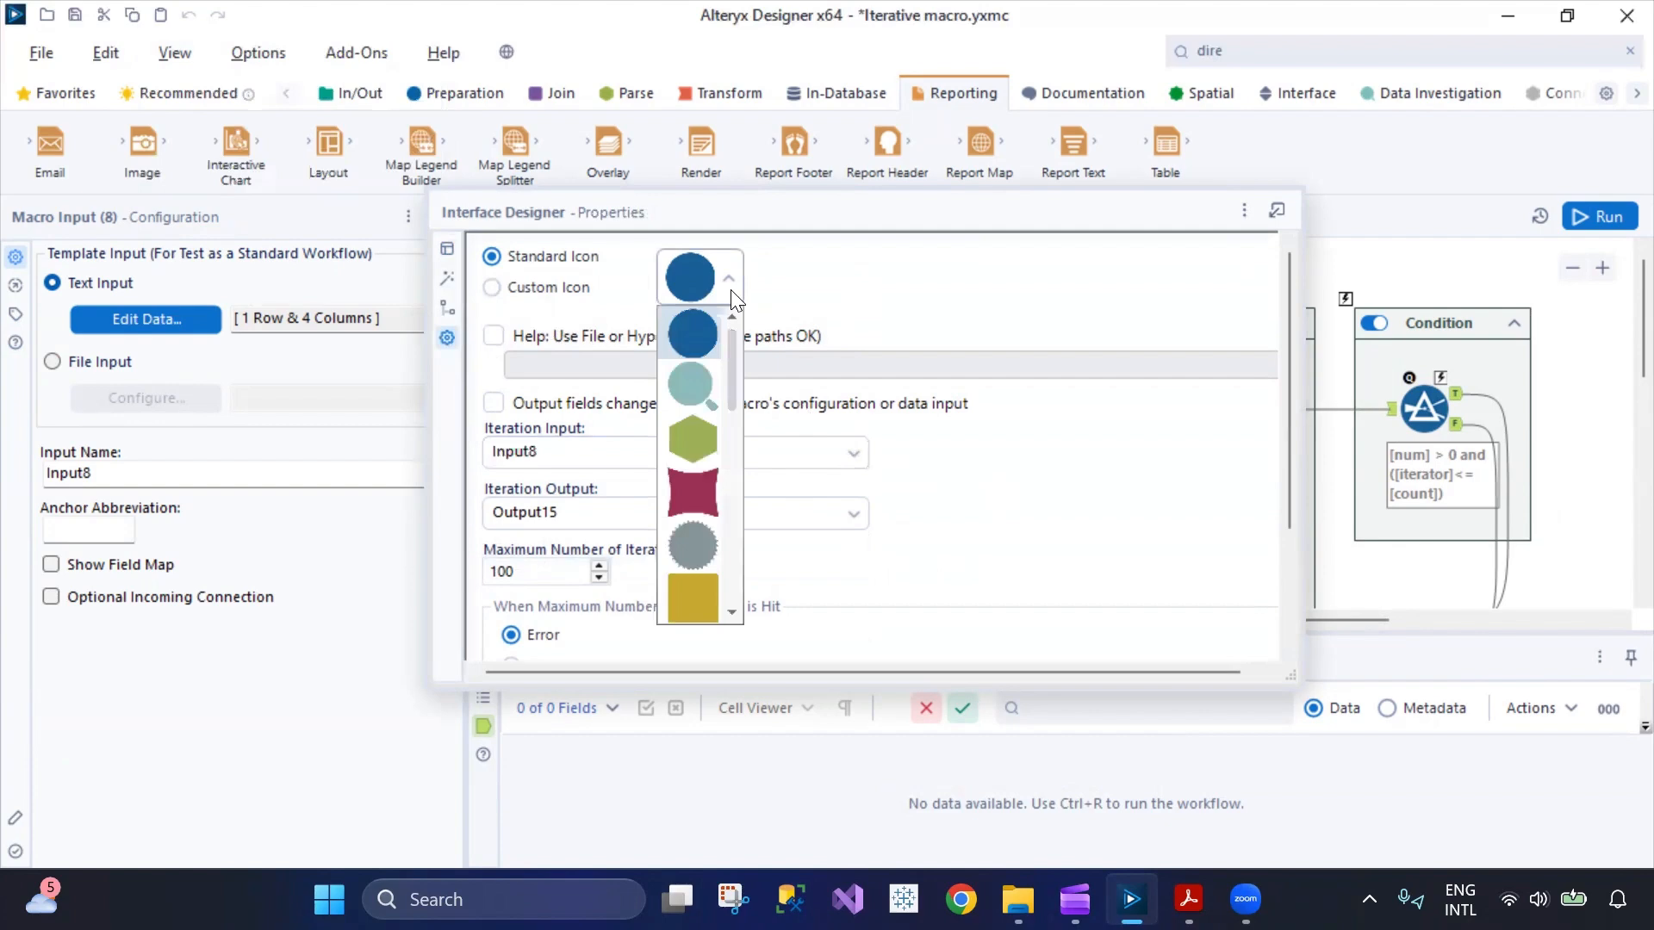
click(971, 469)
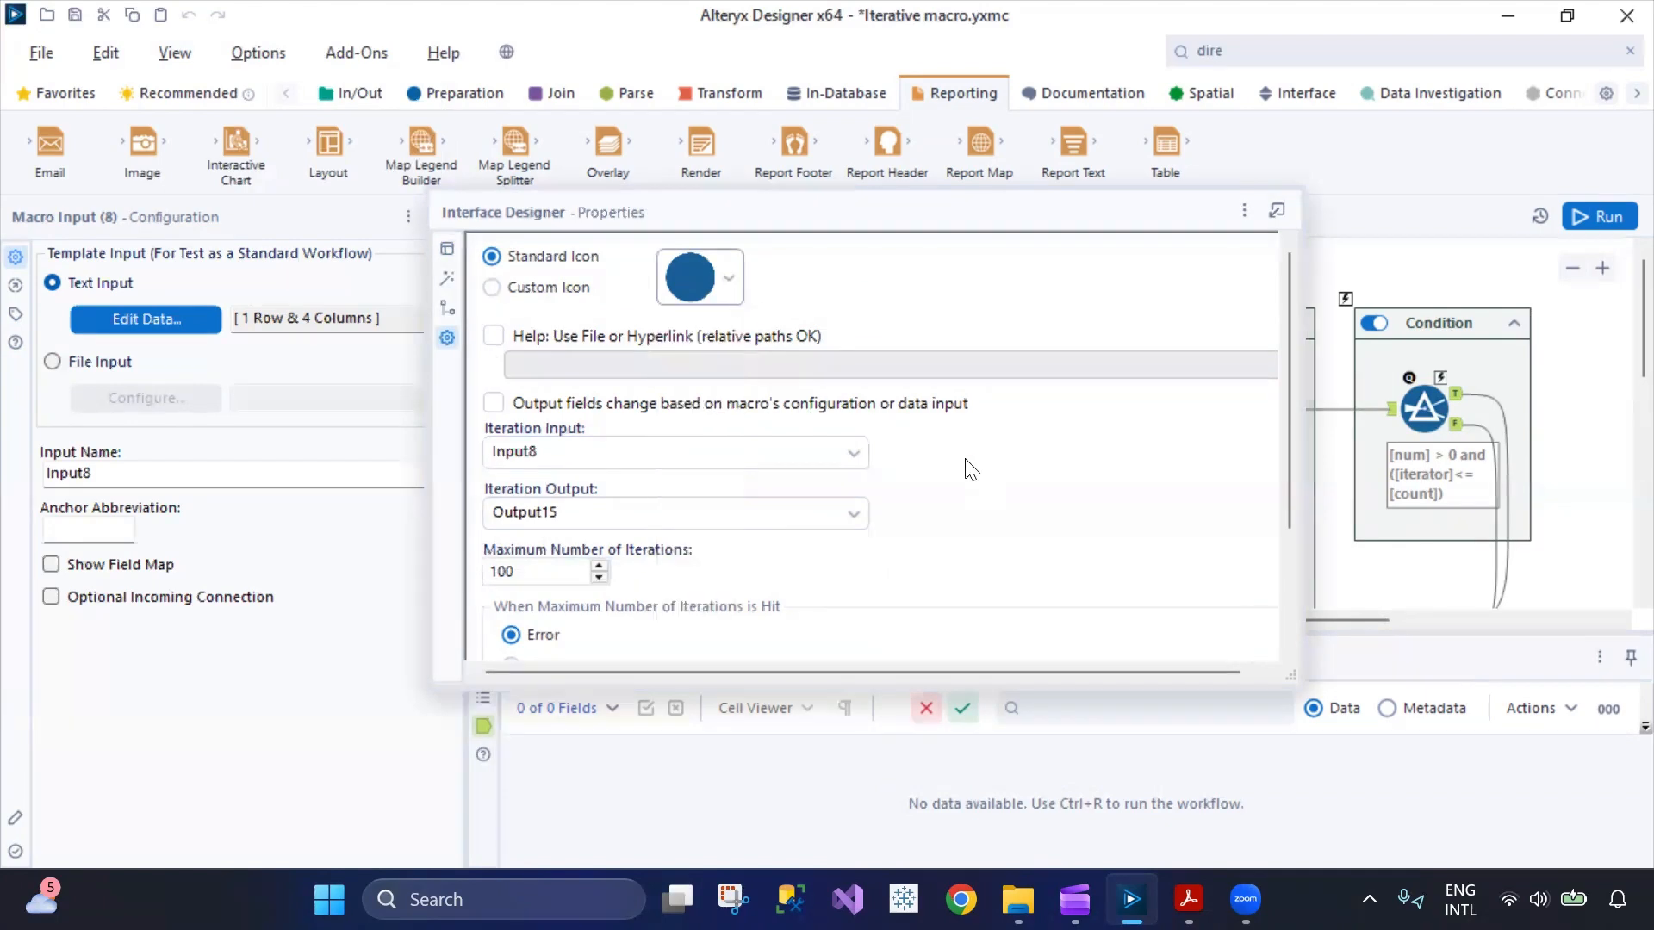
click(451, 277)
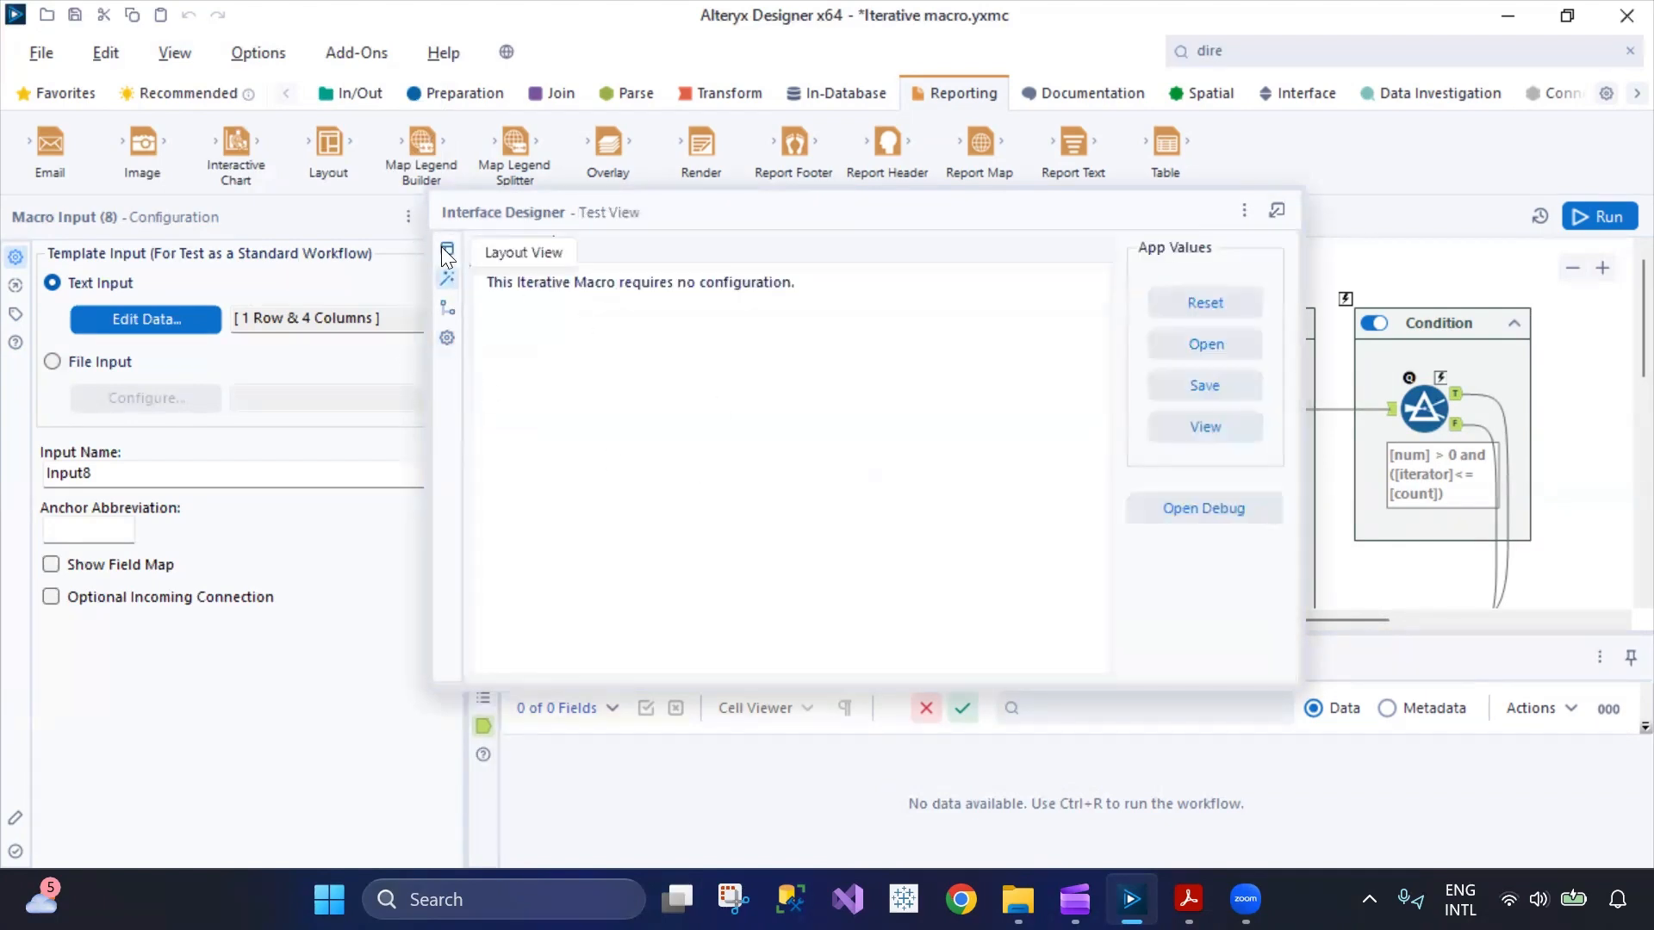
Review the Interface Designer's Layout View, Tree View and Properties, and close the Interface Designer.
click(447, 251)
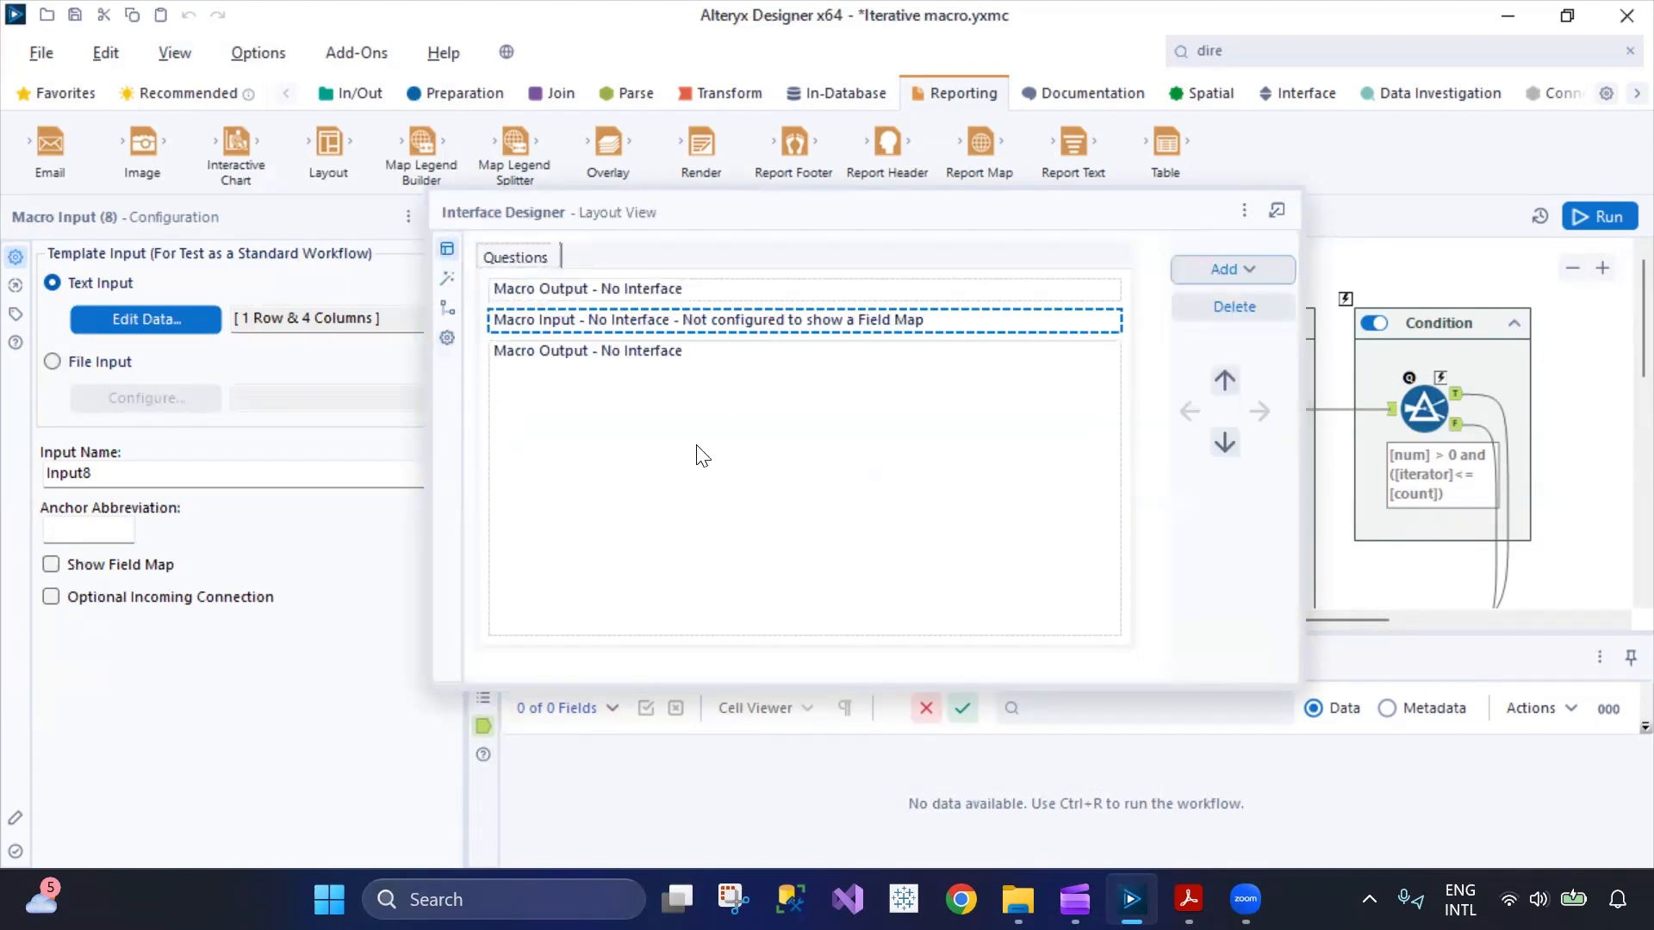
click(447, 307)
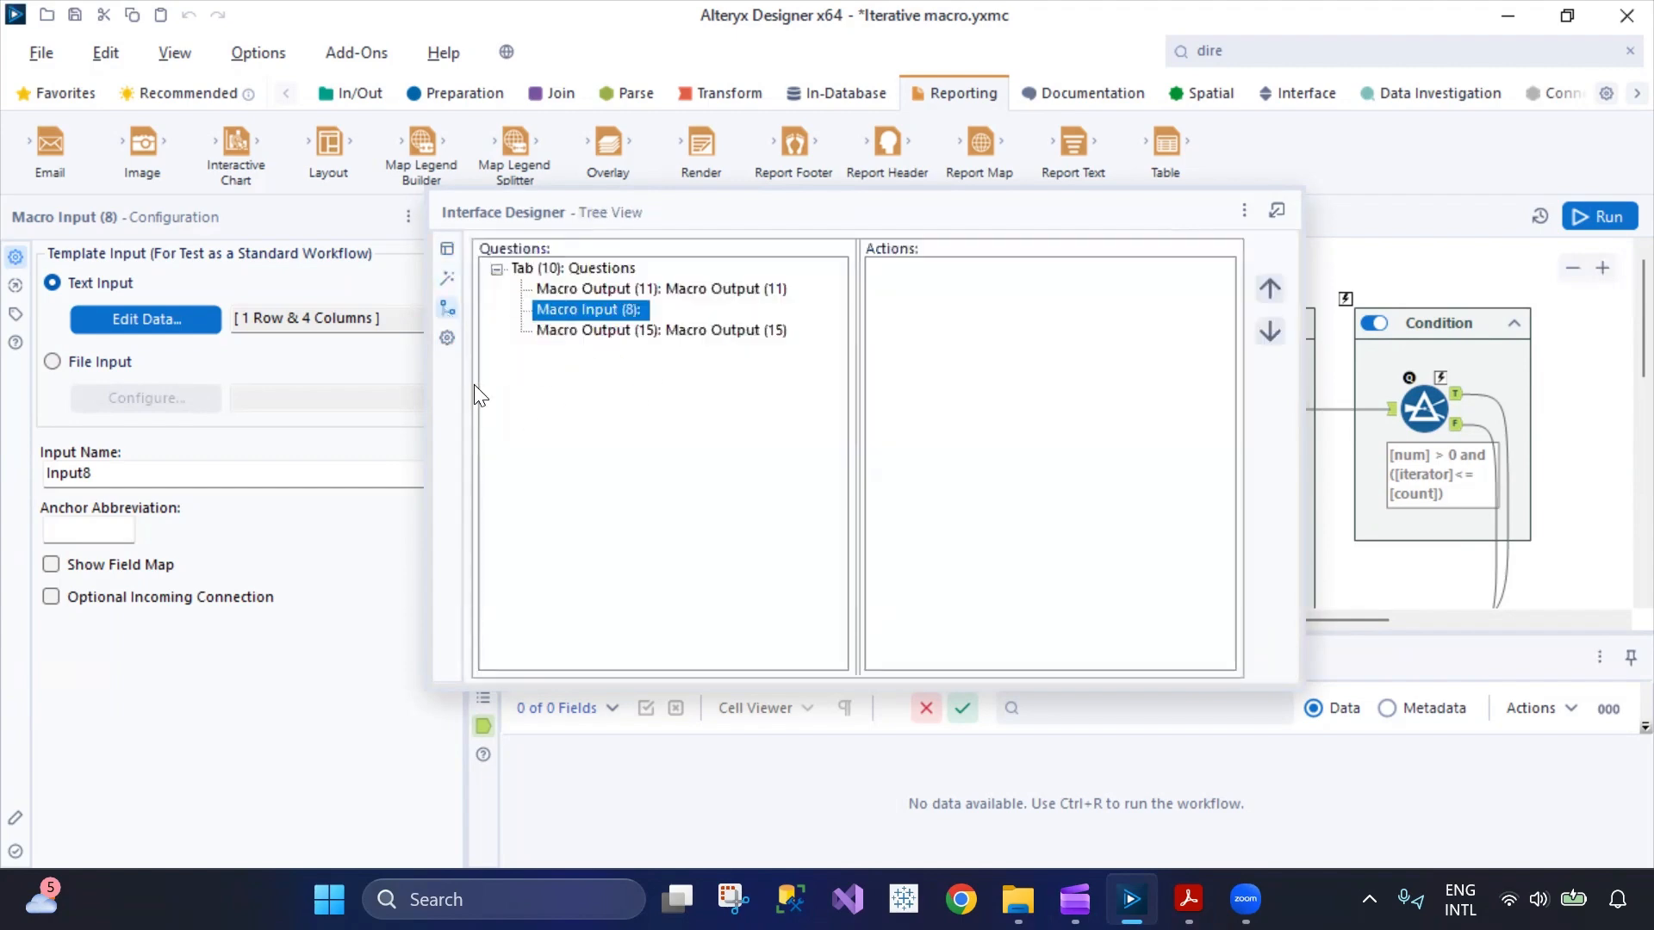
click(448, 337)
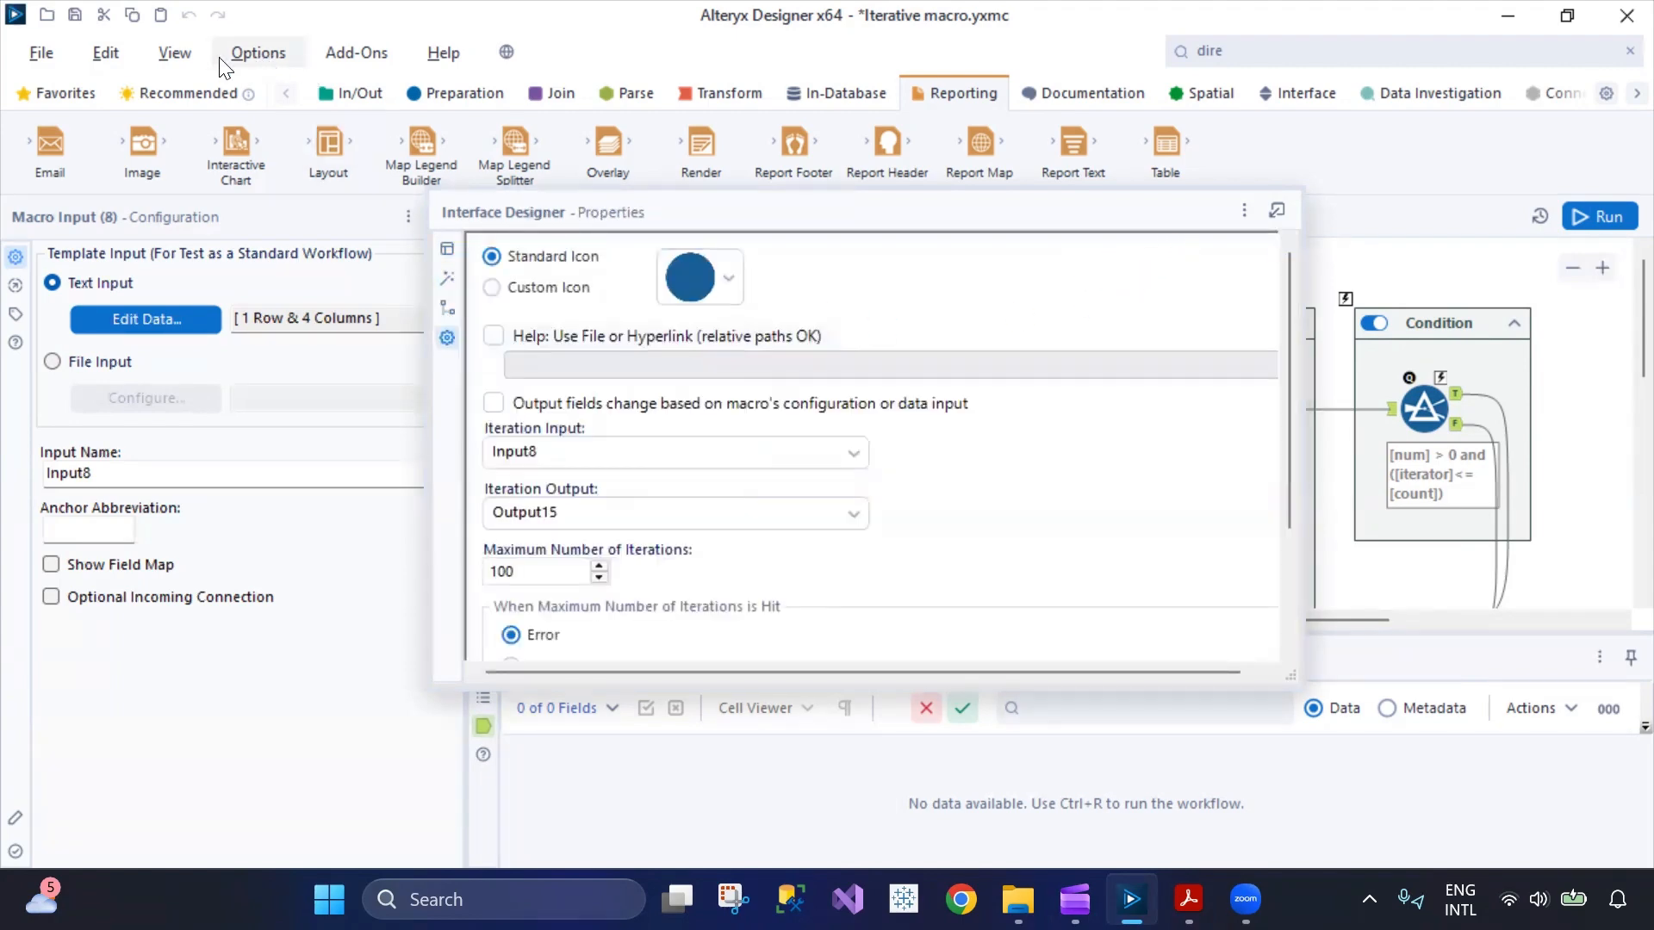
click(176, 53)
click(211, 215)
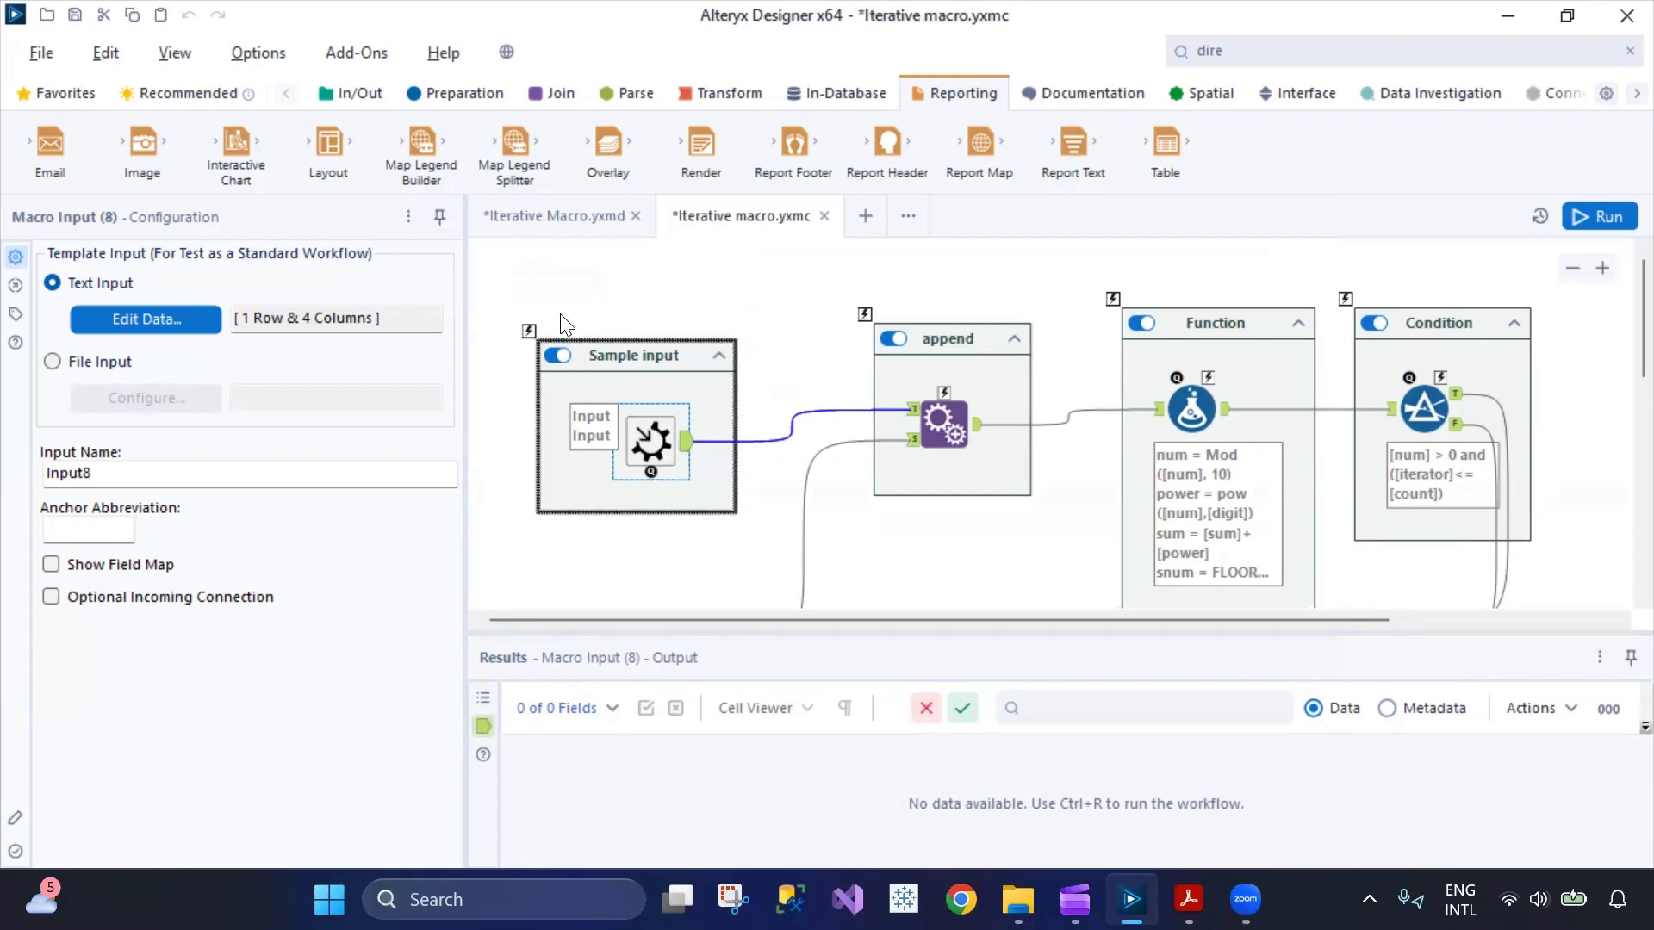
Place an Input Data tool below the Sample input container and convert it to a Macro Input.
click(368, 96)
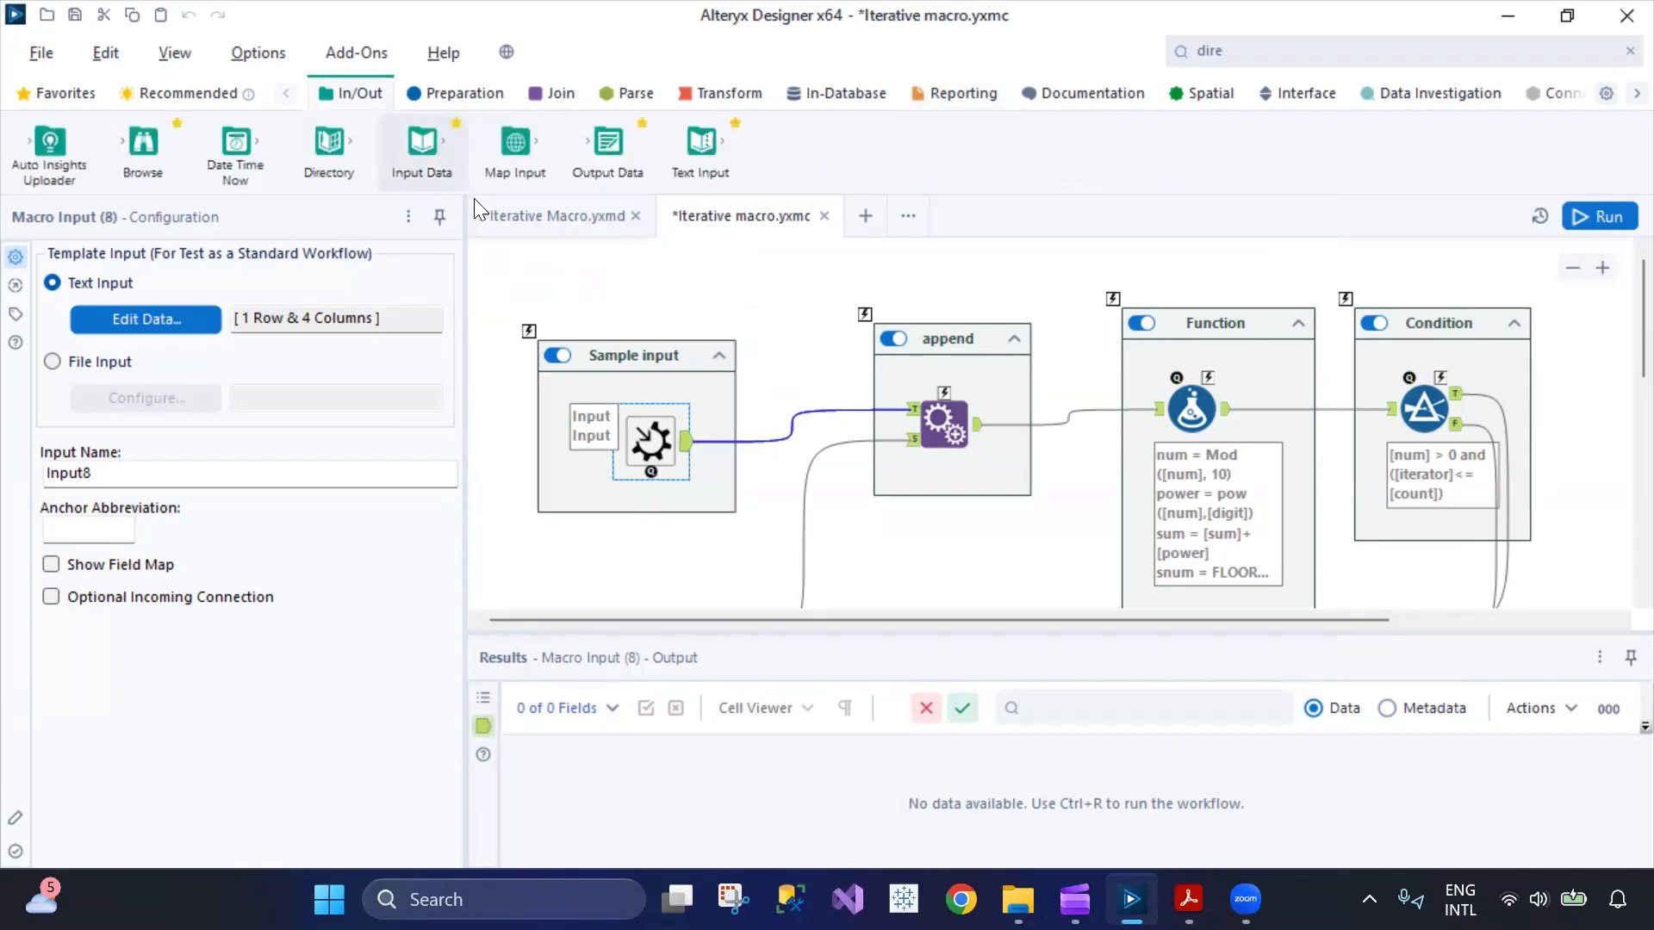
drag(403, 163, 556, 565)
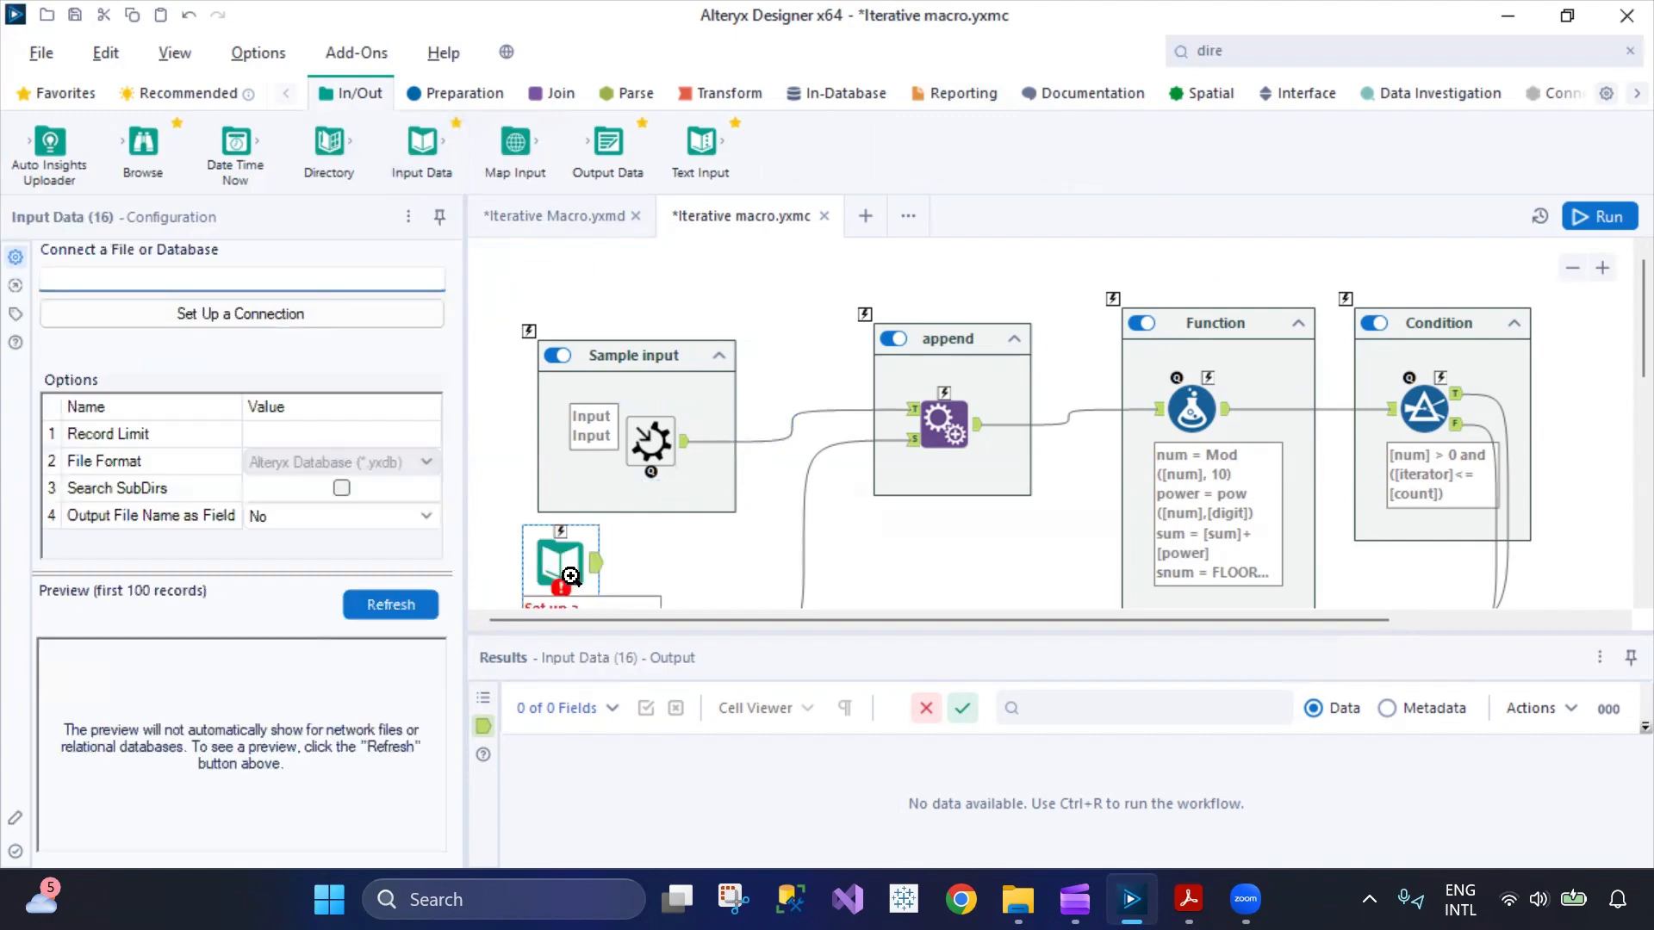
right_click(560, 564)
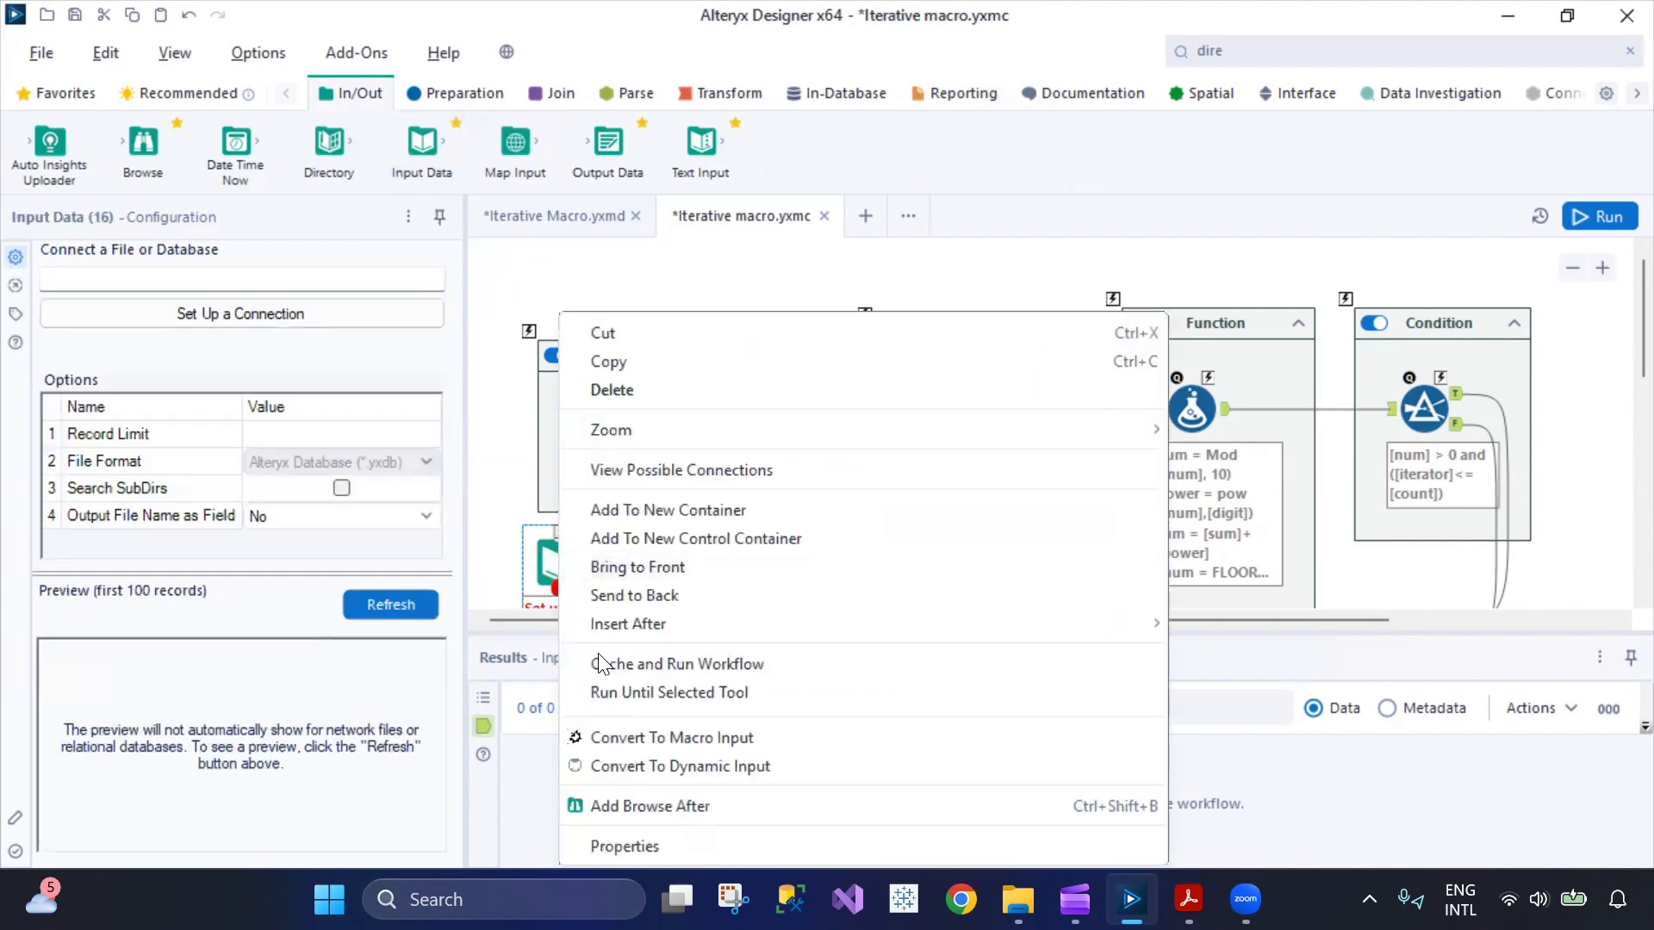
click(639, 739)
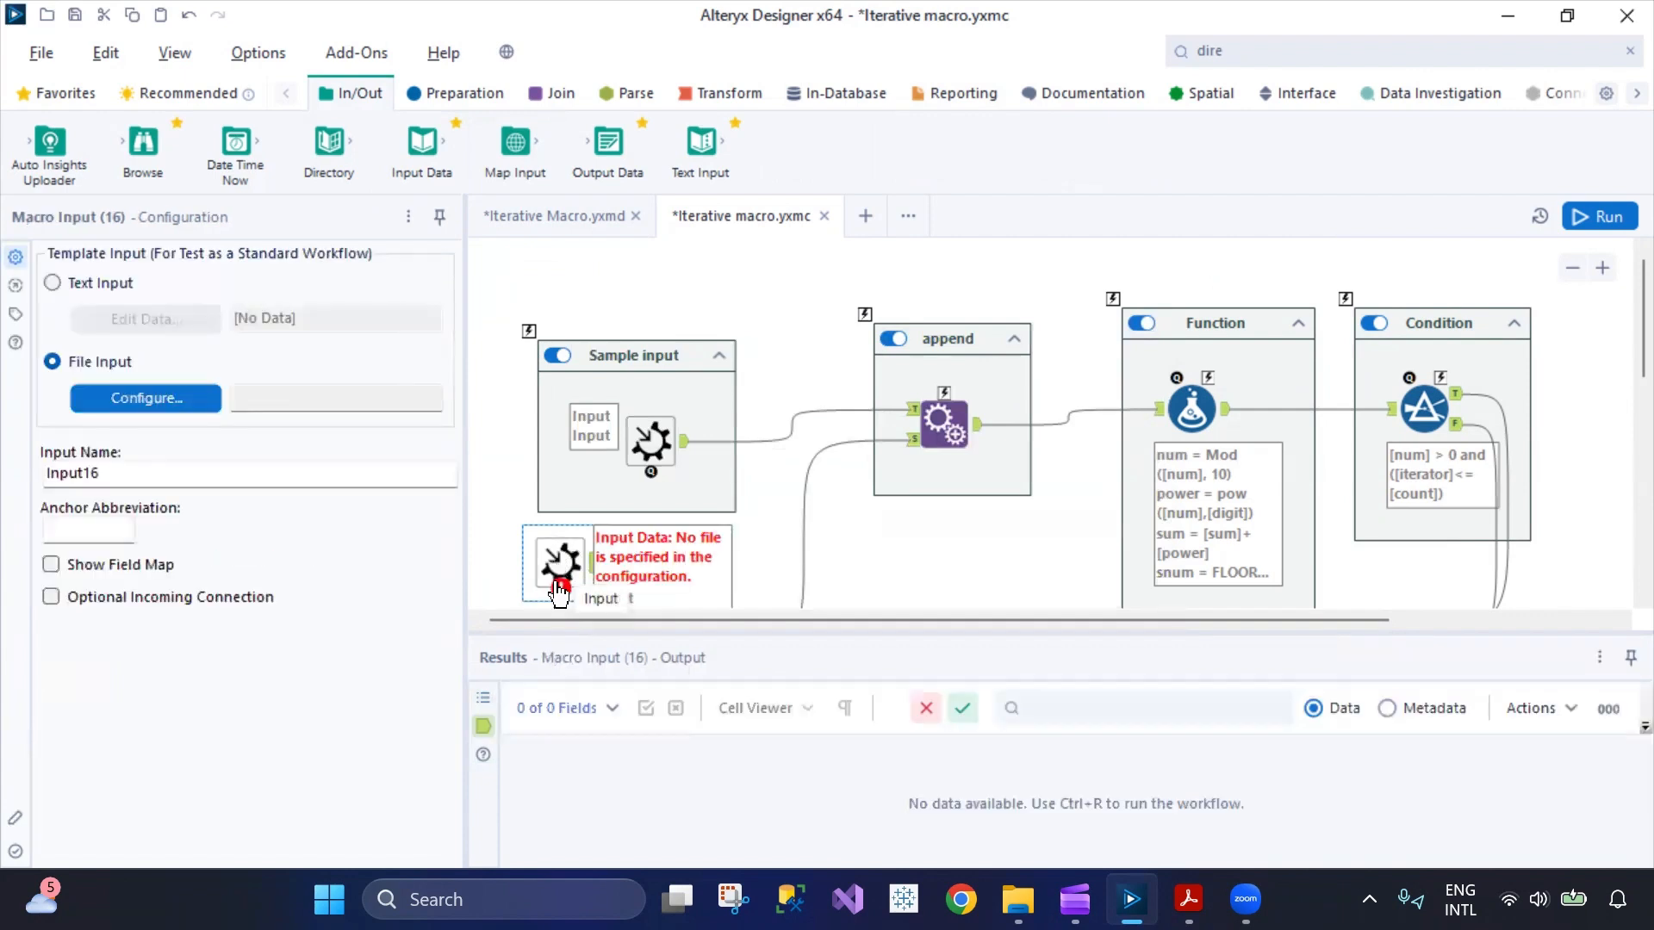
click(560, 588)
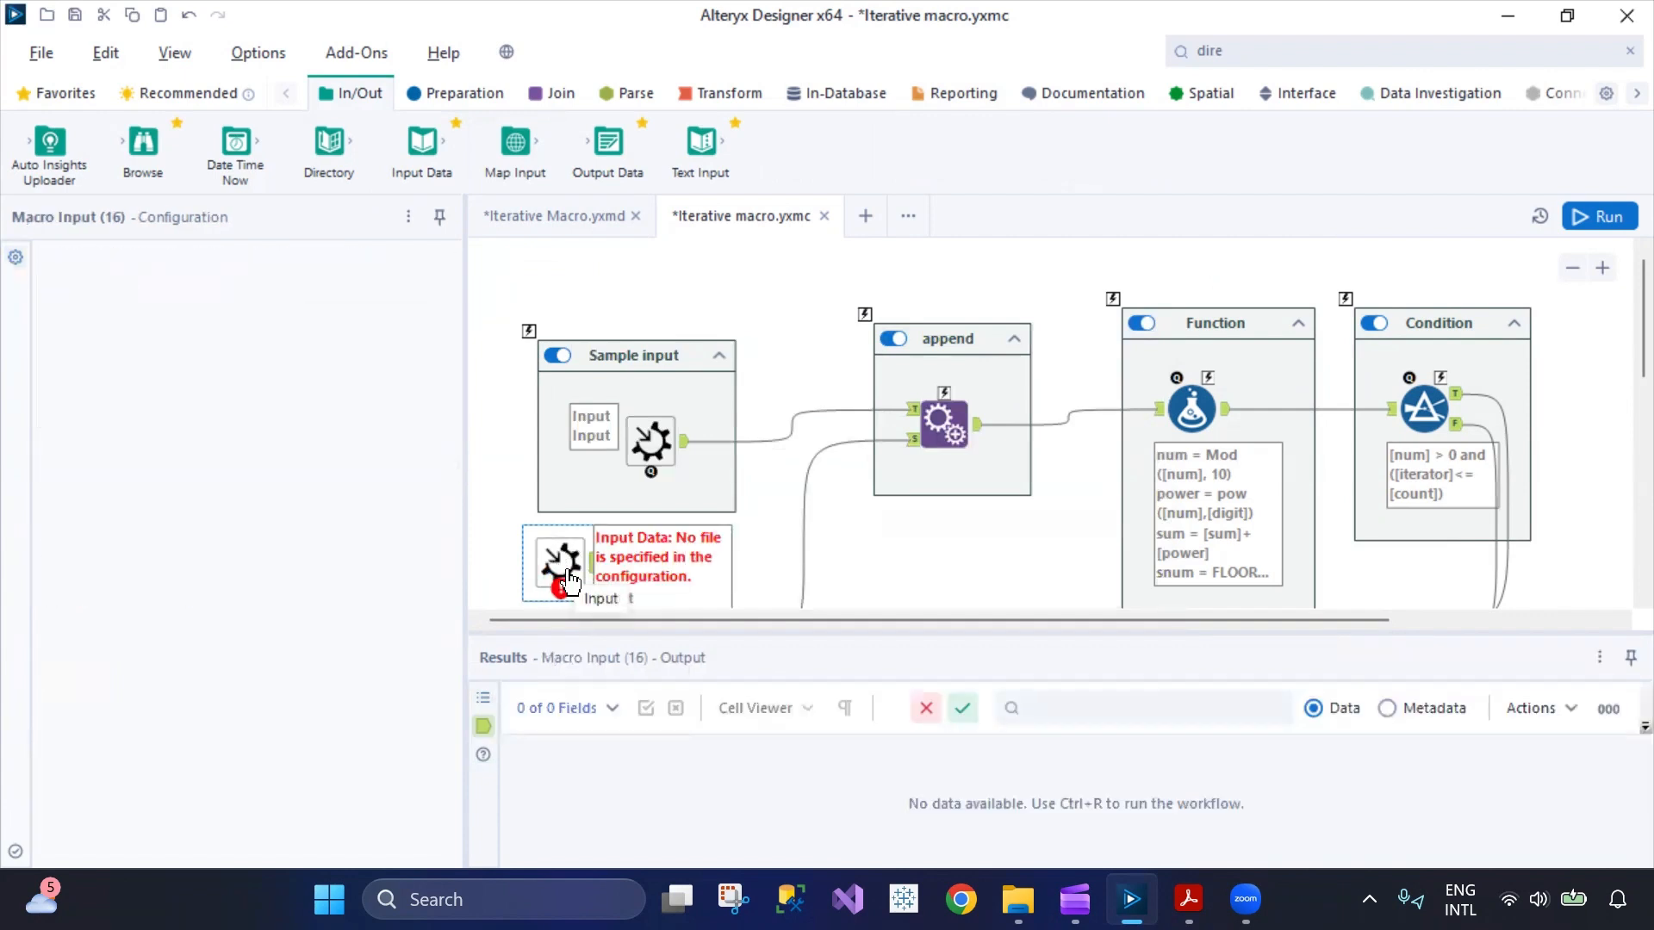
Show the Interface tools and inspect the template data of the Macro Input in the Sample input container.
click(1283, 95)
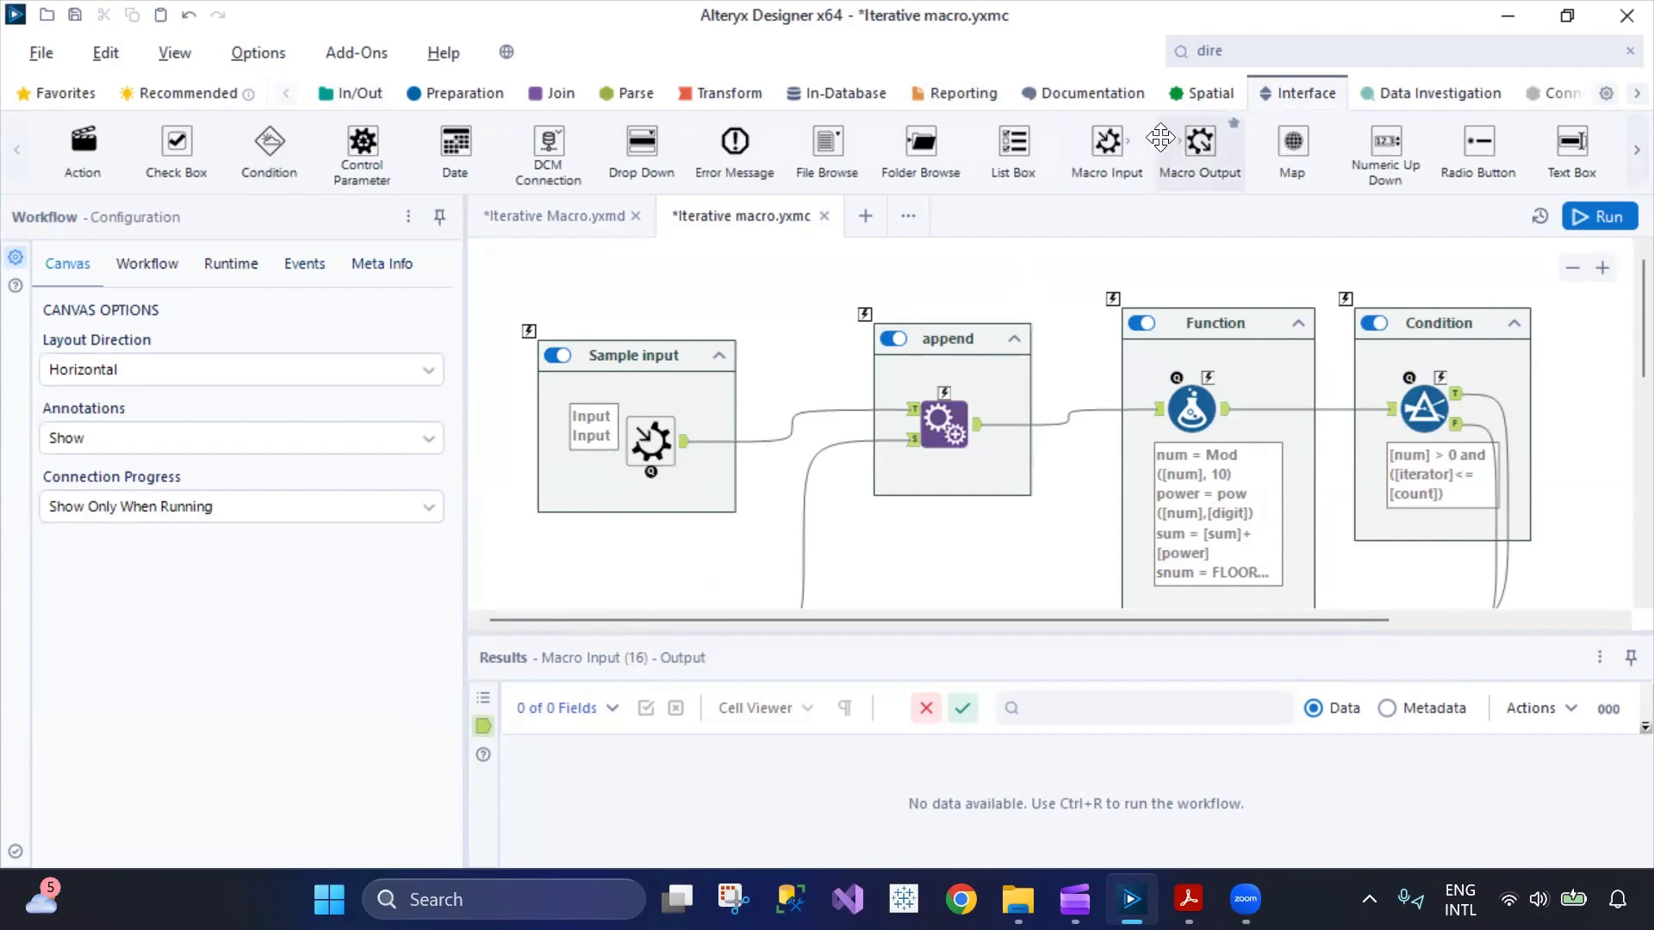
click(676, 452)
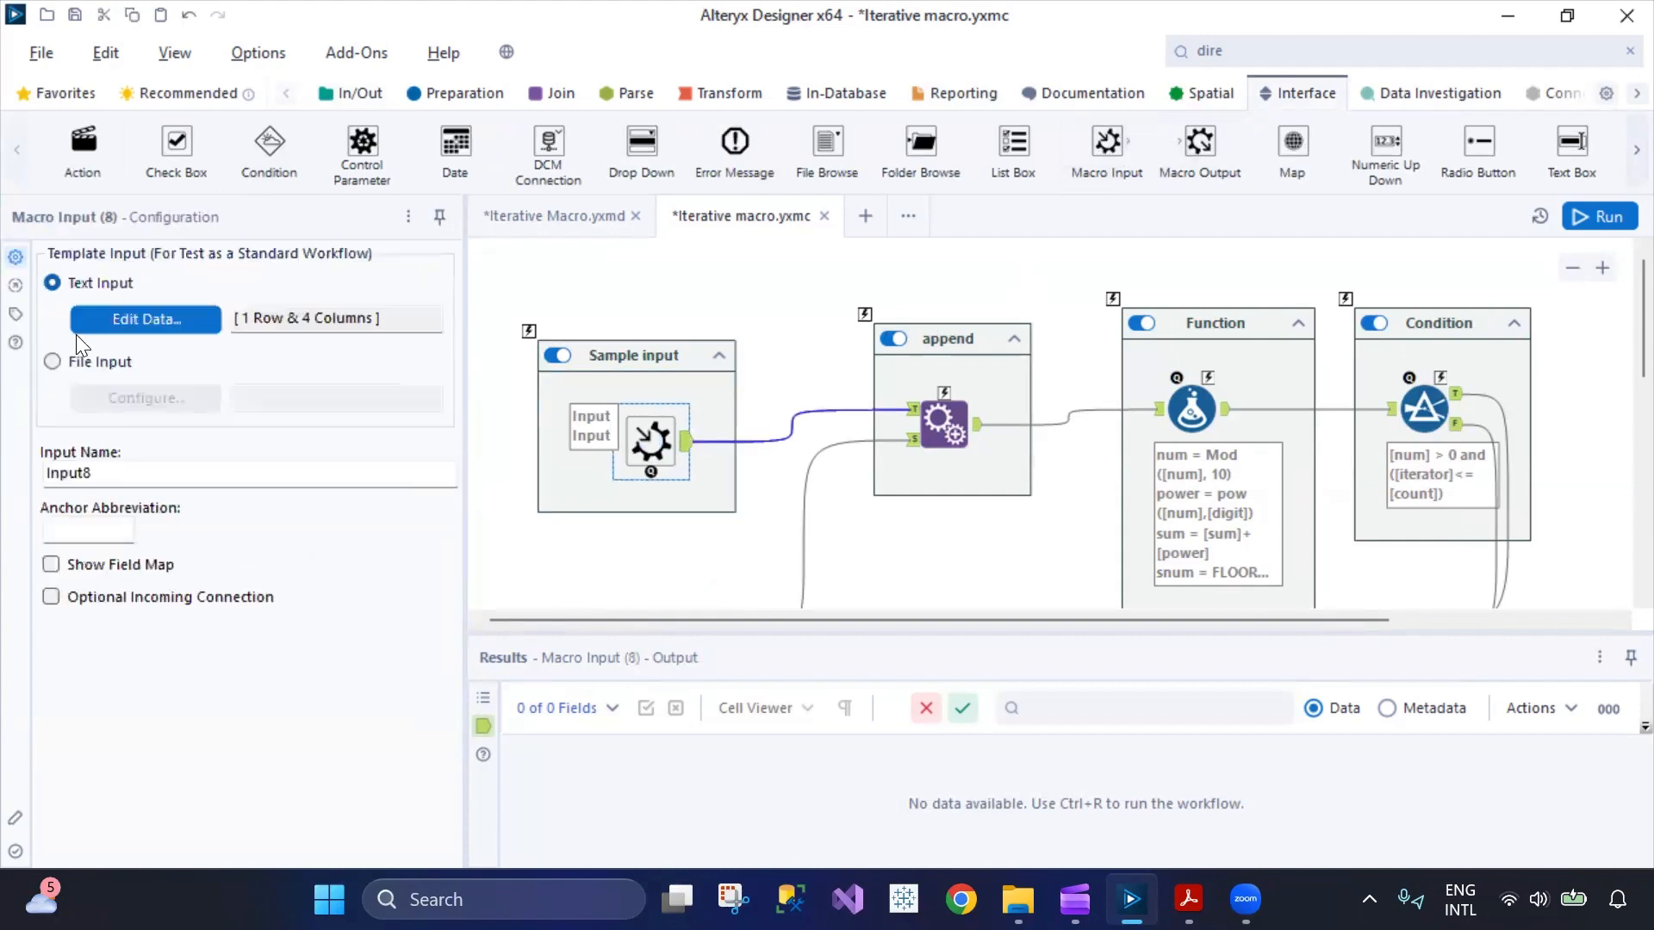
click(146, 331)
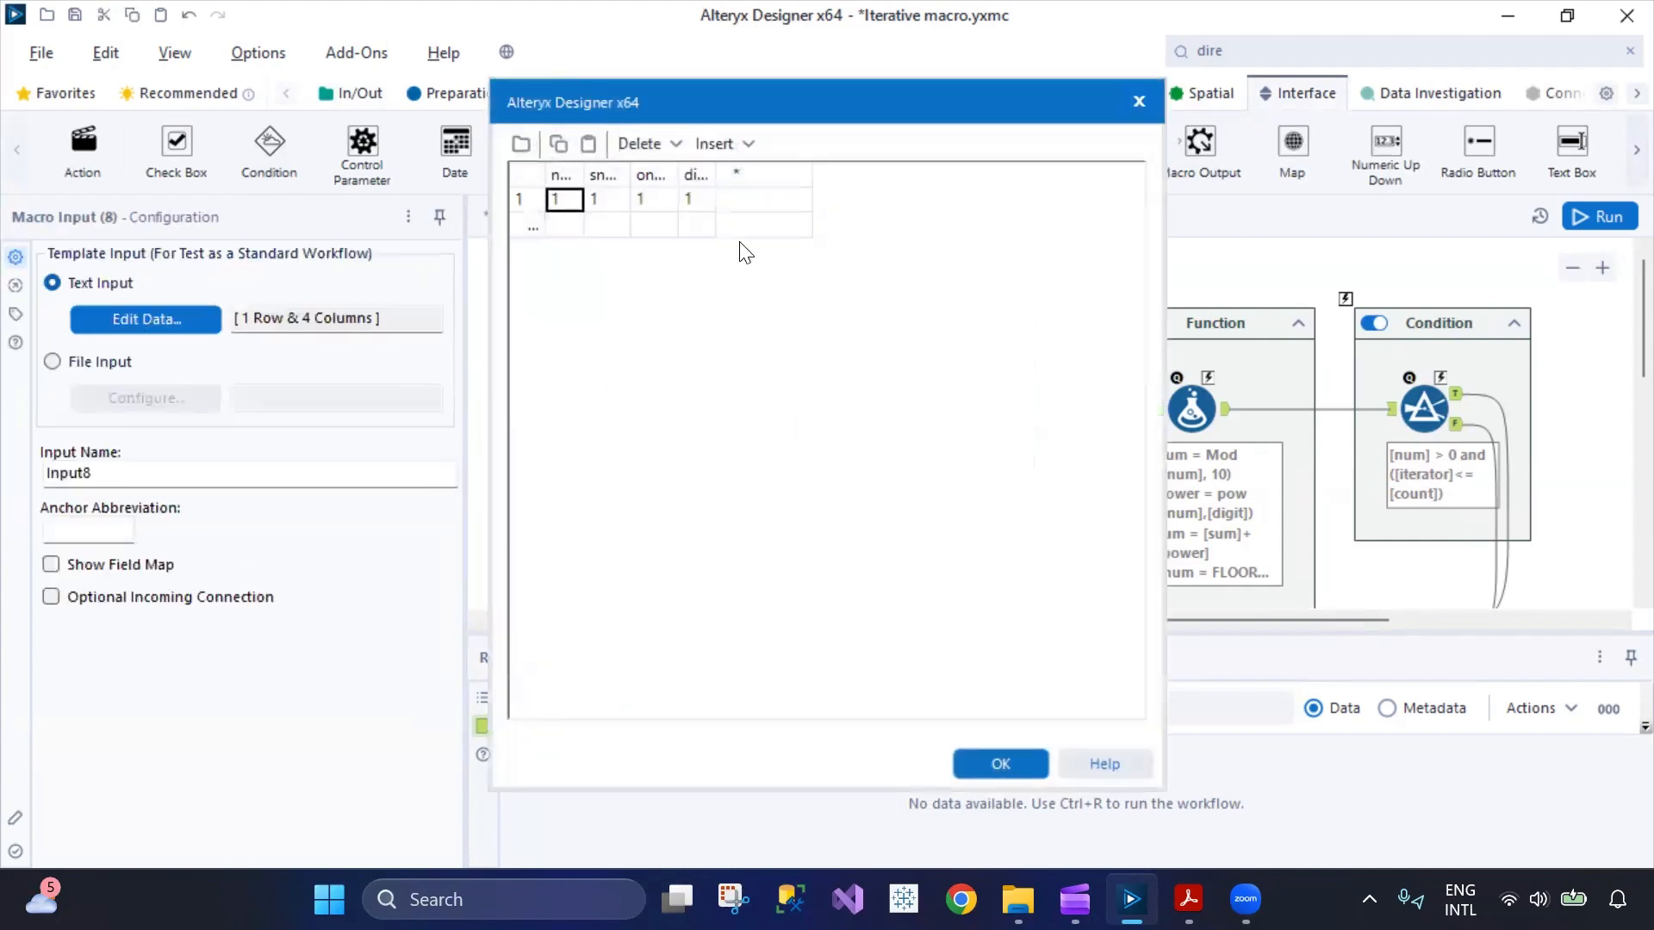
click(999, 763)
Examine the target and source columns of the Append Fields tool and its incoming connections.
click(937, 414)
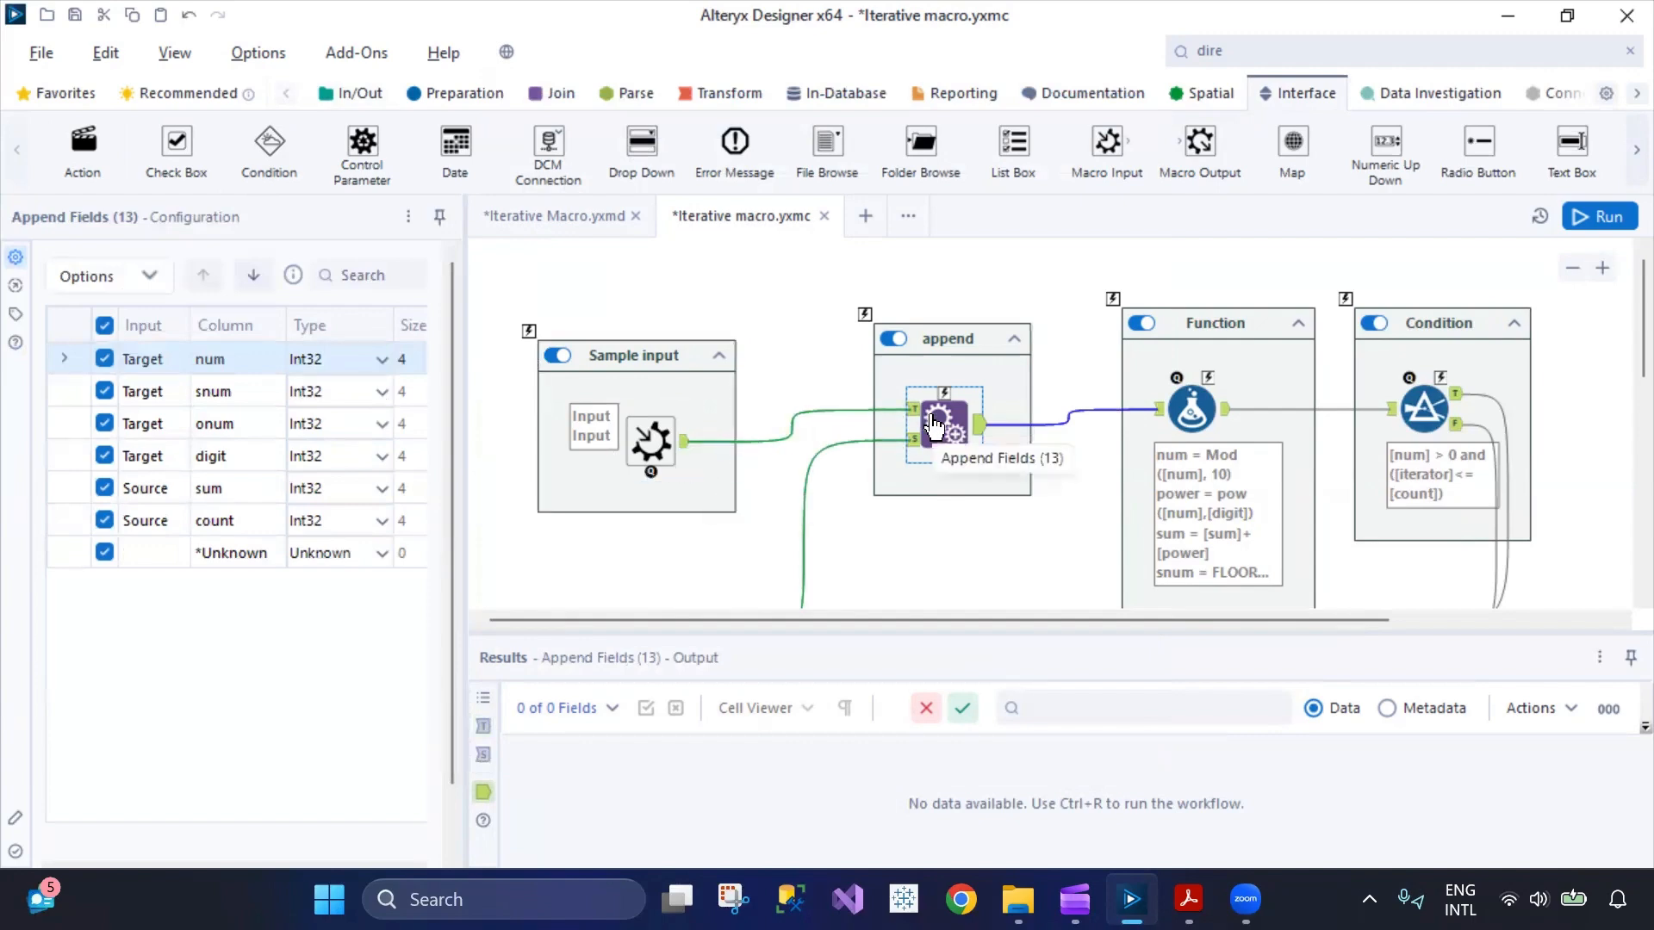
scroll(926, 448, down, 4)
scroll(918, 474, up, 2)
scroll(918, 473, up, 2)
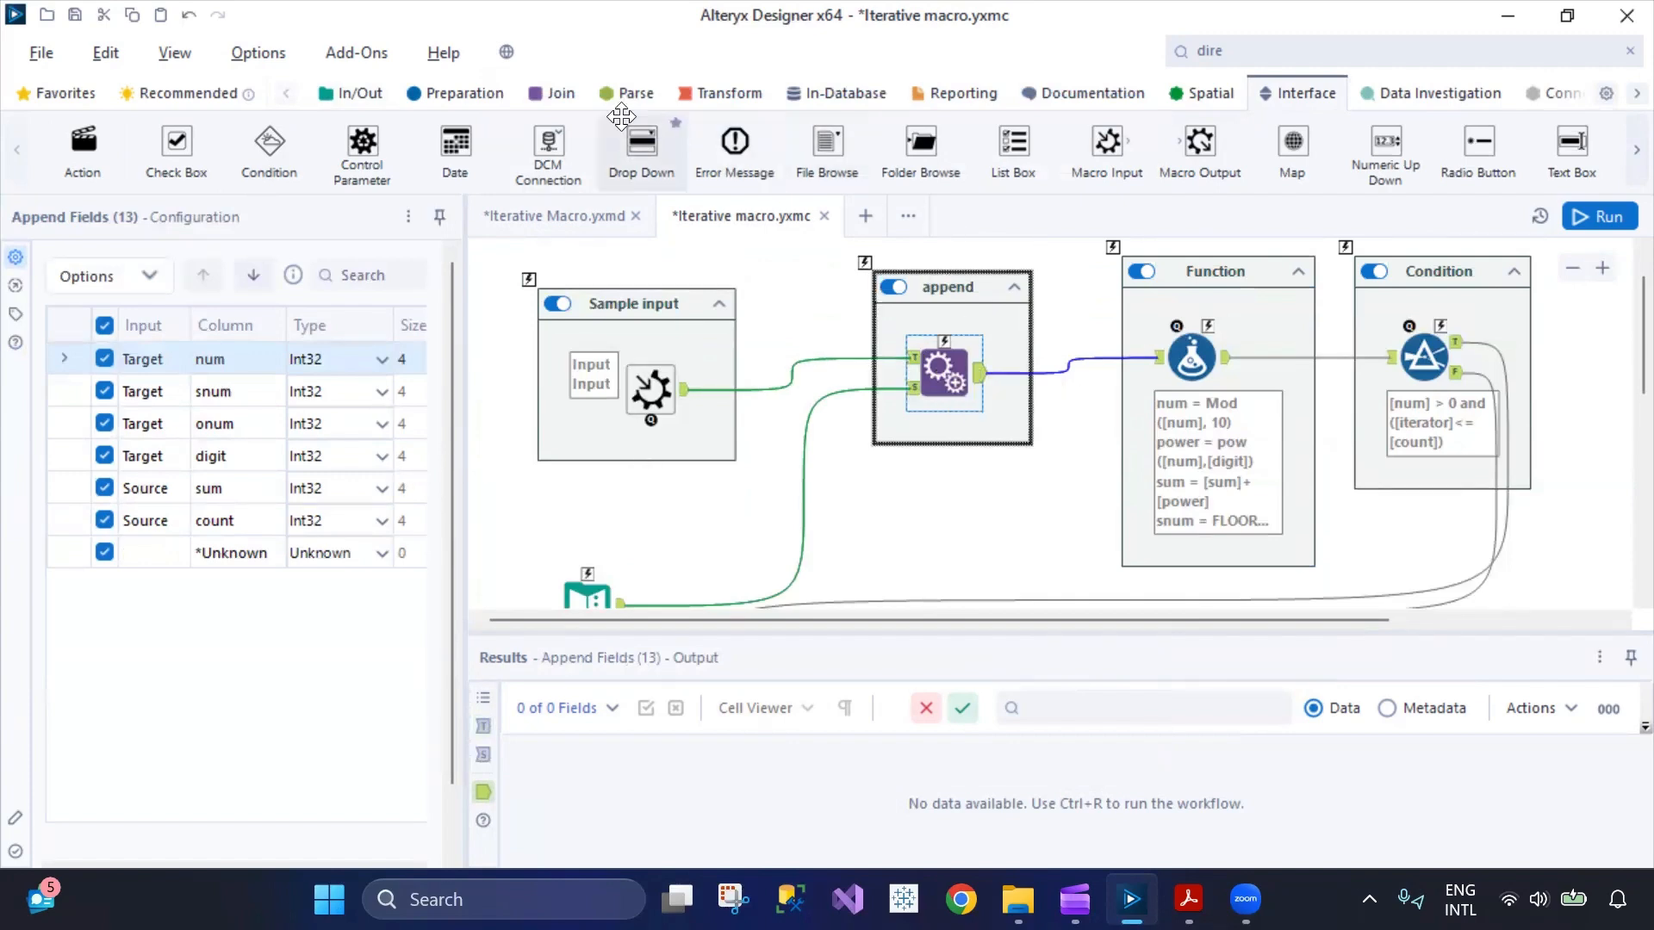
Open the example workflow for the Append Fields tool from the Join category.
click(499, 100)
click(561, 96)
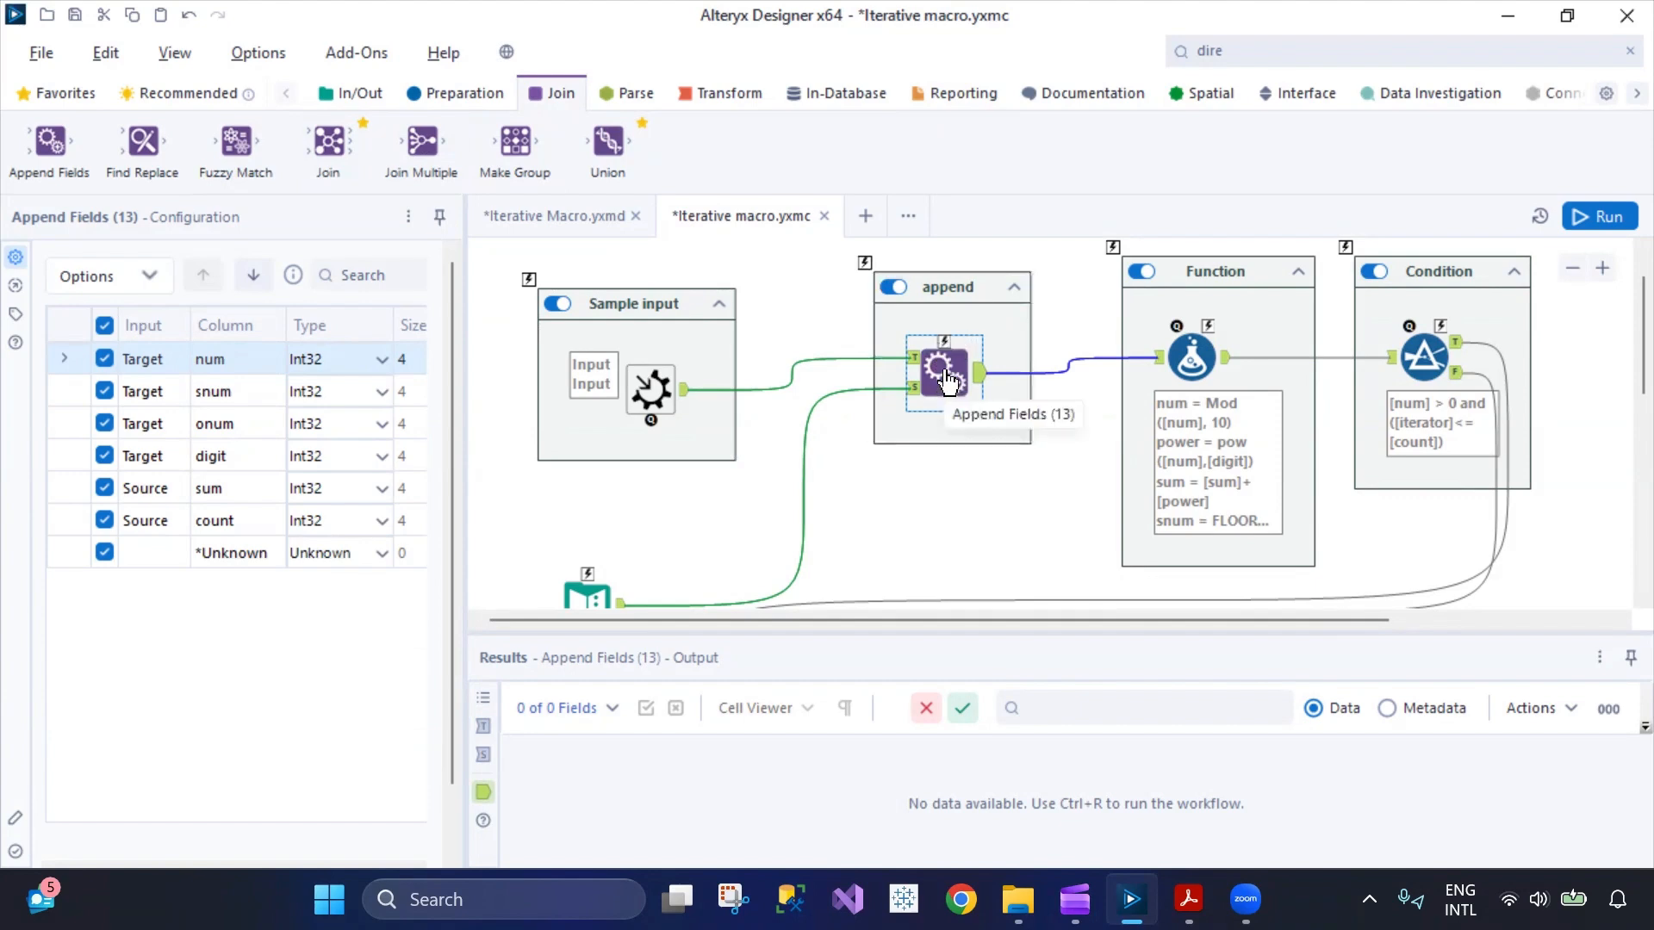
right_click(97, 176)
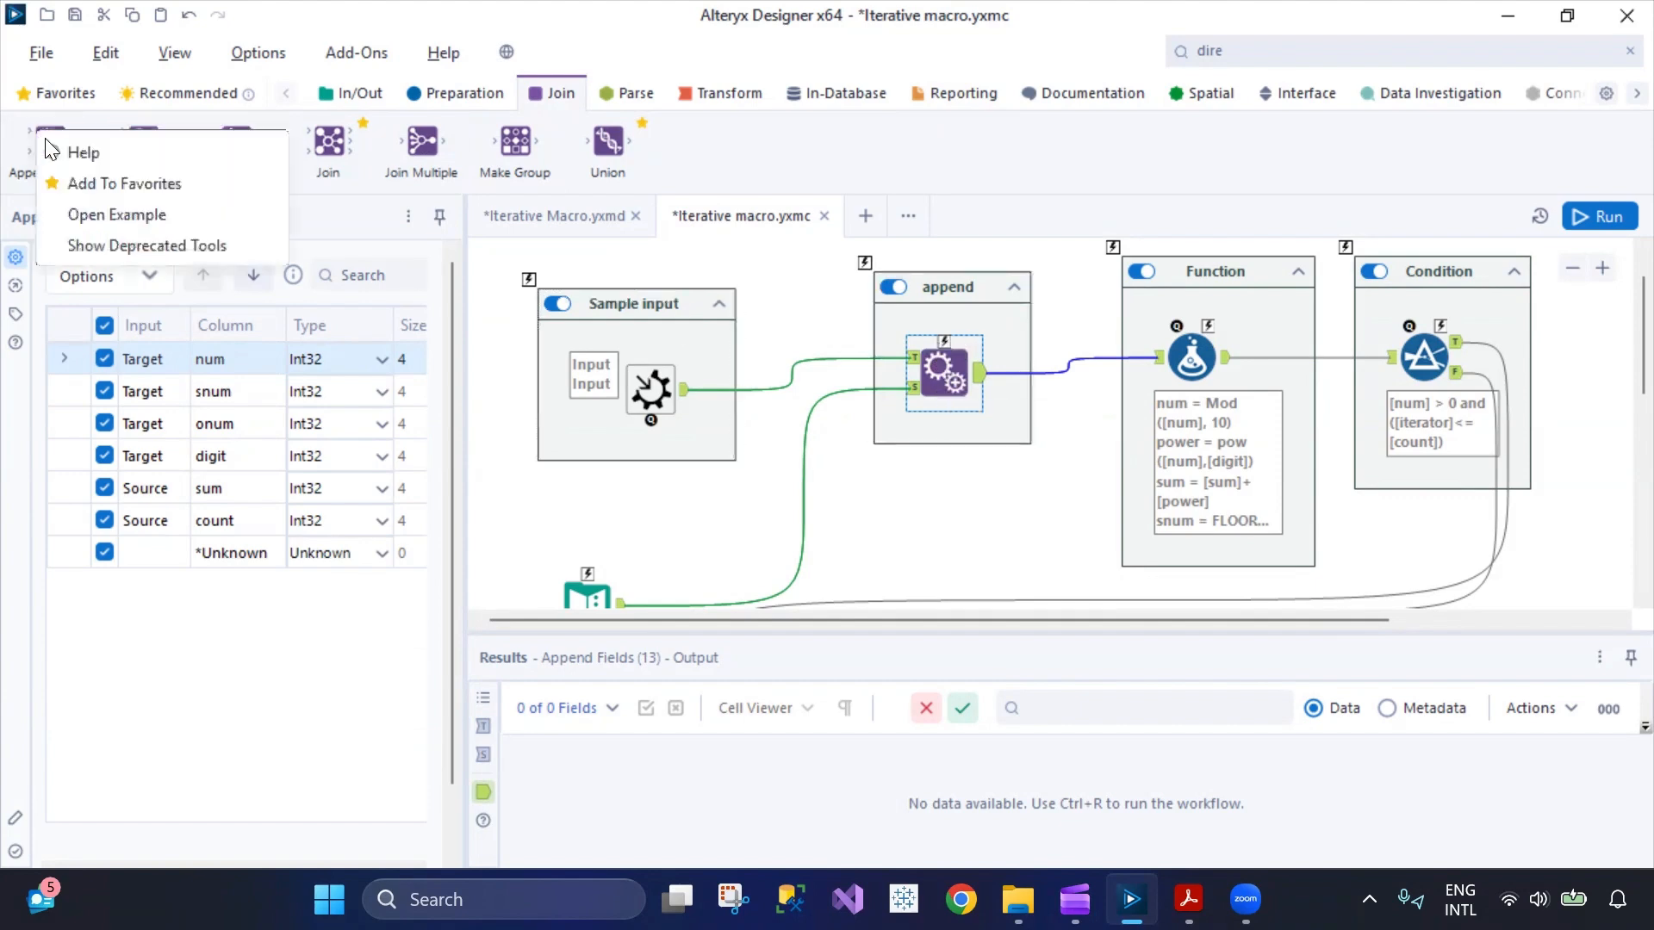
click(113, 213)
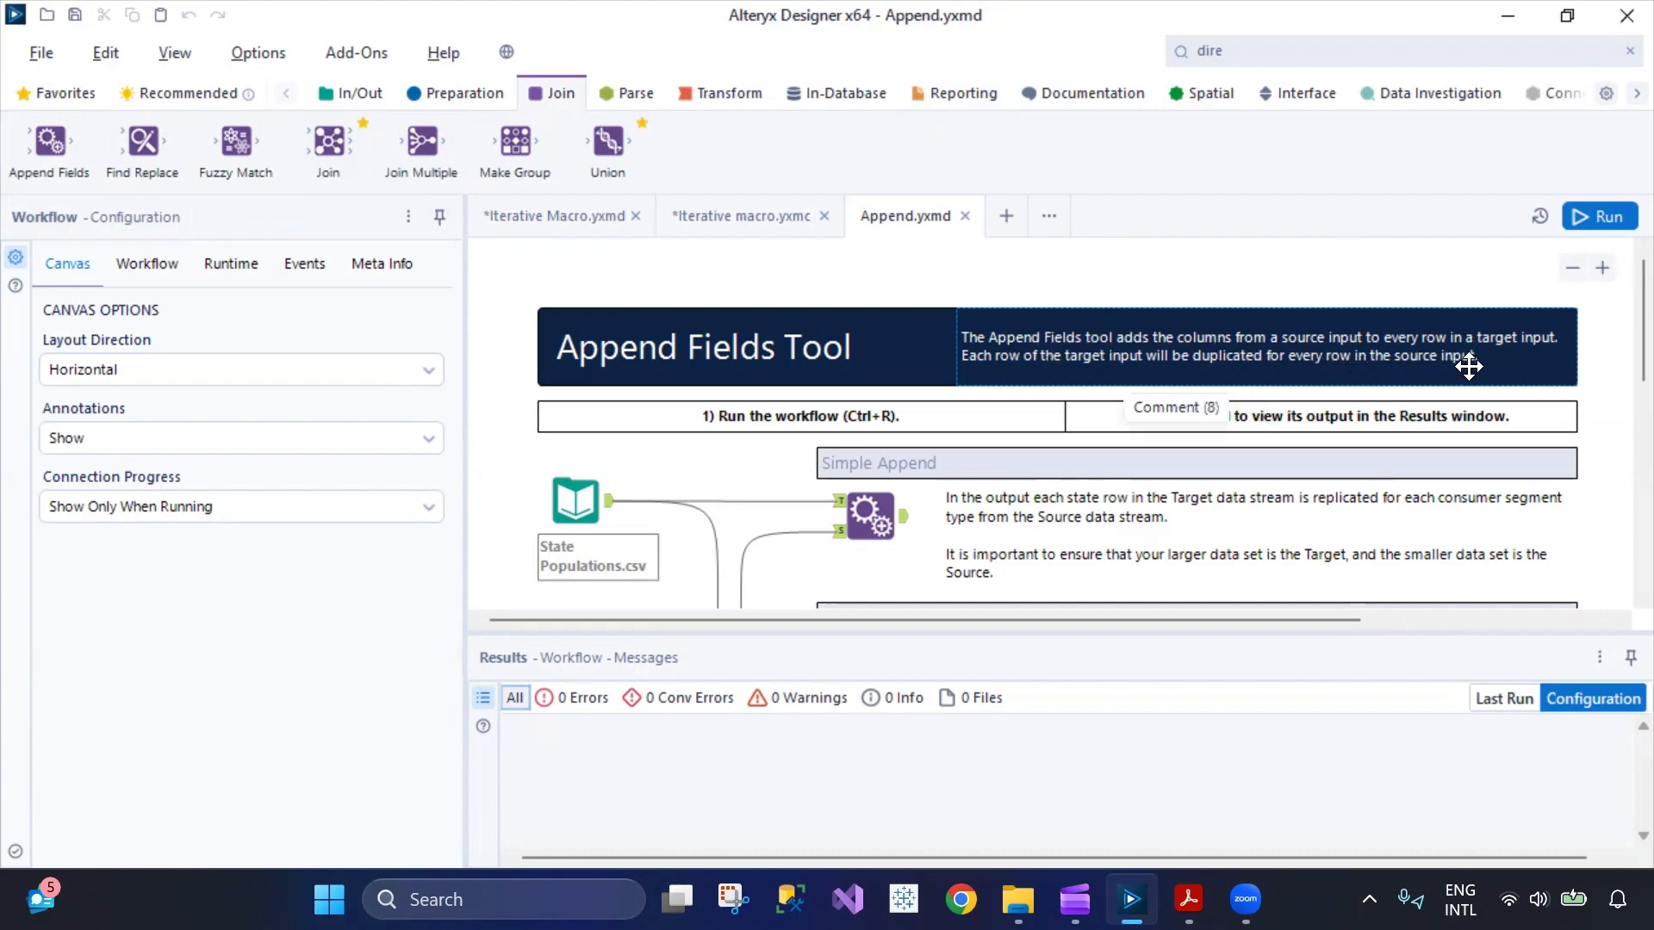
Examine the example's State Populations and Consumer_Segments inputs and its Simple Append tool, and close the example without saving.
scroll(1461, 362, down, 3)
click(584, 355)
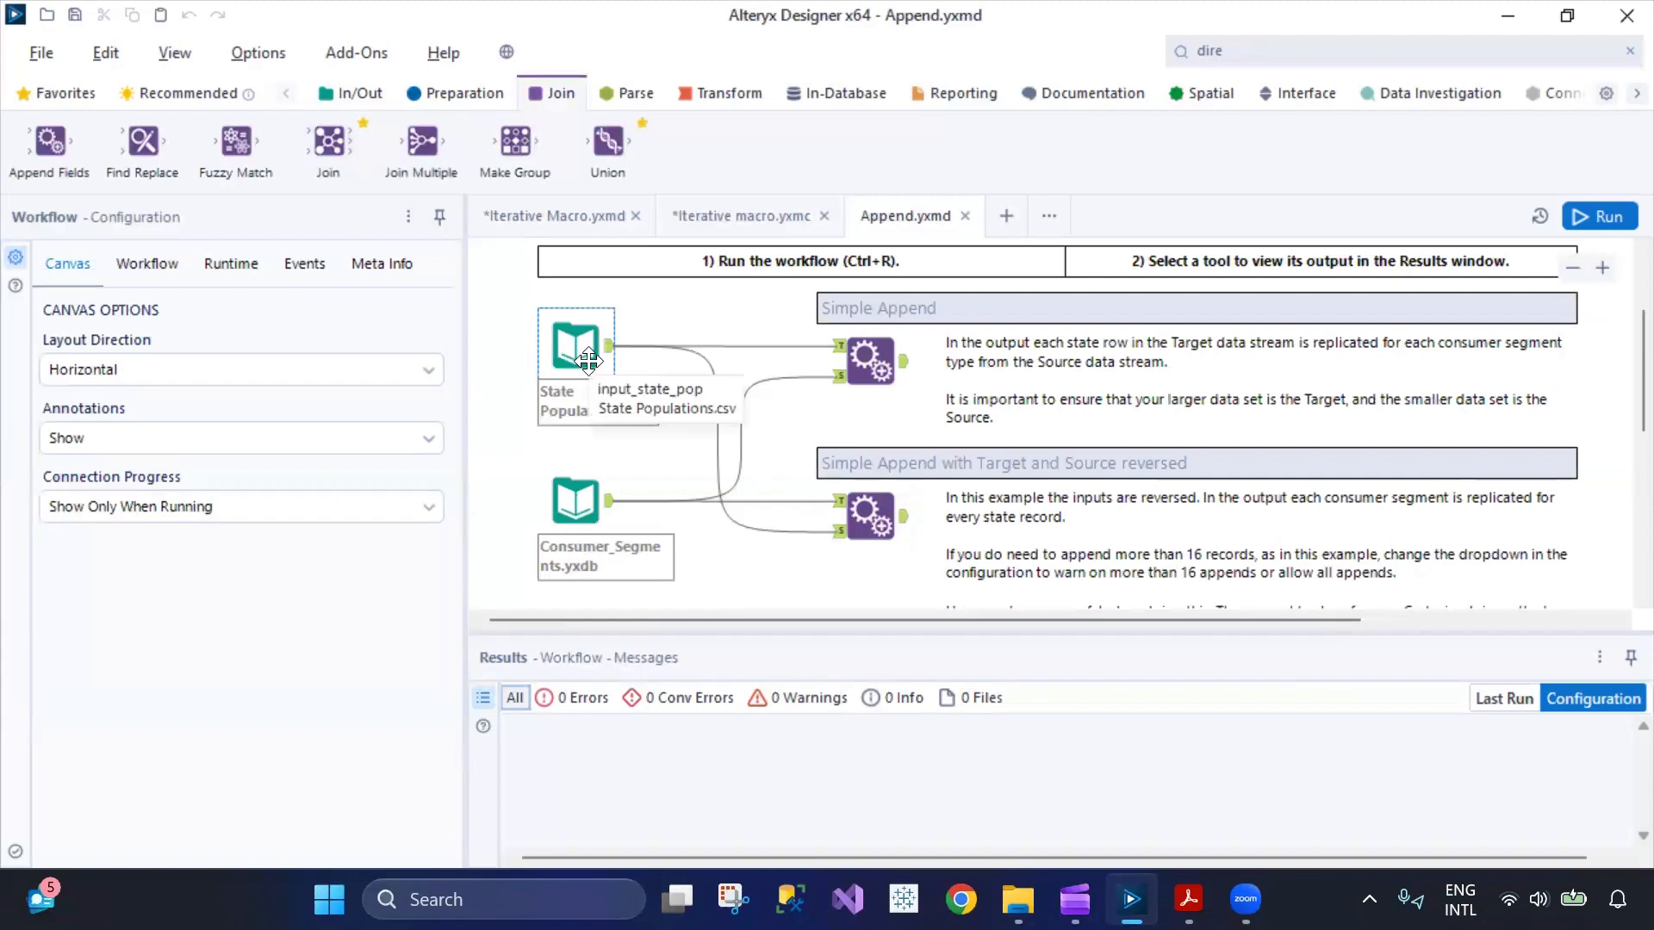
click(594, 517)
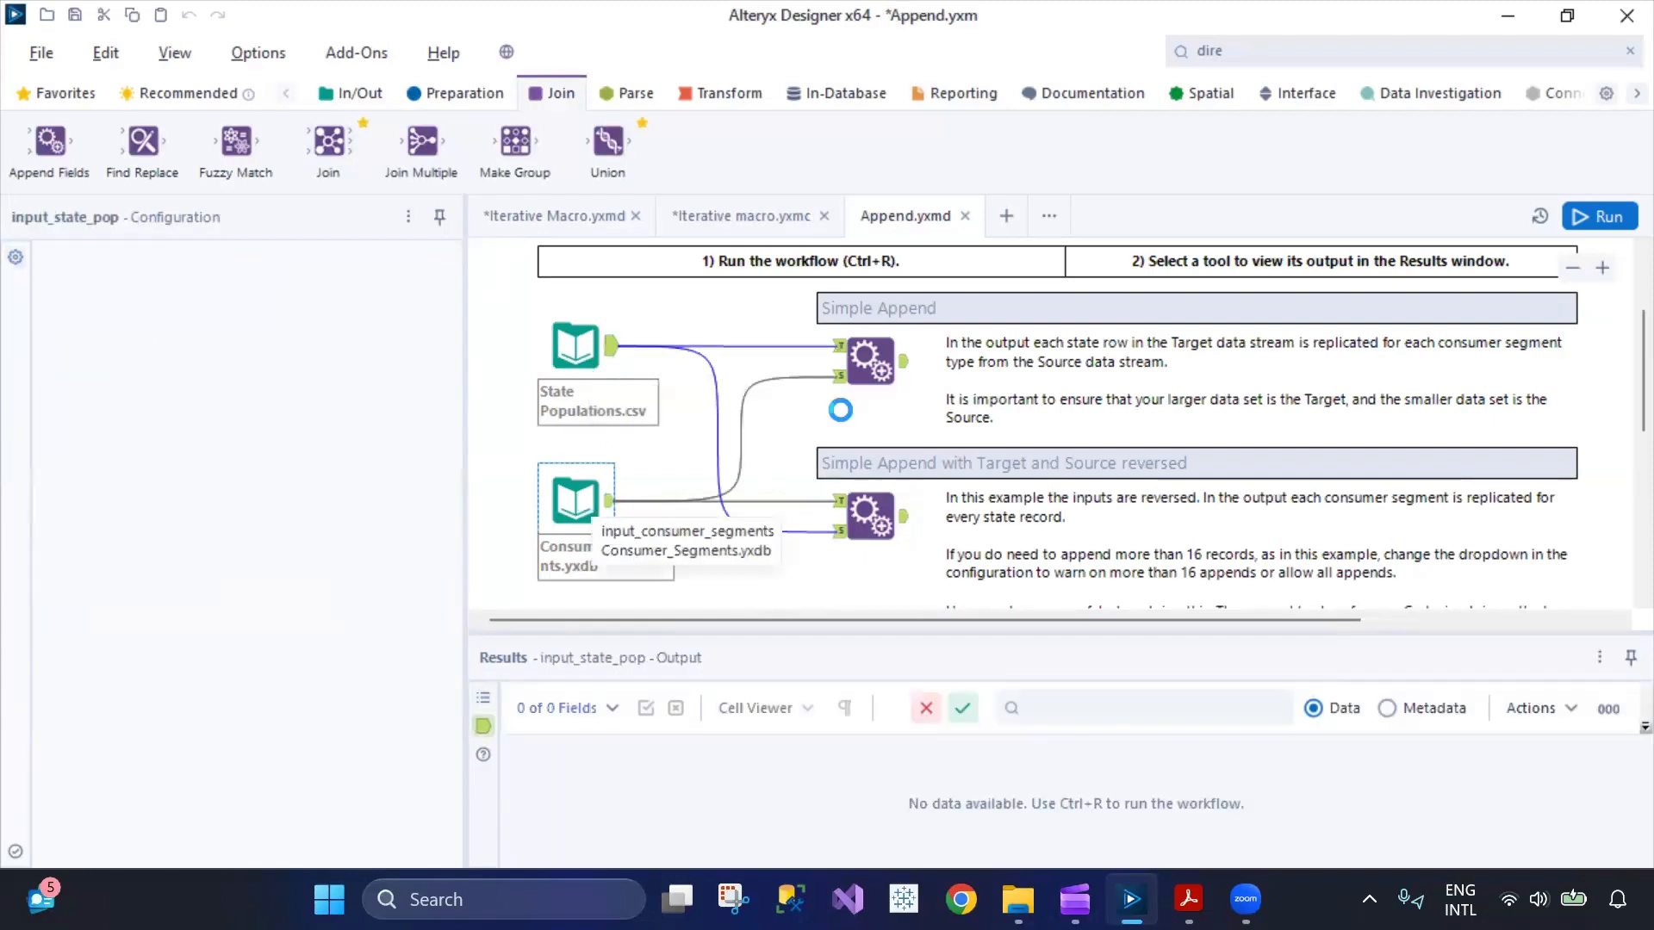
click(870, 360)
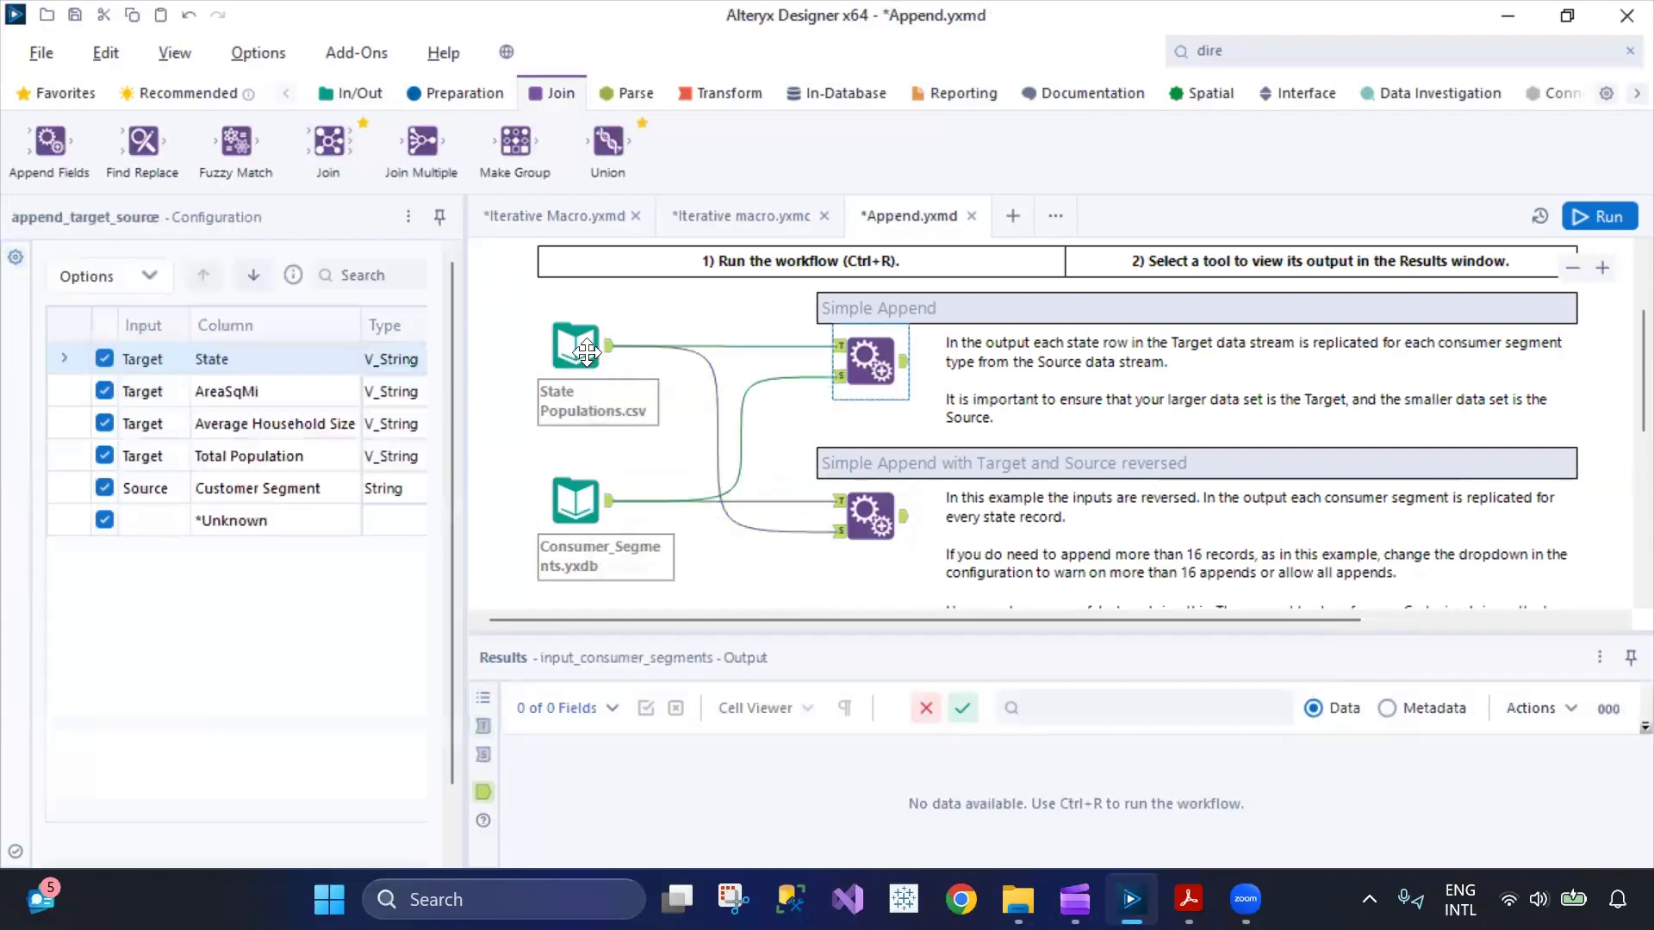
click(593, 355)
click(576, 479)
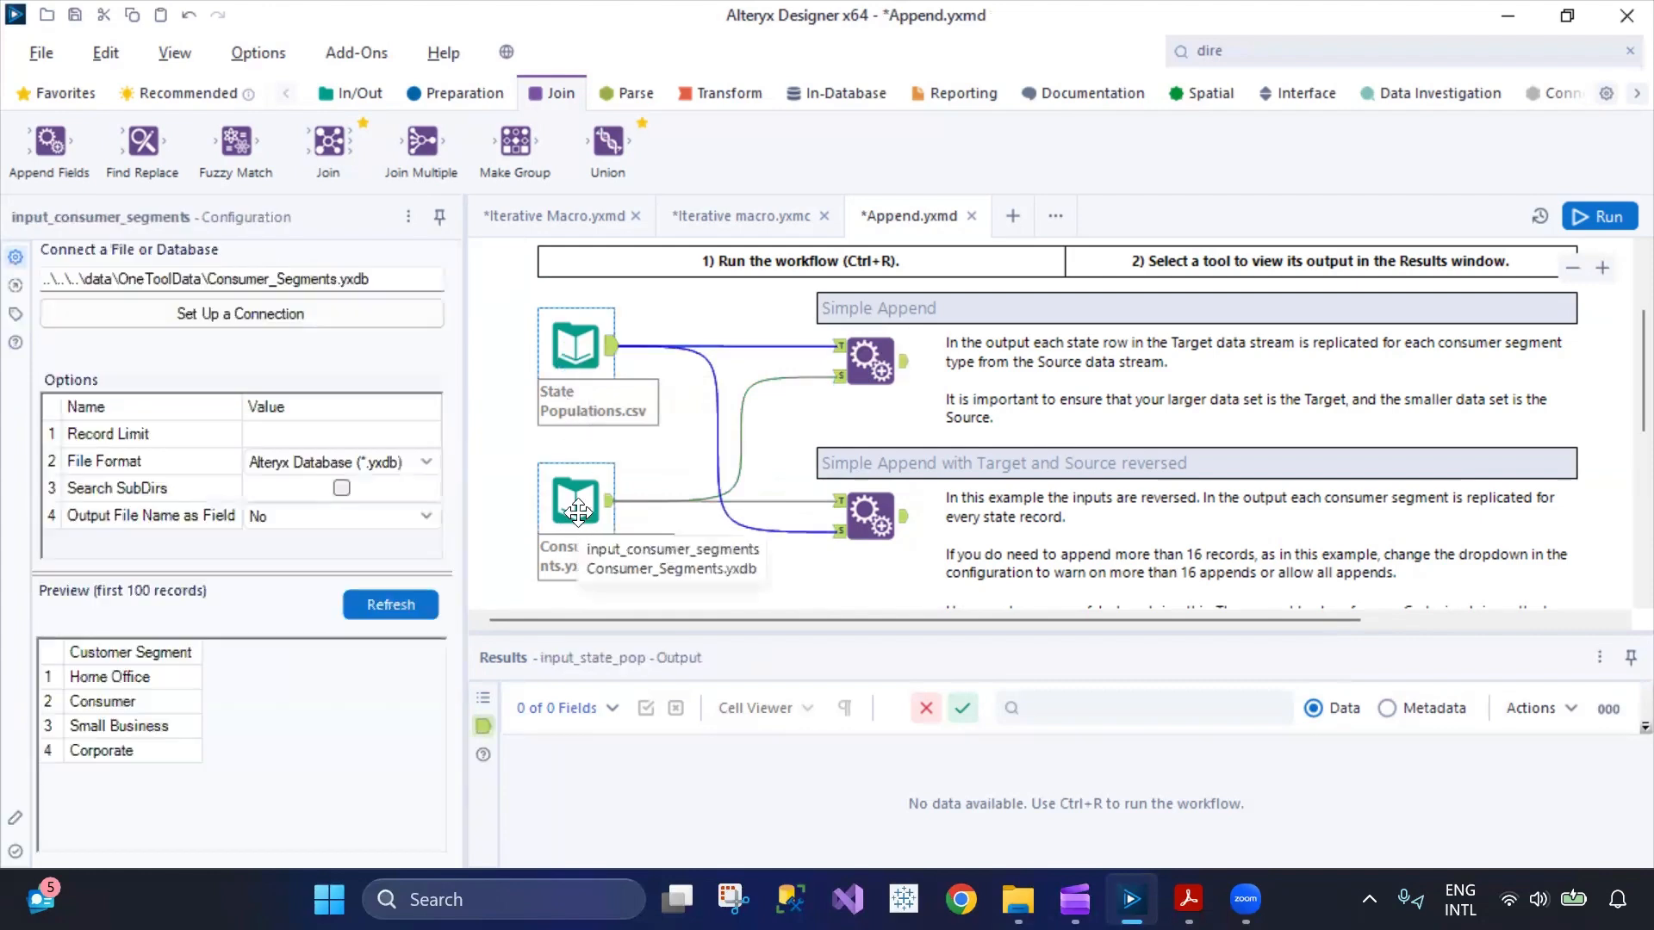
scroll(855, 460, down, 1)
scroll(856, 460, down, 1)
scroll(860, 473, up, 3)
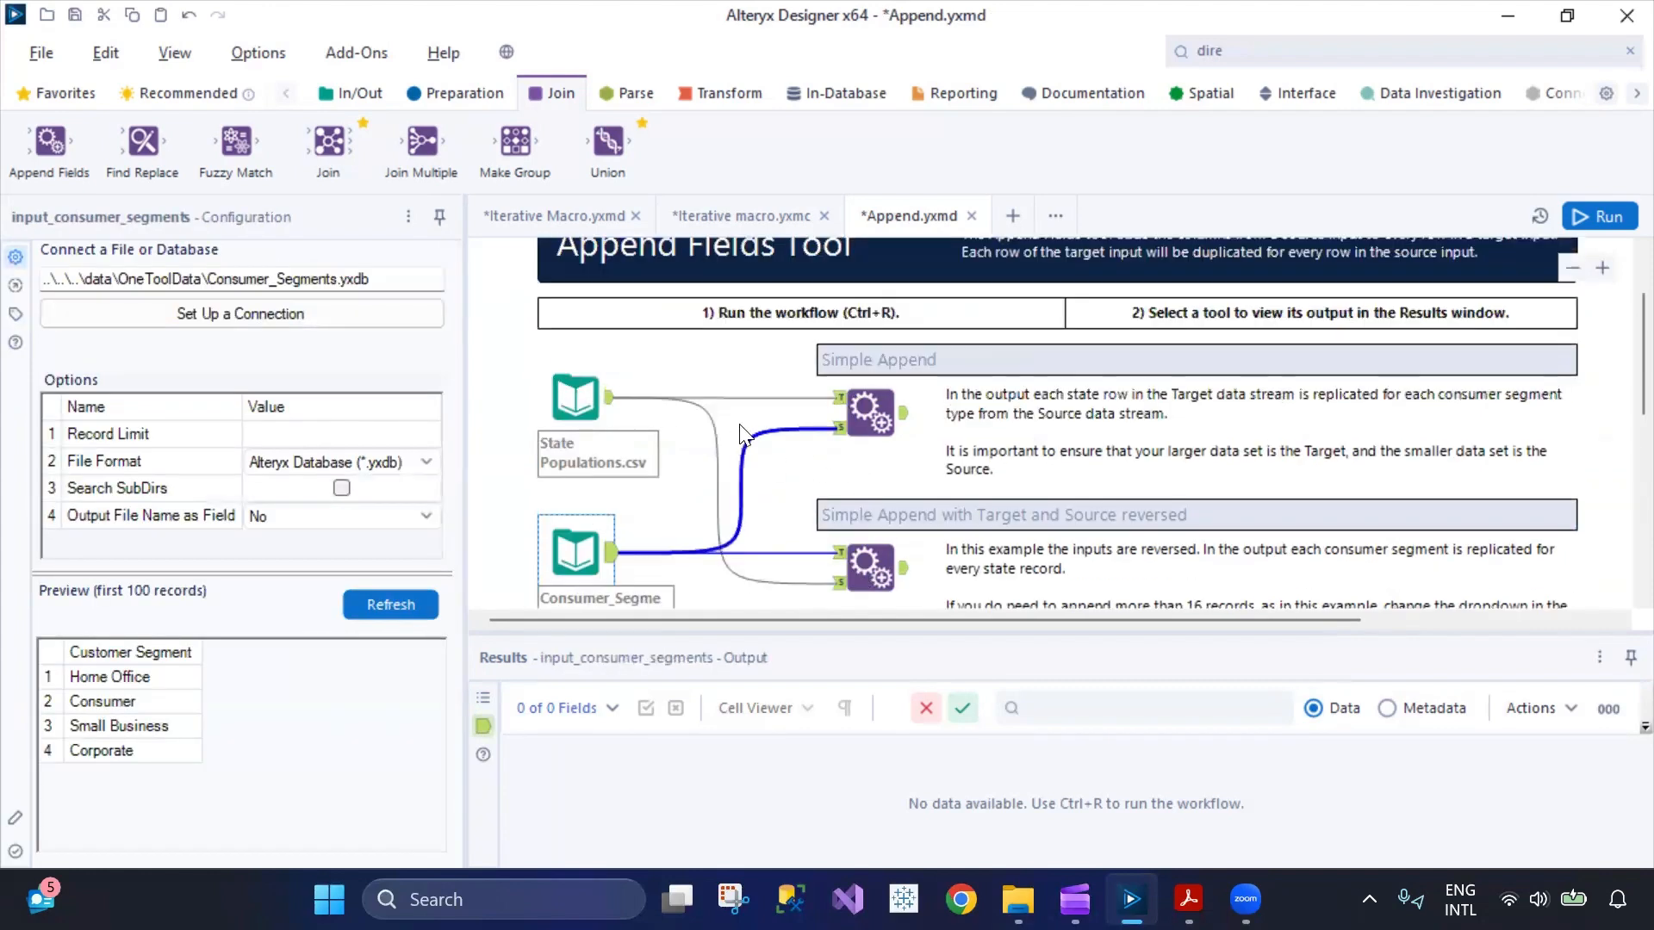
click(974, 216)
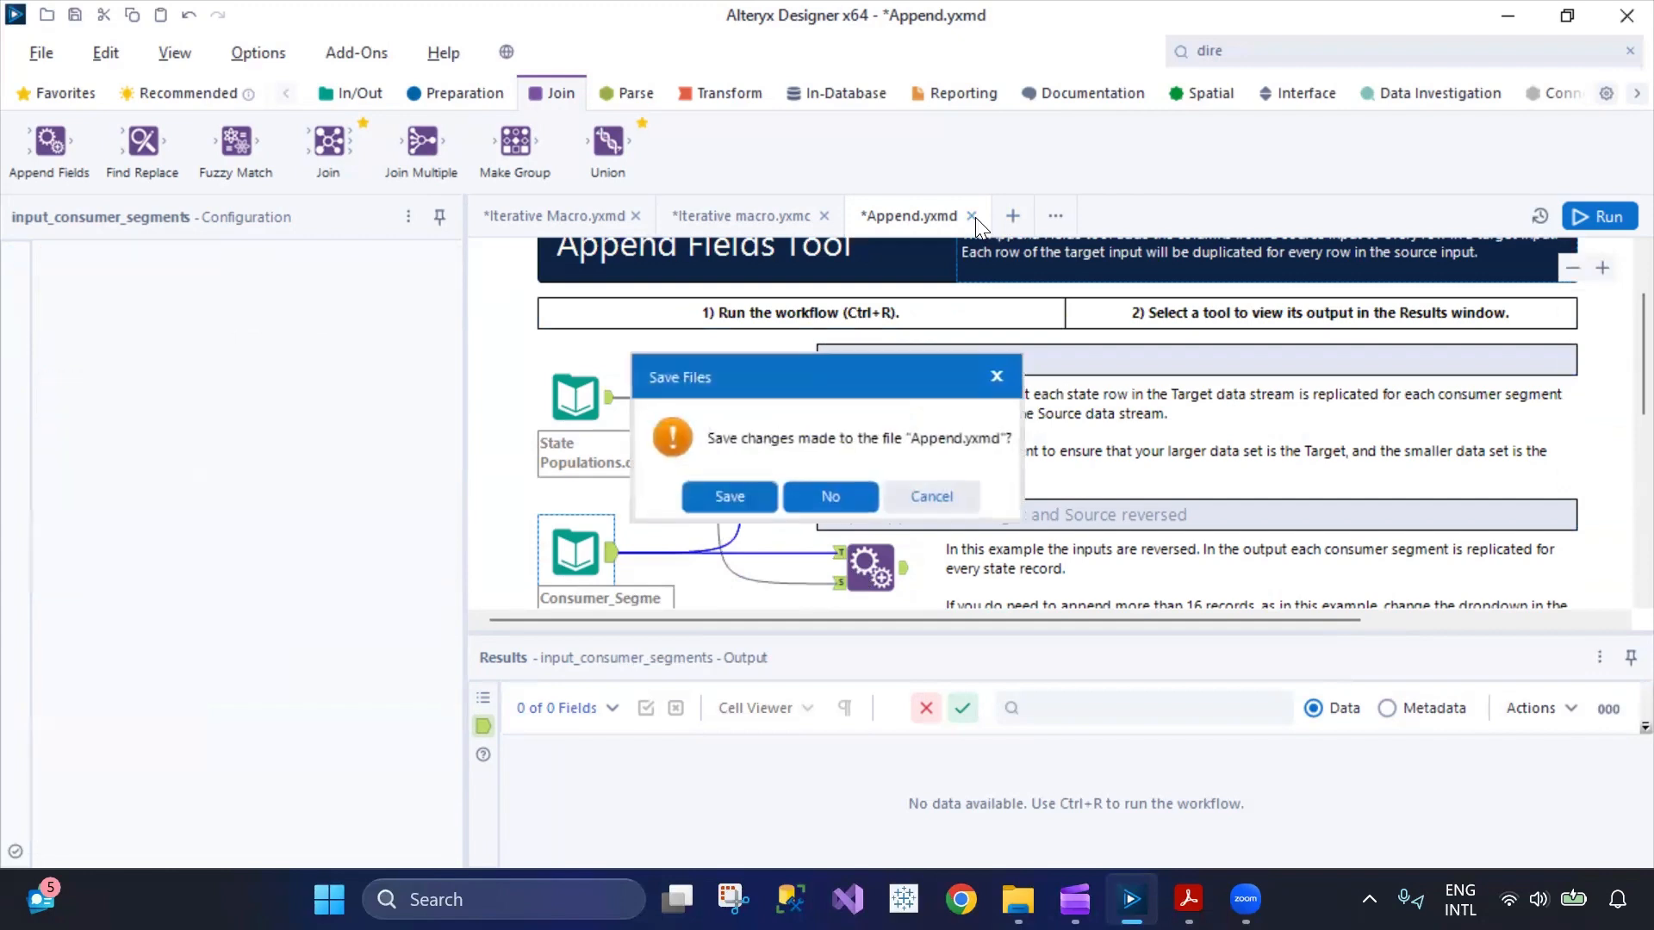
click(821, 498)
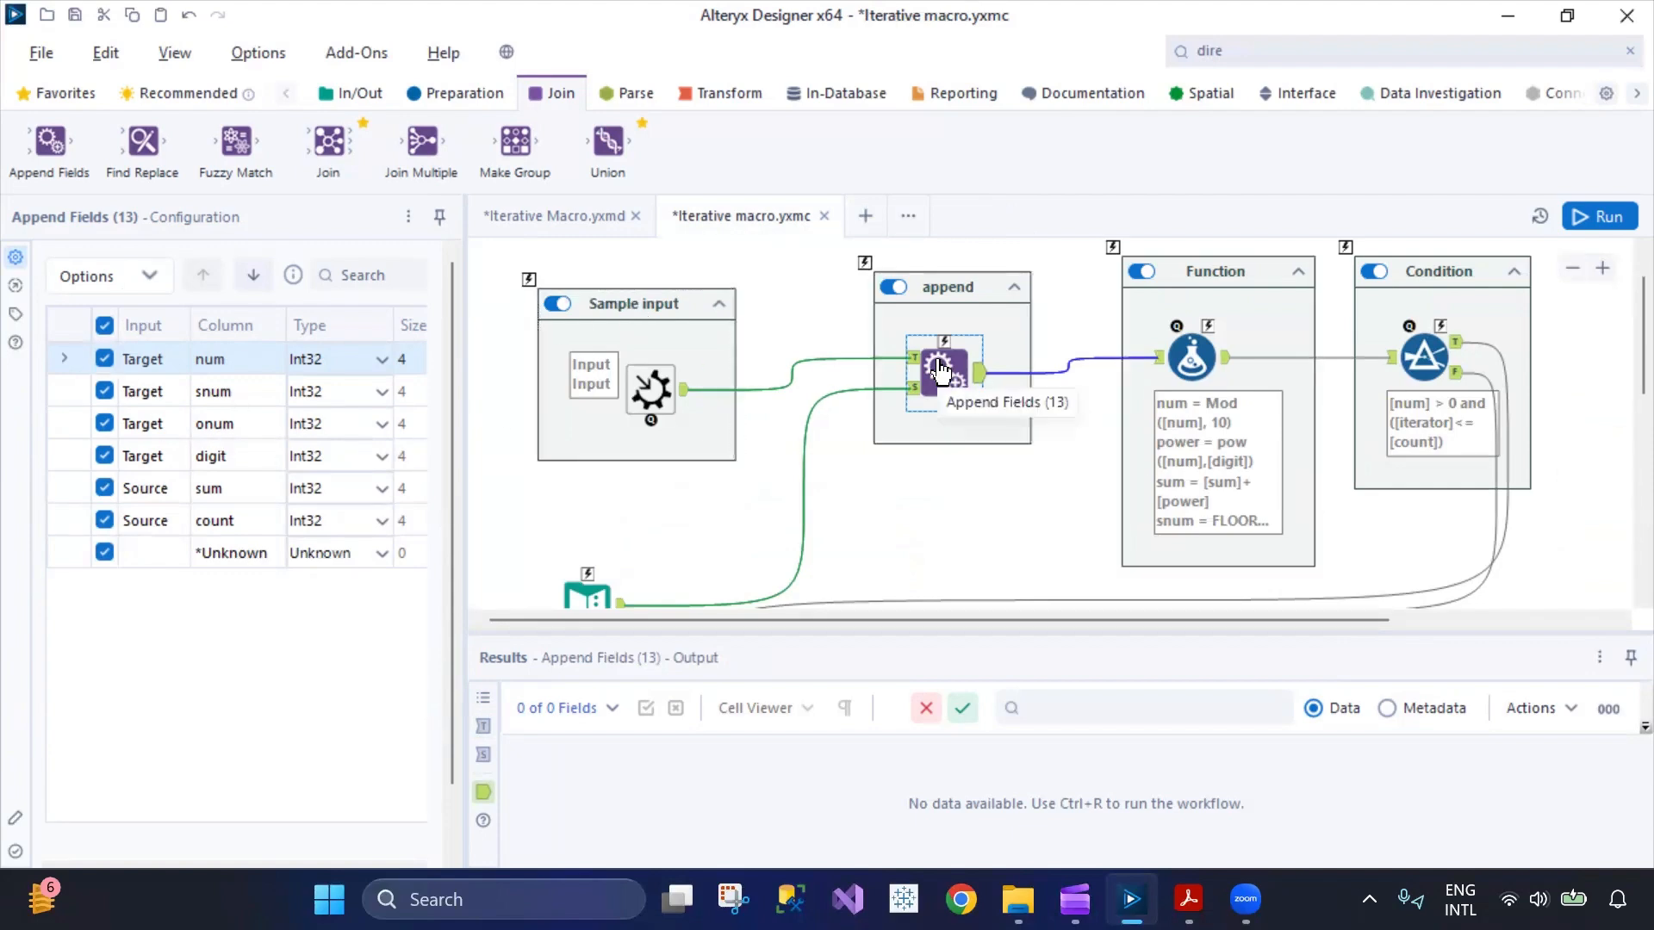
Show the Formula tool's configuration in the Function container and examine the first num expression.
click(1192, 357)
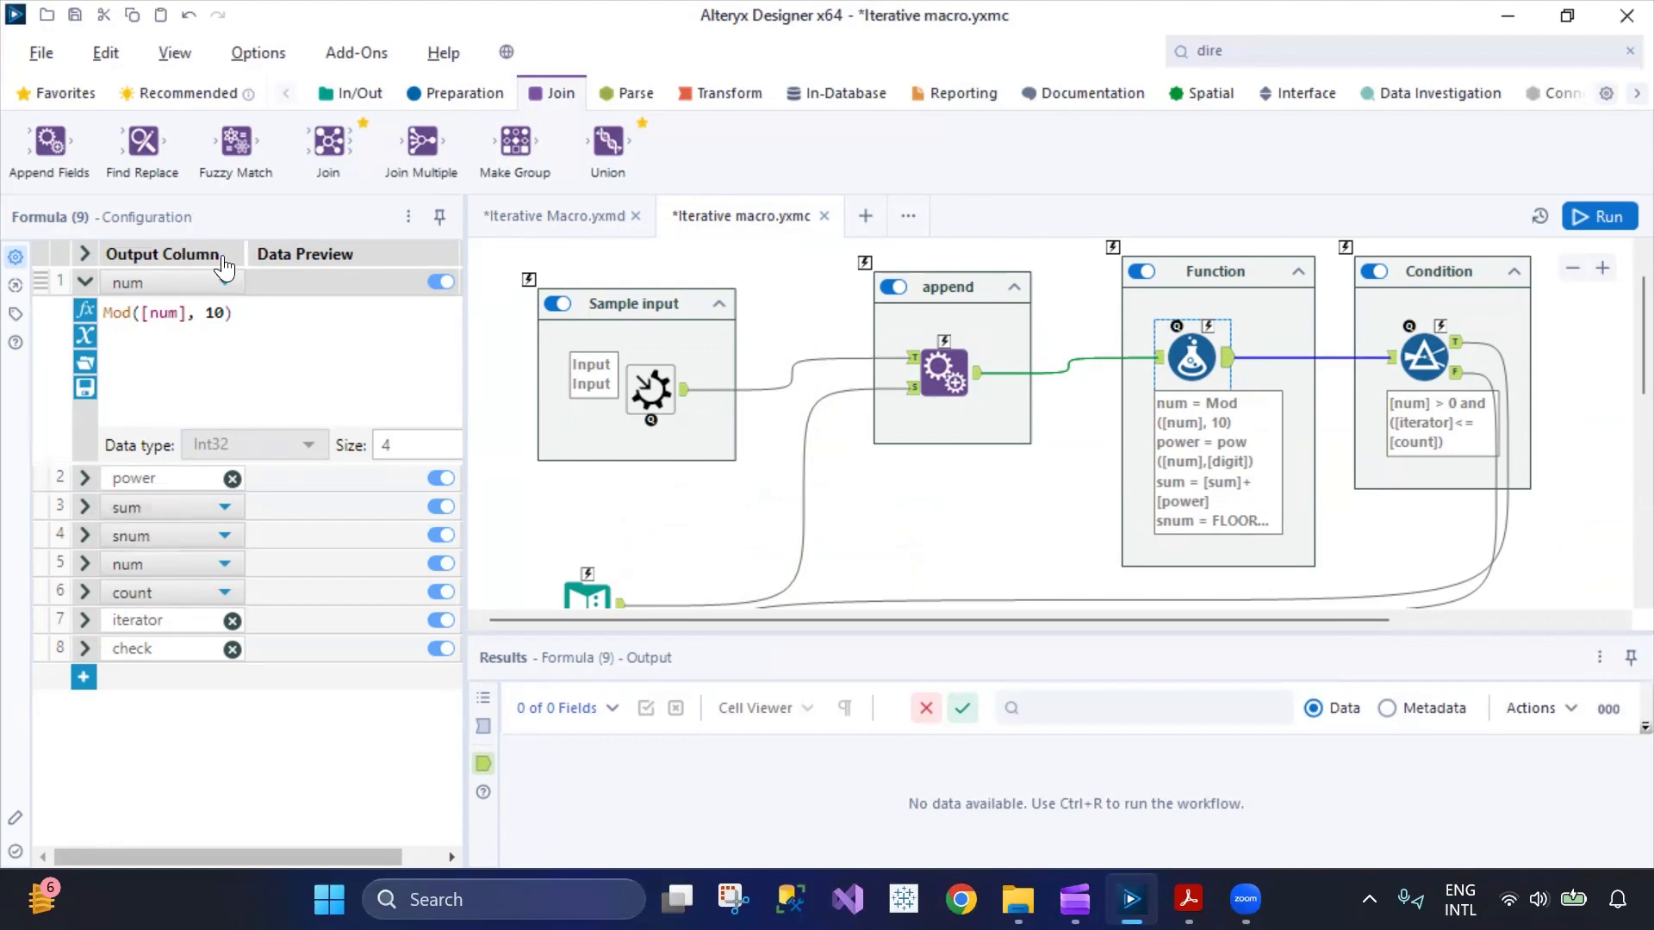
drag(233, 313, 118, 315)
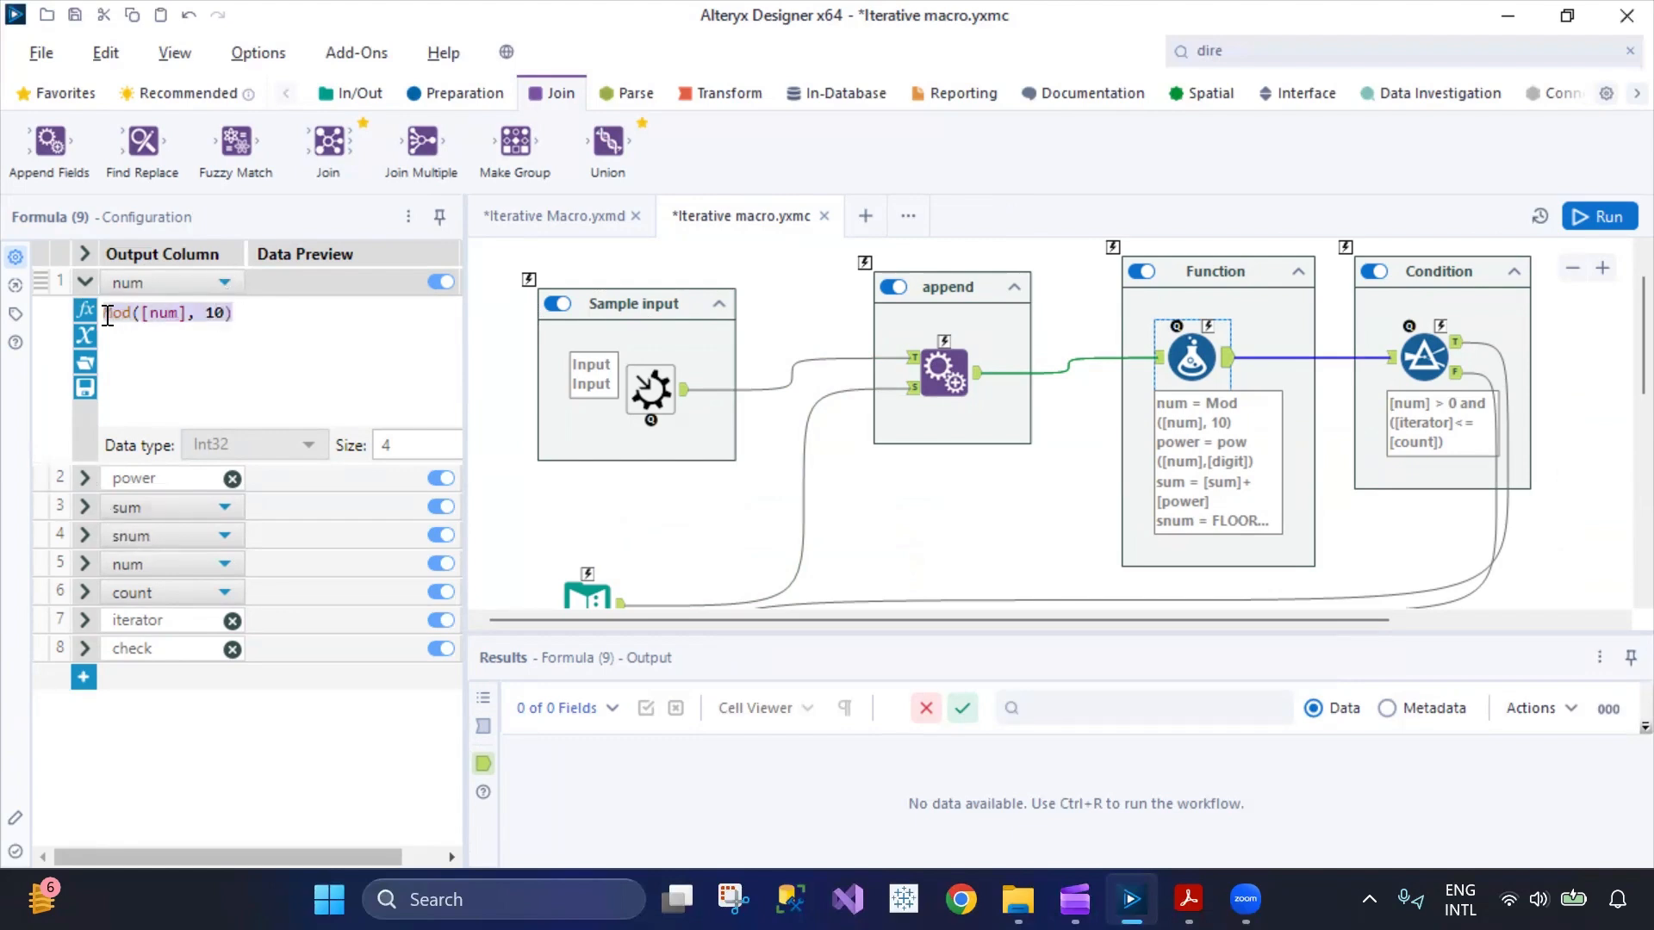
click(269, 341)
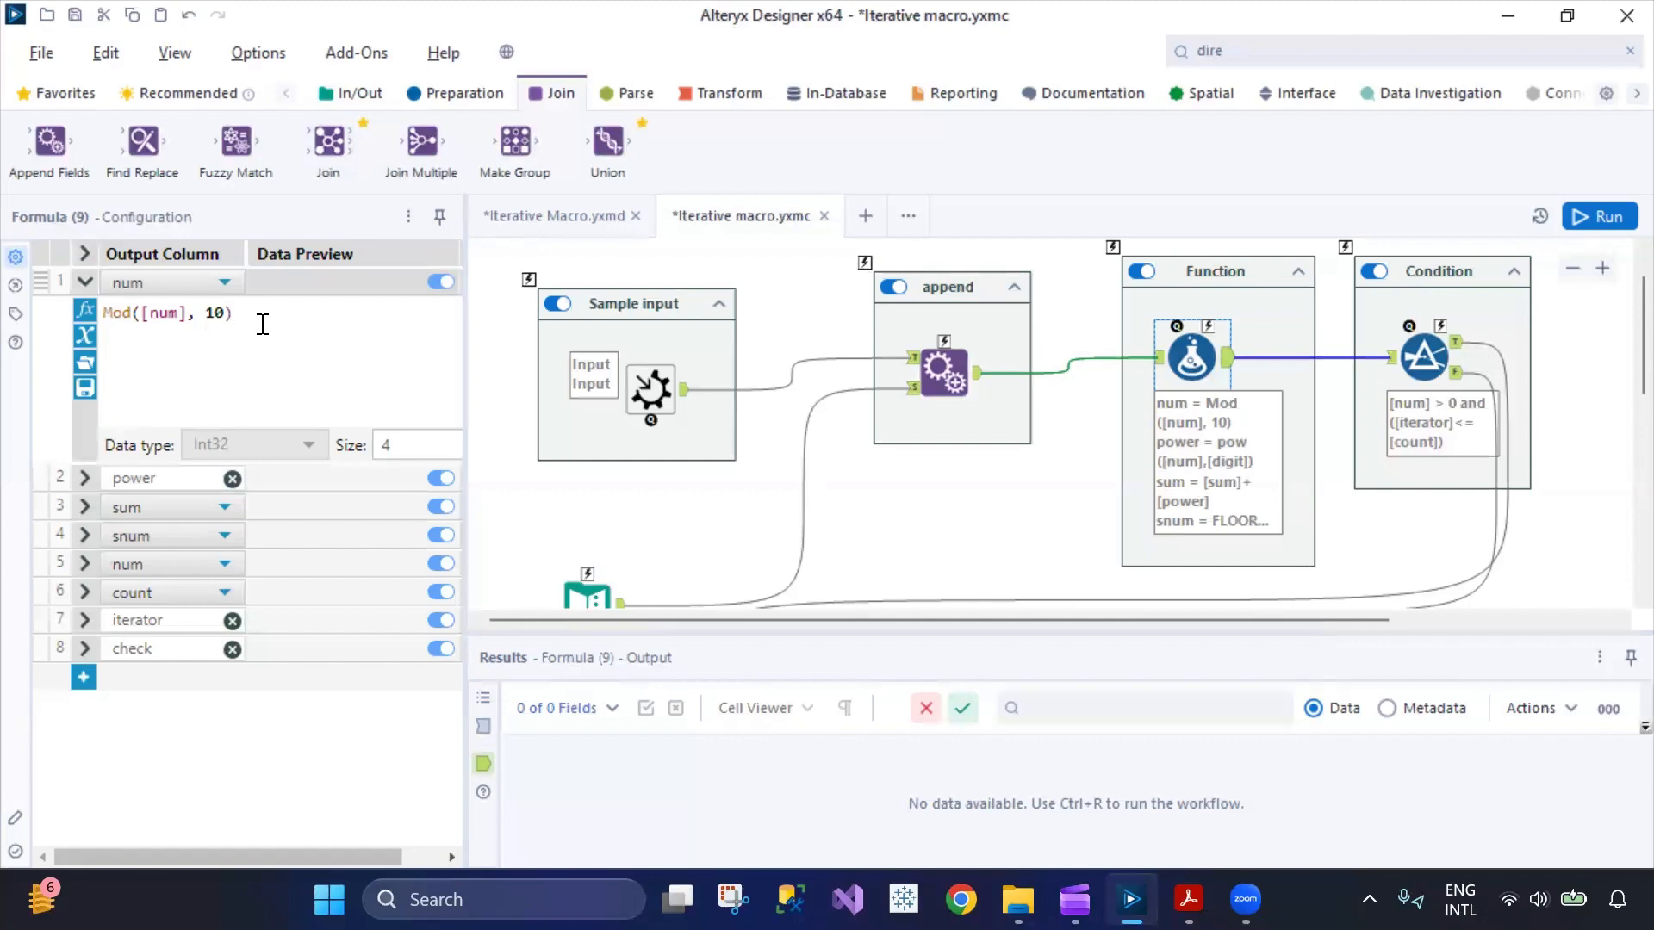
drag(241, 321, 84, 322)
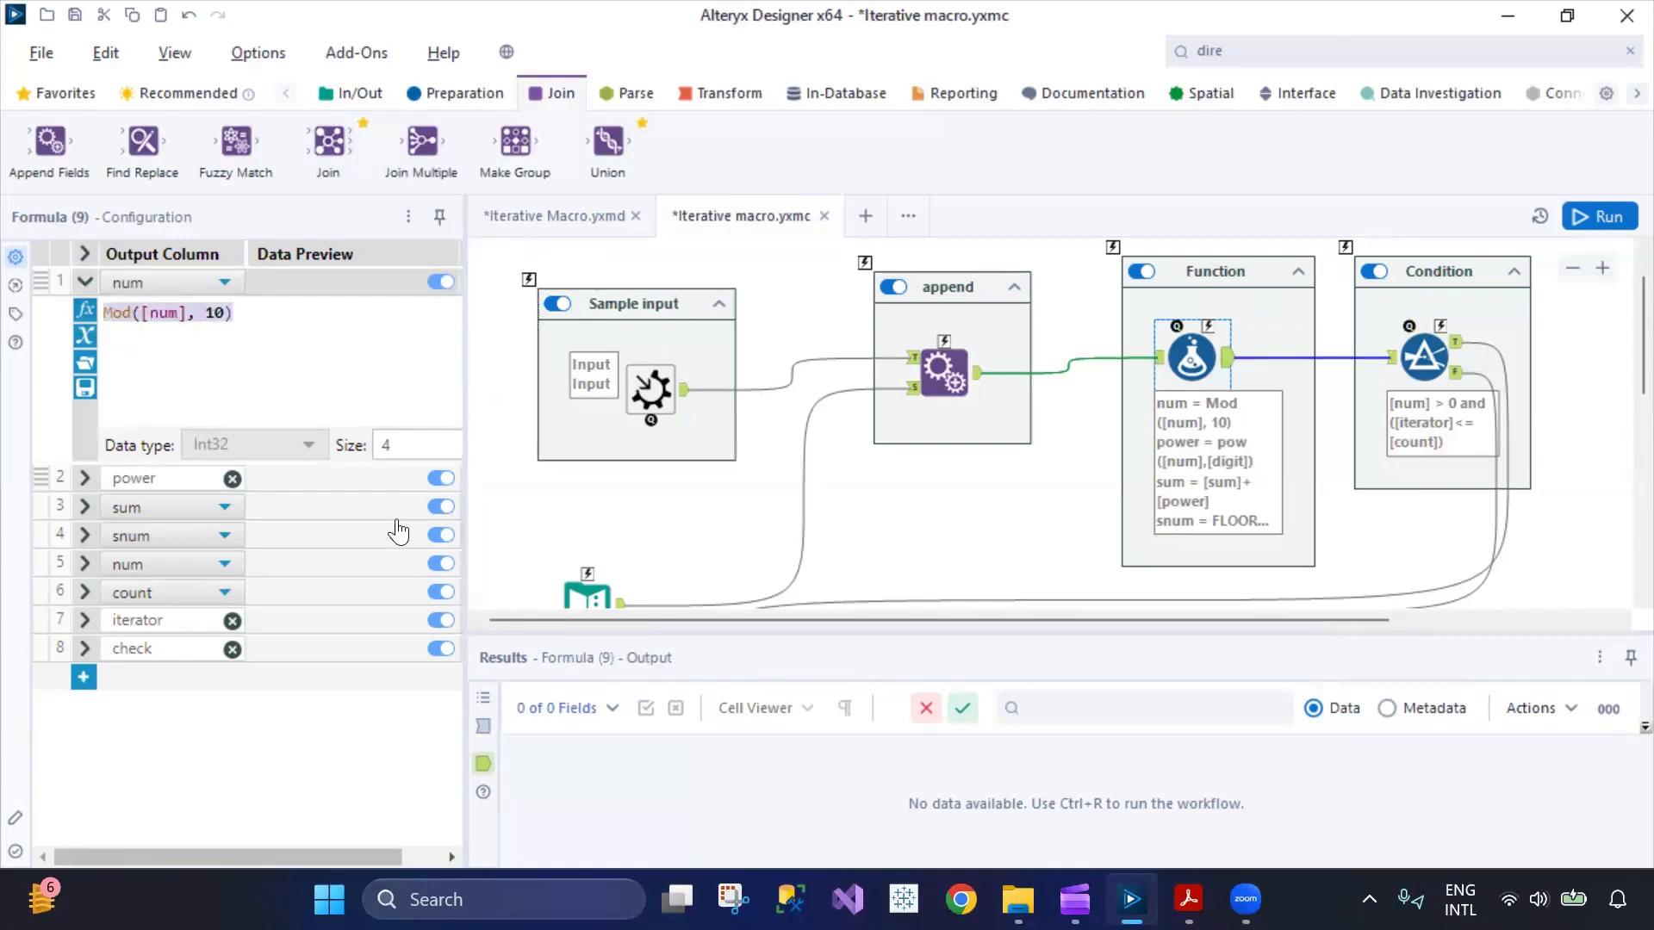
Expand the power and sum expressions of the Formula tool and compare them.
click(81, 479)
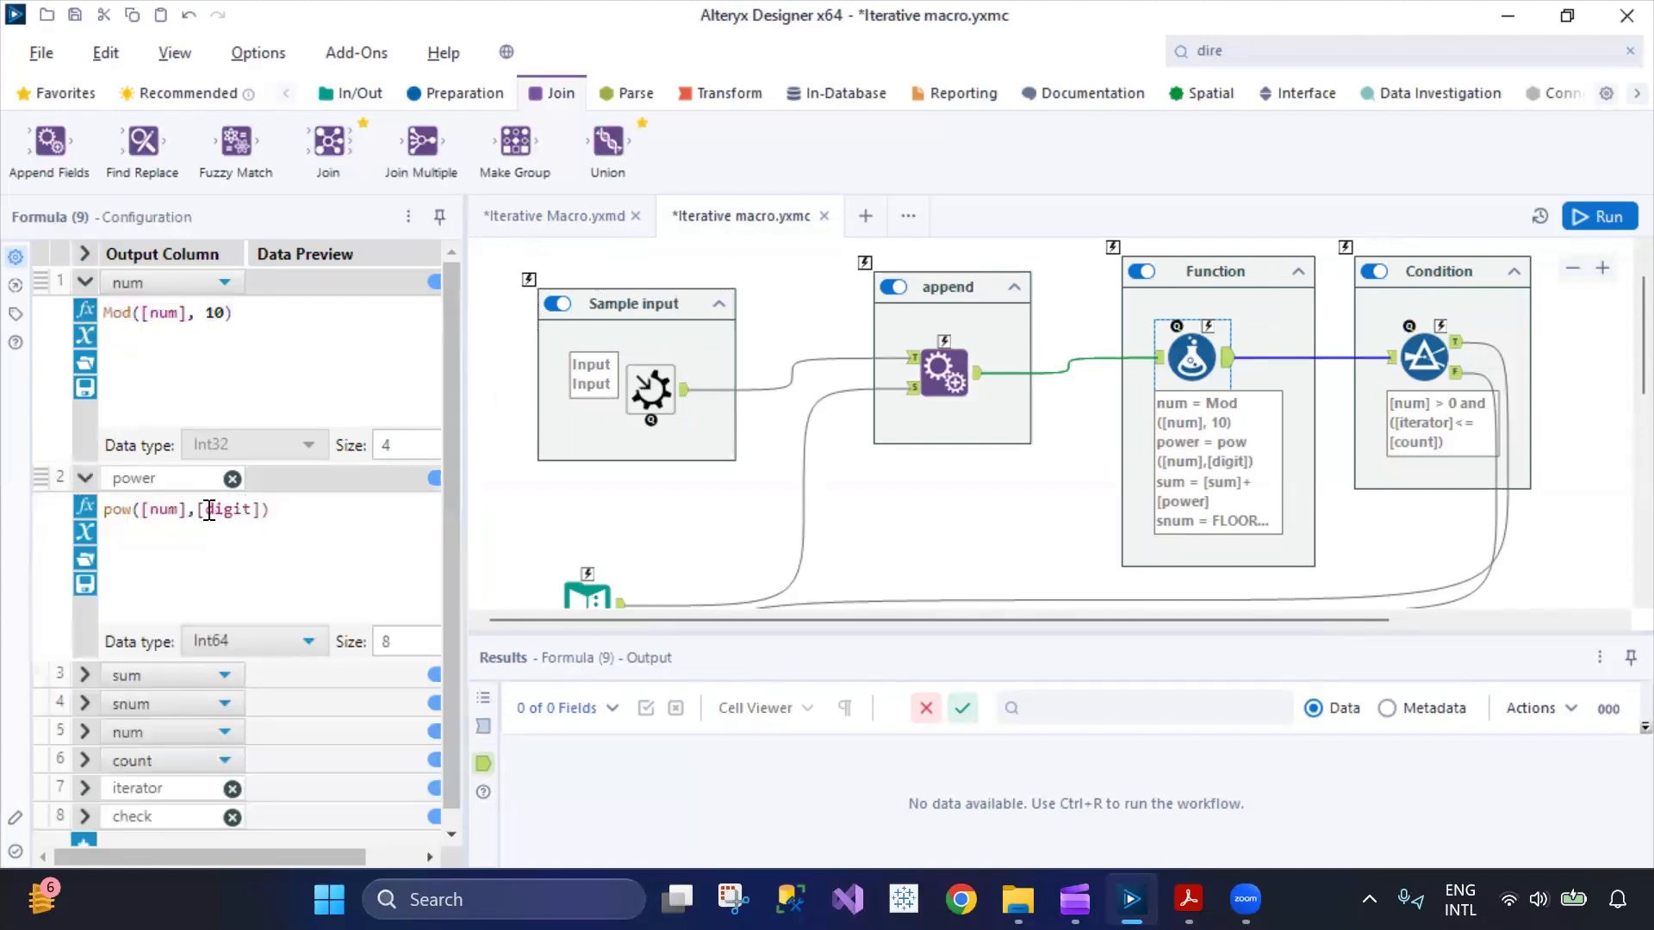
click(85, 657)
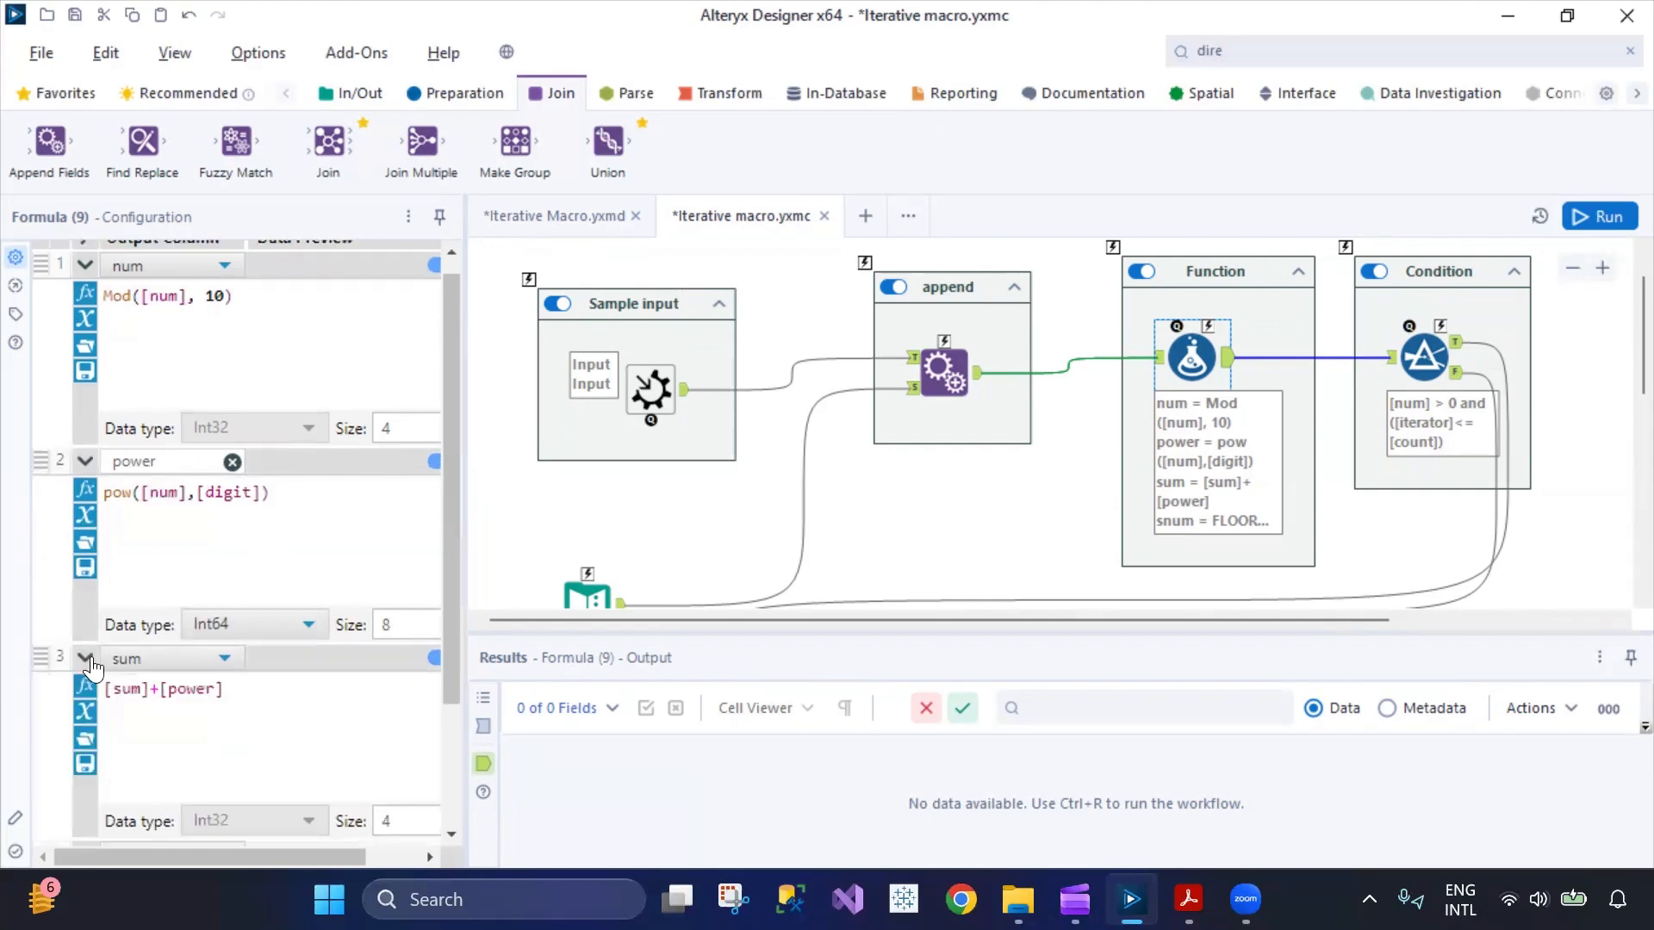
scroll(222, 607, down, 4)
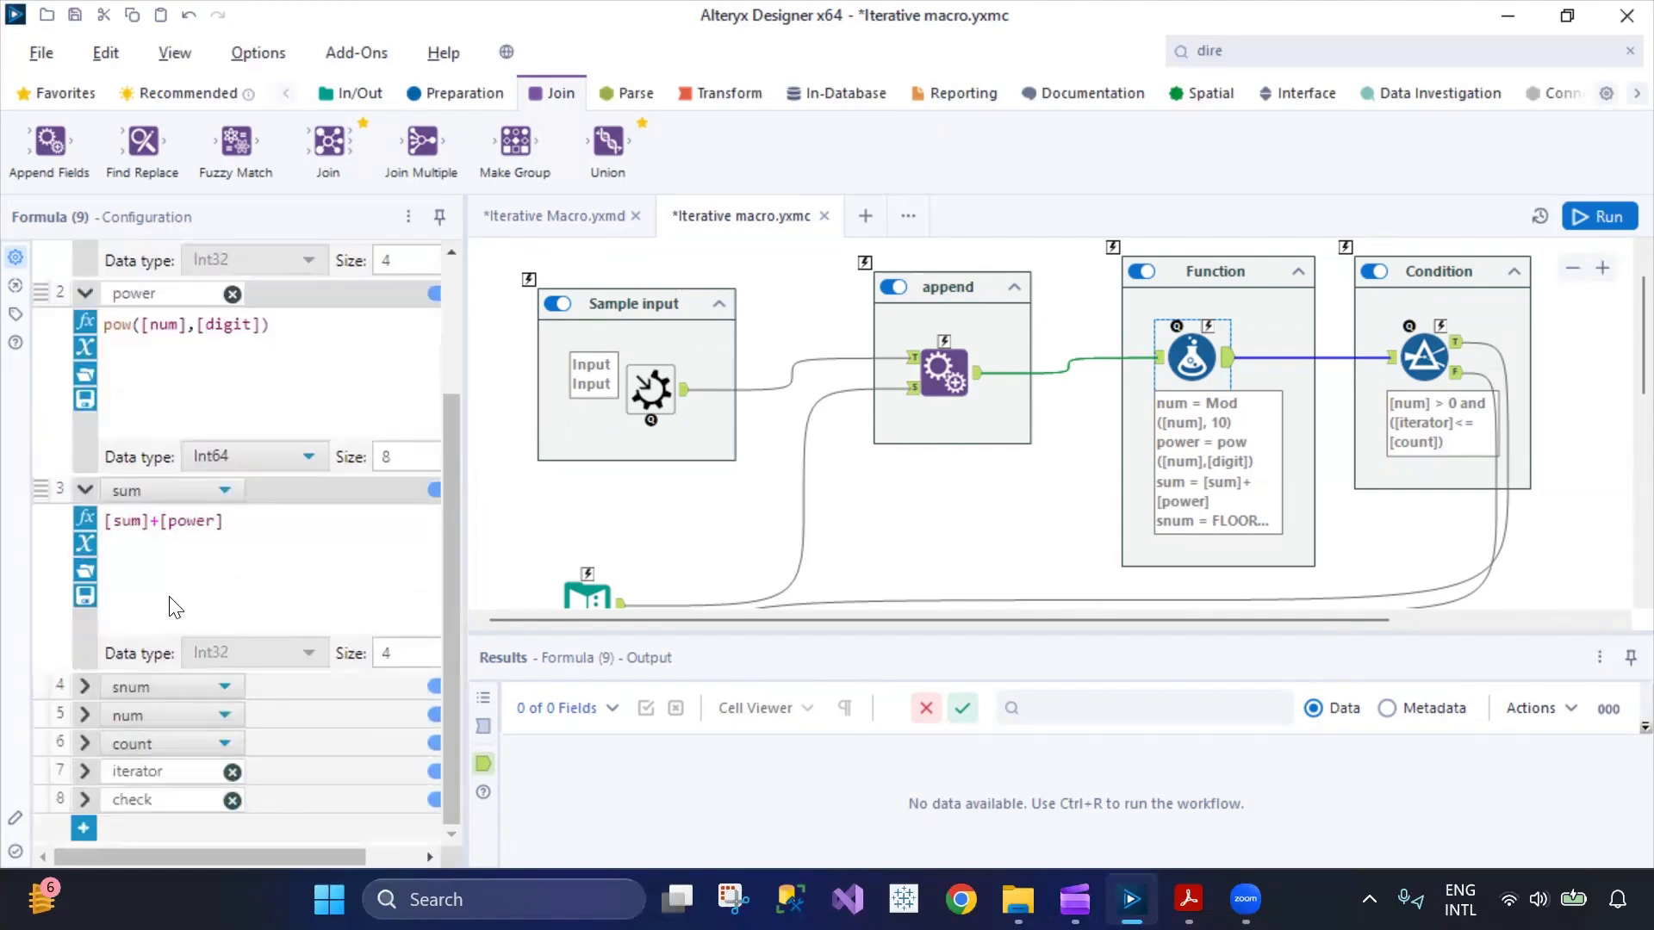
scroll(273, 417, up, 3)
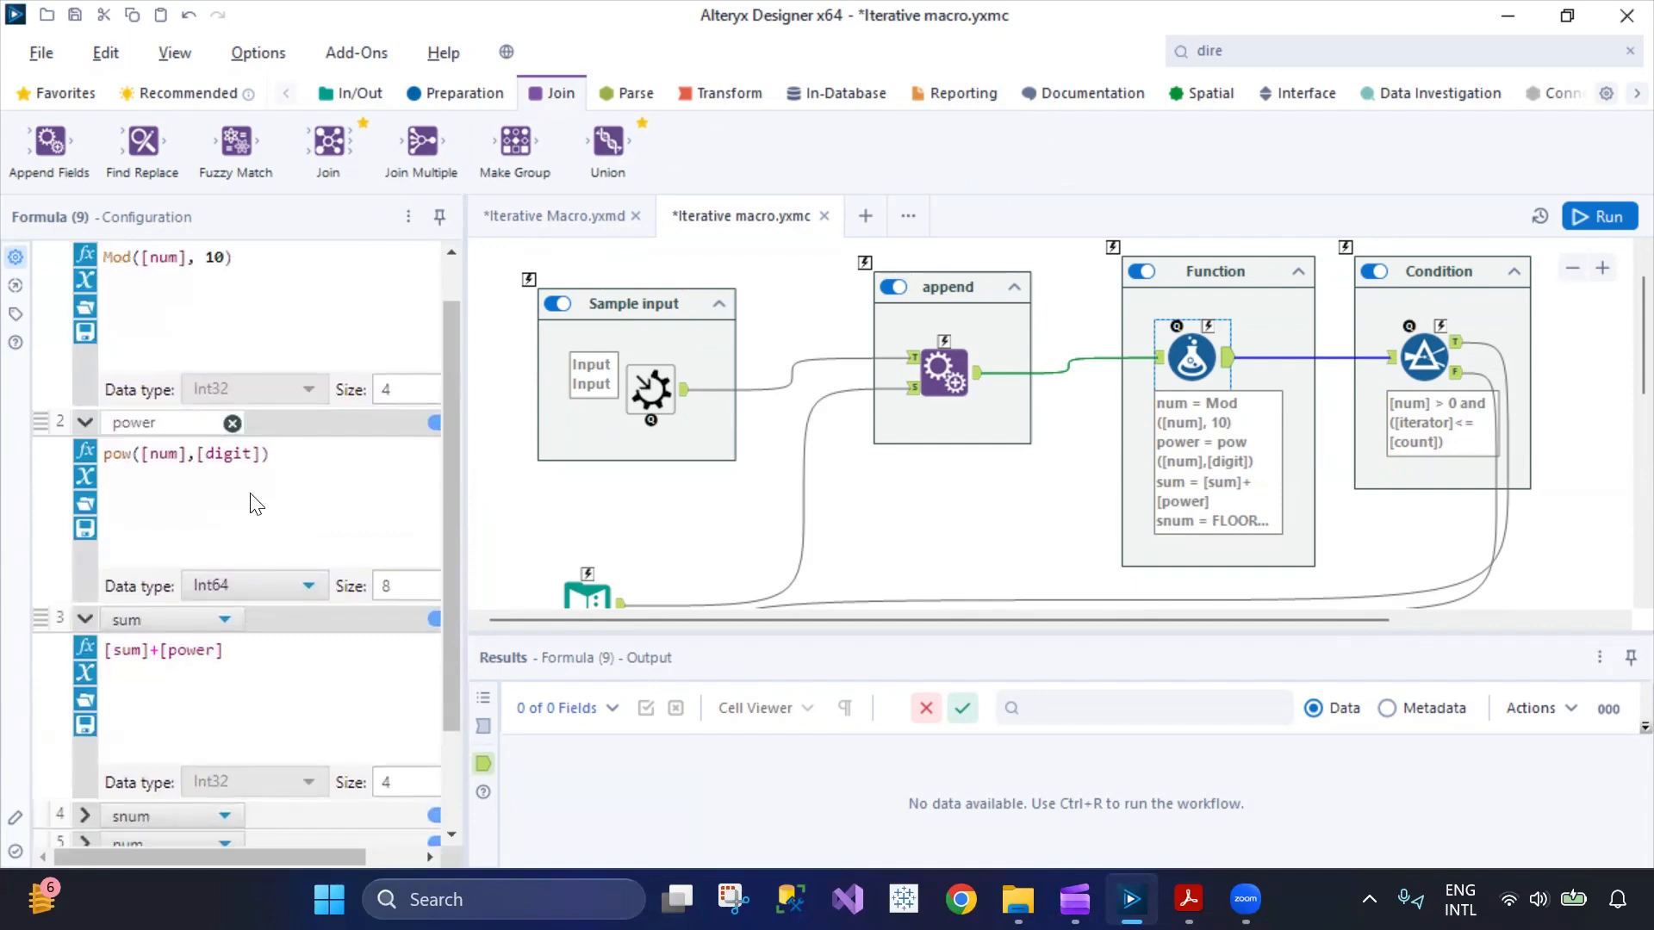
scroll(284, 502, down, 3)
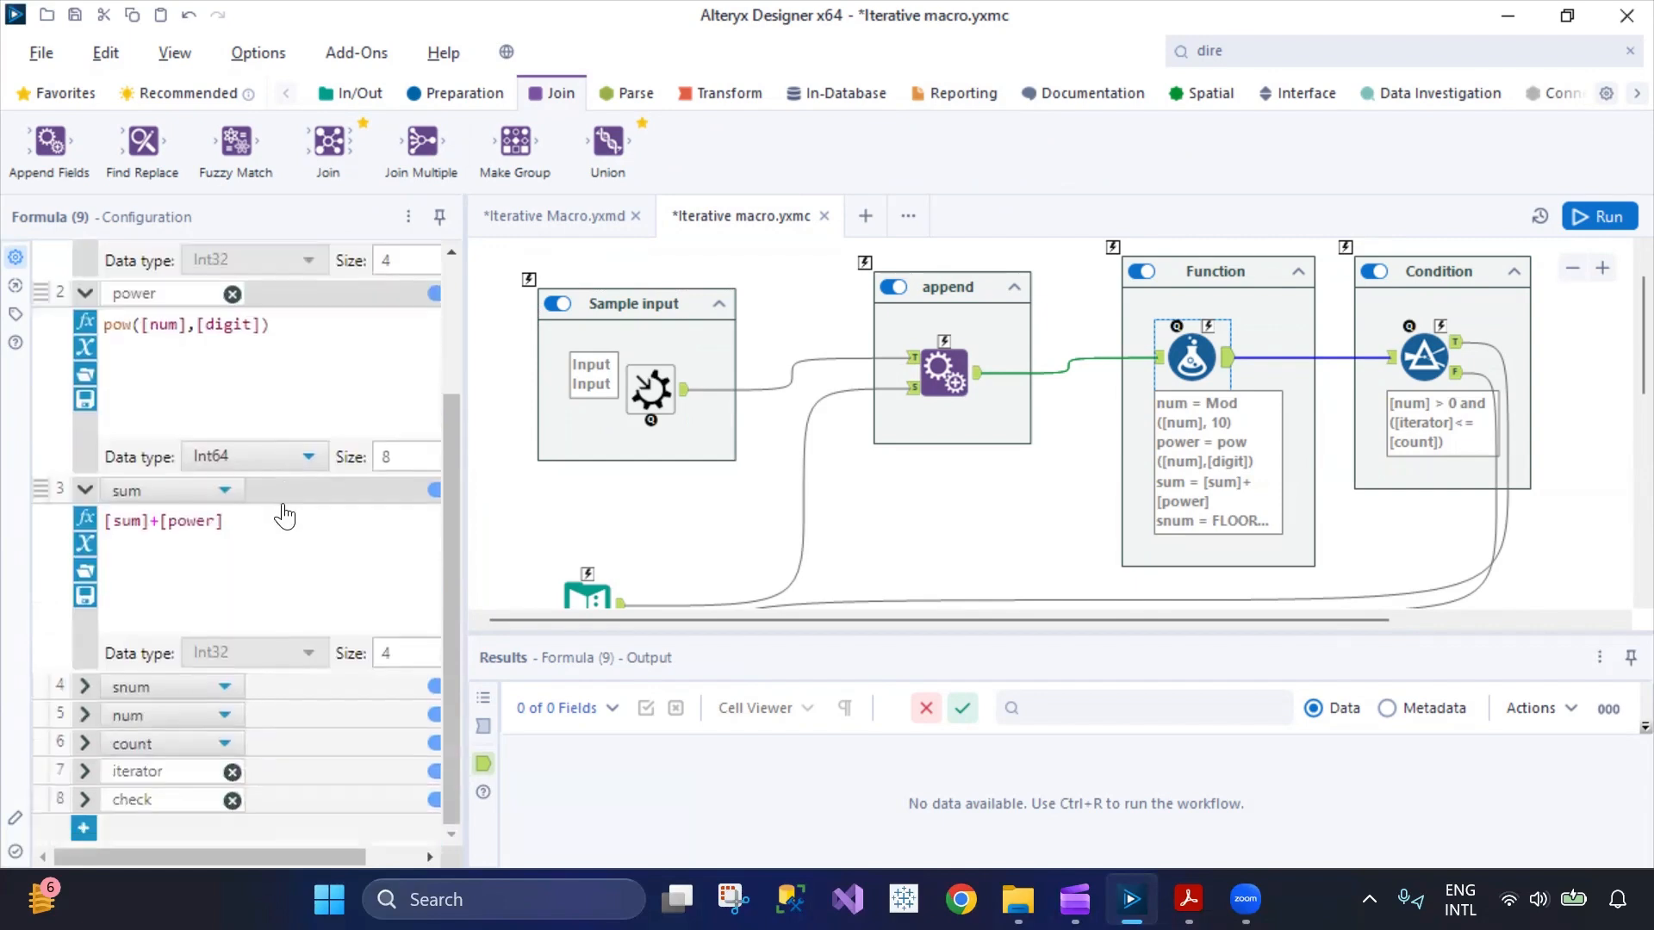
Expand the snum expression and the second num expression of the Formula tool and examine both.
click(84, 686)
scroll(231, 580, down, 3)
drag(258, 560, 116, 549)
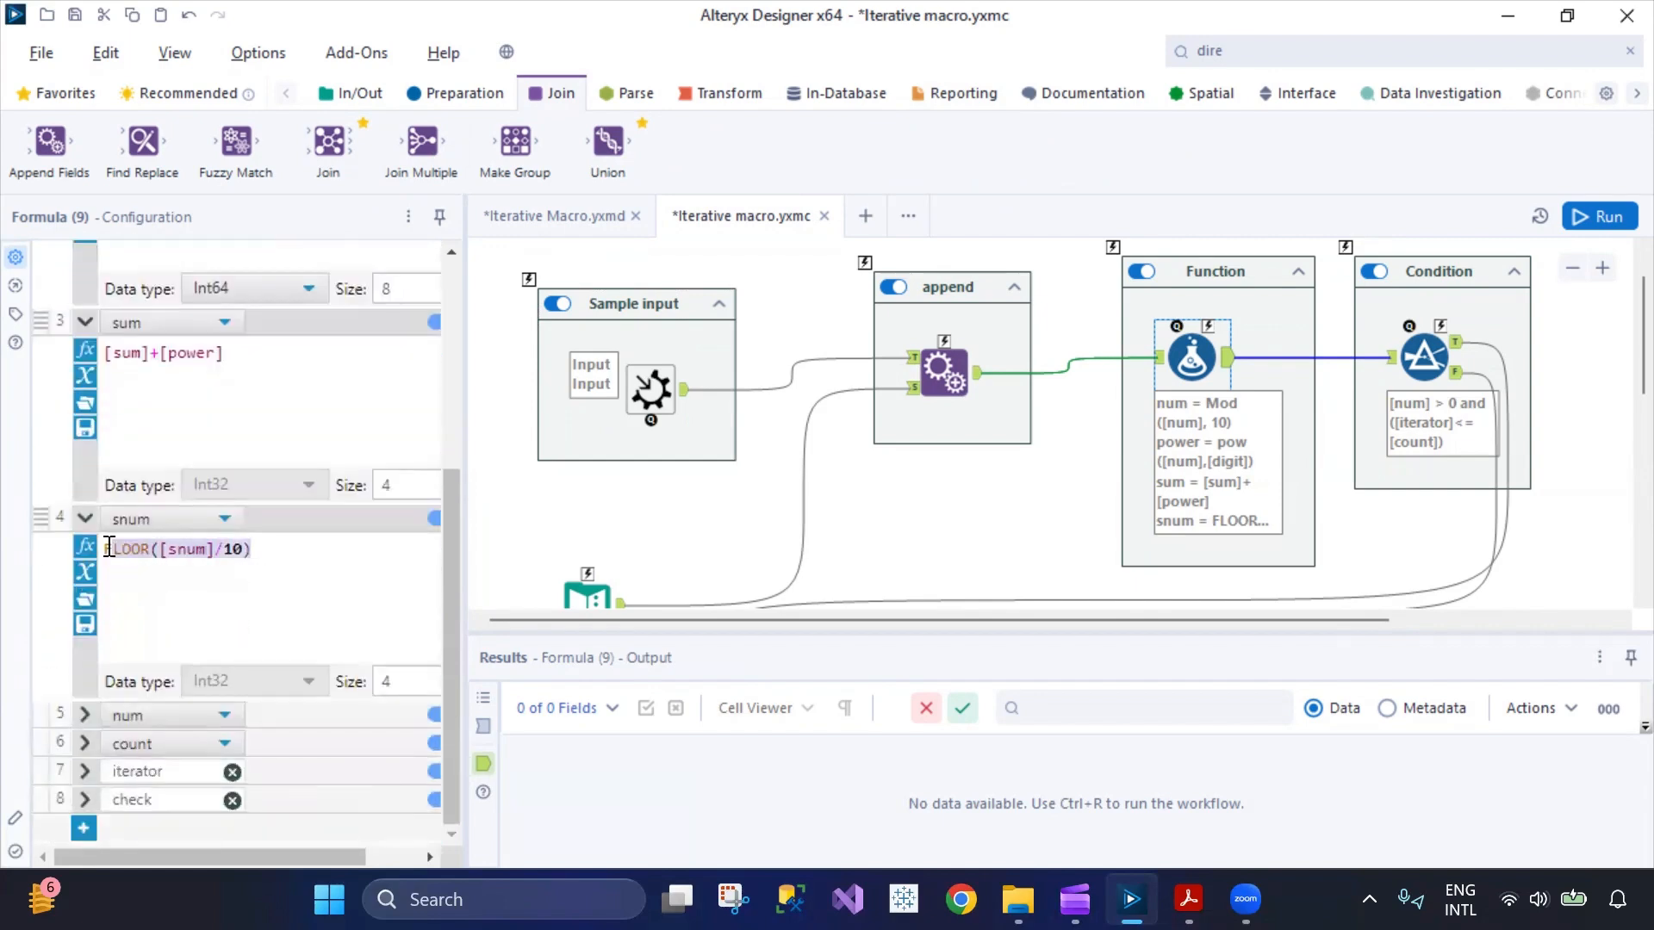
click(85, 715)
scroll(217, 637, down, 3)
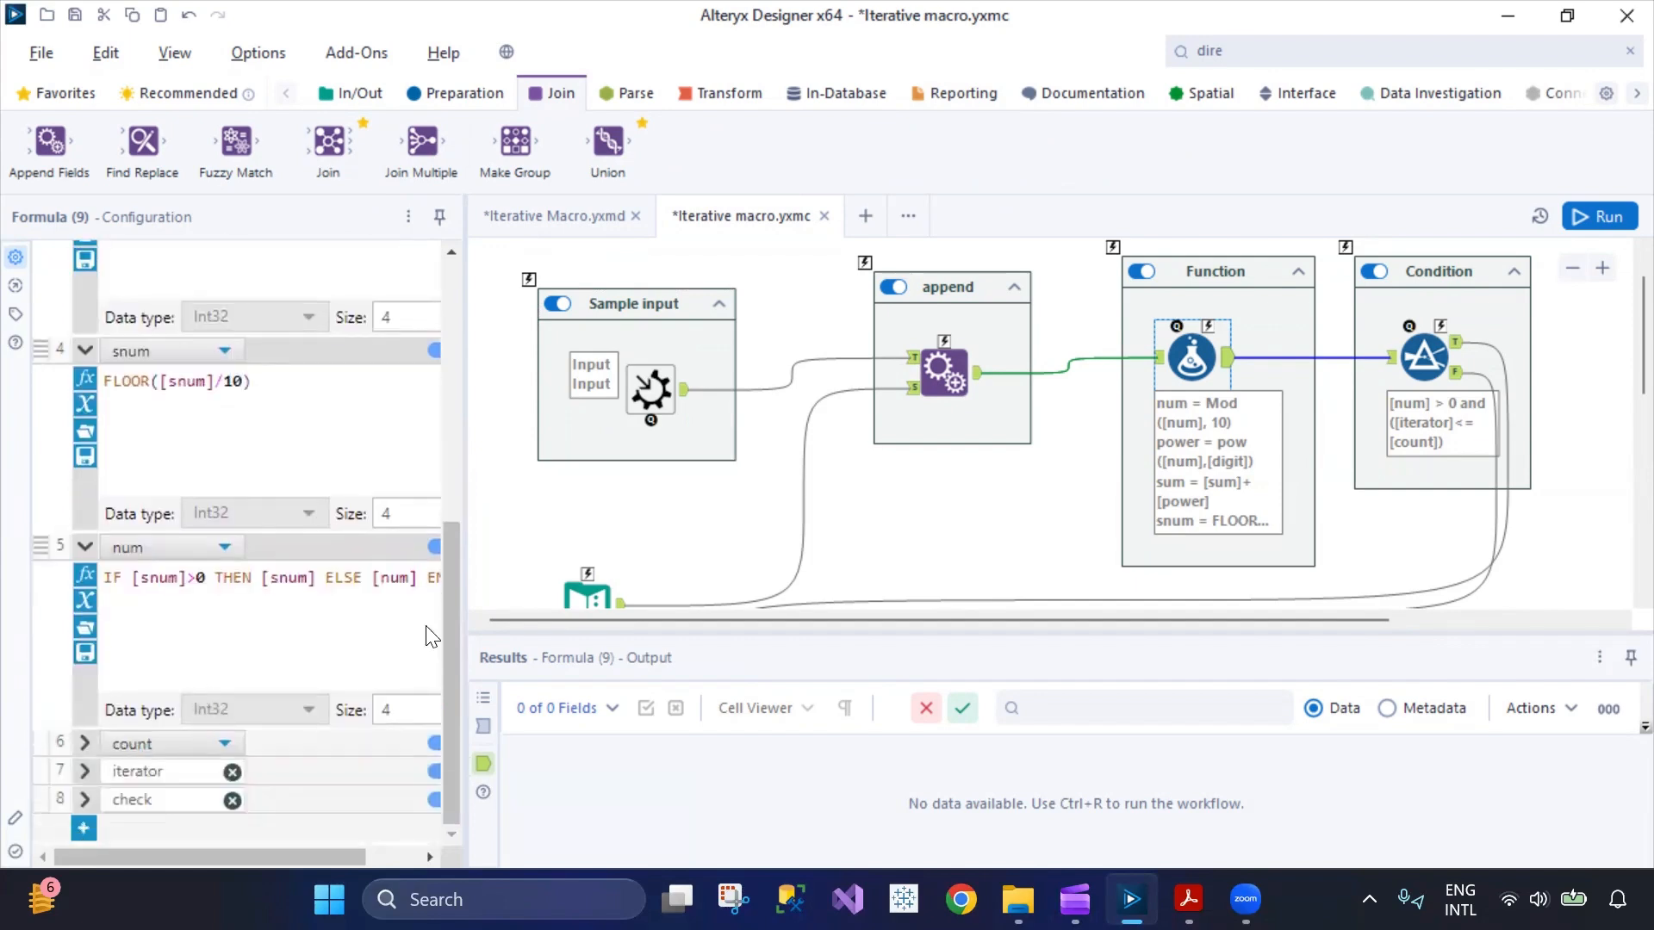
Expand the count, iterator and check expressions of the Formula tool and highlight the full iterator expression.
click(85, 742)
scroll(185, 675, down, 3)
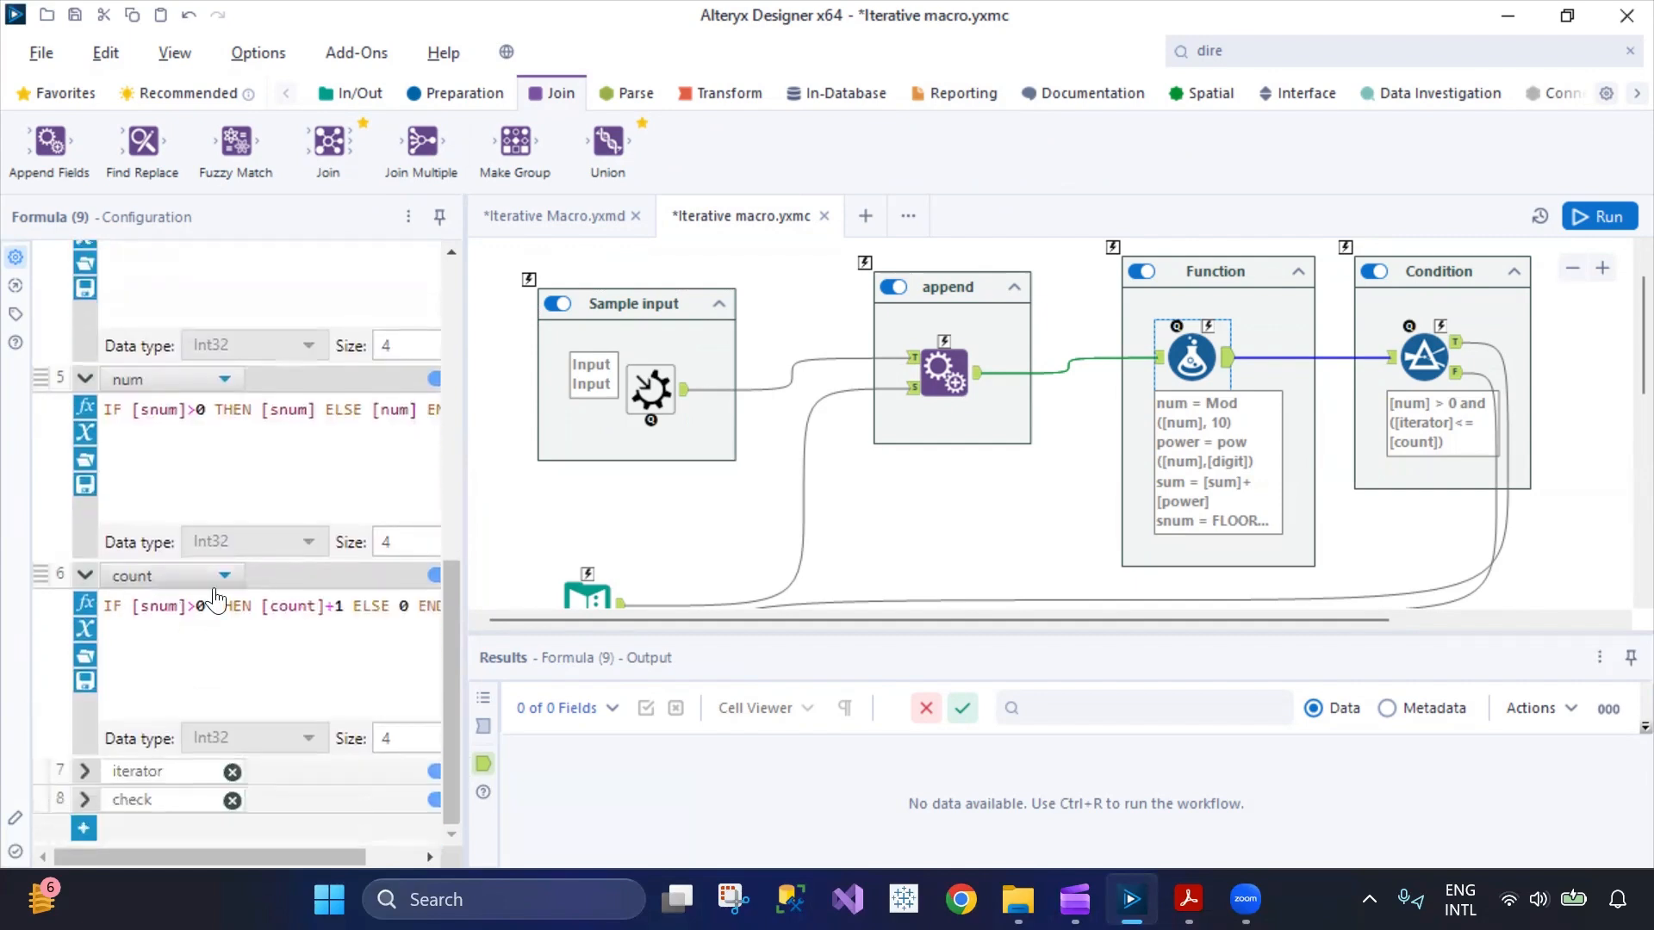
click(85, 771)
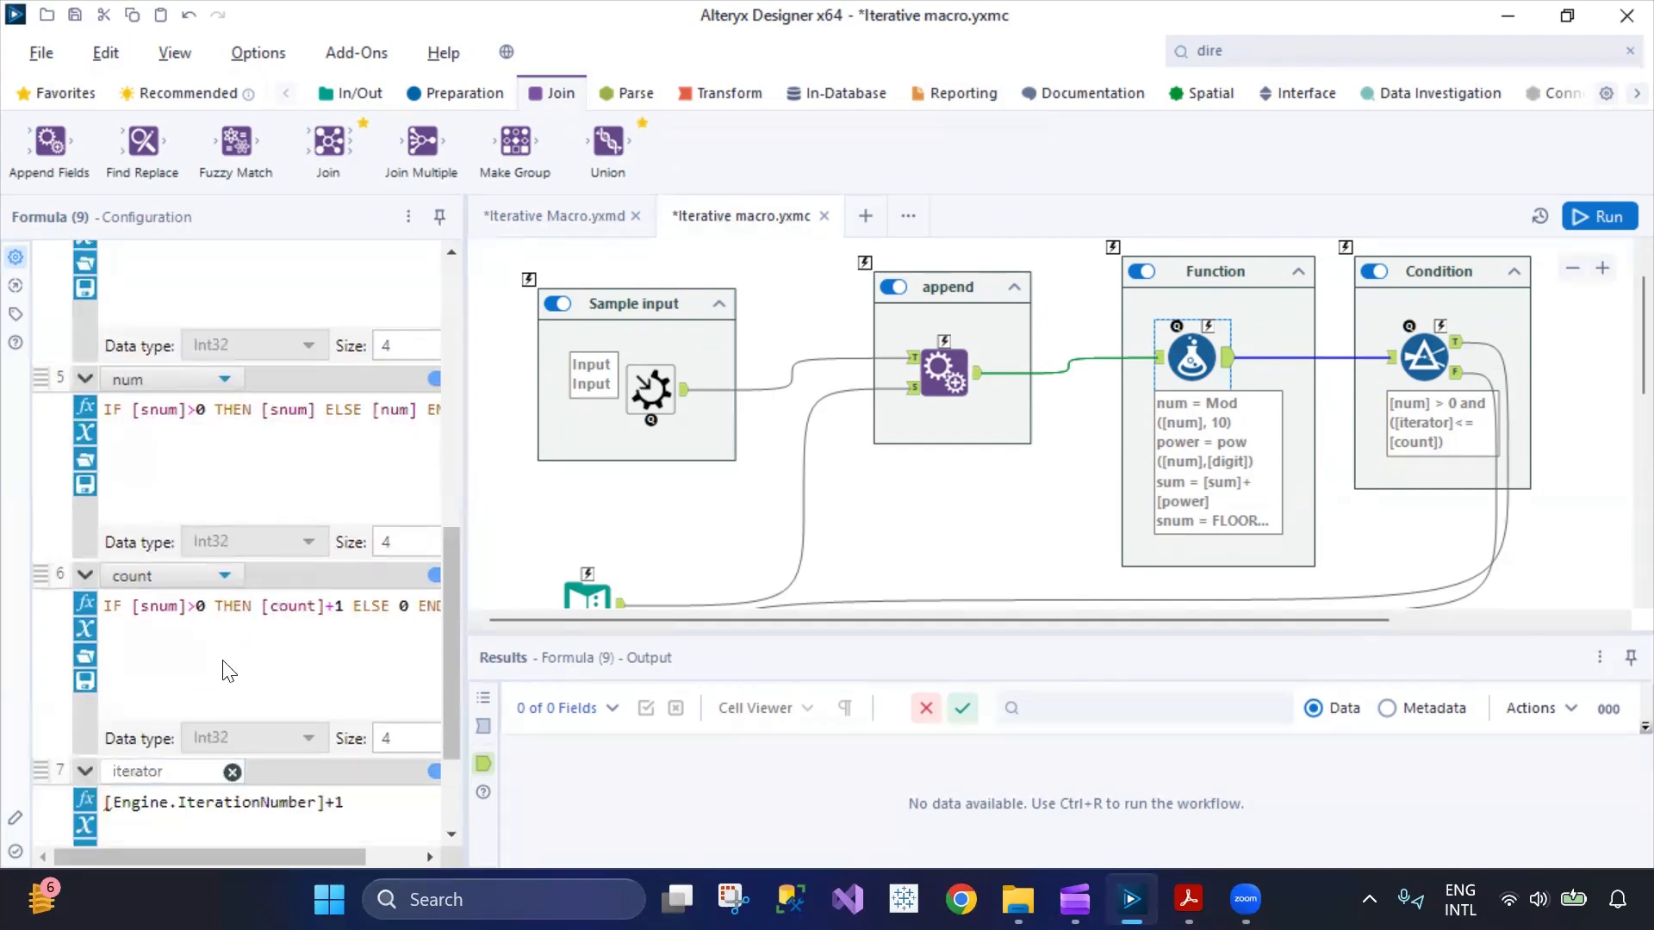
scroll(226, 671, down, 3)
click(85, 801)
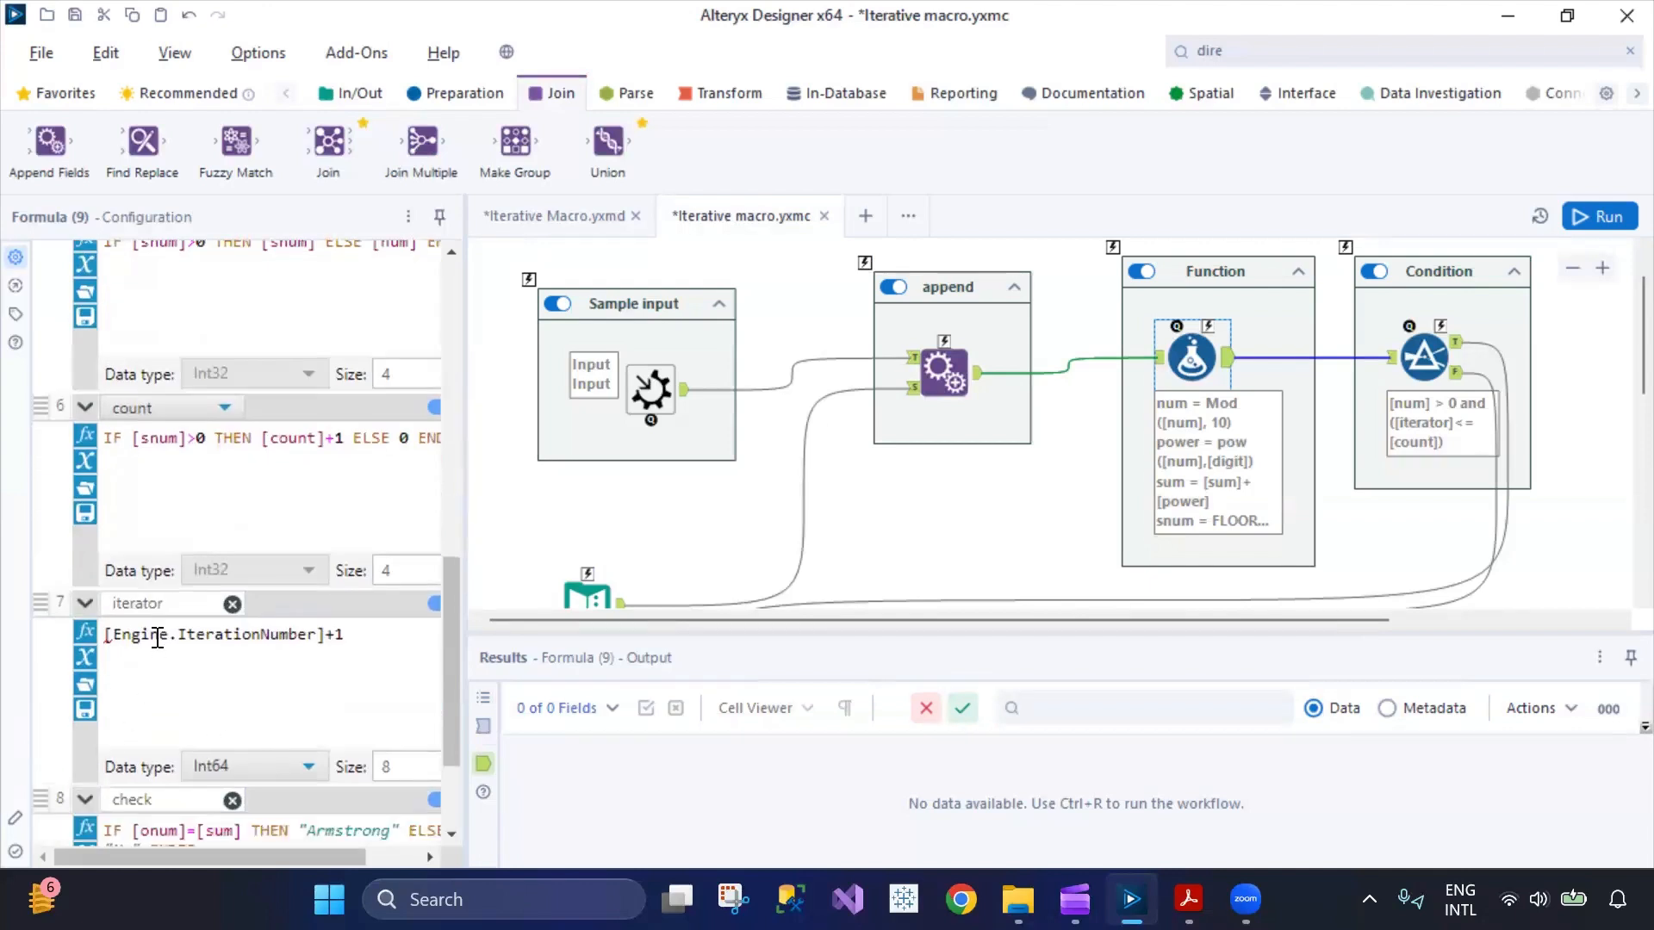
drag(363, 637, 90, 635)
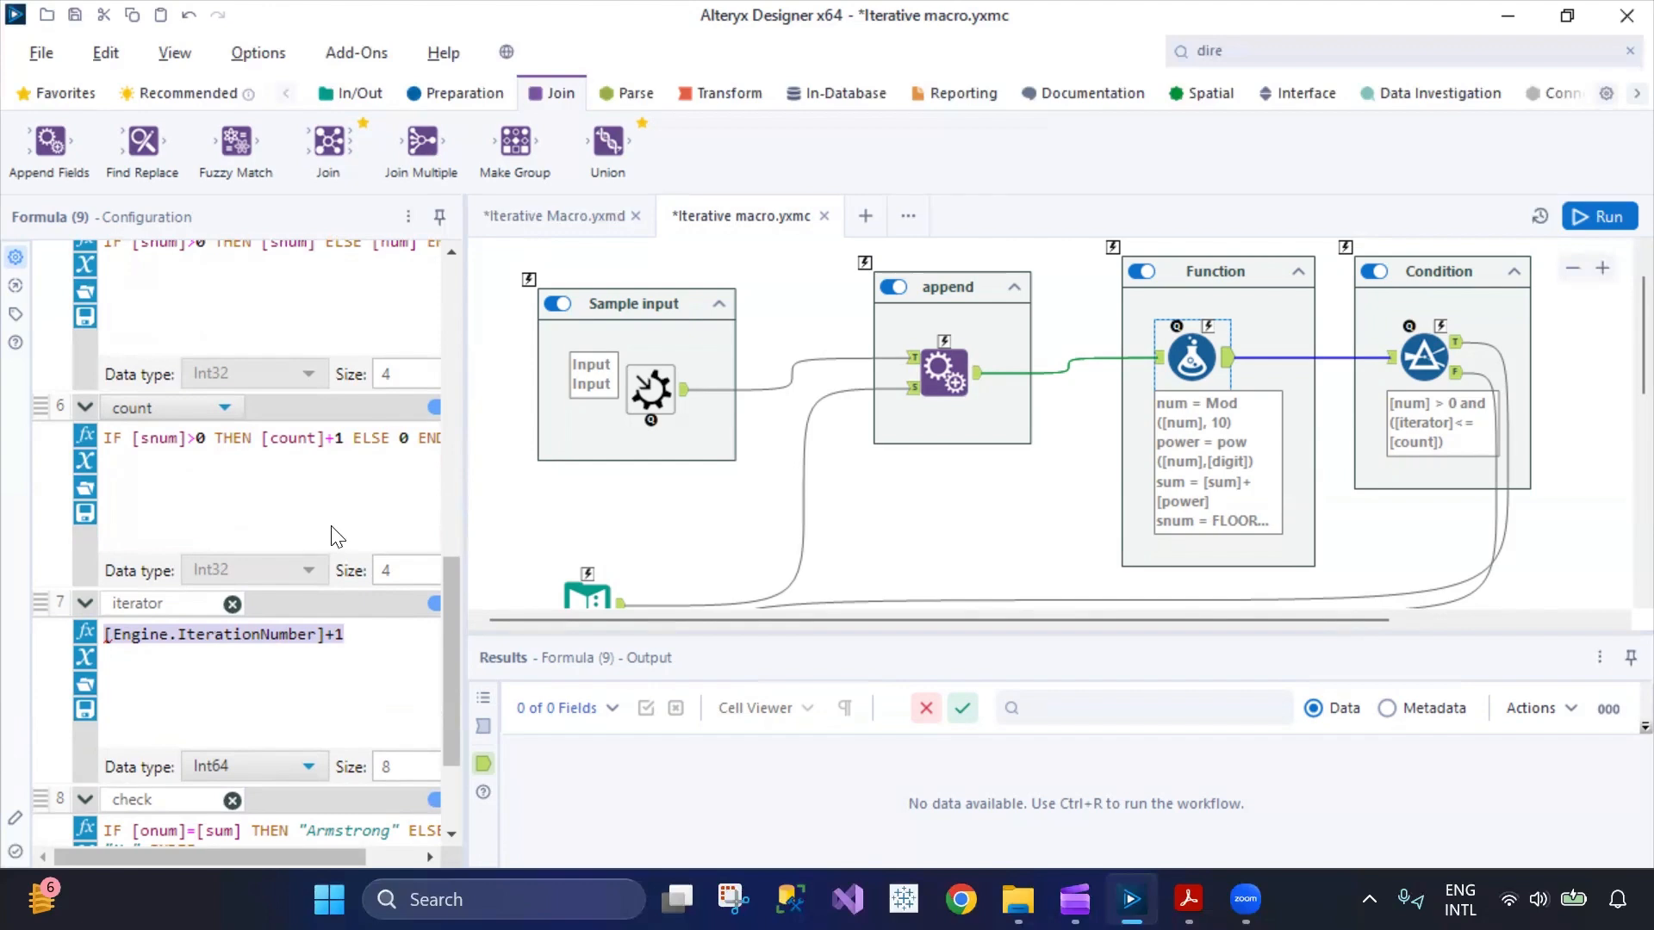
Review the Formula tool's expressions from the first num through iterator to the final check expression.
scroll(336, 536, up, 8)
scroll(348, 647, up, 3)
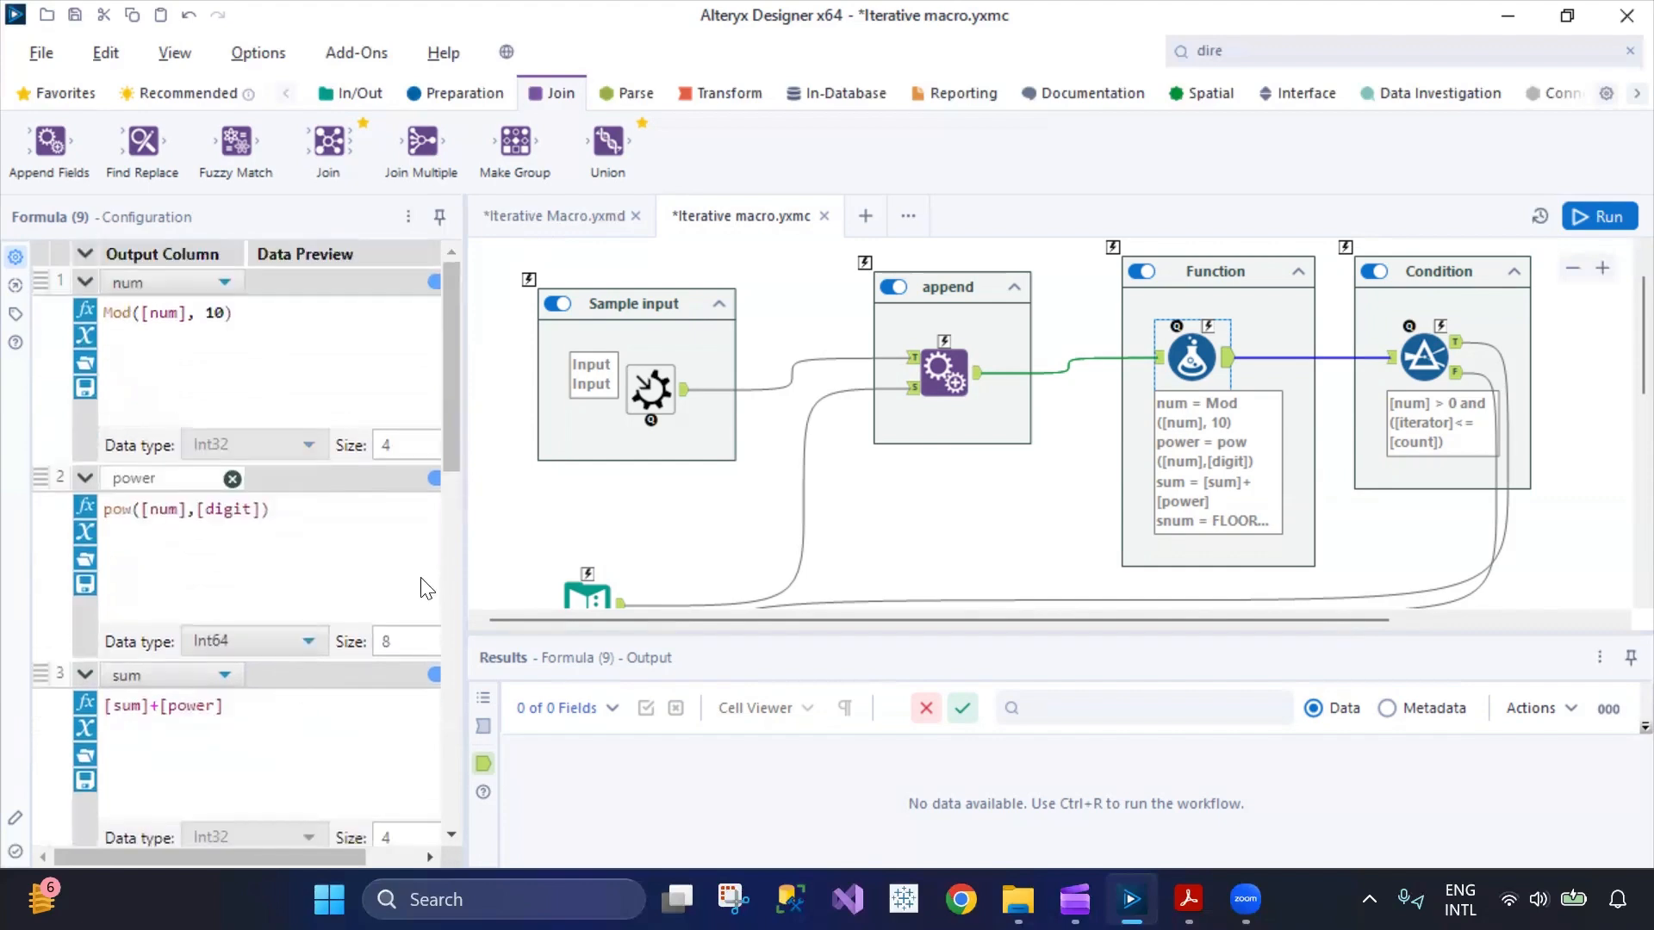
scroll(250, 560, down, 5)
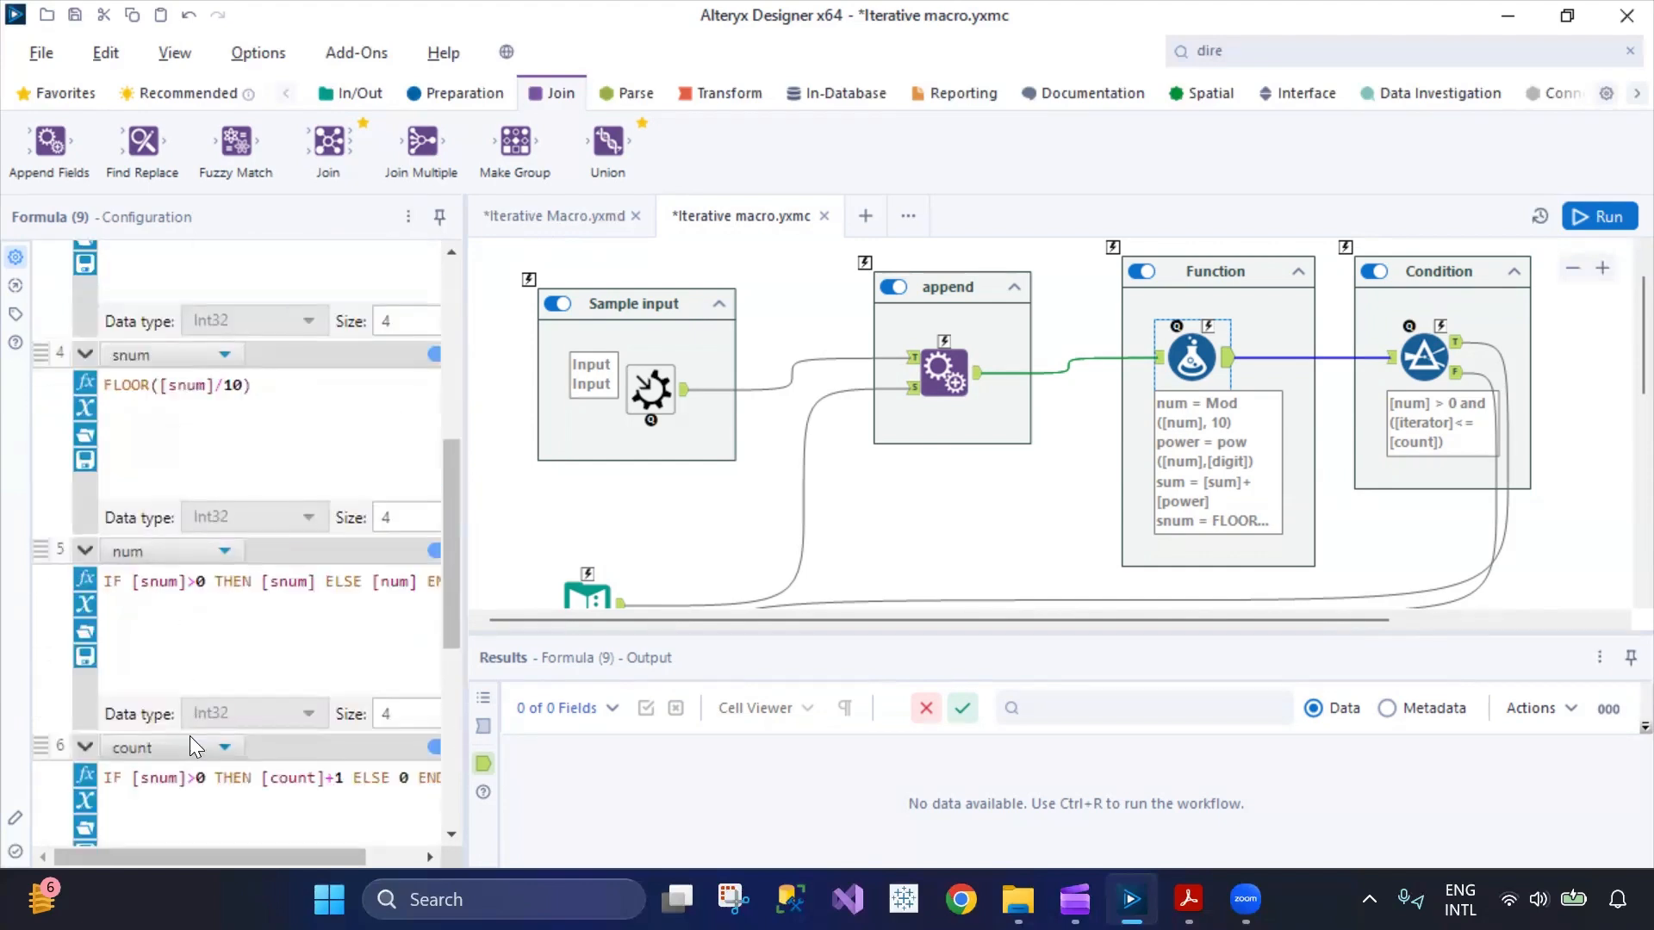
scroll(185, 741, down, 2)
drag(342, 591, 105, 586)
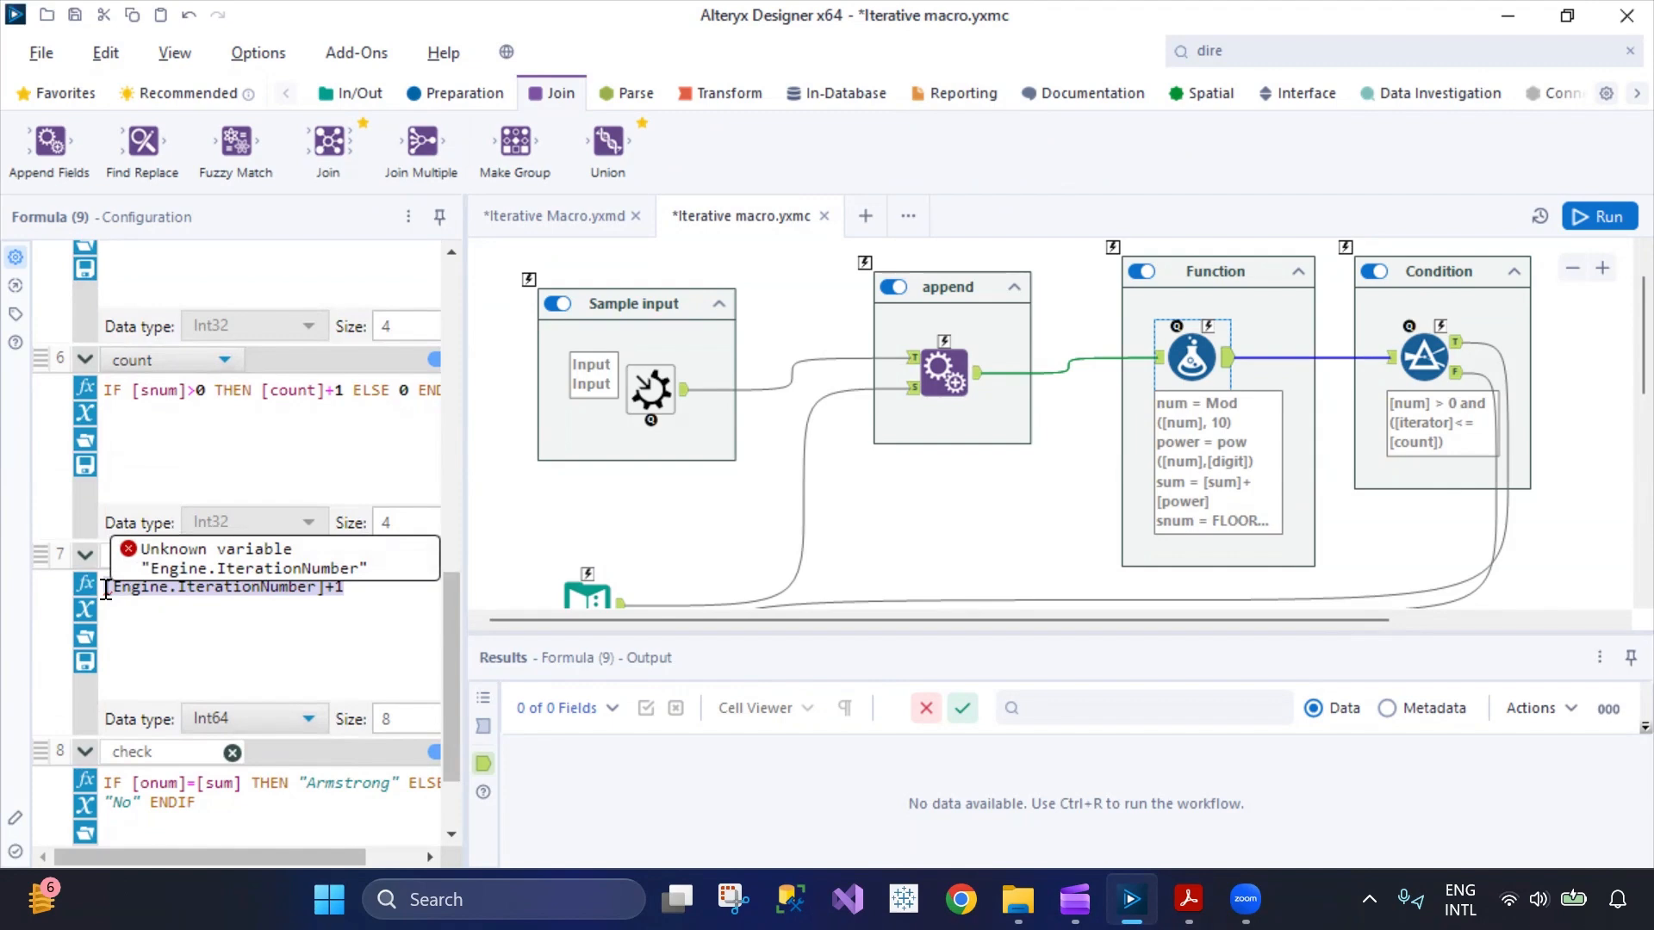
scroll(293, 784, down, 3)
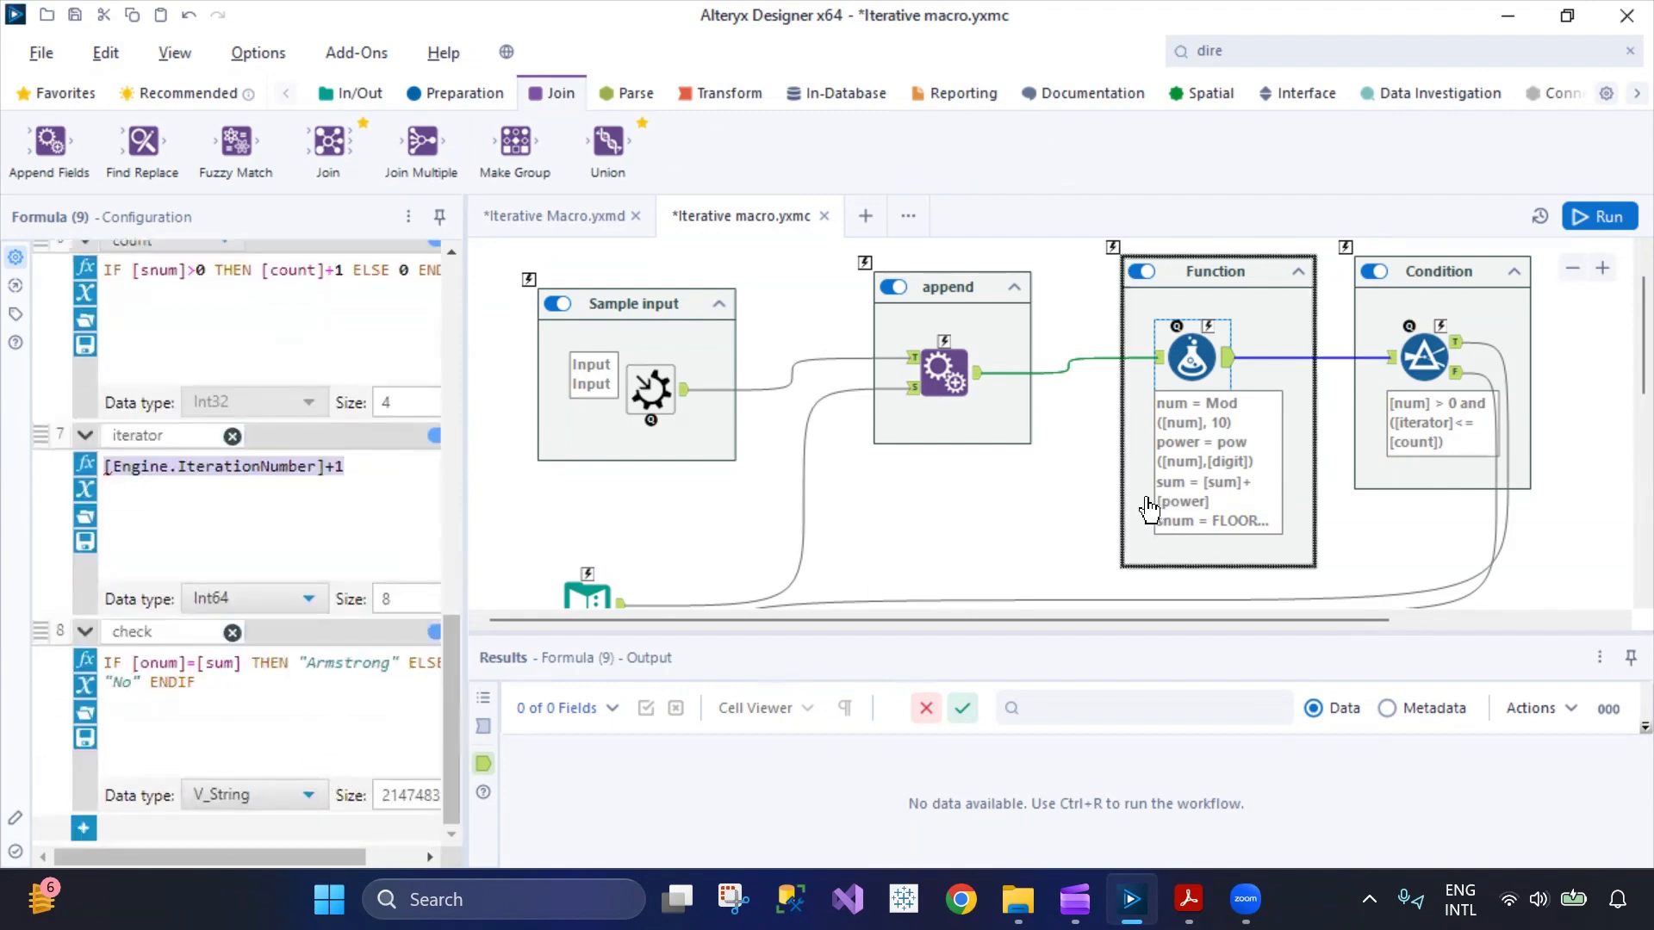
Show the configuration of the Filter tool in the Condition container and highlight its whole custom filter expression.
click(1032, 503)
click(1418, 356)
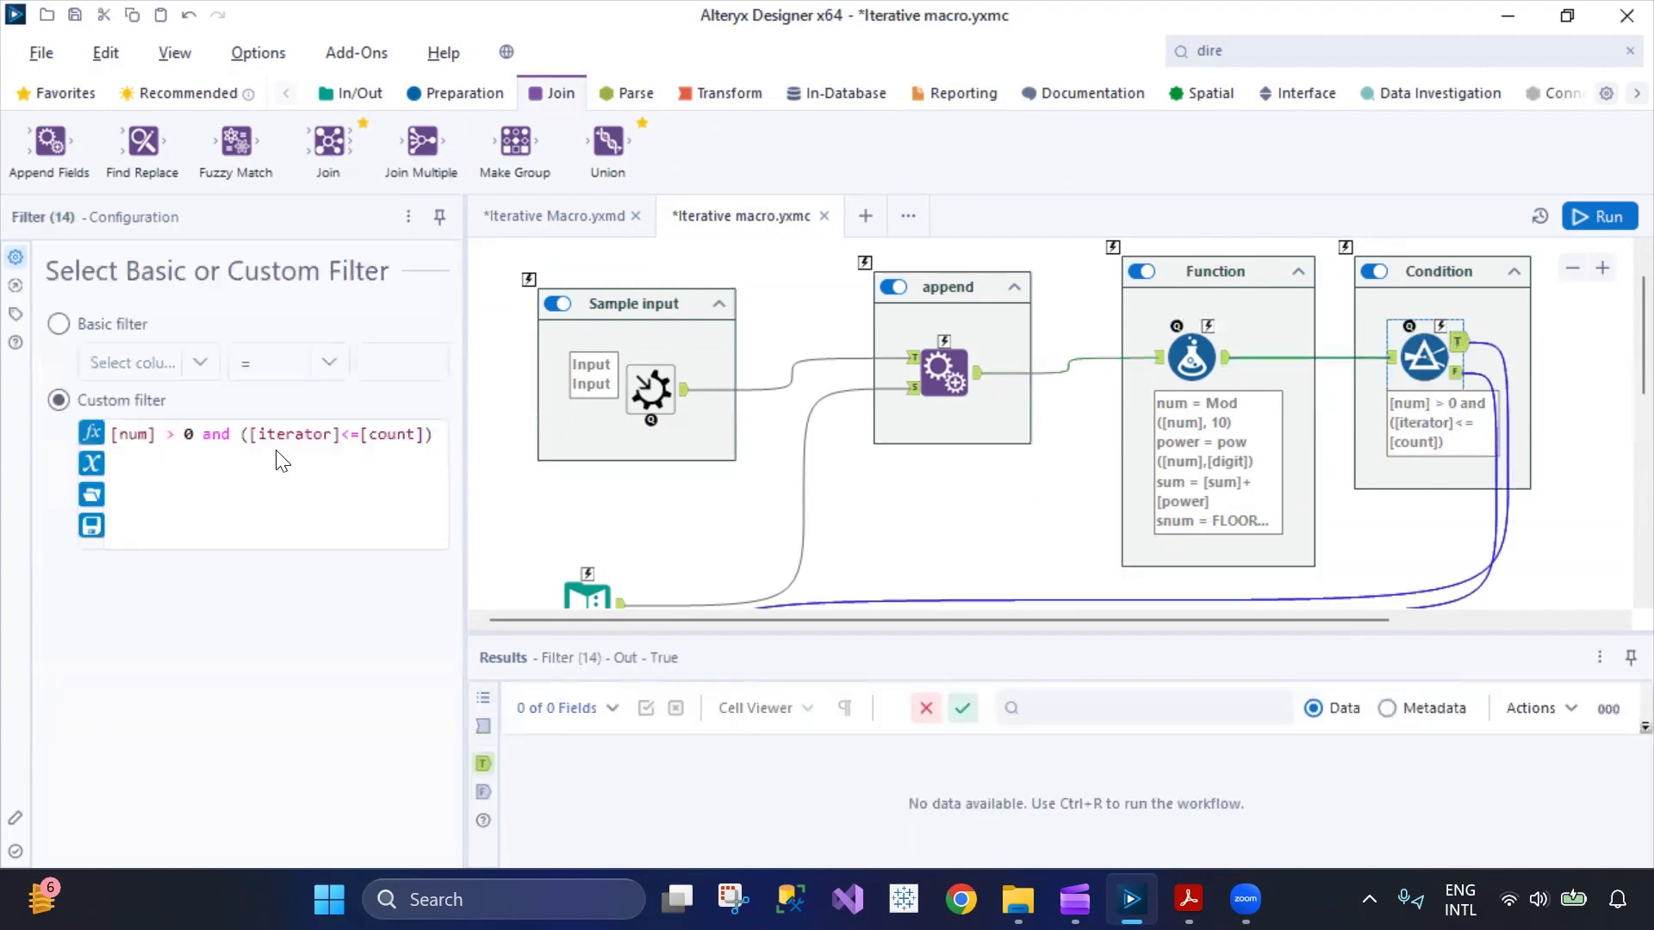
drag(419, 441, 113, 440)
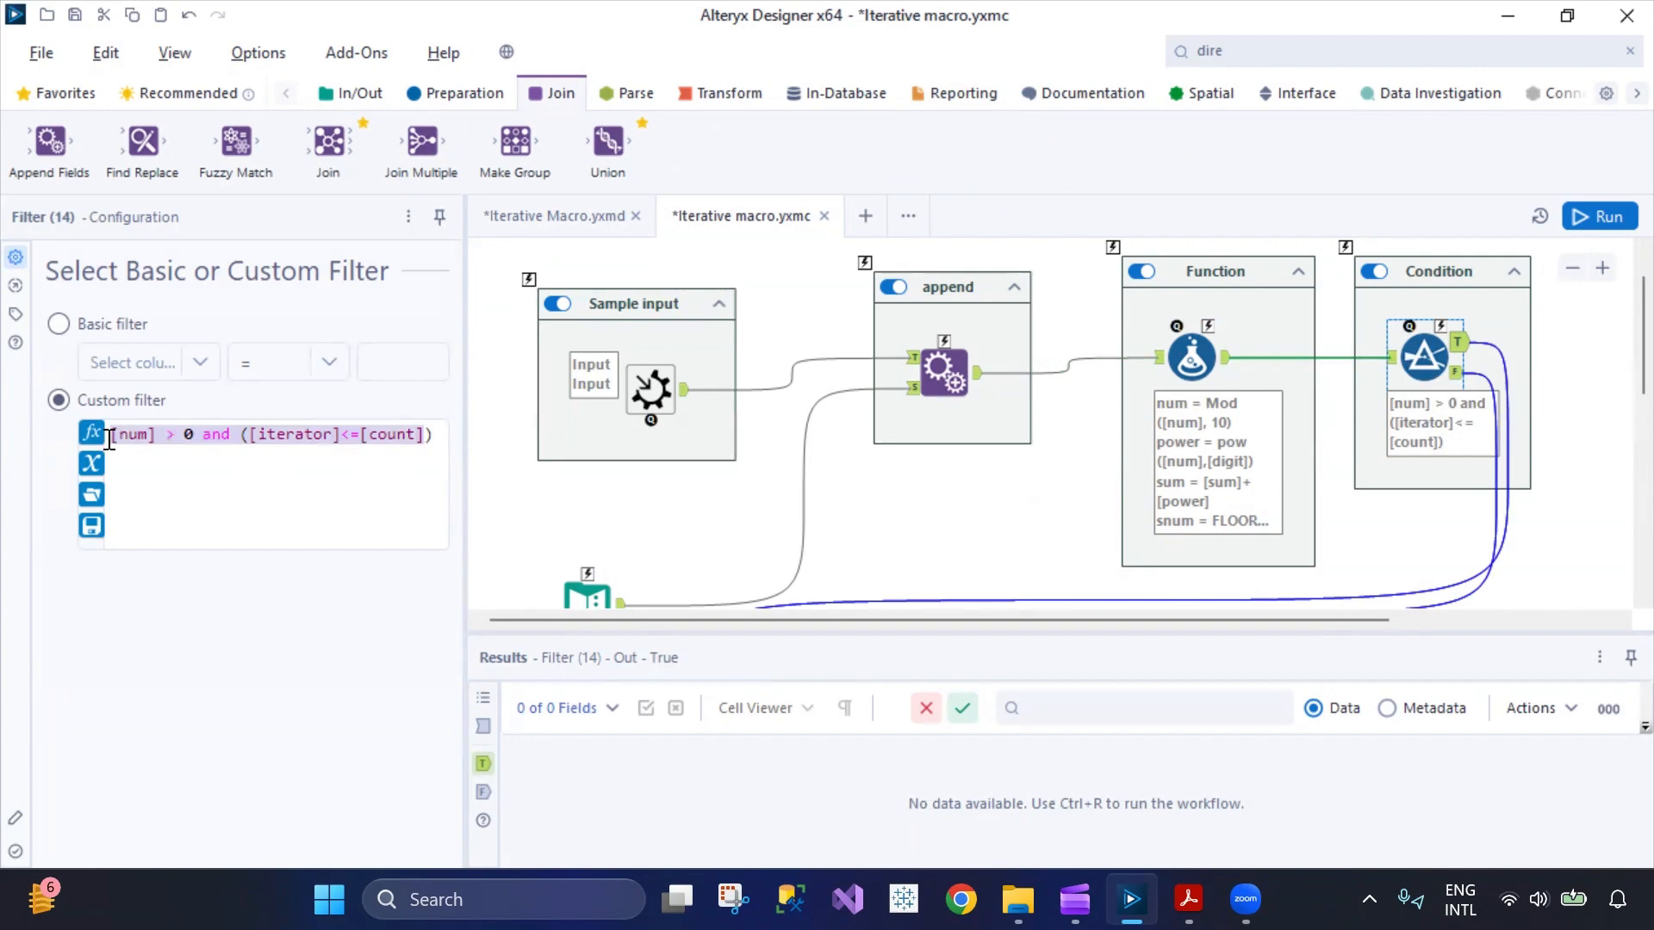
click(310, 480)
drag(431, 442, 116, 438)
Examine the output names of the Macro Output tools in the Ouput Iterator and Output containers.
scroll(1331, 424, down, 3)
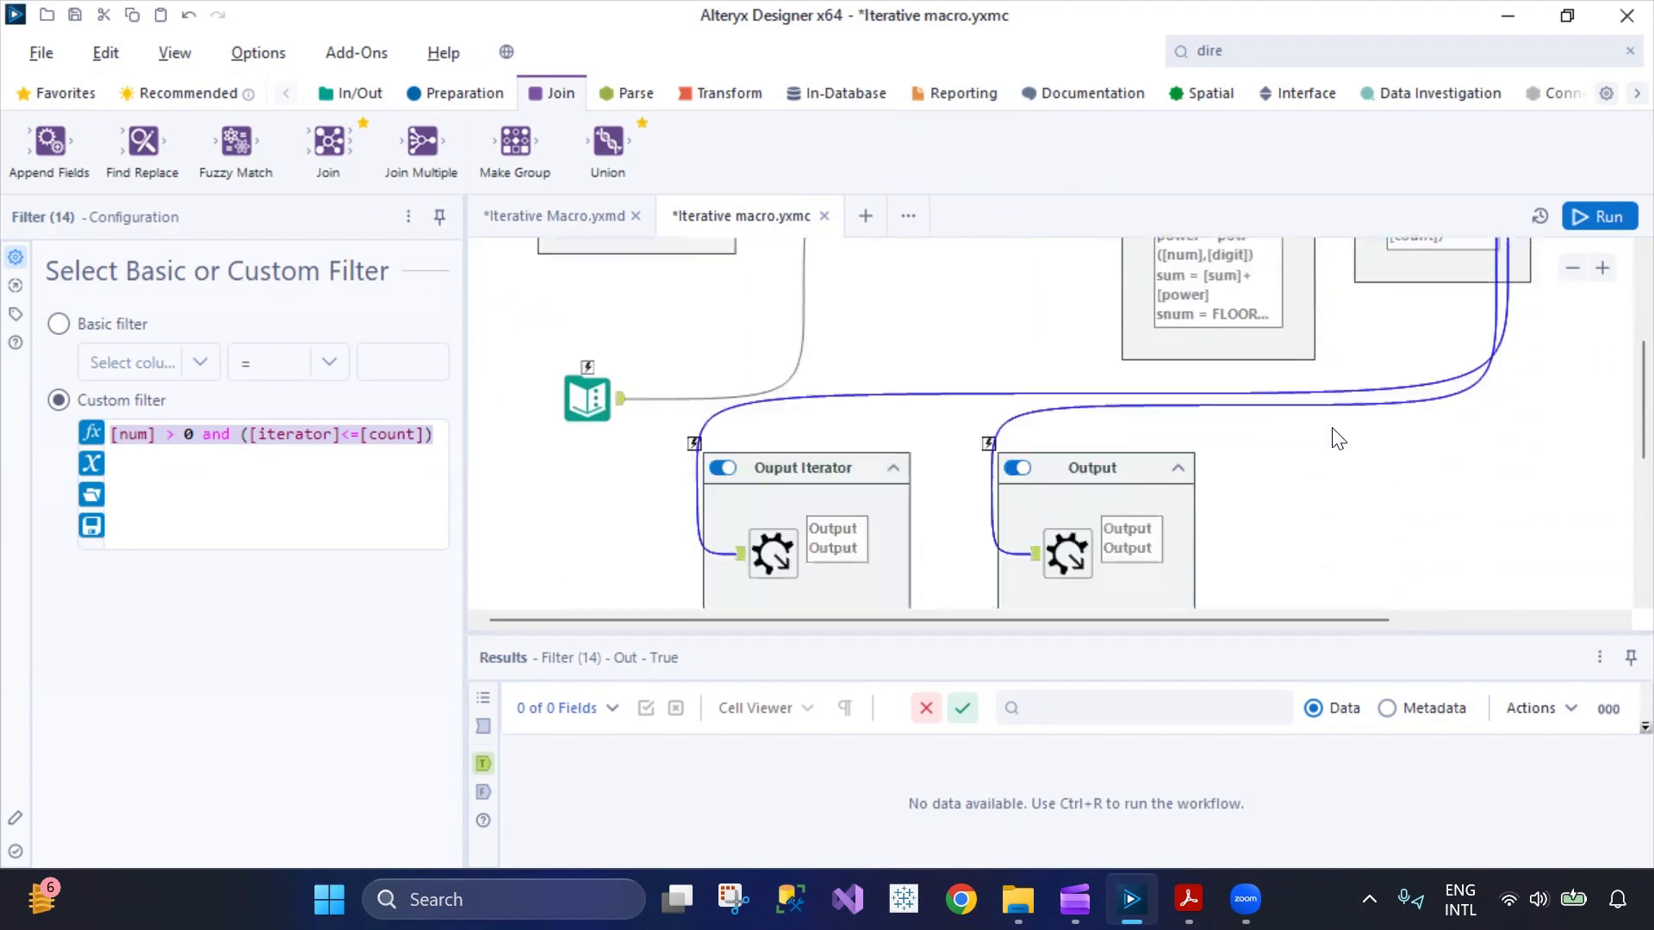
scroll(1025, 498, down, 2)
click(770, 449)
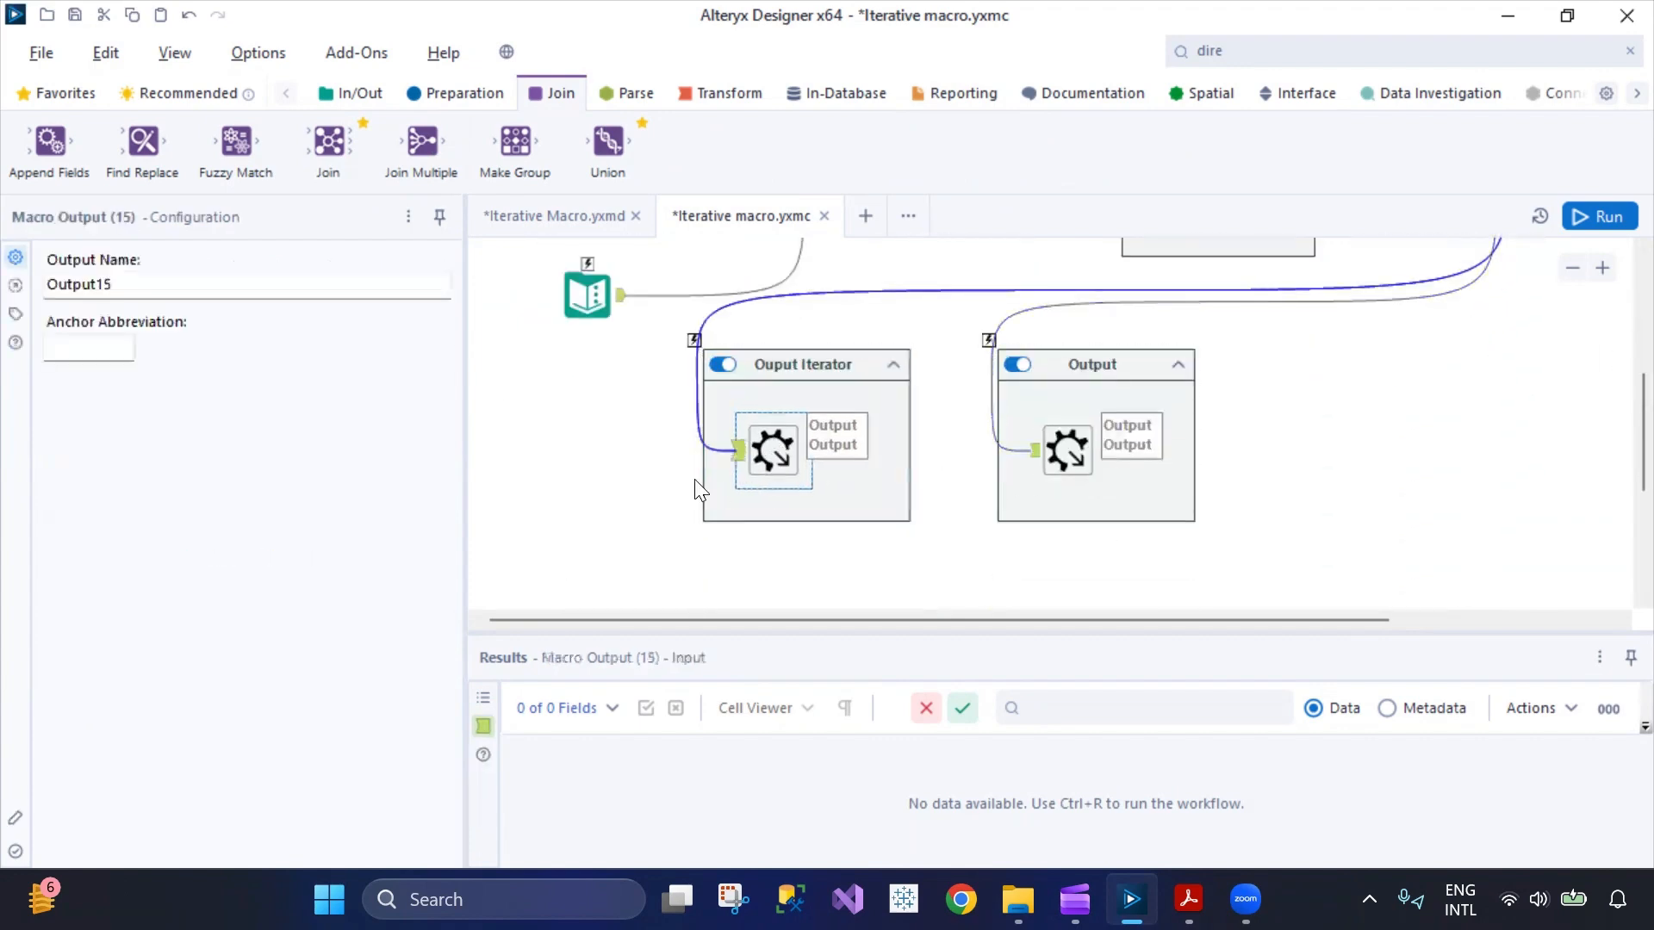
click(127, 280)
double_click(127, 280)
click(1068, 461)
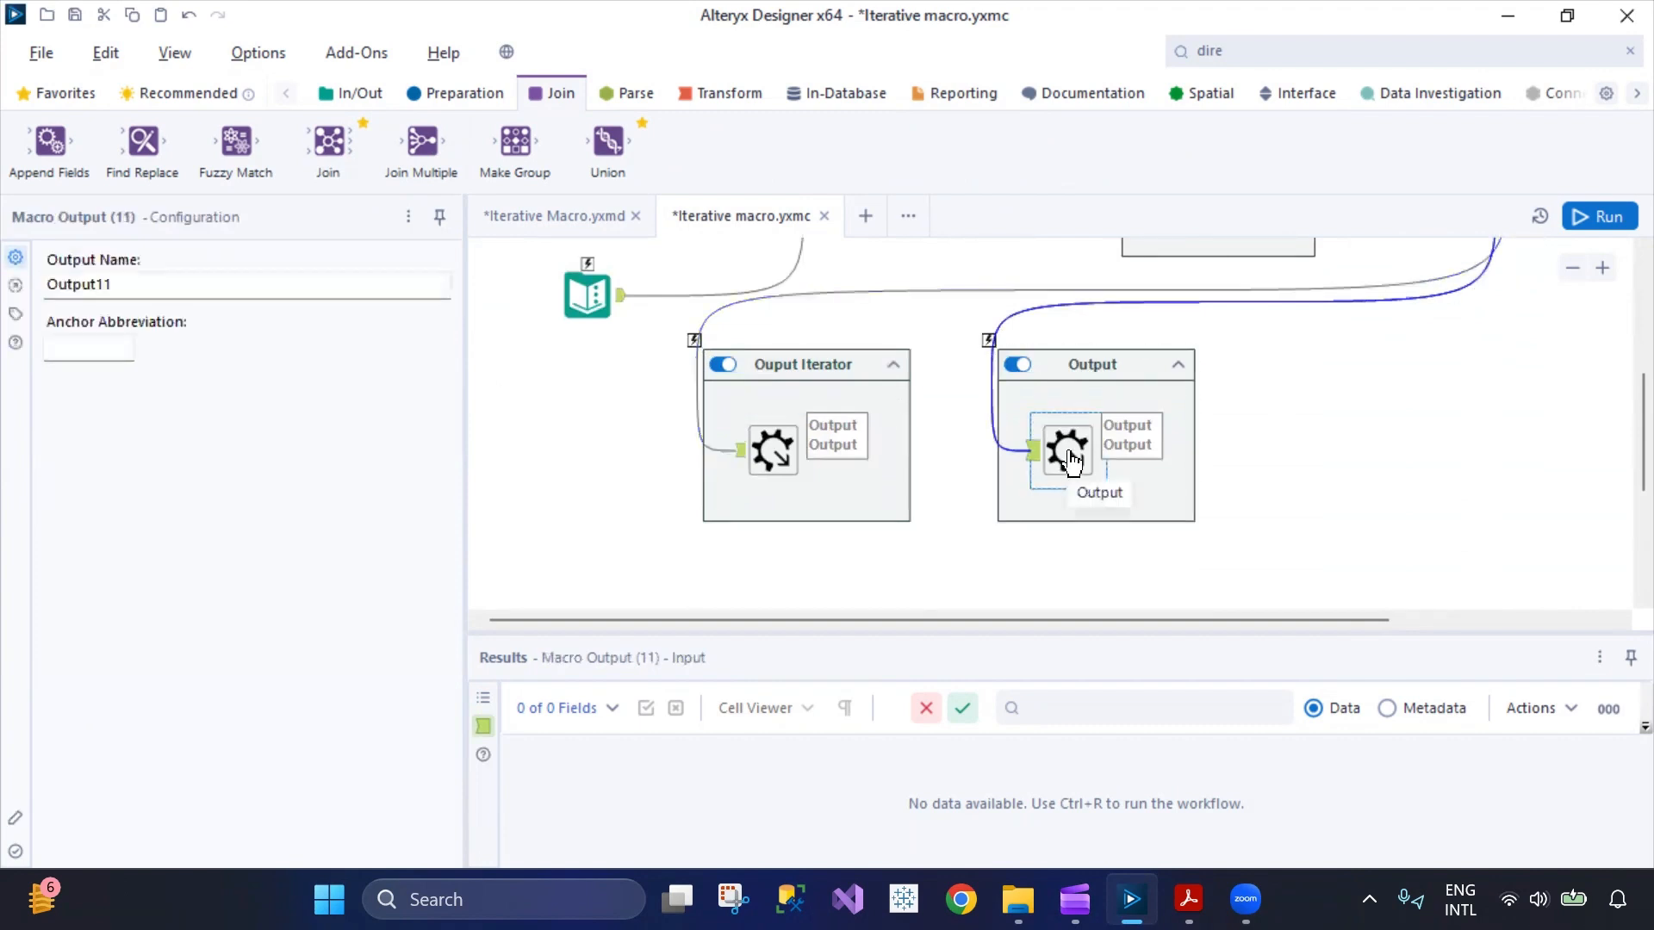
Run the iterative macro and examine the records reaching the Macro Output tool in the Output container.
scroll(1426, 462, up, 4)
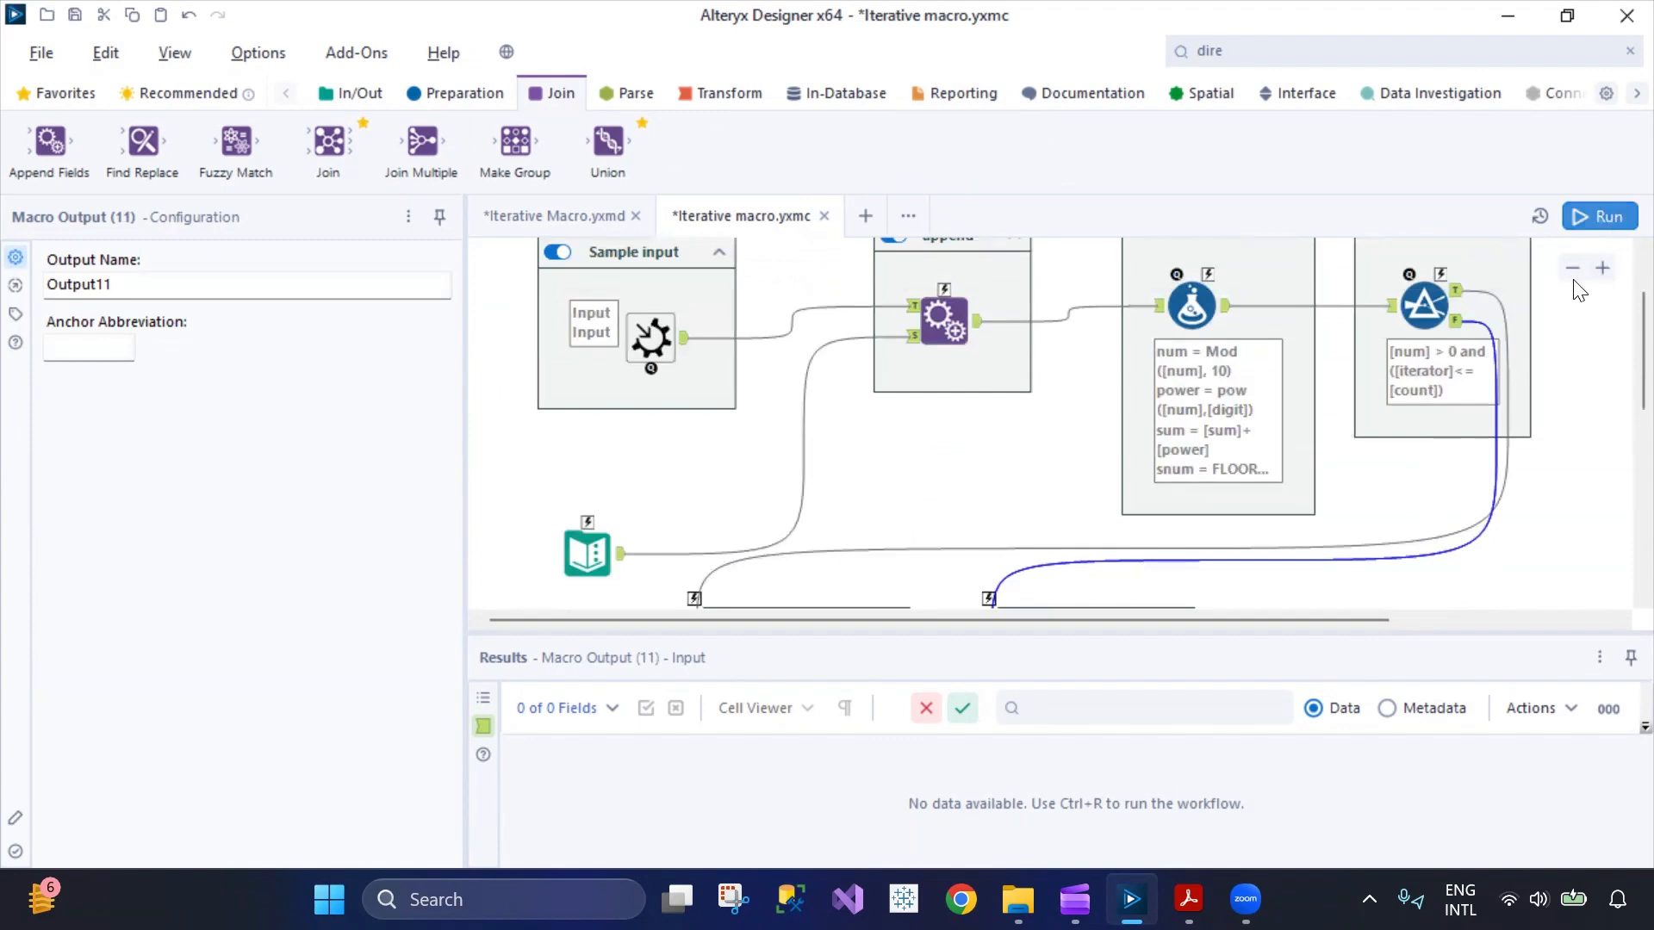
click(1599, 217)
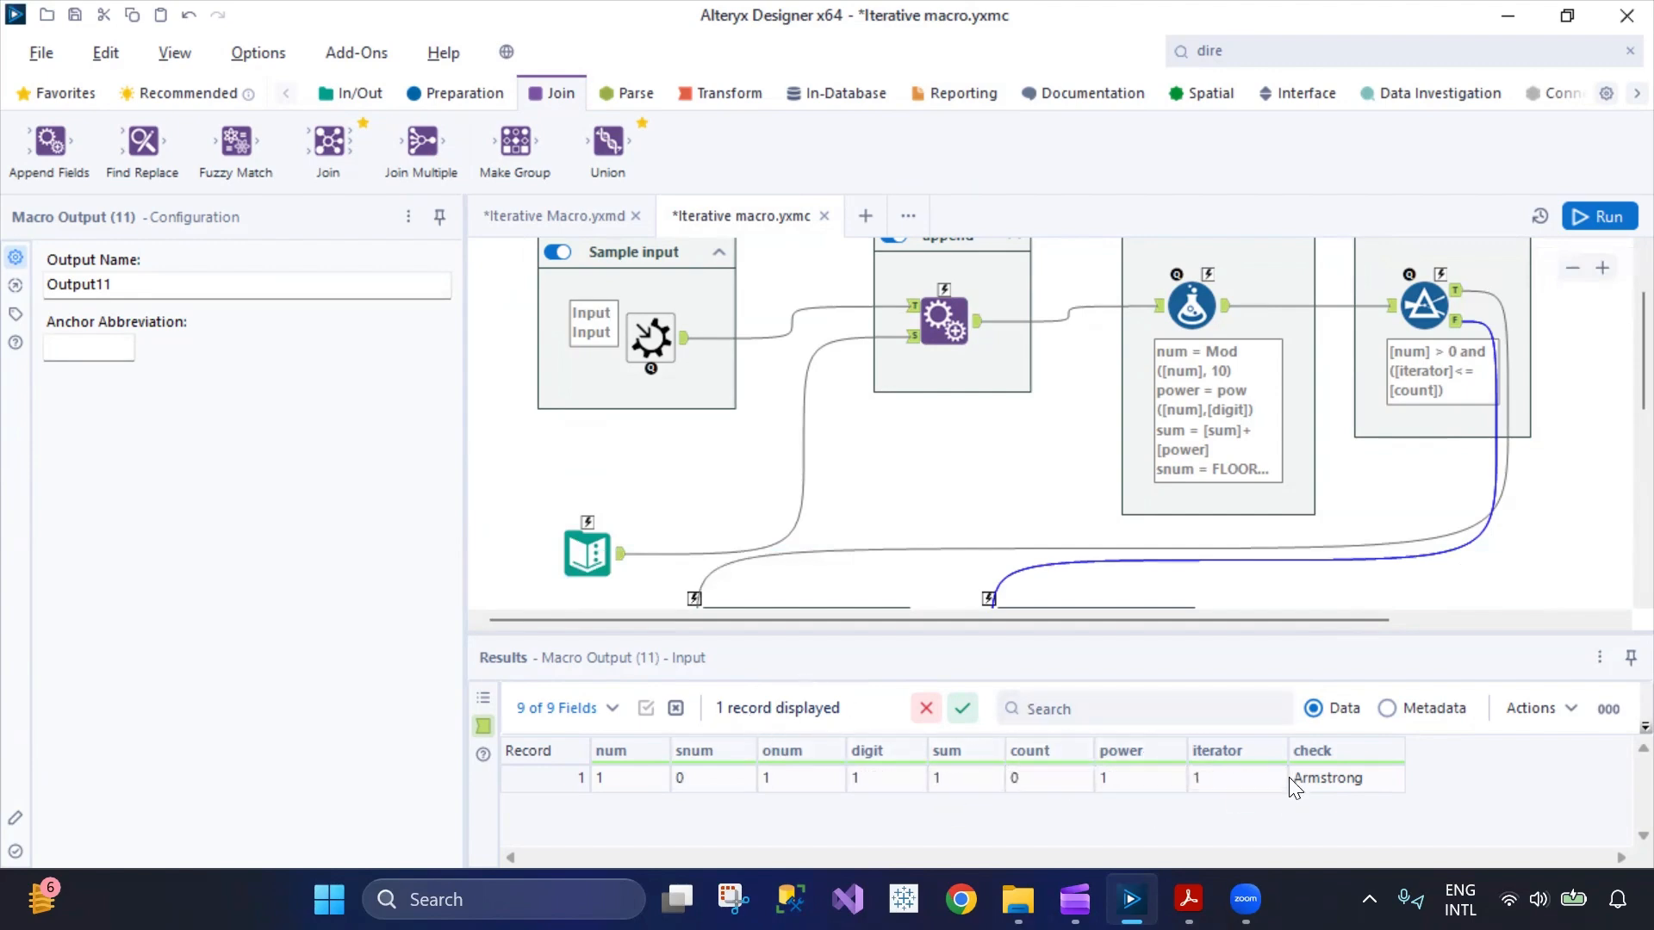
scroll(1093, 572, up, 3)
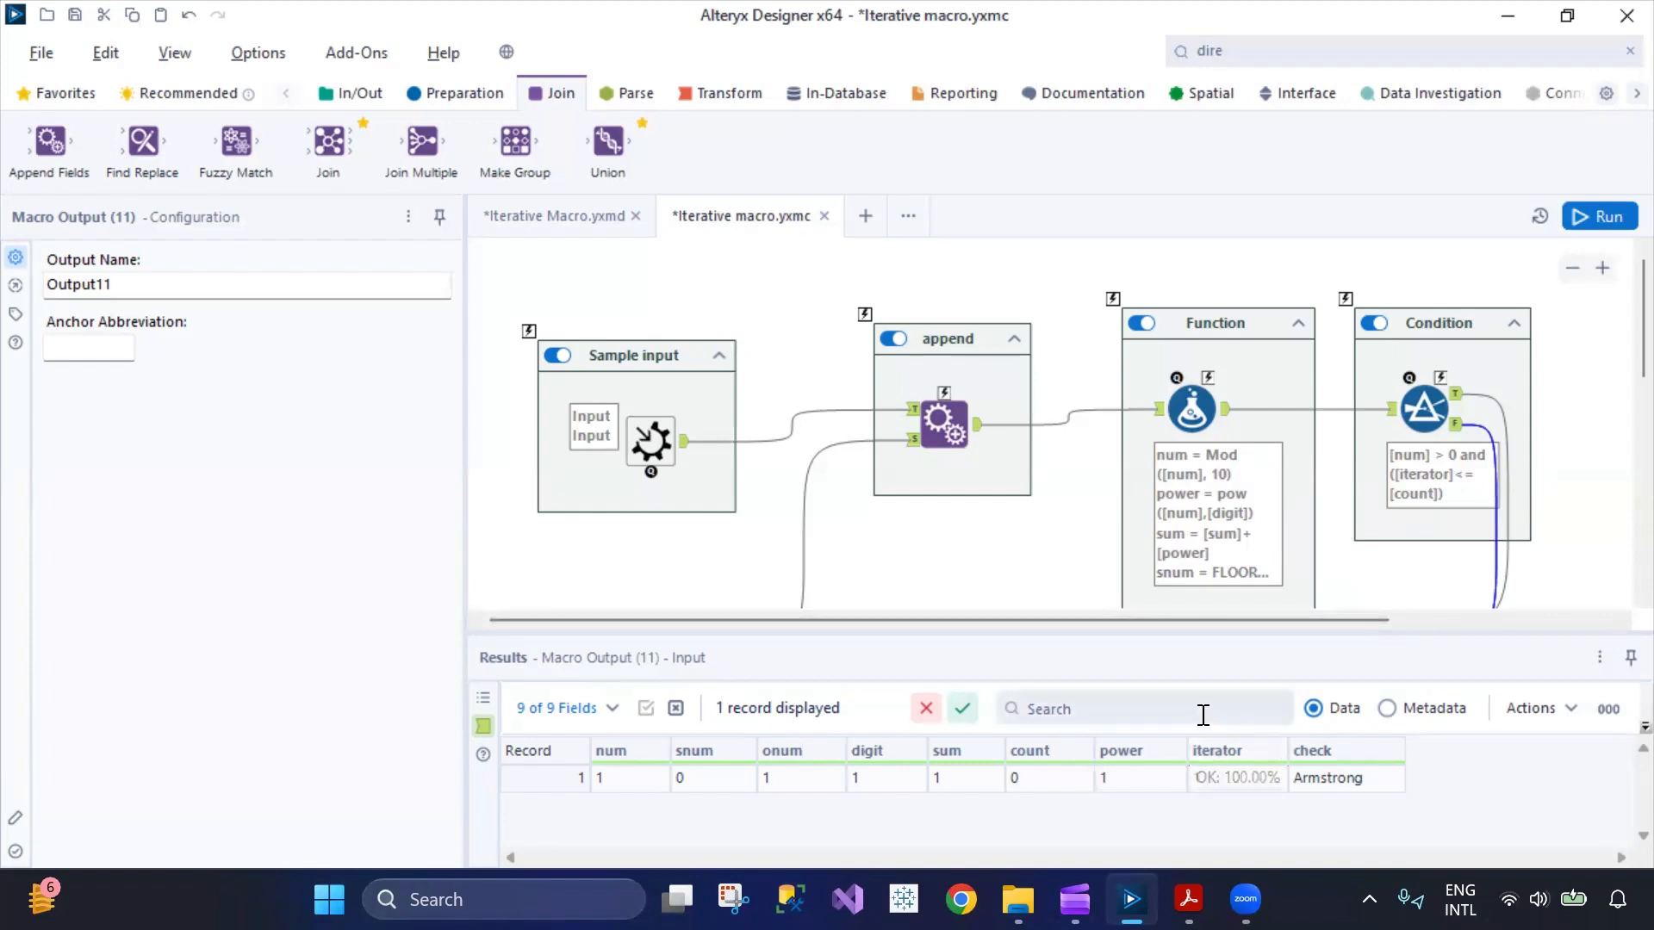
Run the Iterative Macro.yxmd workflow and examine all result columns in the first Browse tool.
click(596, 226)
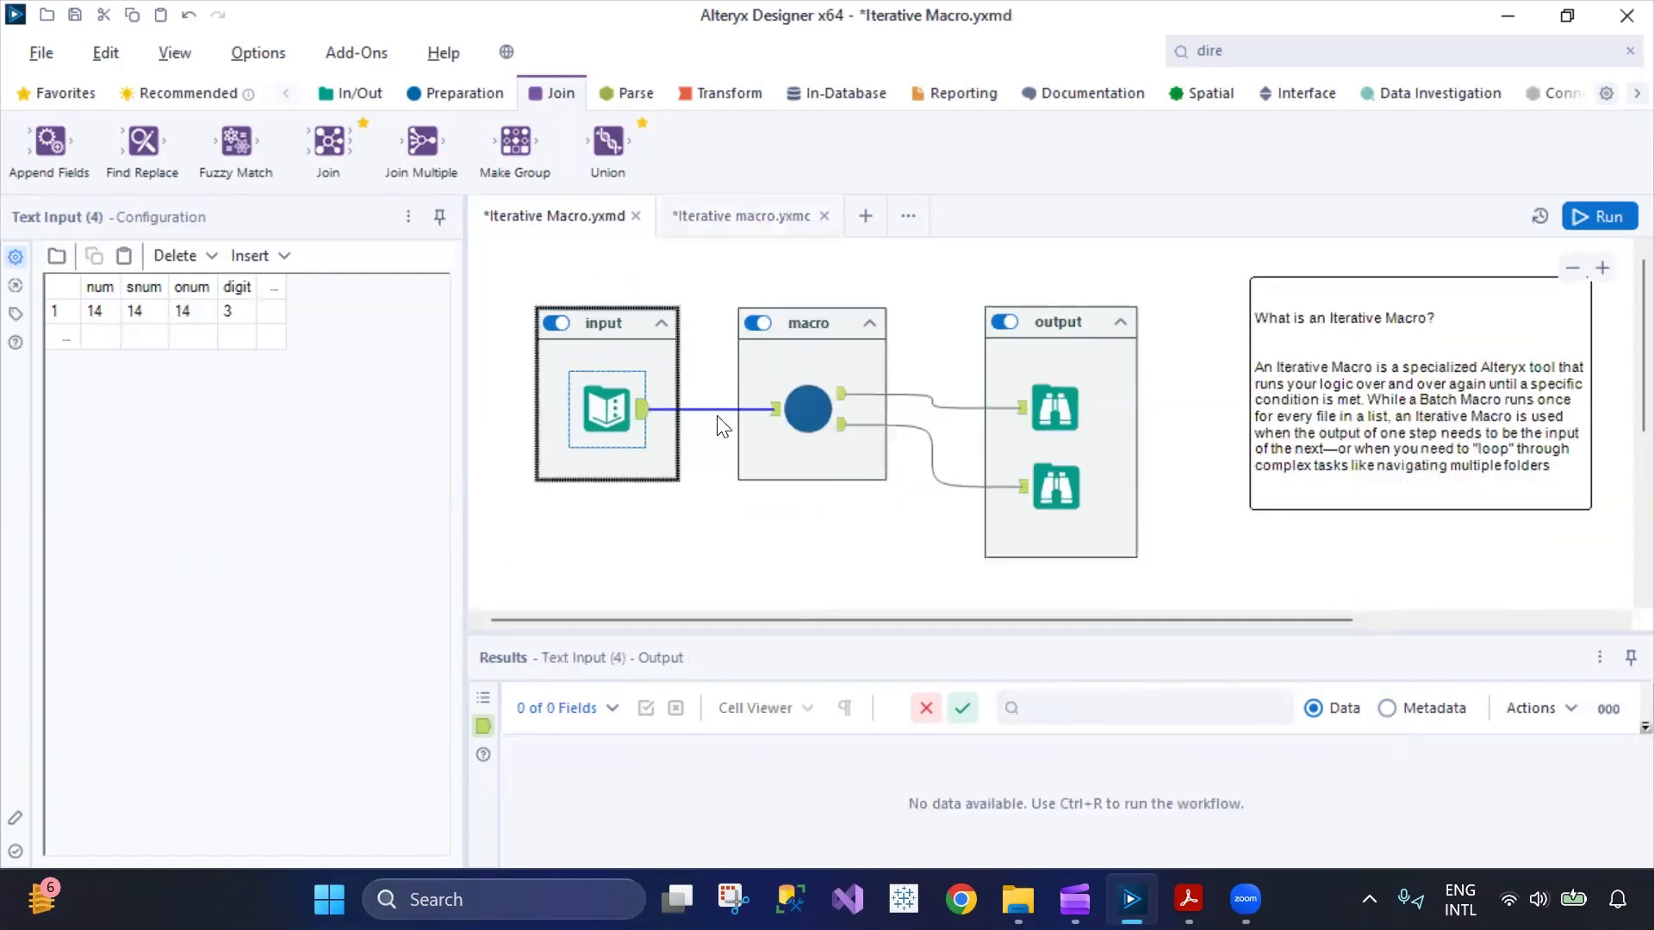
click(1574, 221)
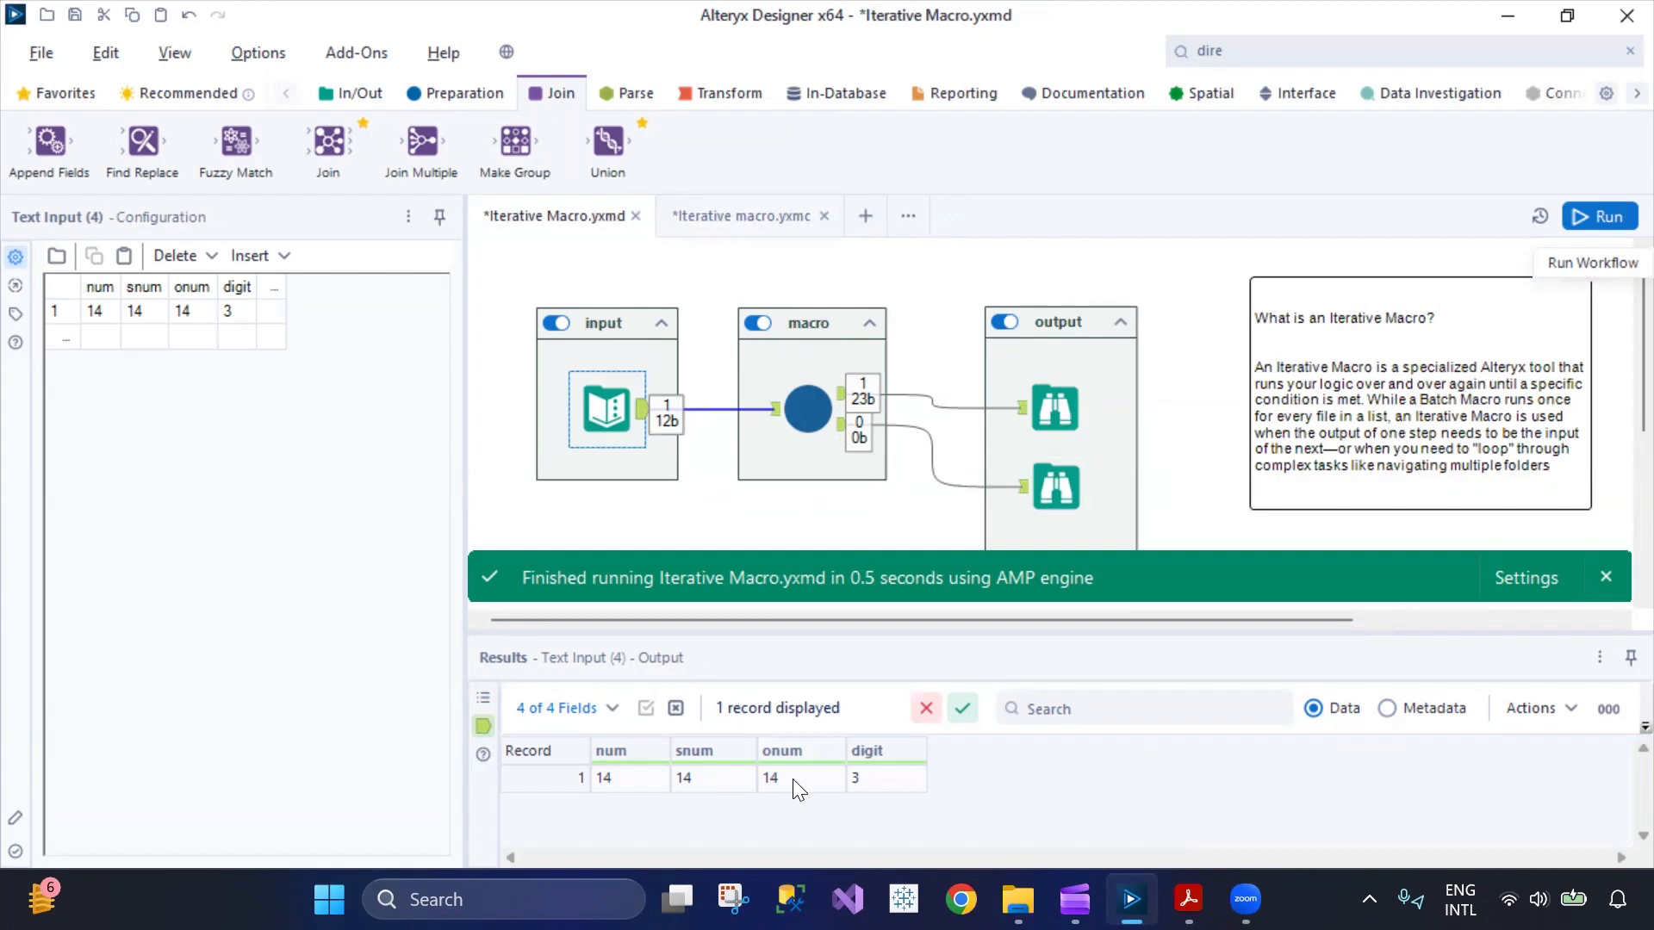
click(1044, 401)
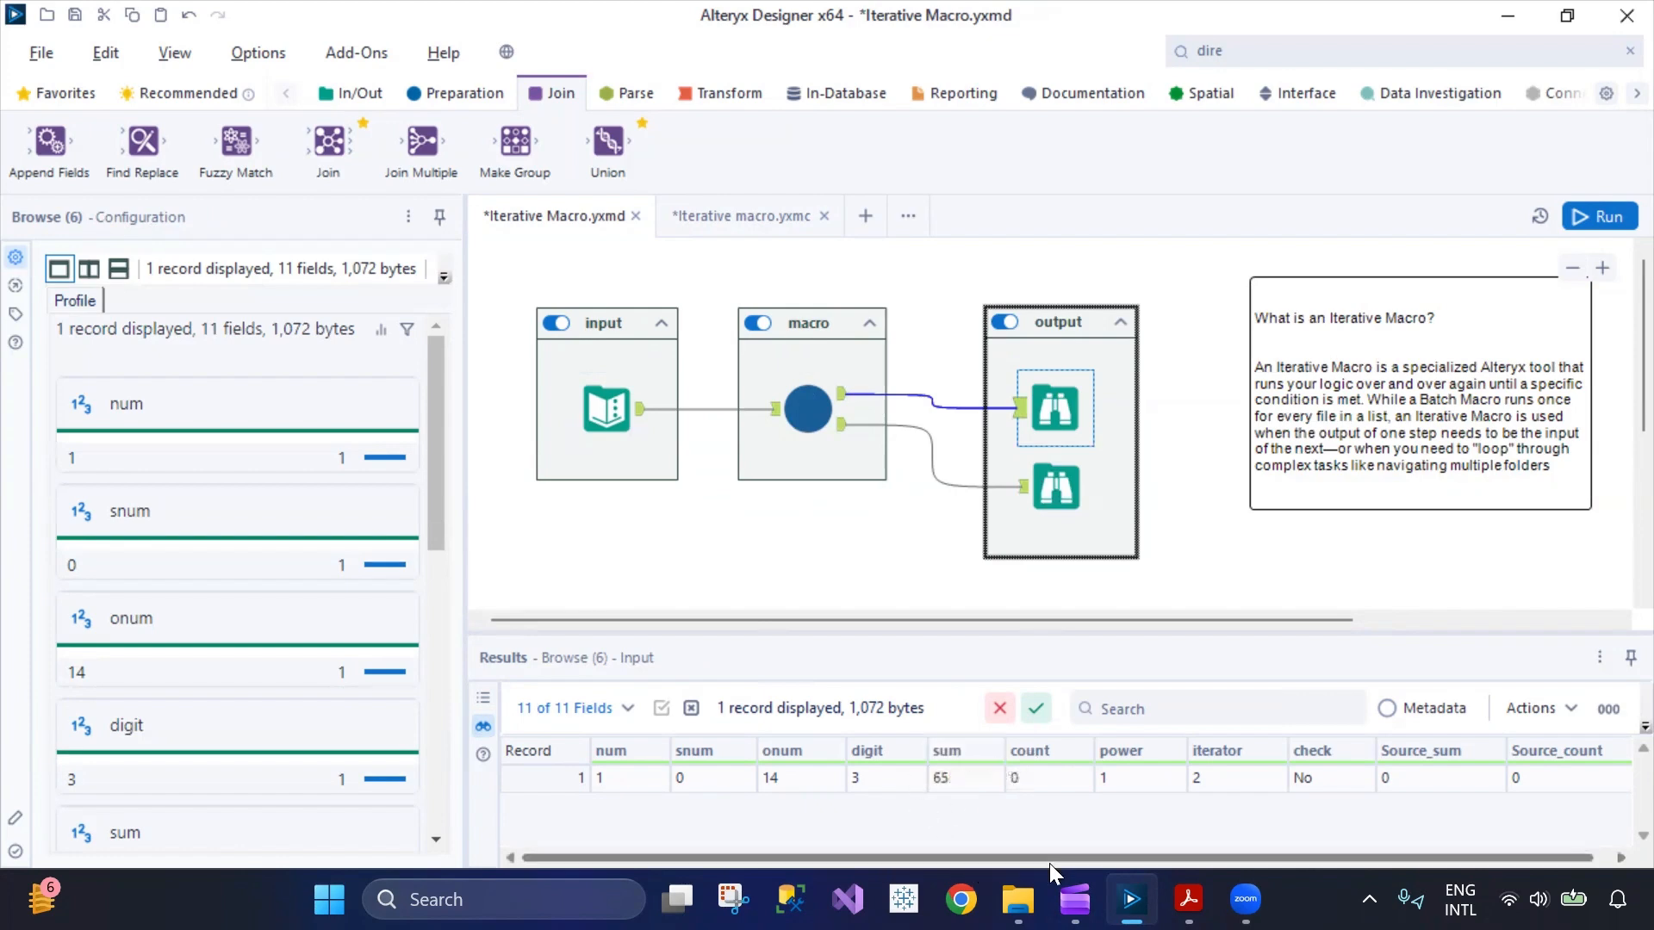
drag(1049, 863, 1166, 860)
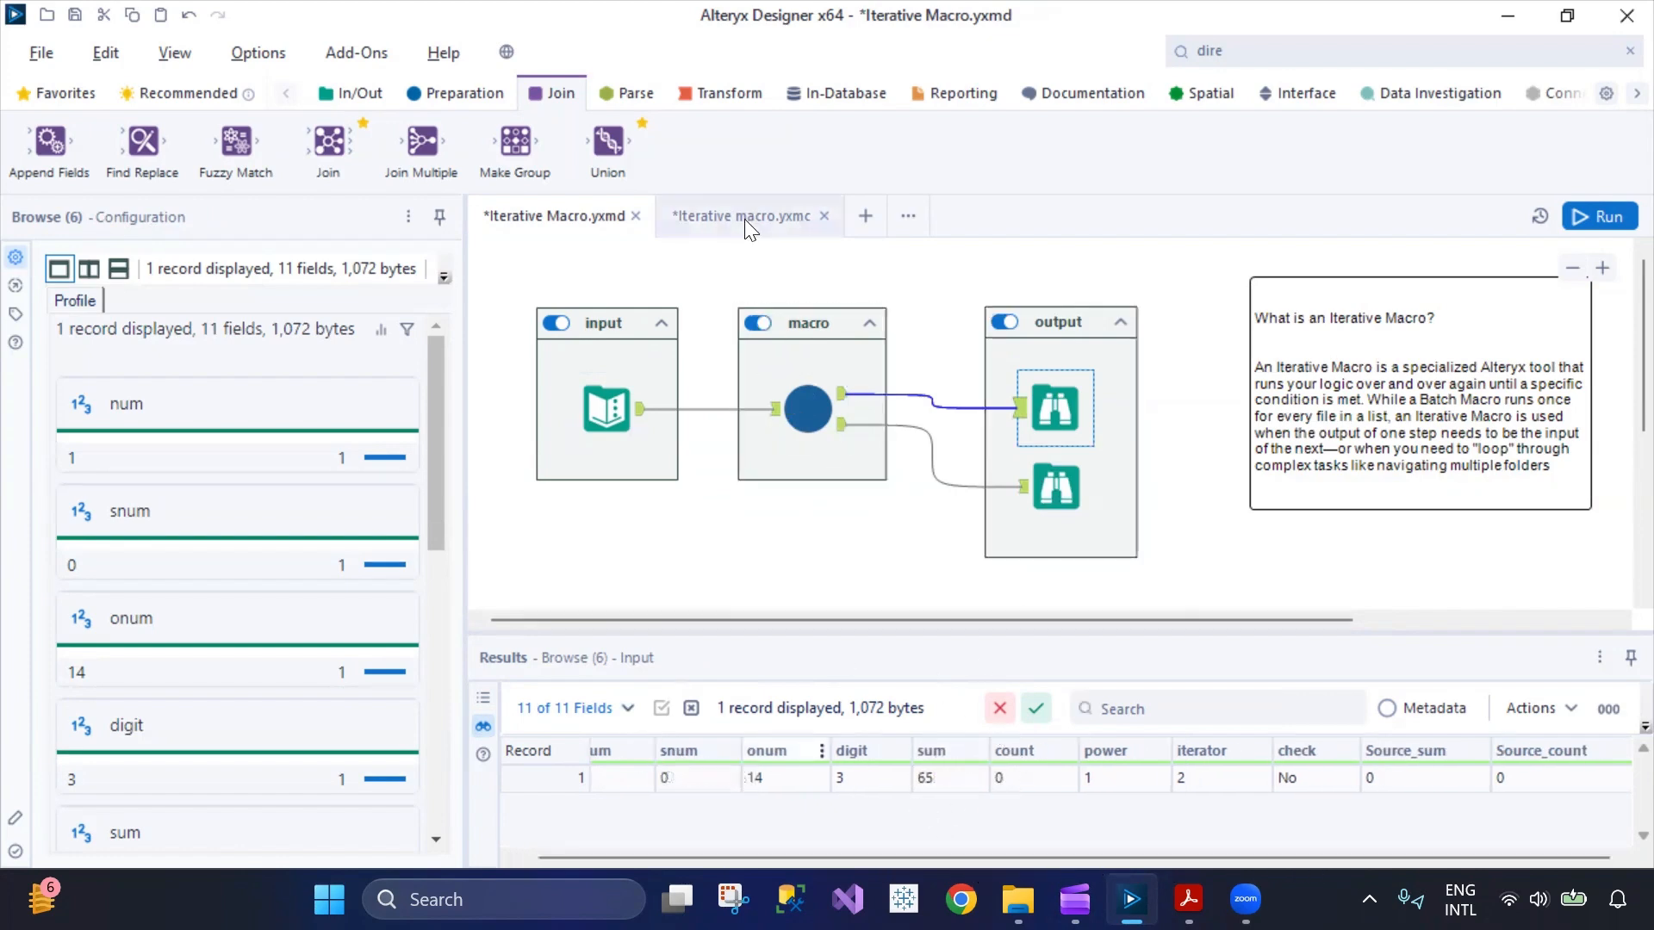
Compare the records in the second Browse tool with those in the first Browse tool.
click(1058, 487)
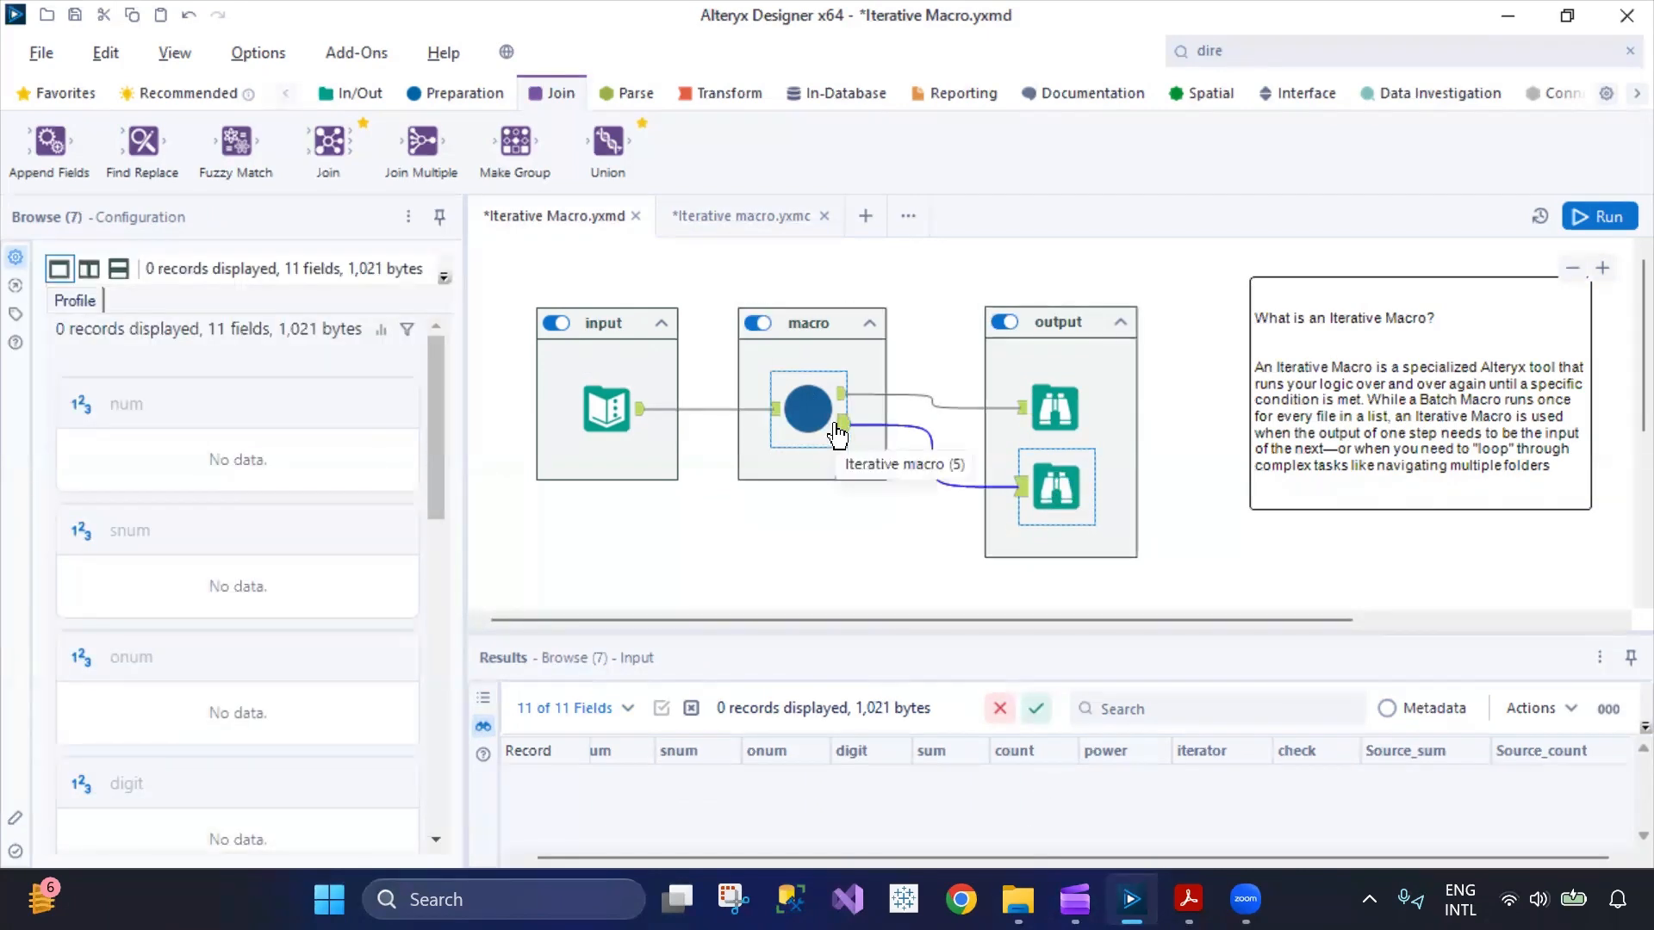
ctrl+click(1049, 396)
click(1050, 396)
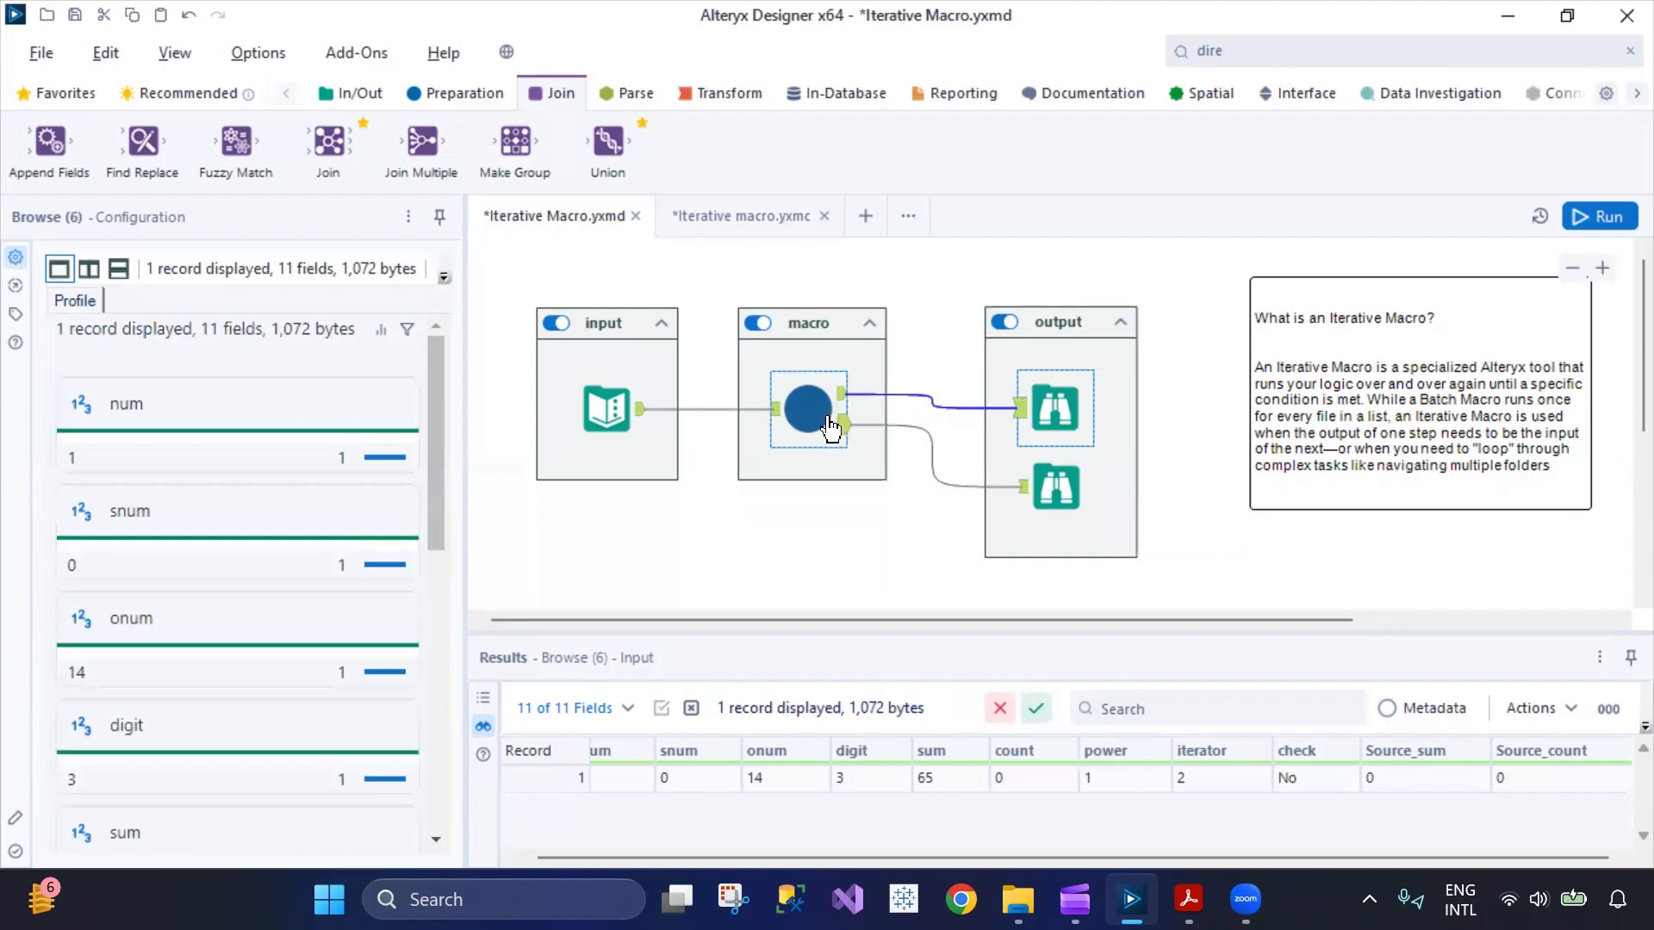
drag(896, 857, 711, 820)
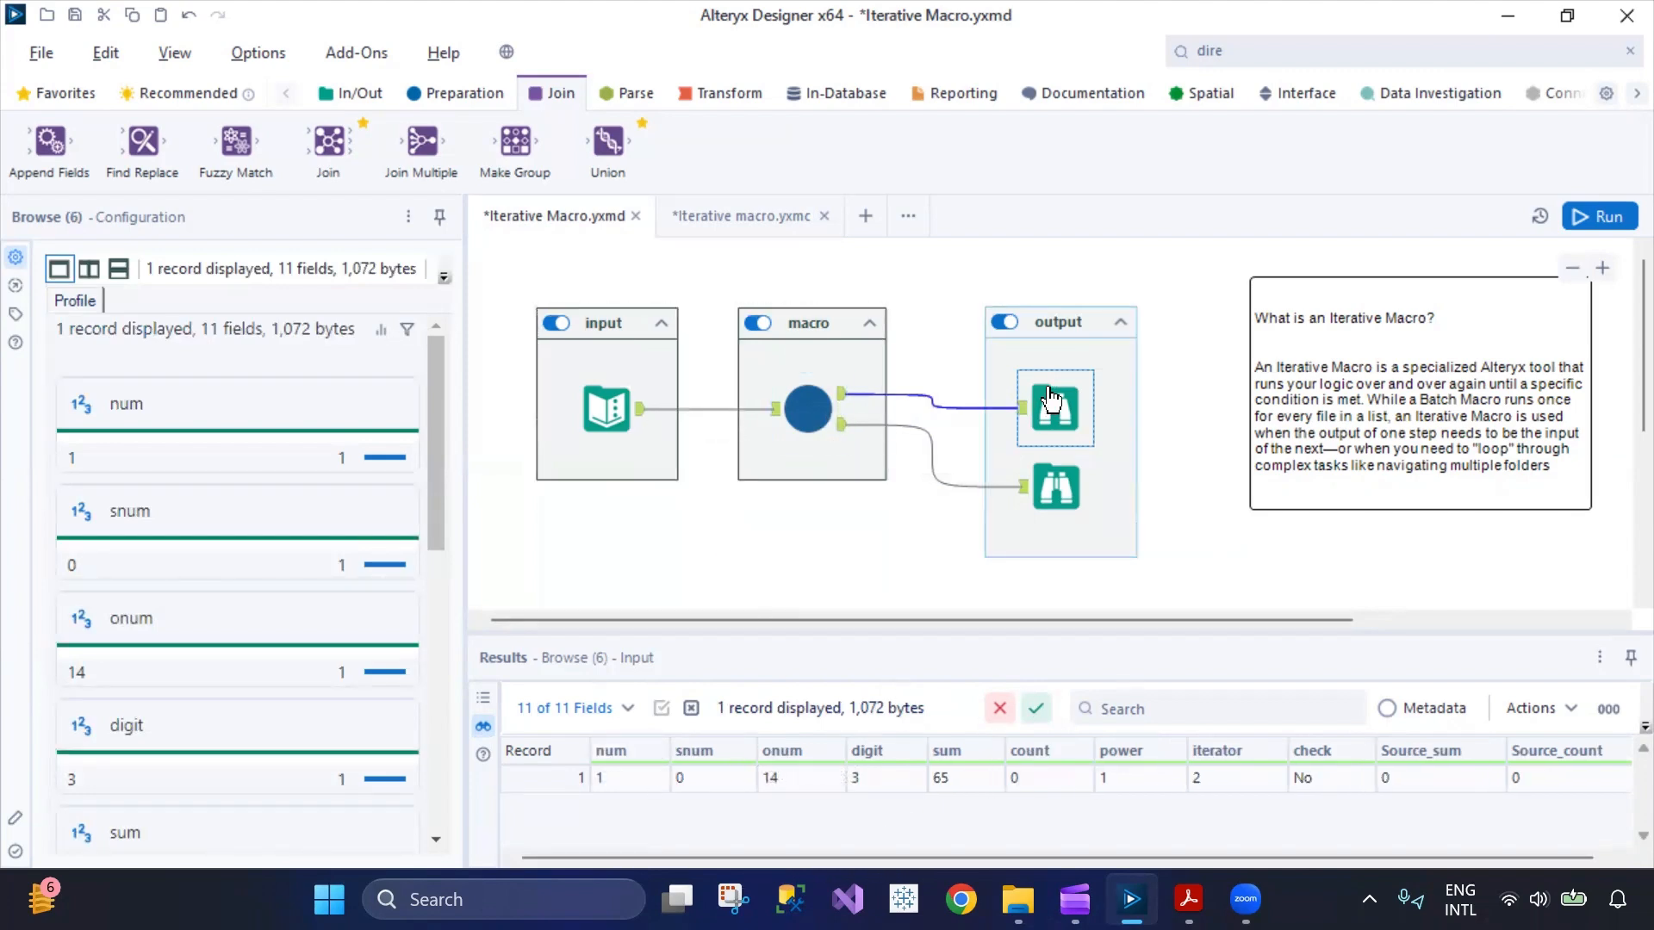
Add a second row to the workflow's Text Input with num 15, snum 16, onum 20 and digit 8.
click(607, 402)
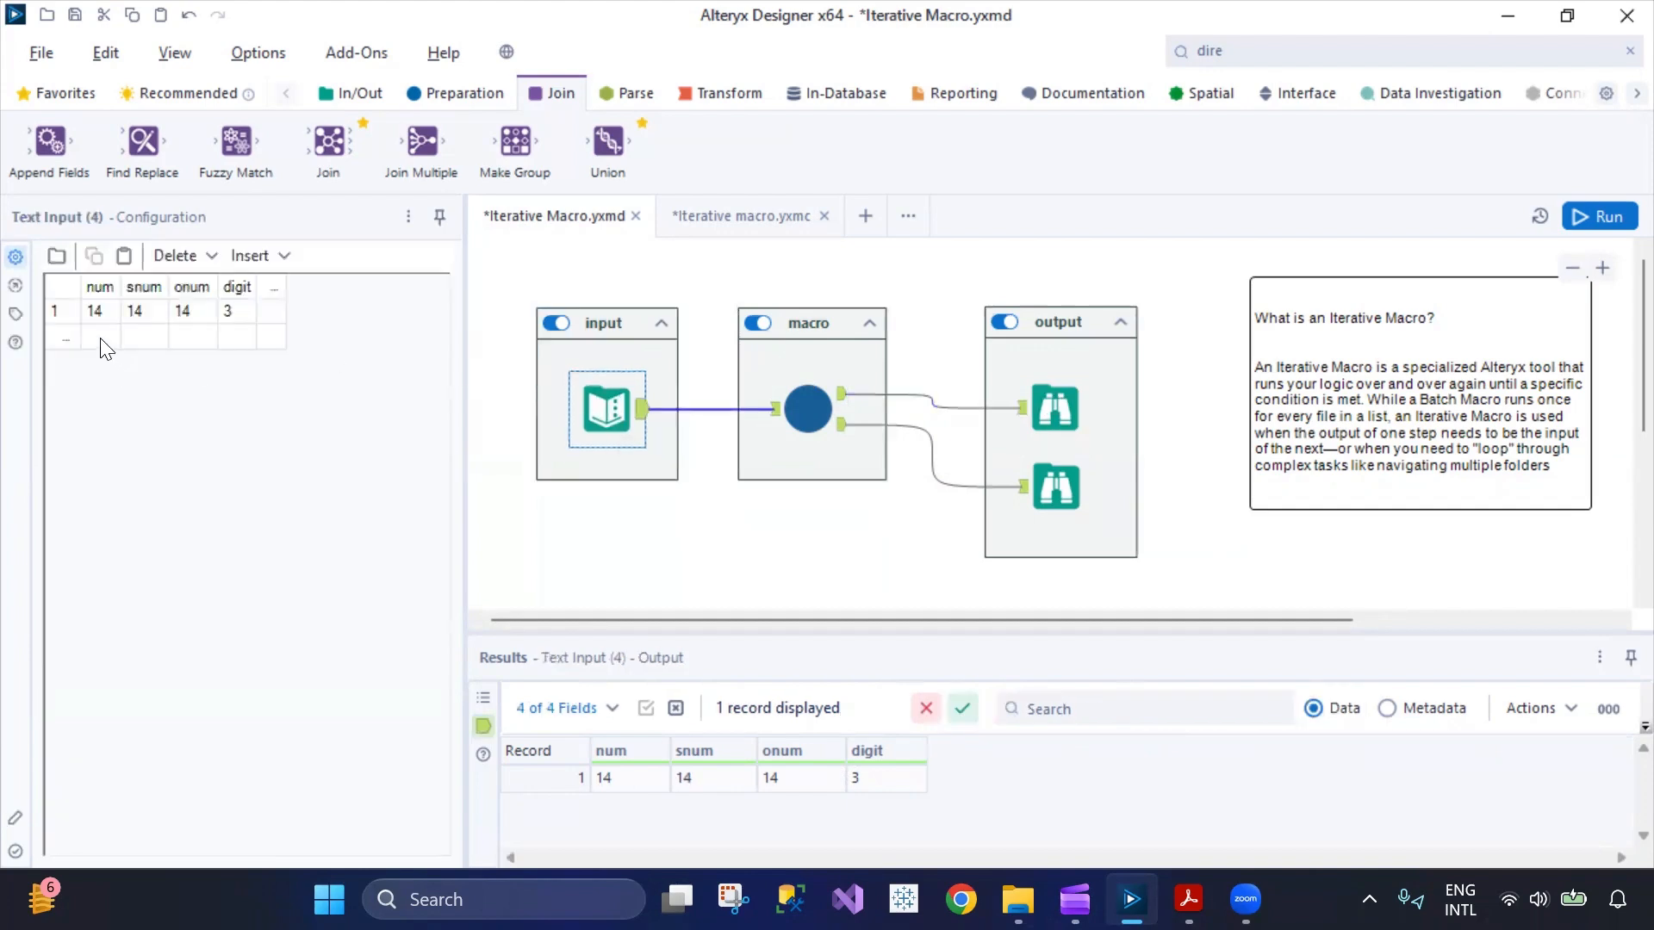
click(96, 342)
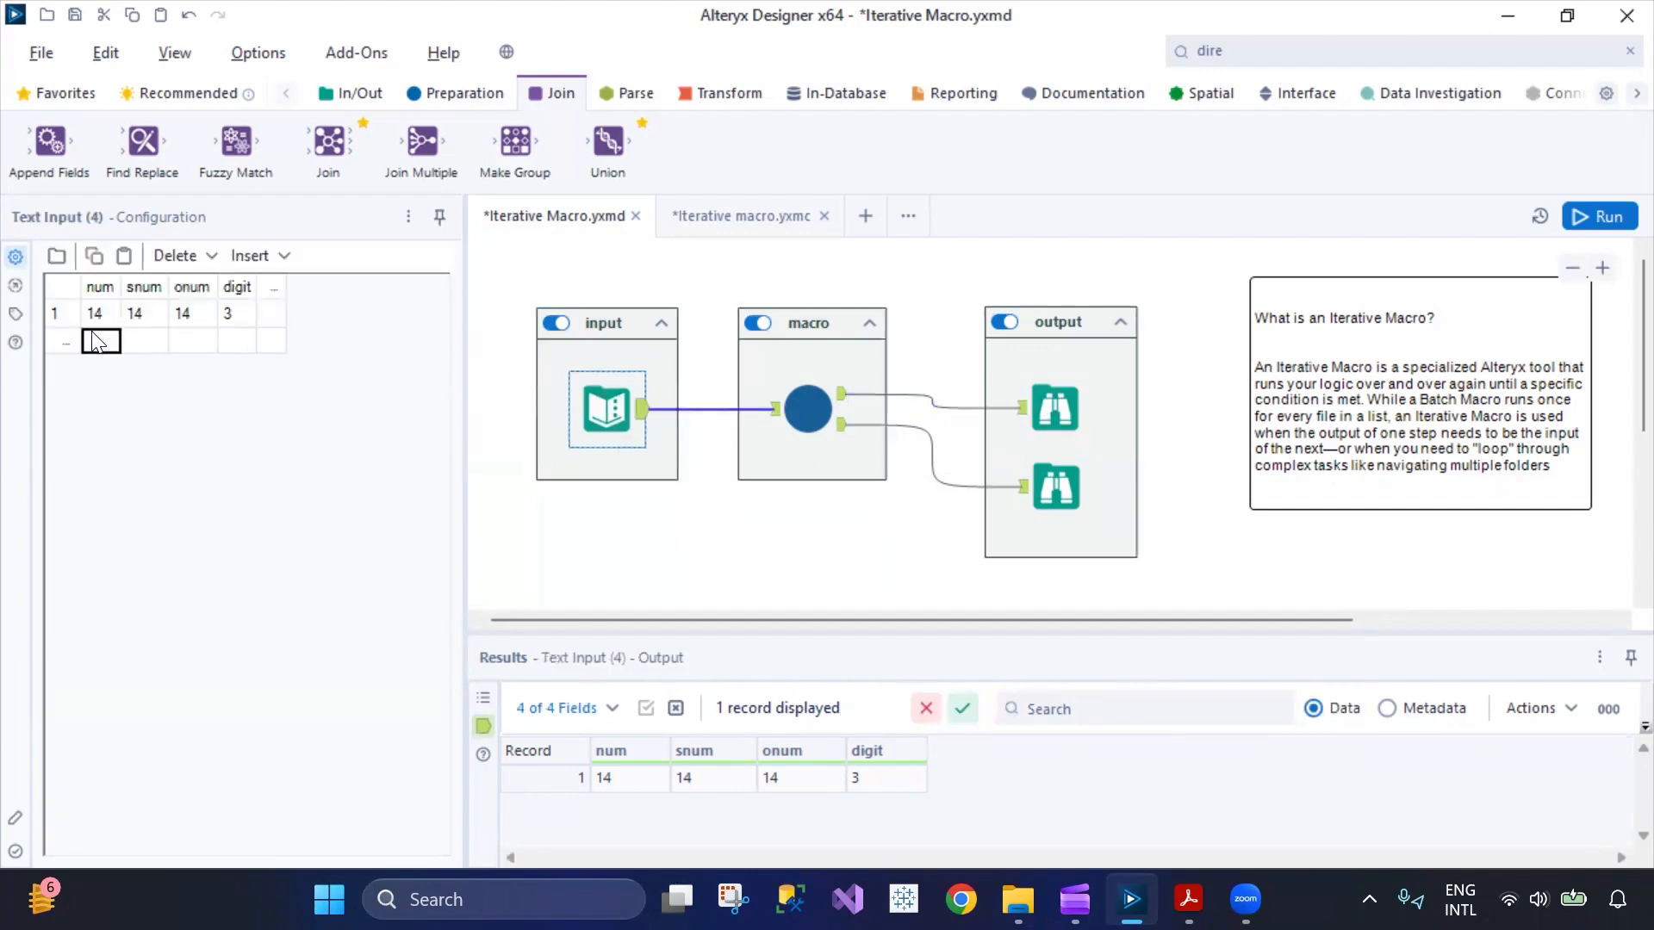
text(15)
key(Tab)
text(16)
key(Tab)
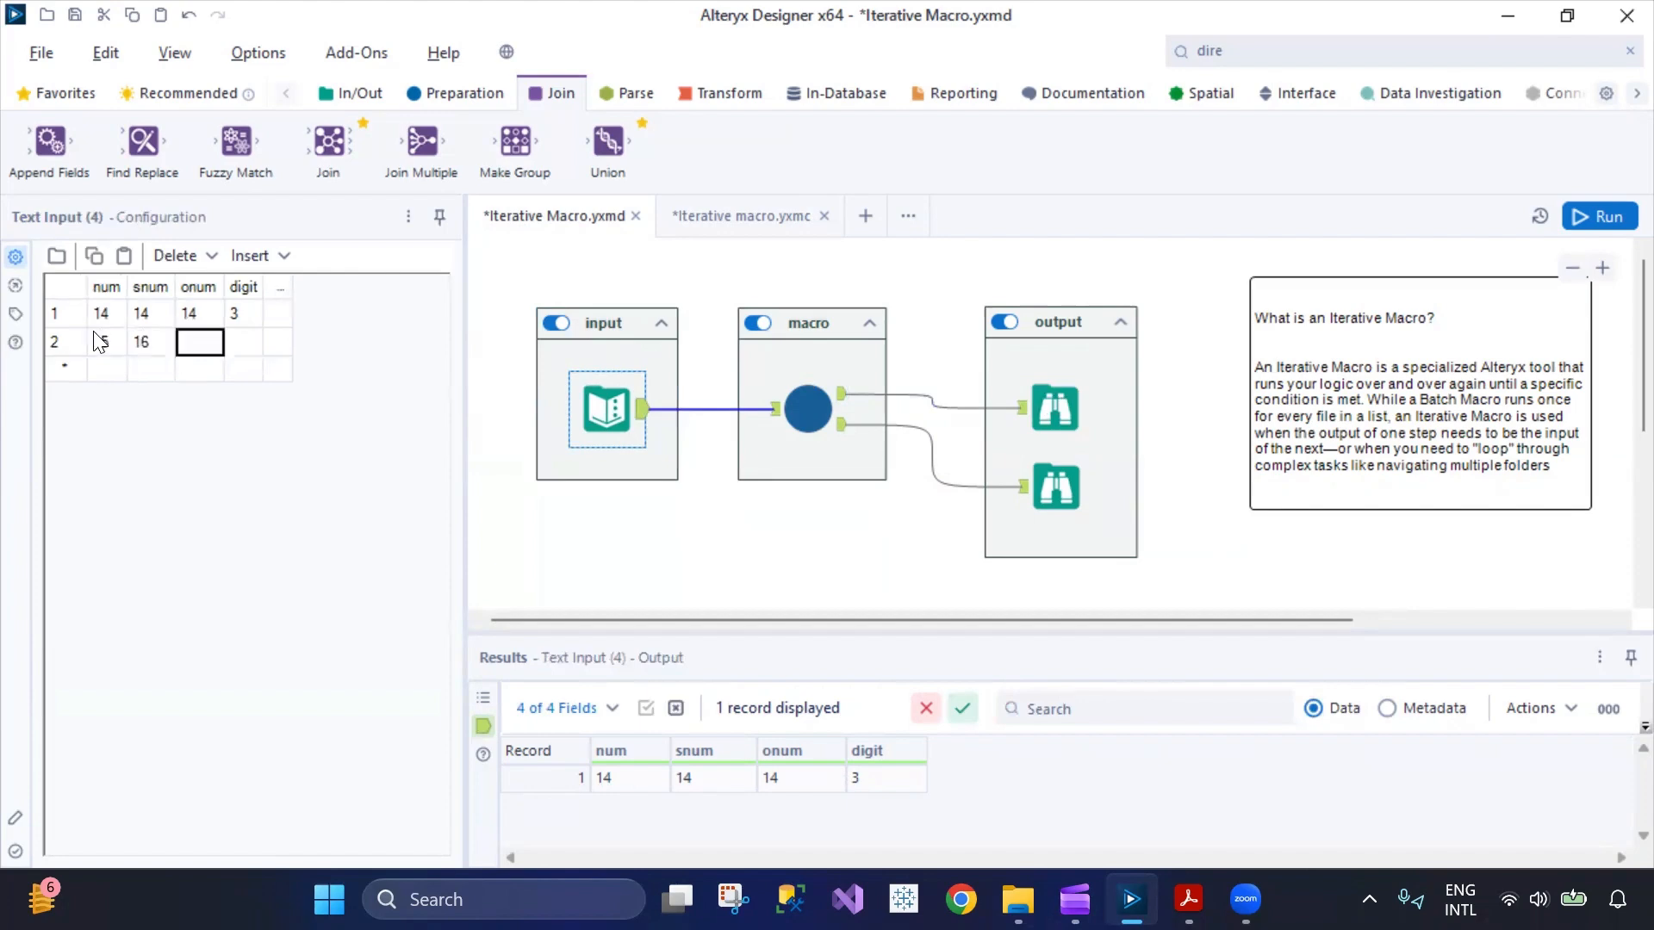
text(20)
key(Tab)
text(8)
key(Tab)
Run the workflow with both input rows and show the macro tool's output records.
click(1611, 222)
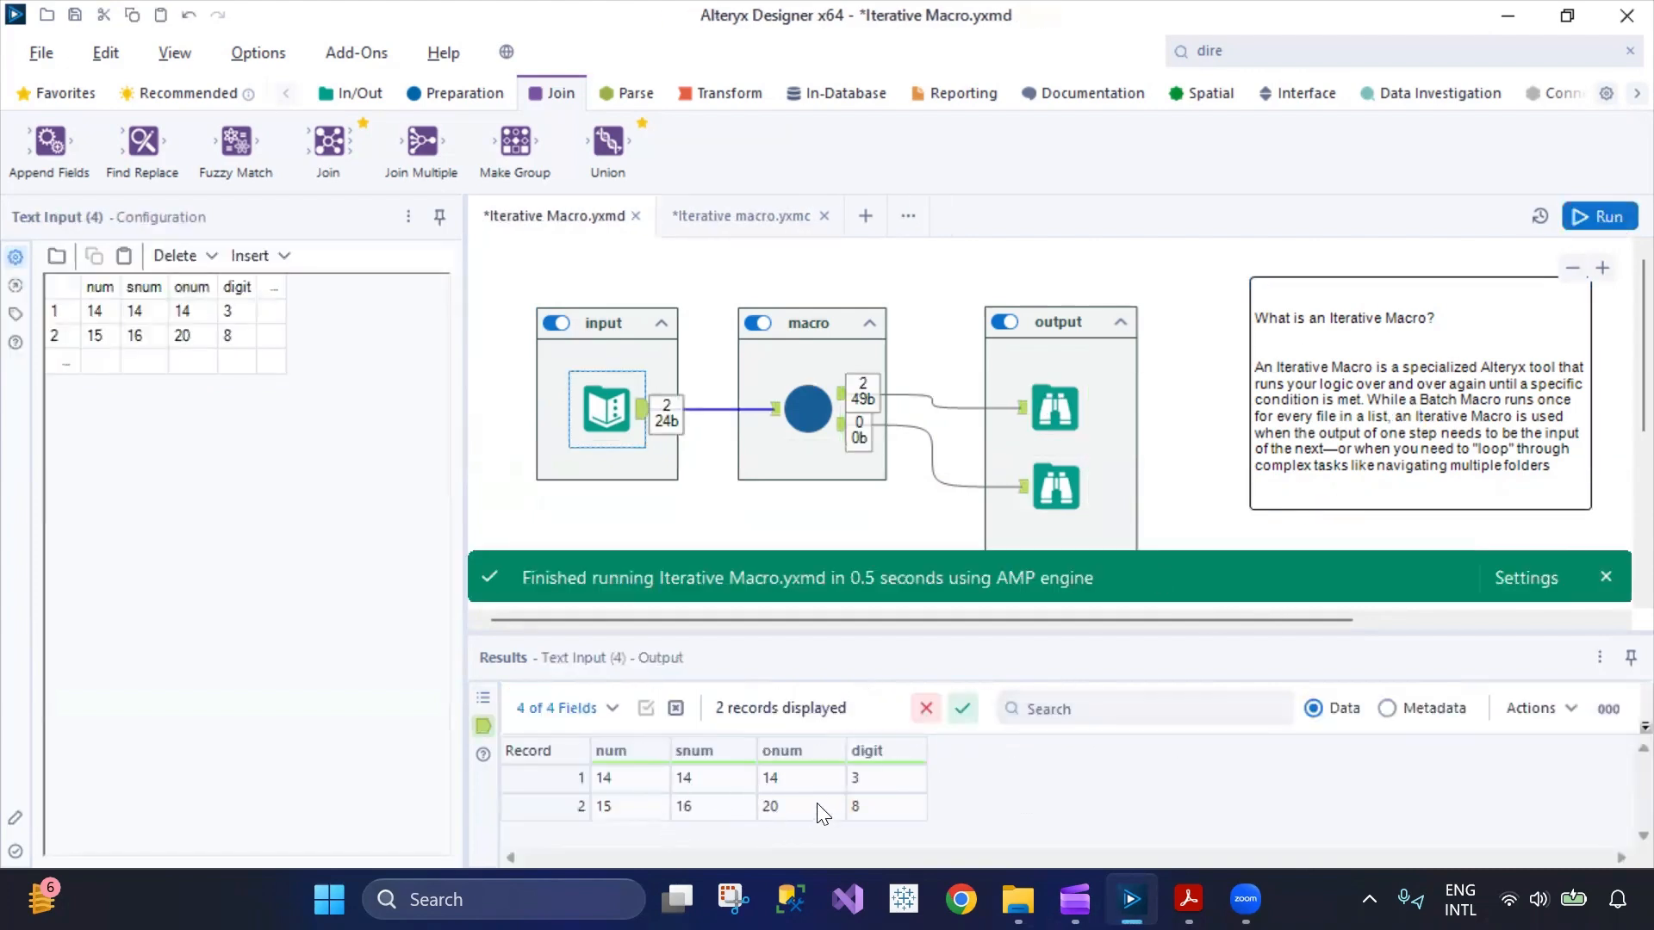
click(806, 407)
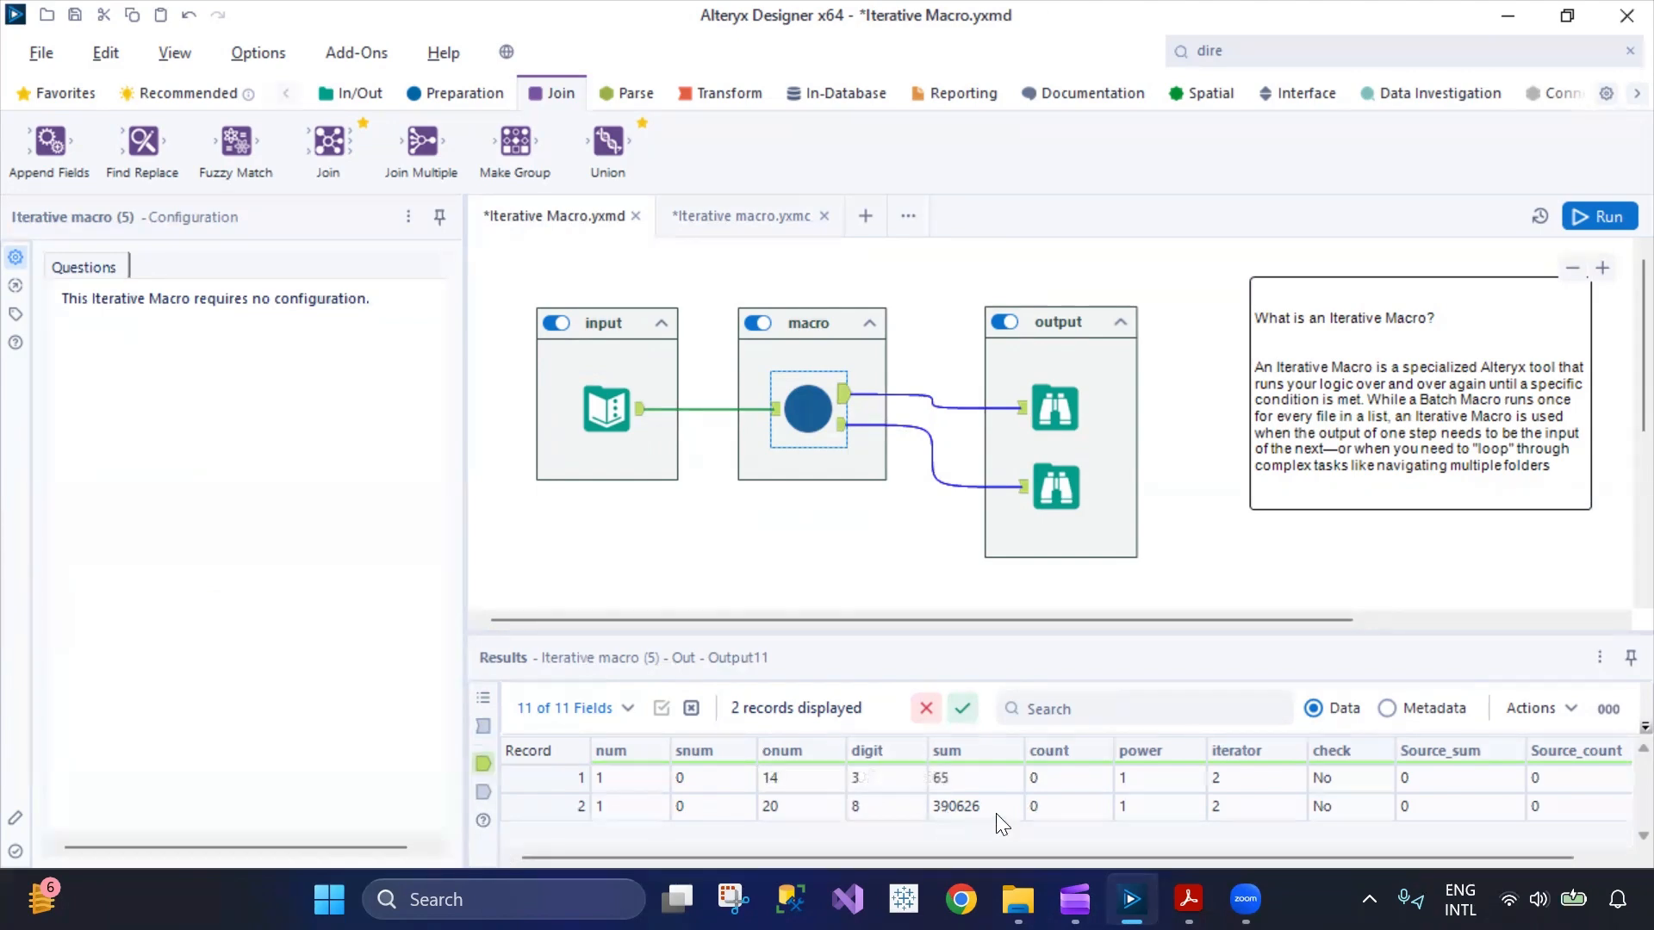
Return to Iterative macro.yxmc and inspect the Append Fields tool and the Formula tool's configuration.
click(744, 231)
click(943, 422)
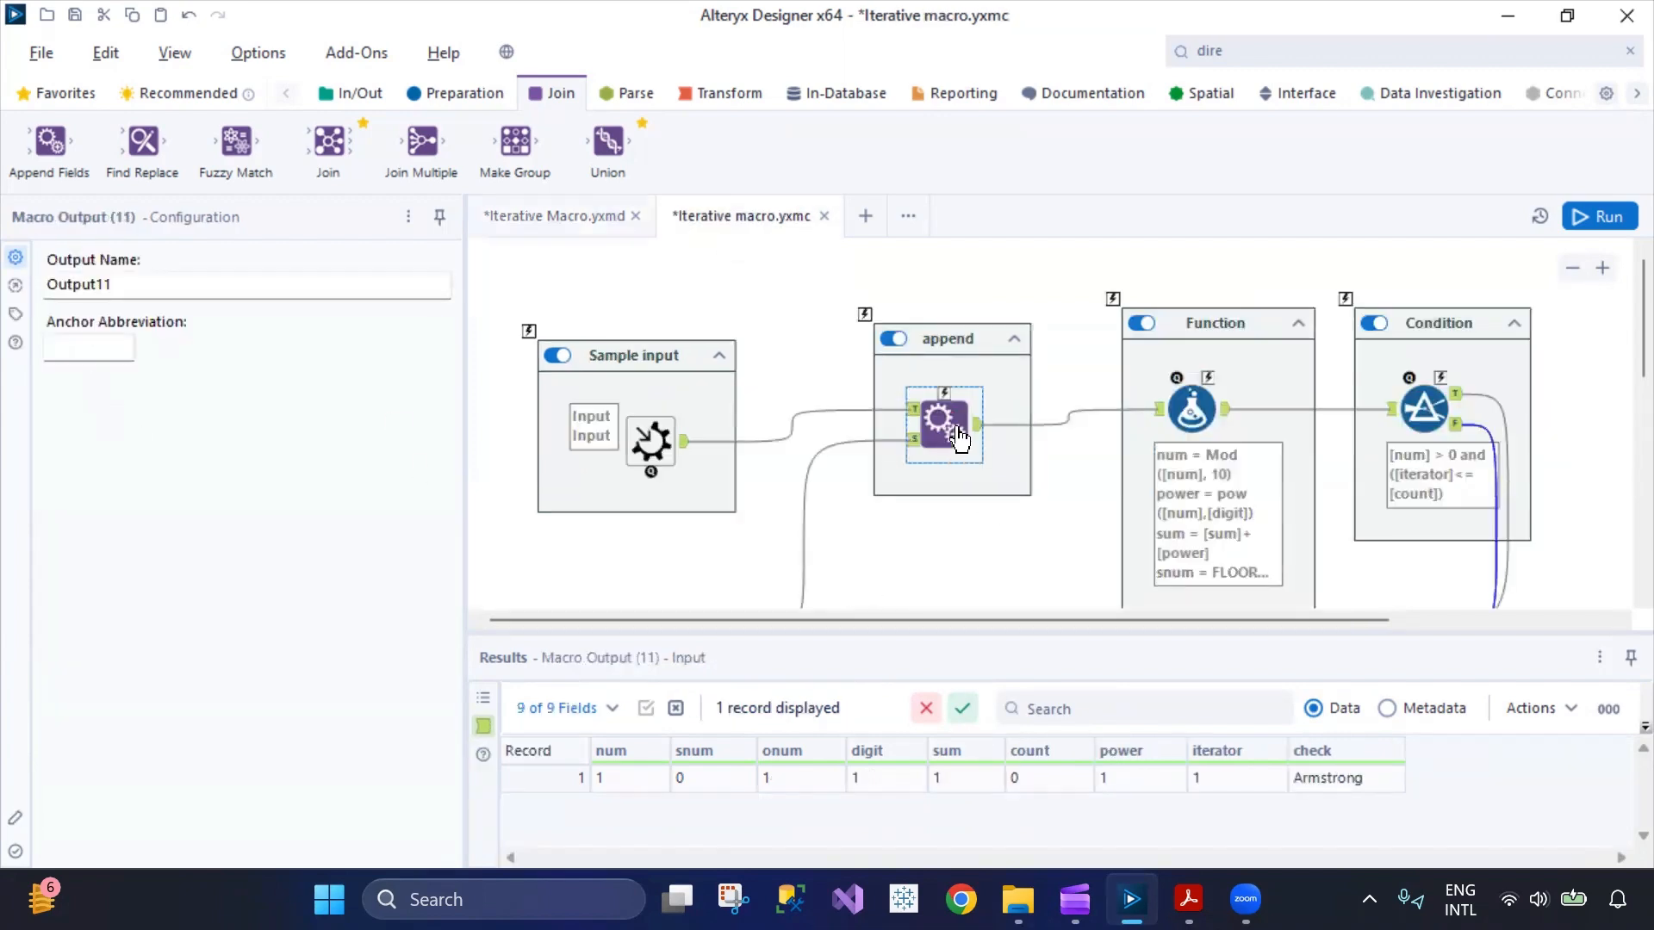
click(1188, 410)
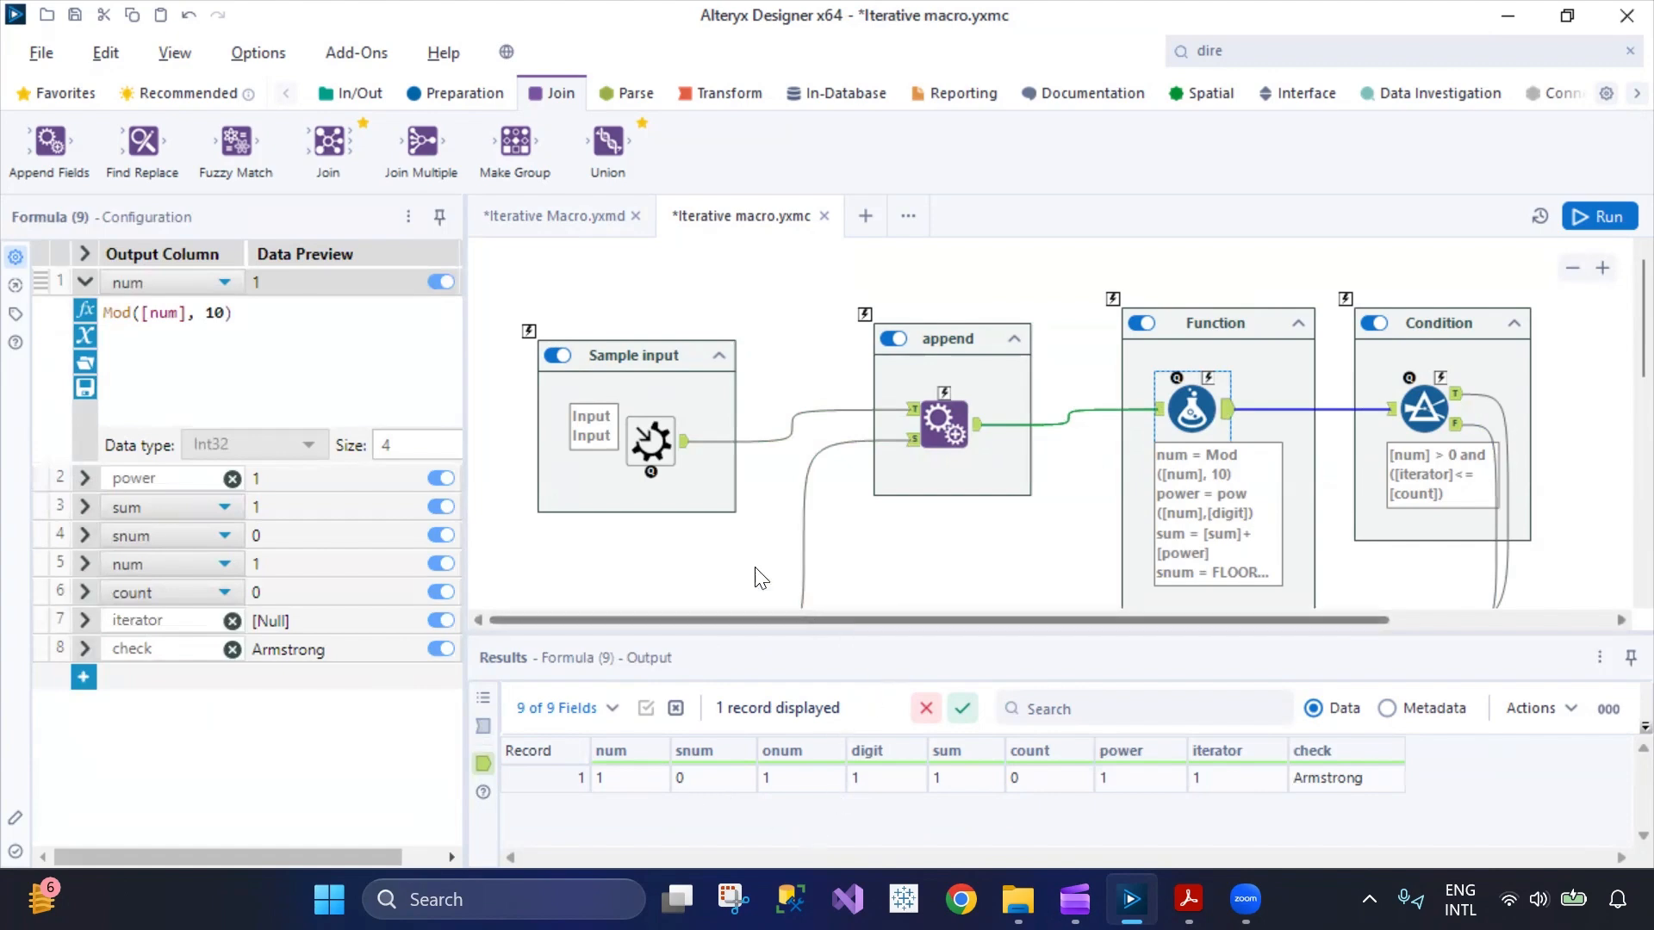
click(944, 421)
click(1191, 410)
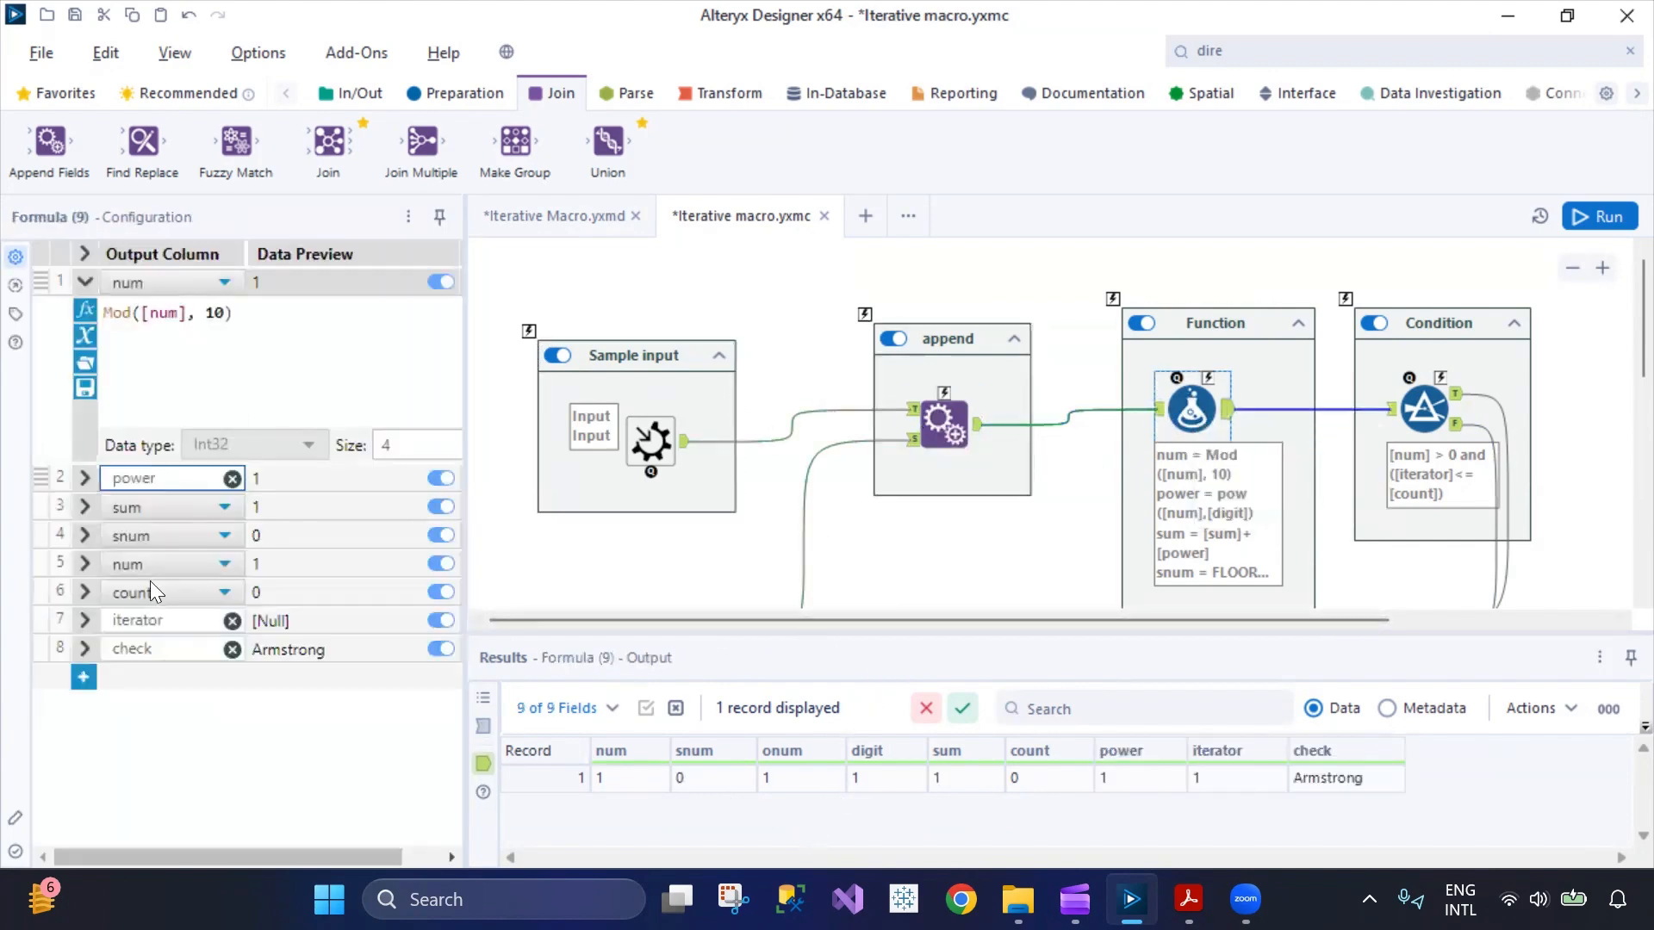
Expand the power, sum and snum expressions of the Formula tool to review the calculation.
click(85, 479)
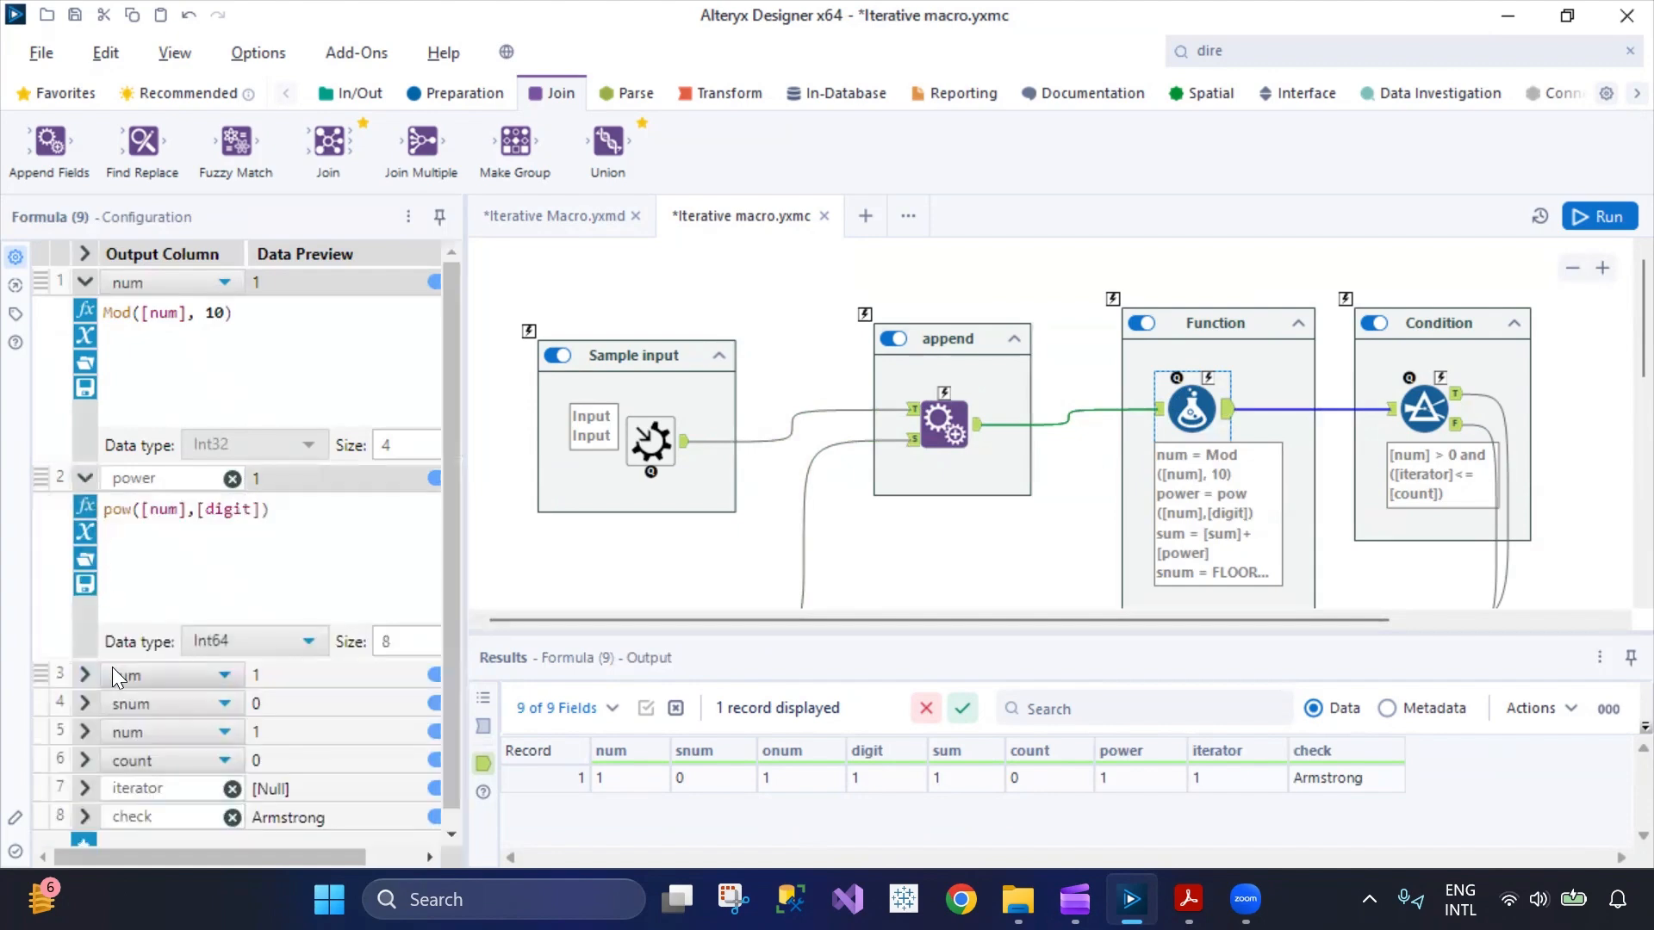
click(86, 675)
scroll(93, 714, down, 3)
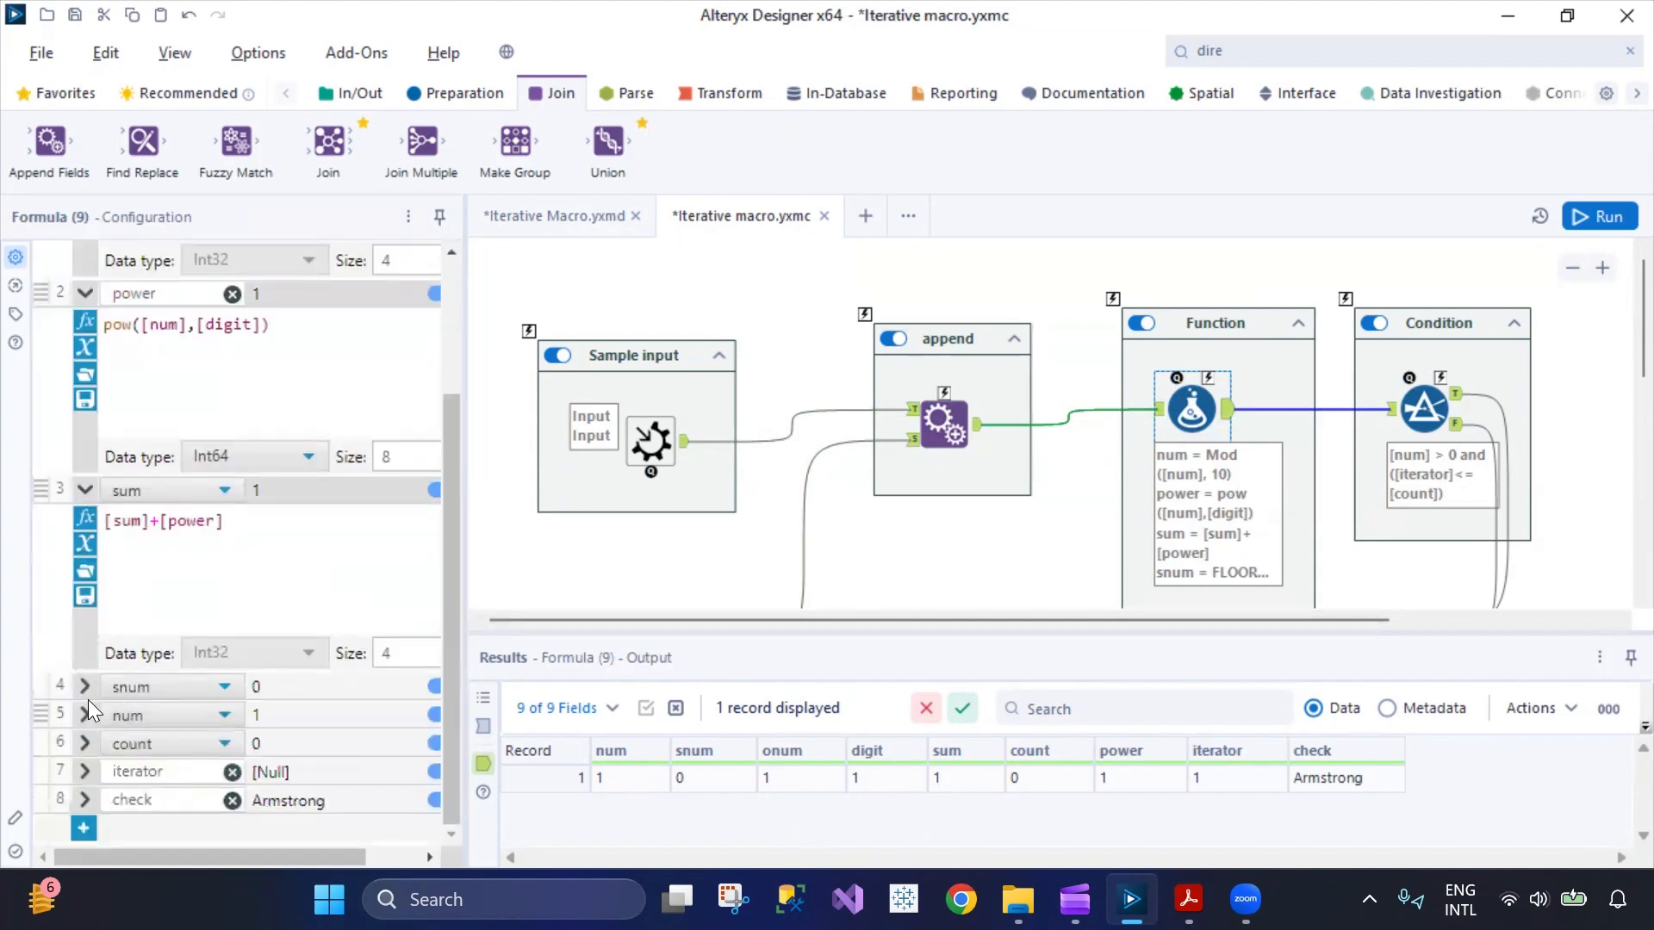
click(86, 686)
scroll(215, 603, down, 3)
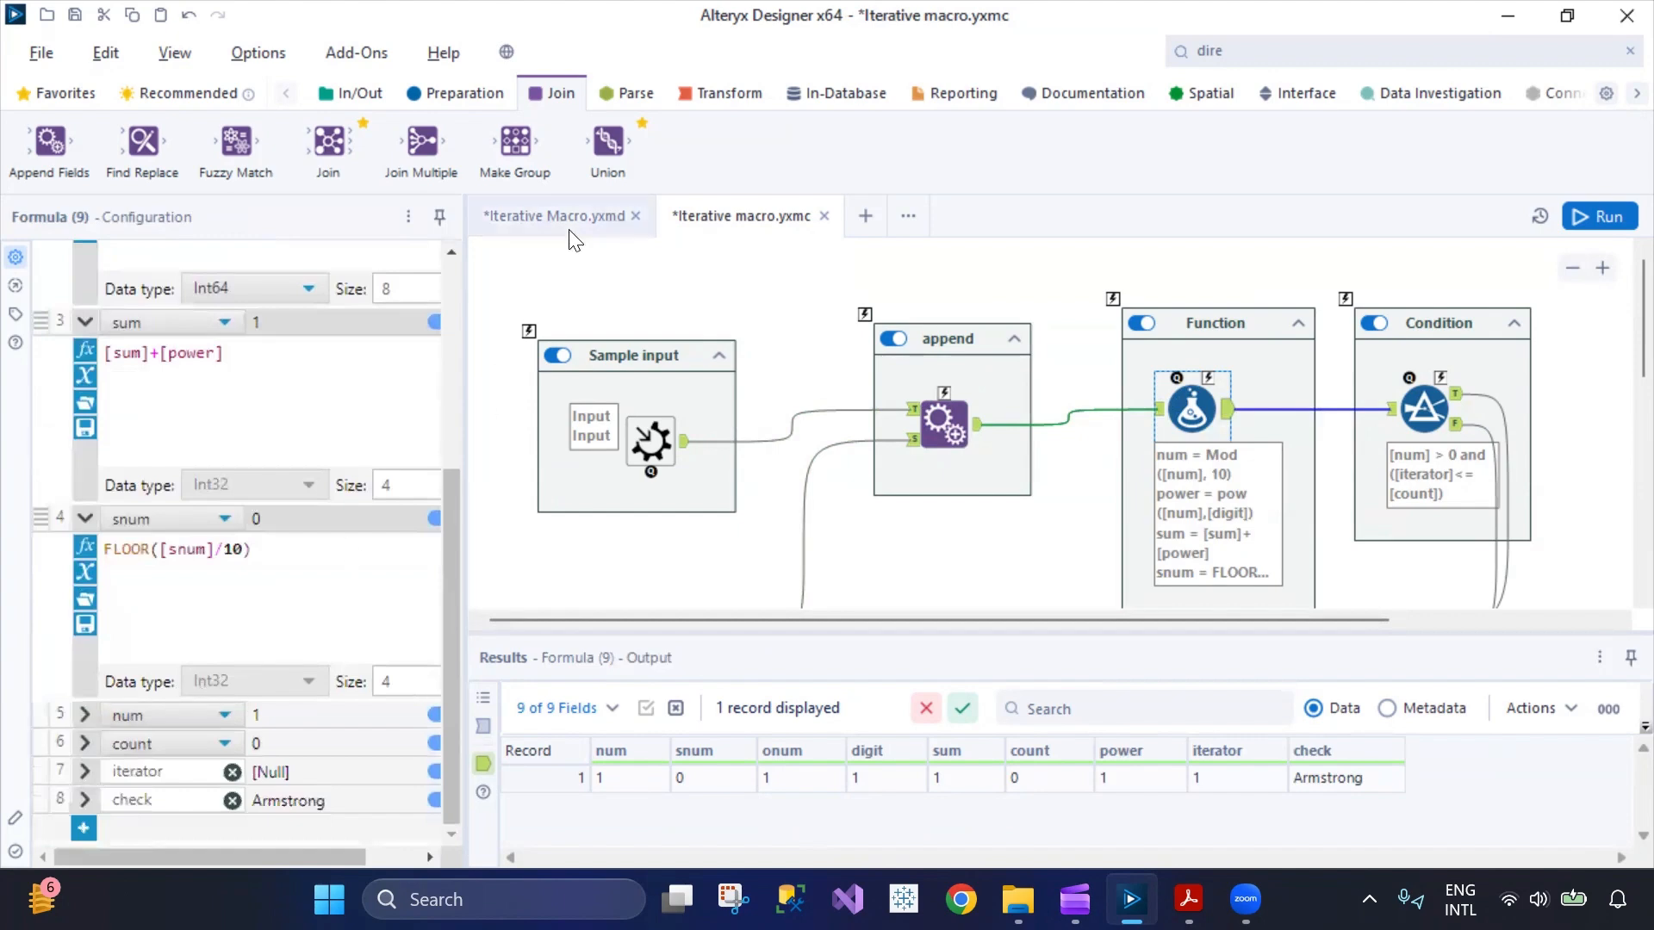
Return to Iterative Macro.yxmd and examine the remaining columns of the macro's output records.
click(569, 217)
drag(1250, 859, 1492, 866)
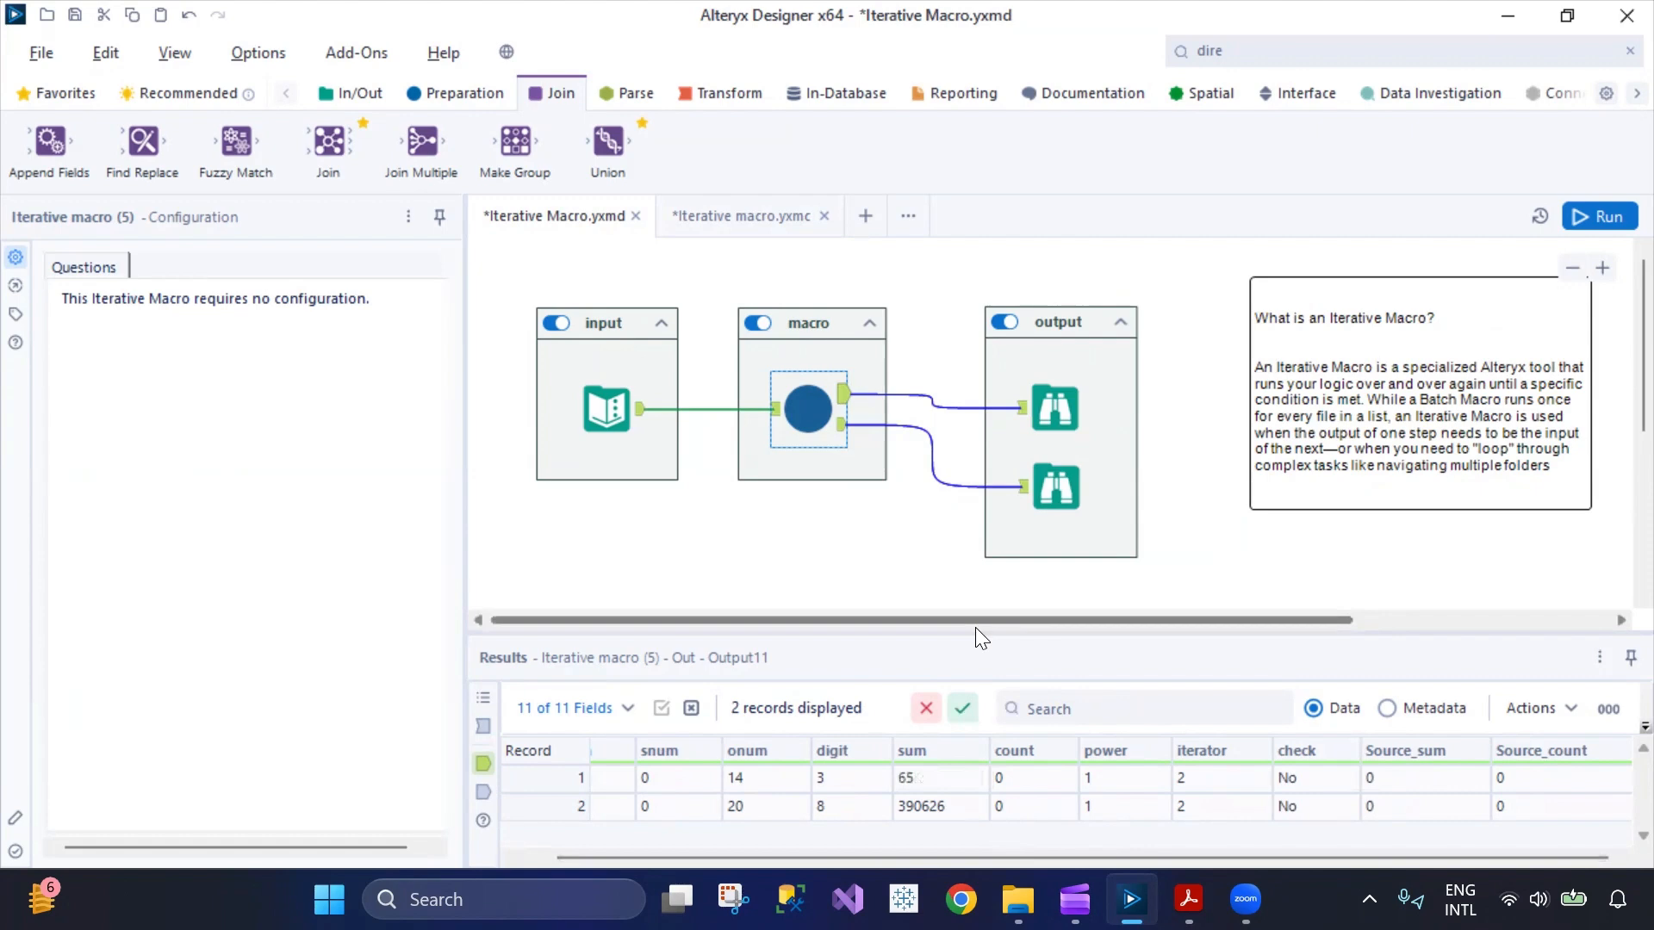
Alternate between Iterative Macro.yxmd and Iterative macro.yxmc to compare the macro's output records with its Formula tool, ending on the macro.
drag(975, 627, 966, 599)
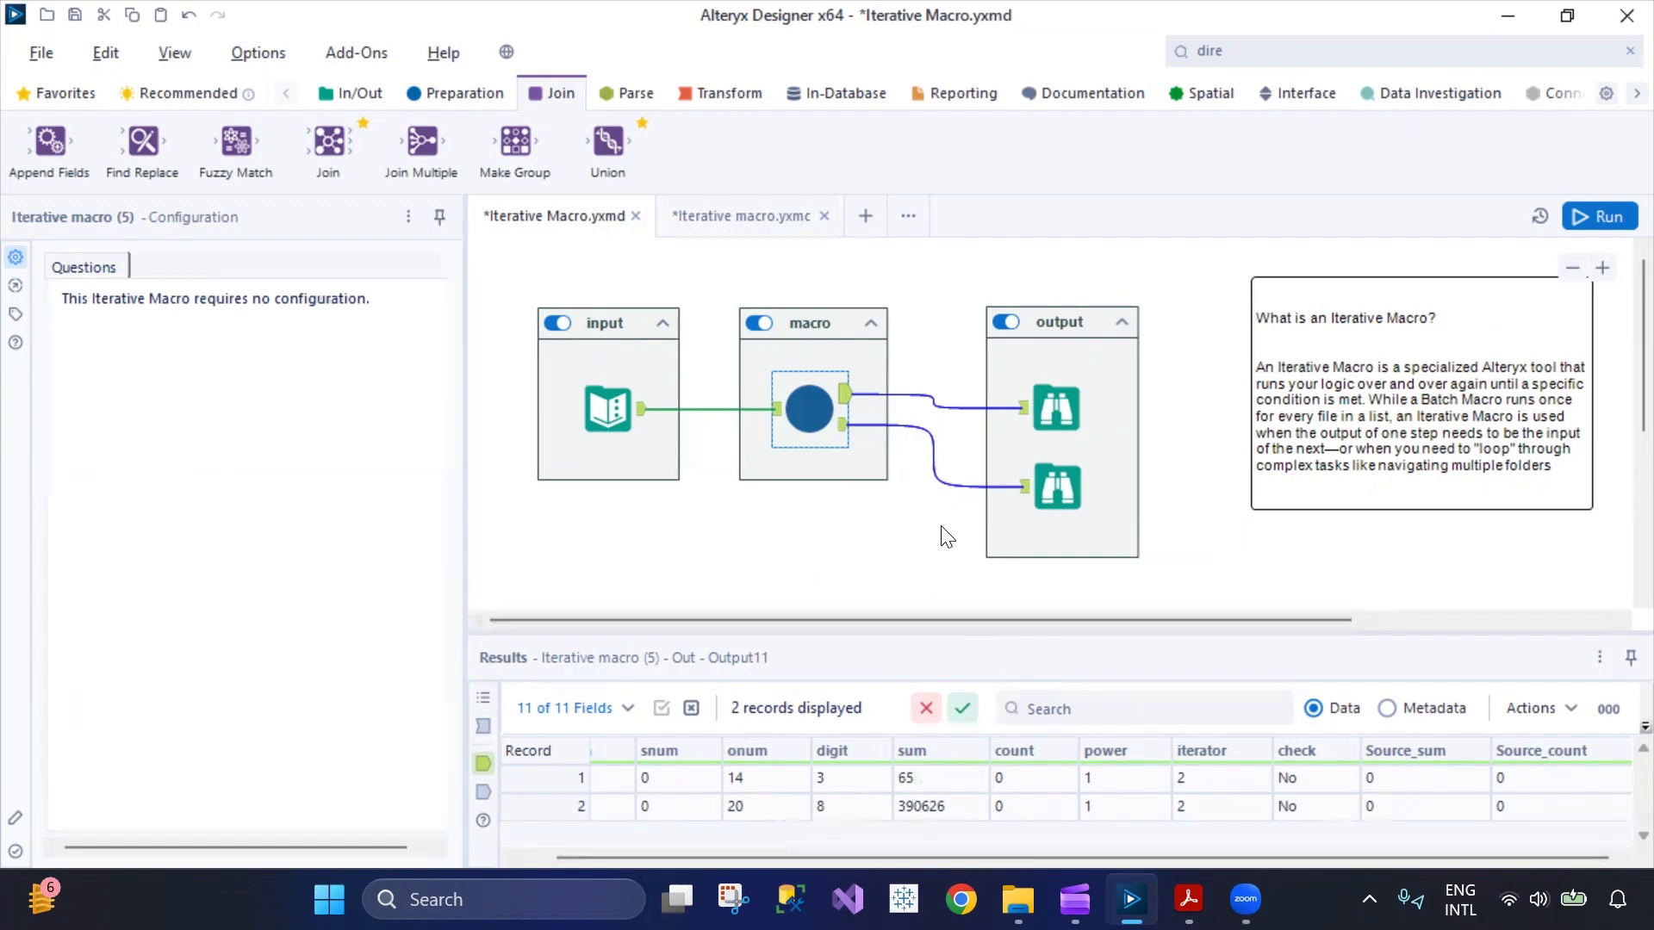
click(742, 215)
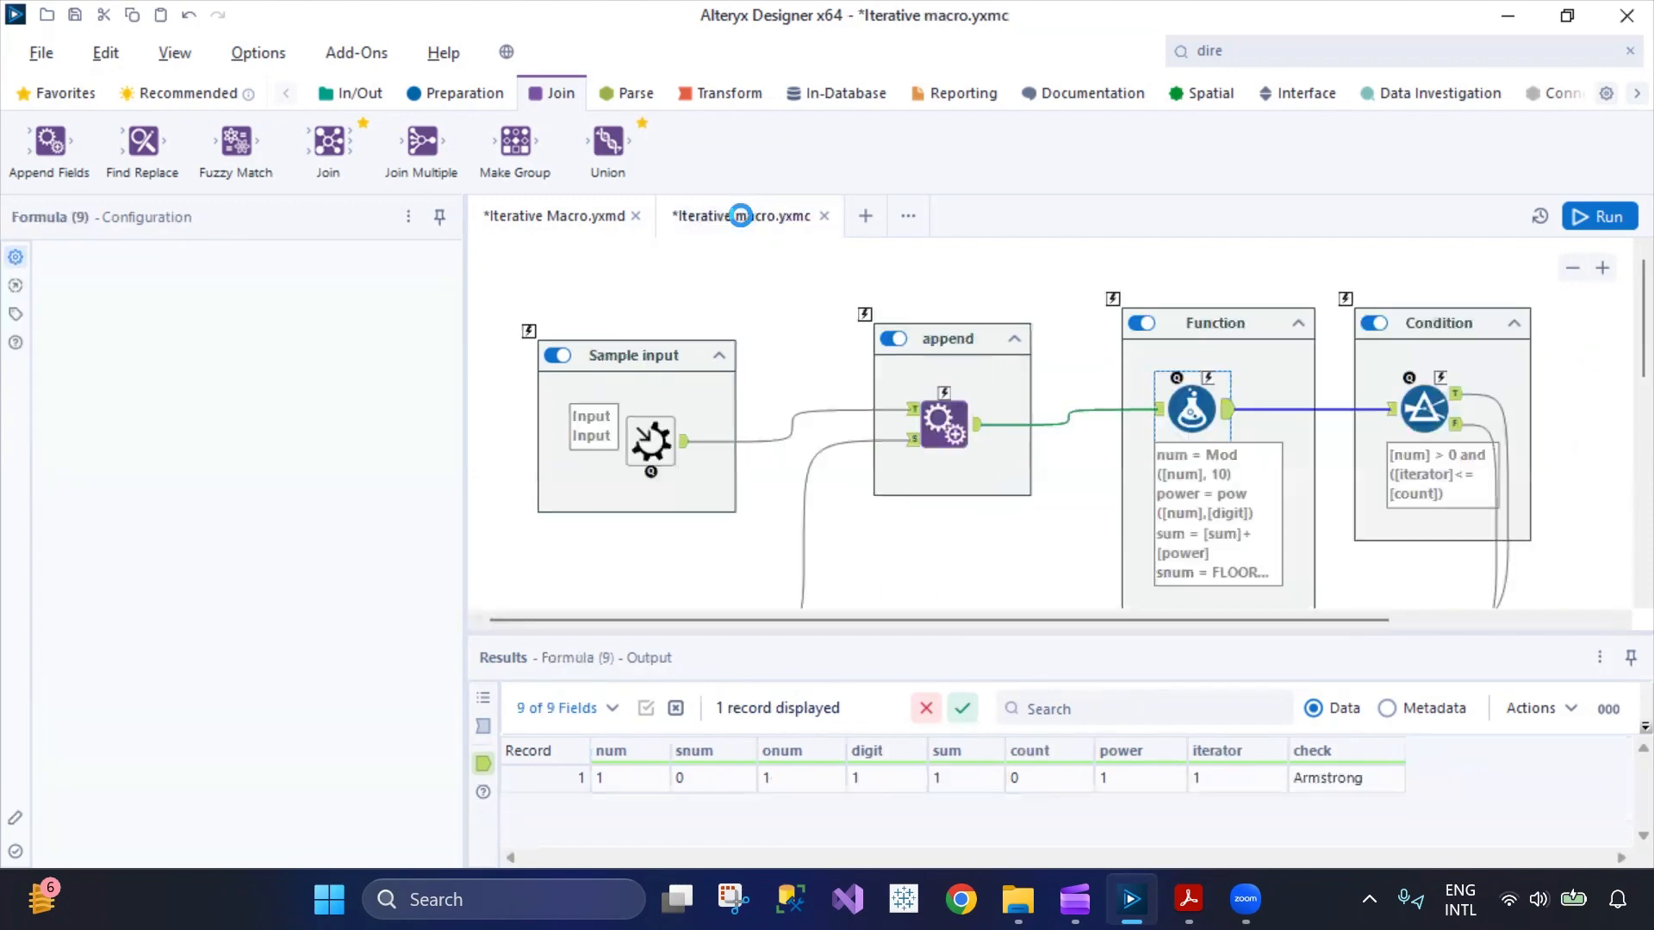
click(560, 215)
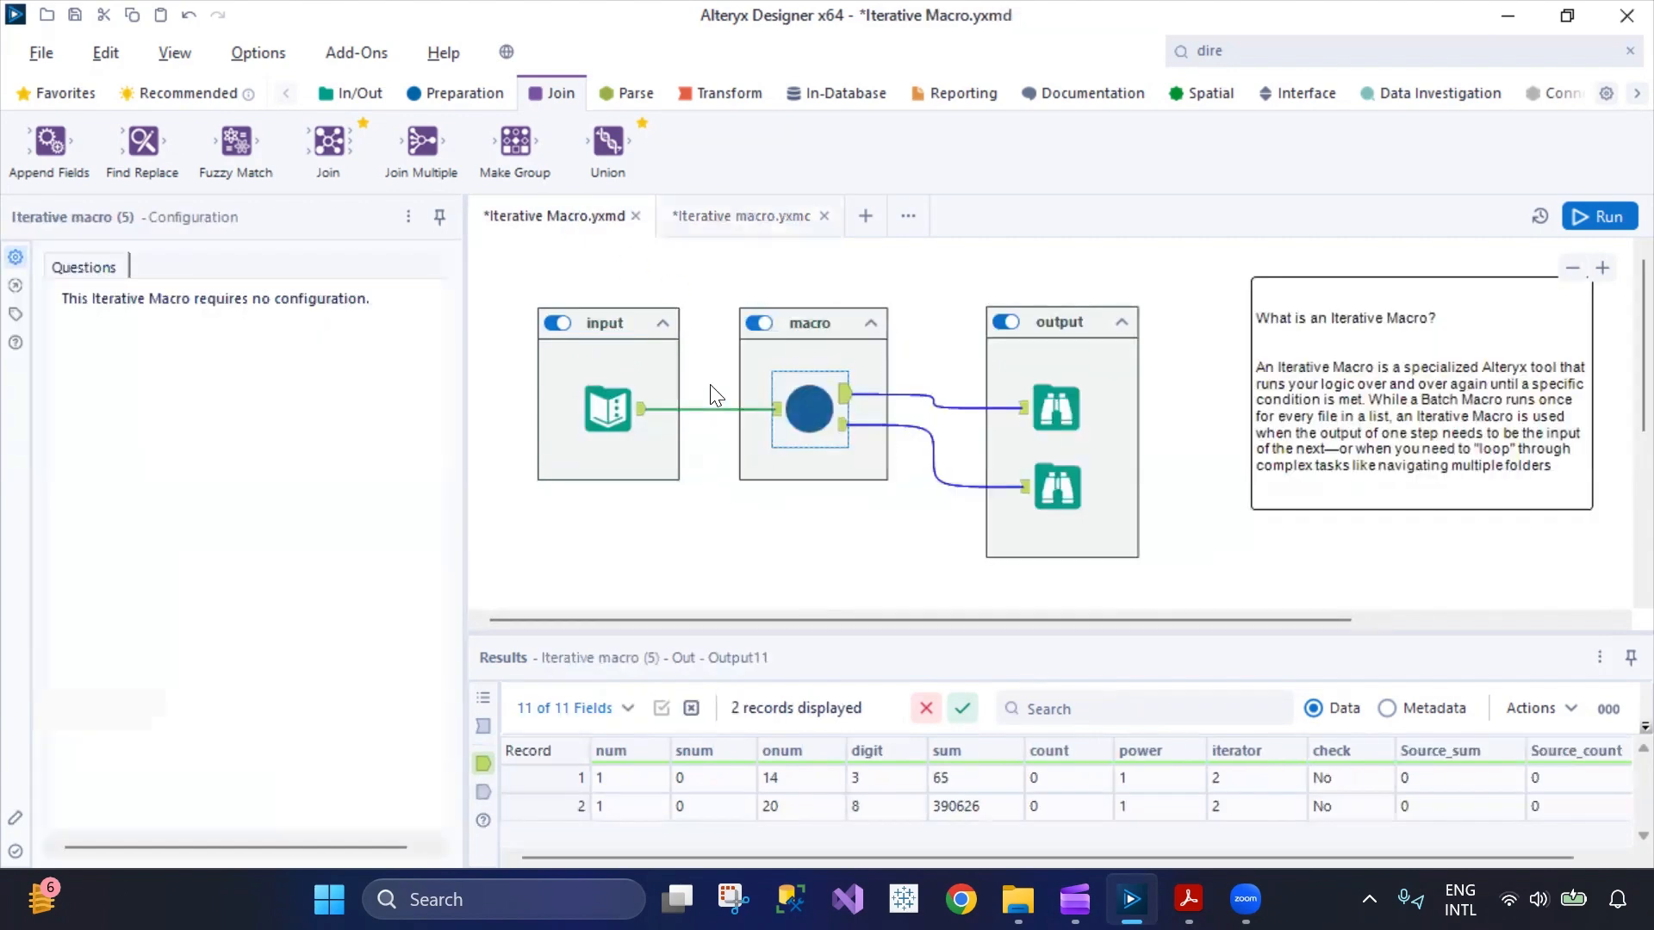
click(745, 225)
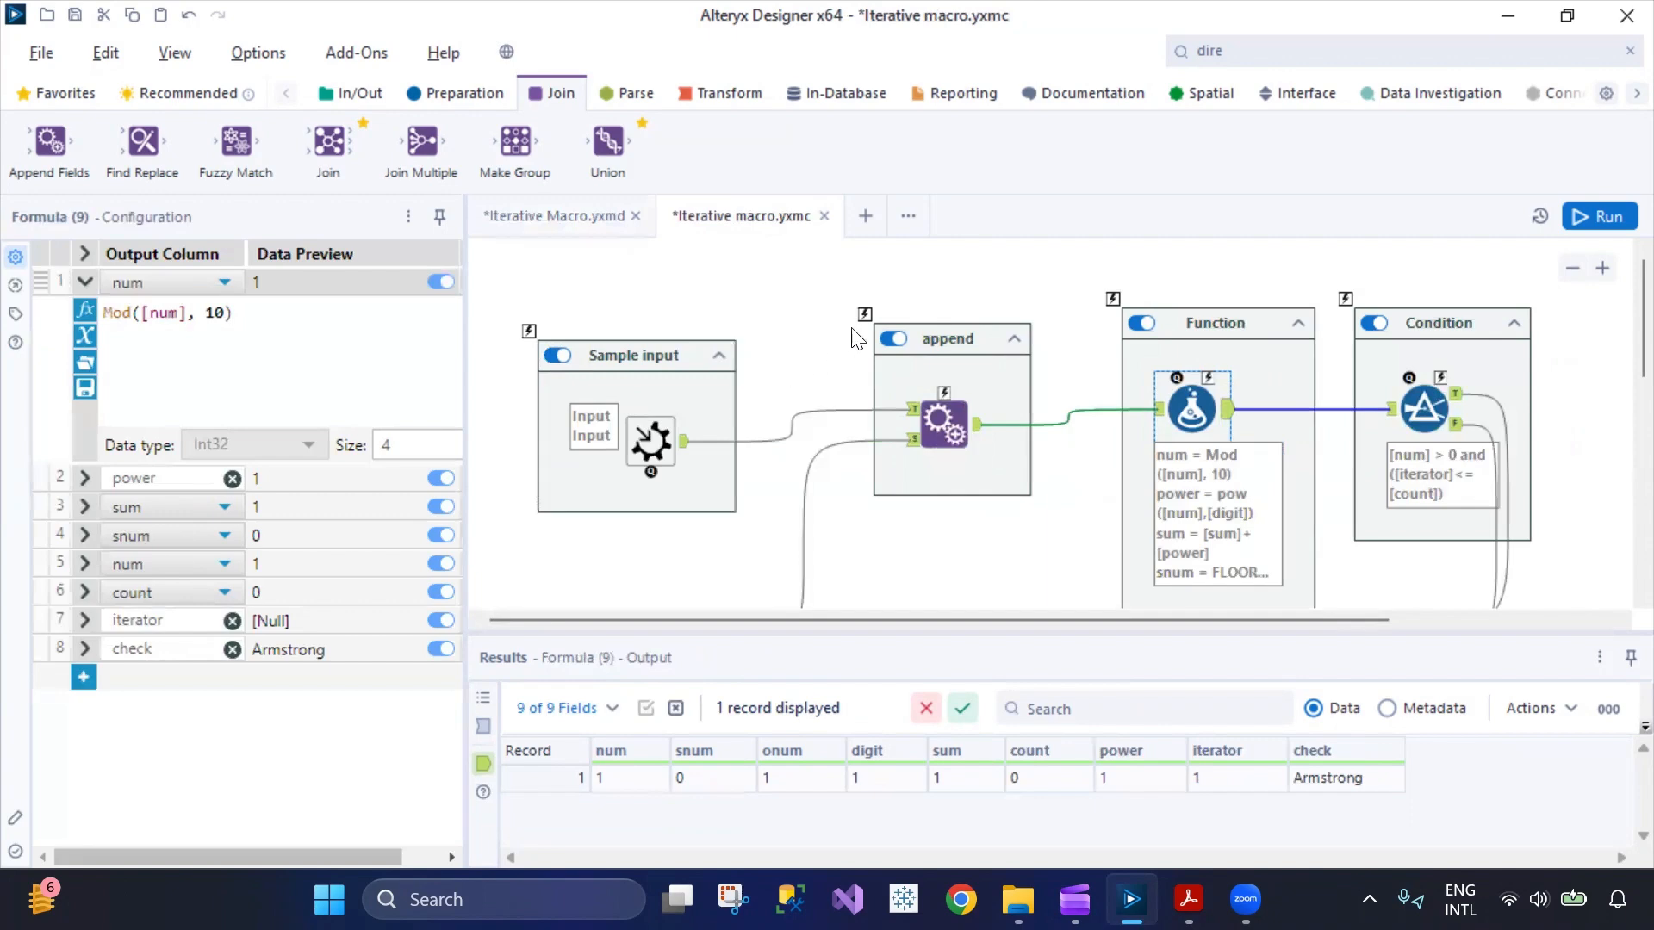
Switch to the Alteryx 100-day learning plan PDF in Acrobat, review the upcoming topics after Day 42, and return to Alteryx Designer.
click(1188, 899)
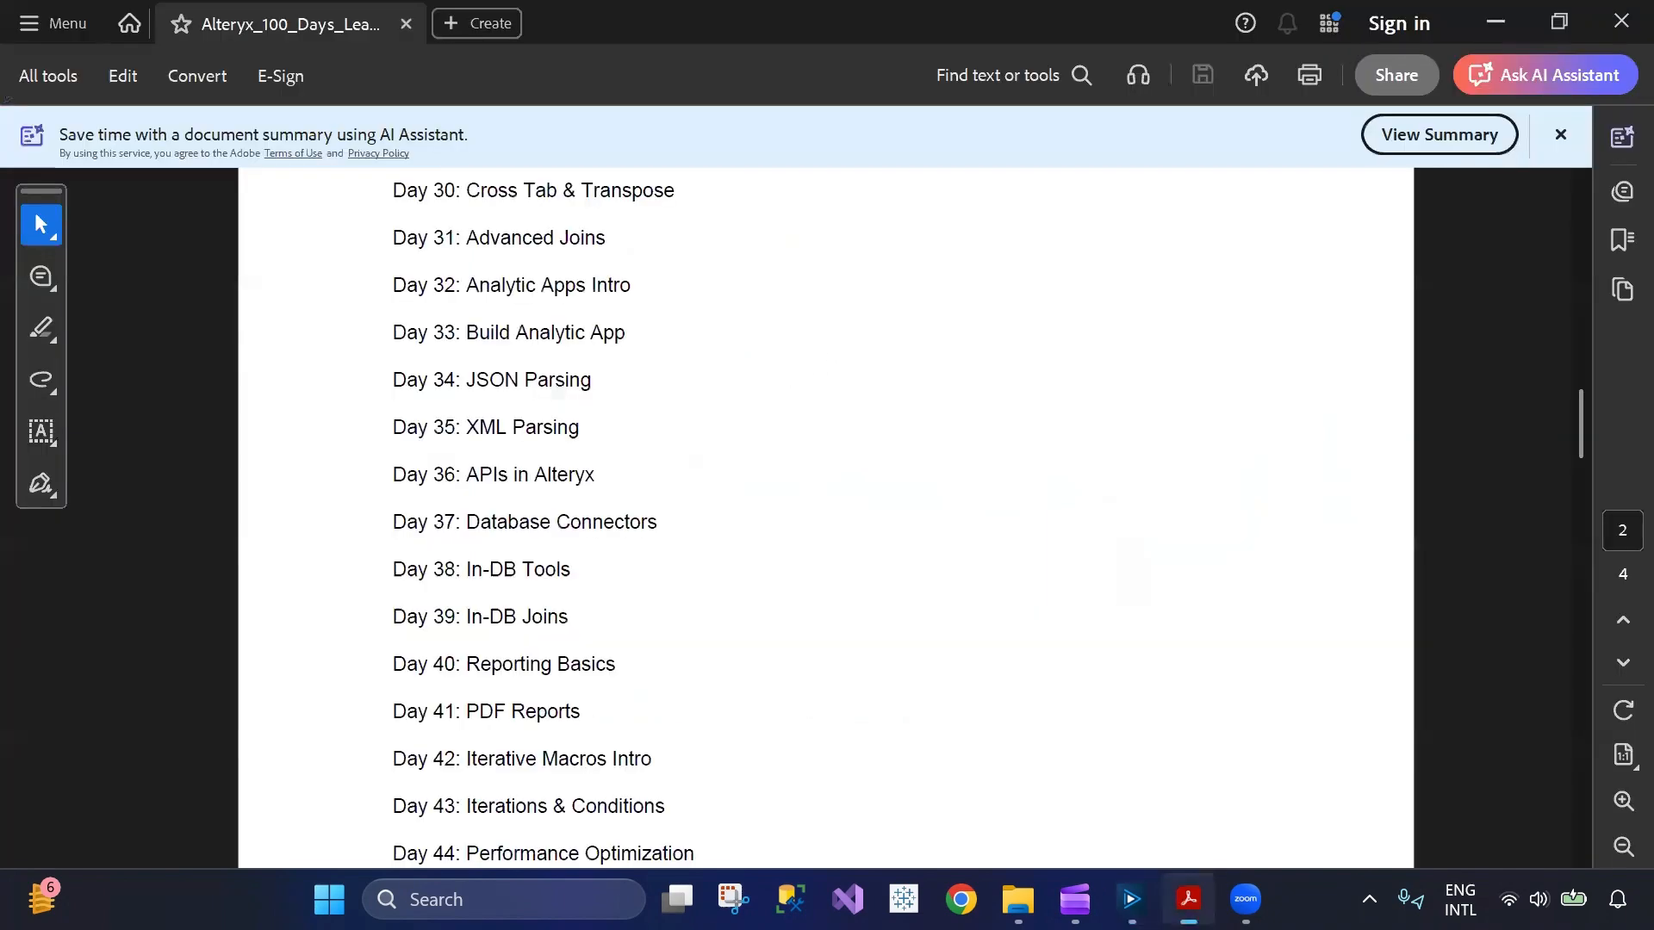
scroll(698, 591, down, 8)
scroll(696, 589, up, 4)
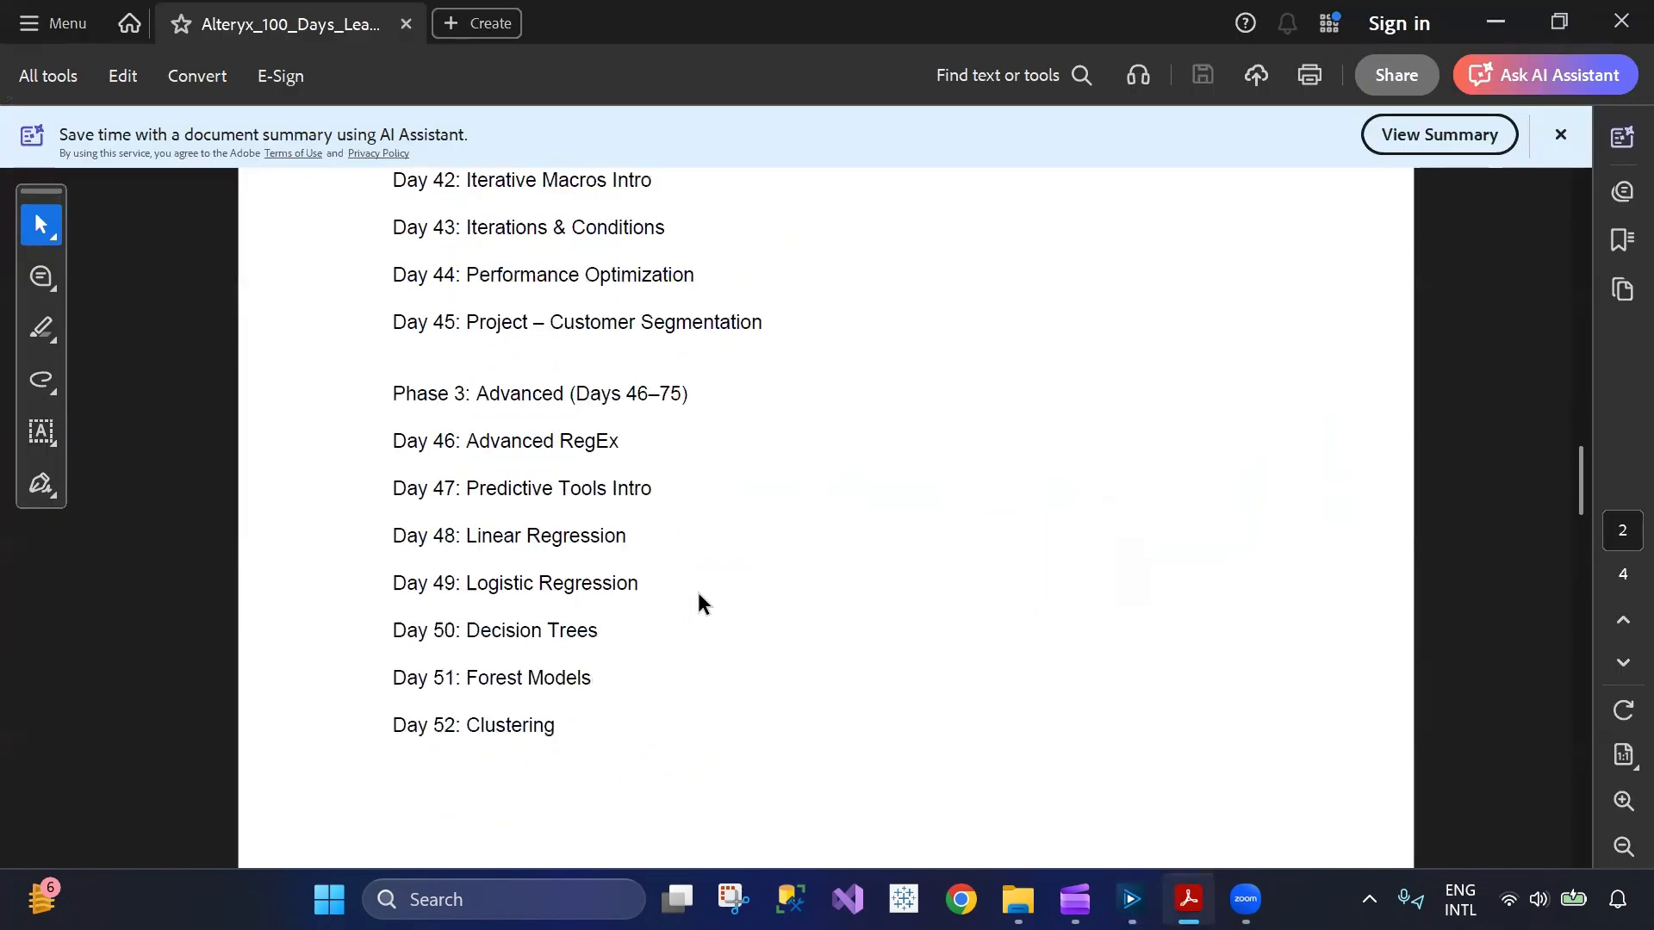
click(1188, 899)
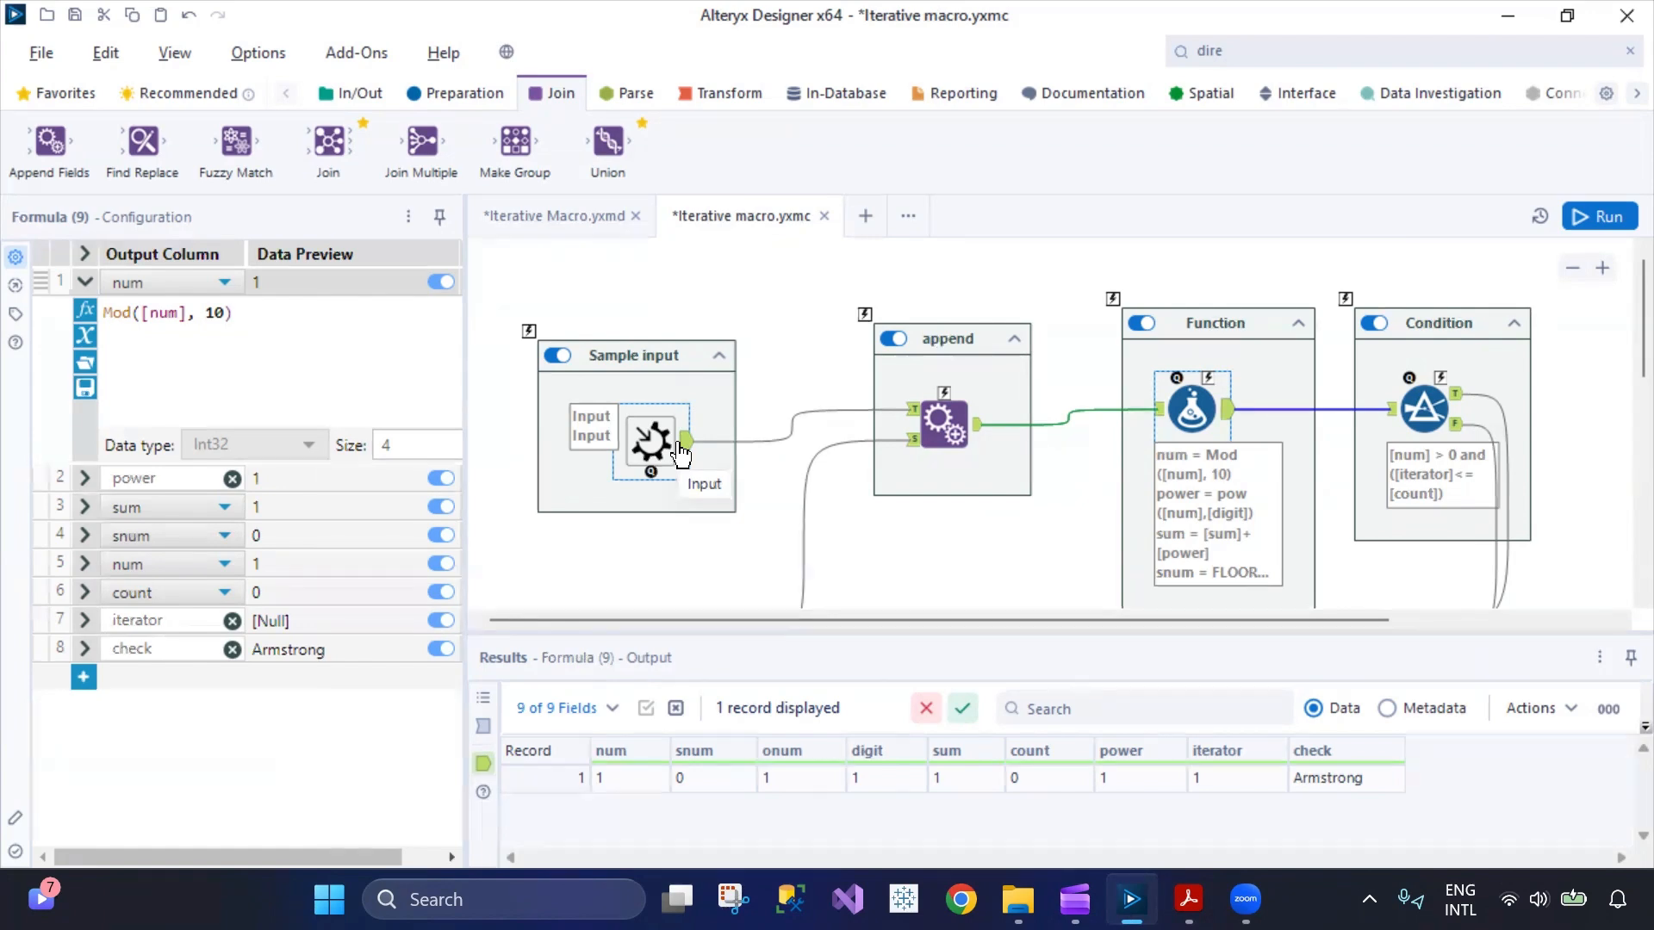
Search Designer for "iterative macro" and open the community lesson "Creating an Iterative Macro" in the browser.
click(1187, 53)
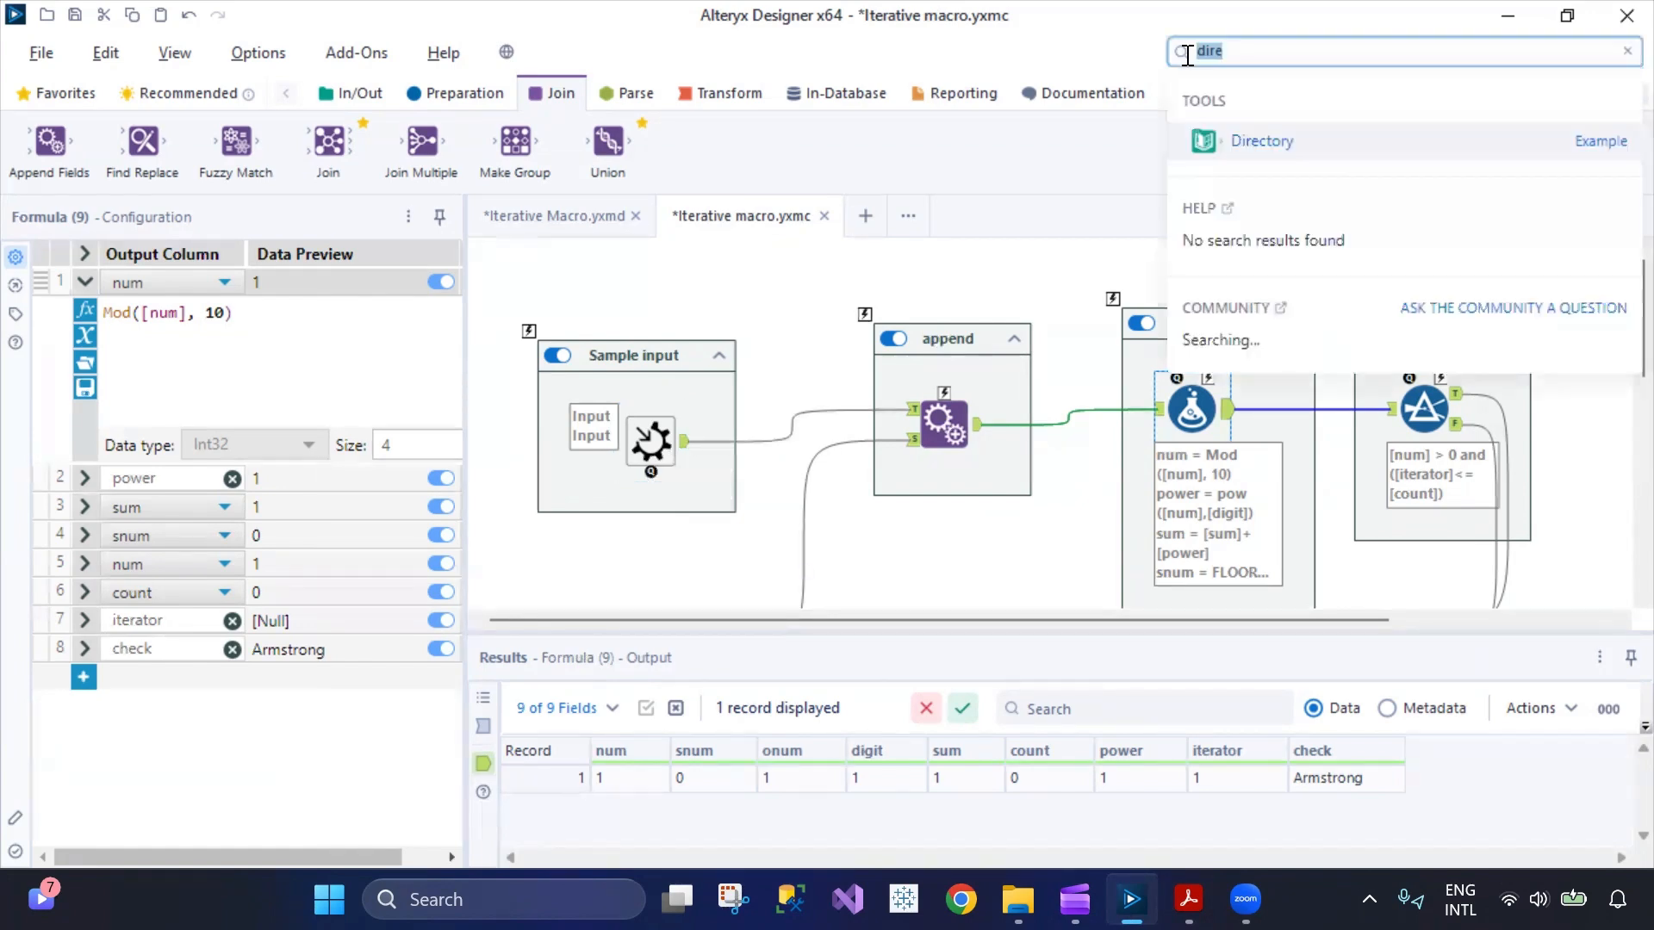
text(itera)
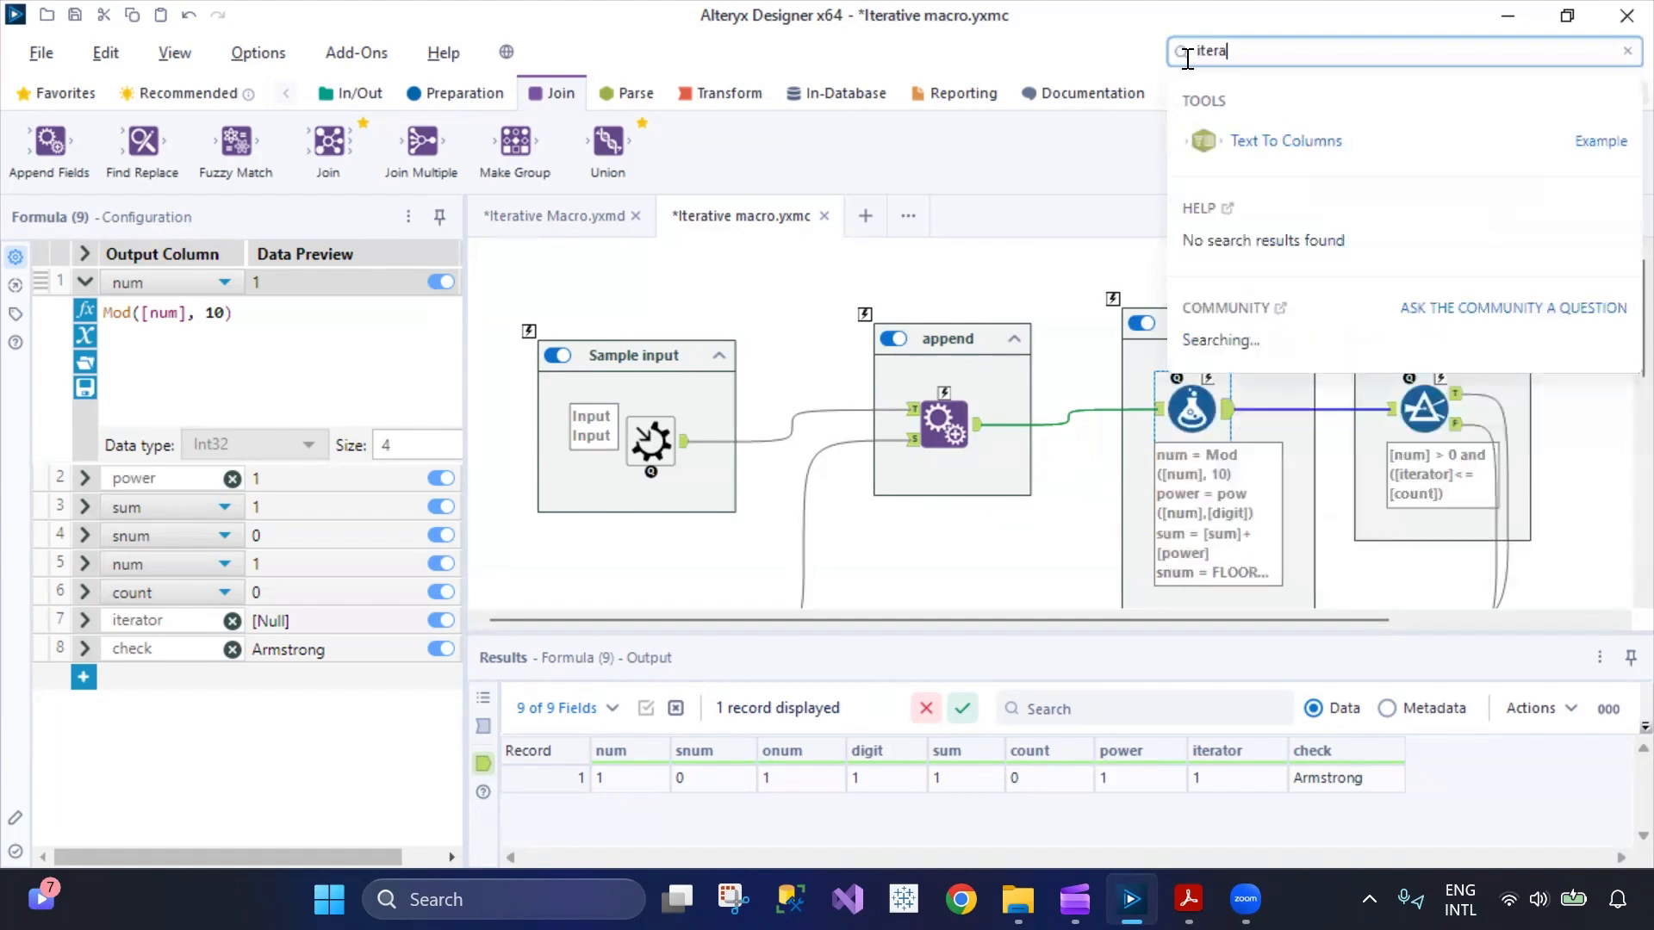
text(ti)
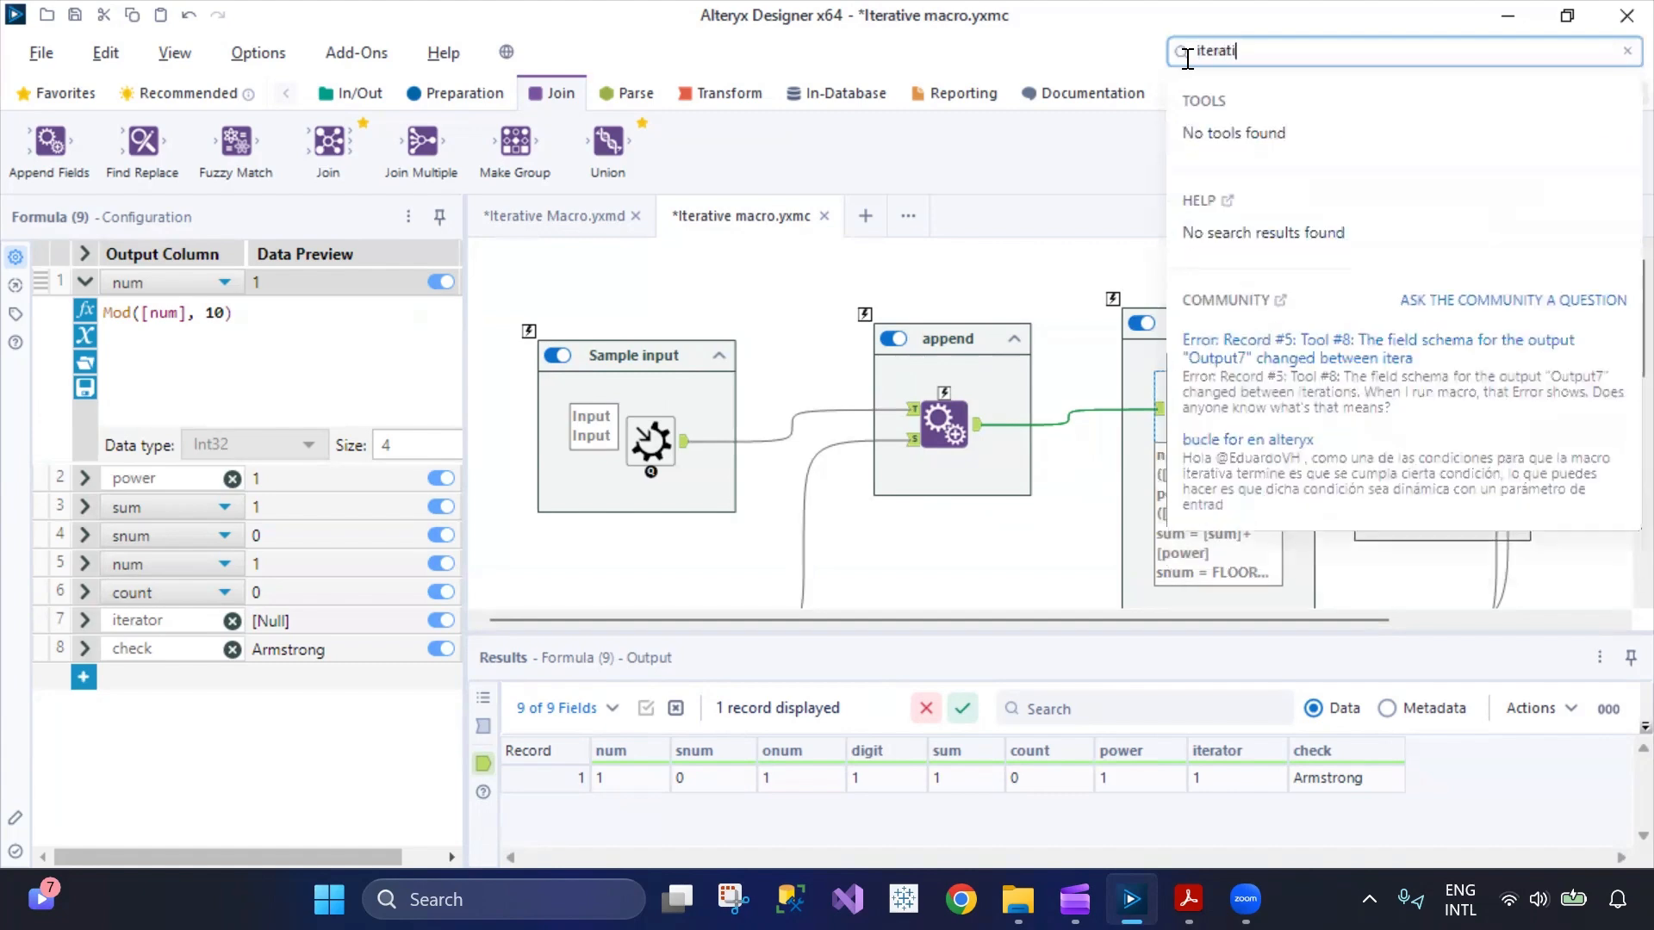
text(ve macro)
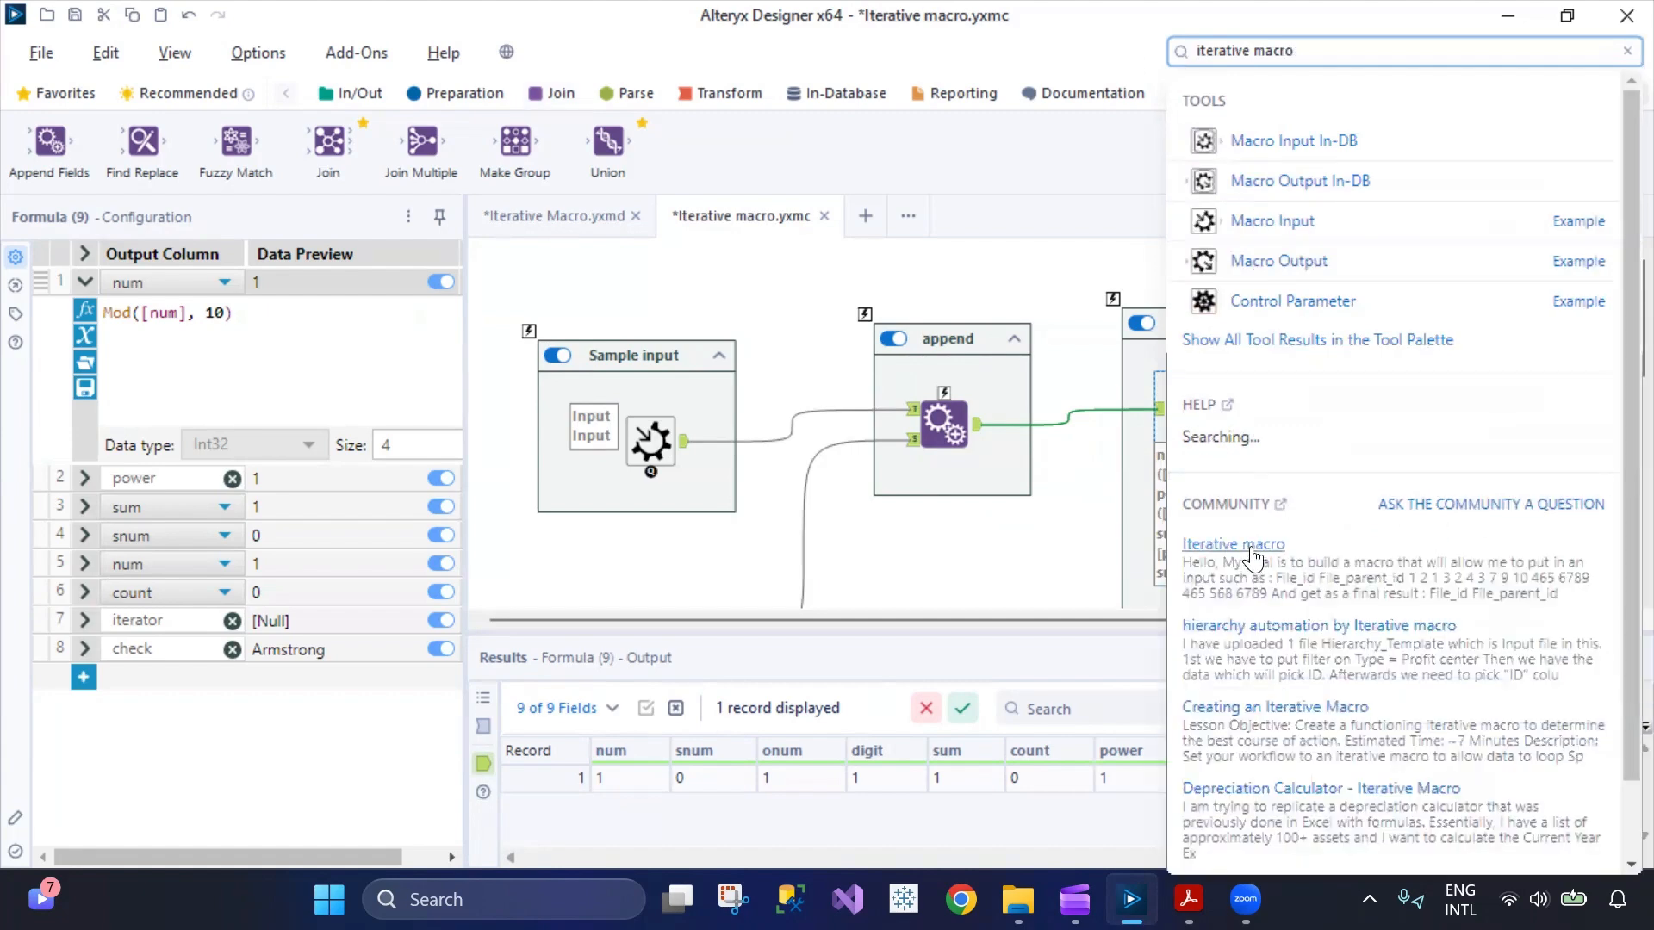
click(1285, 726)
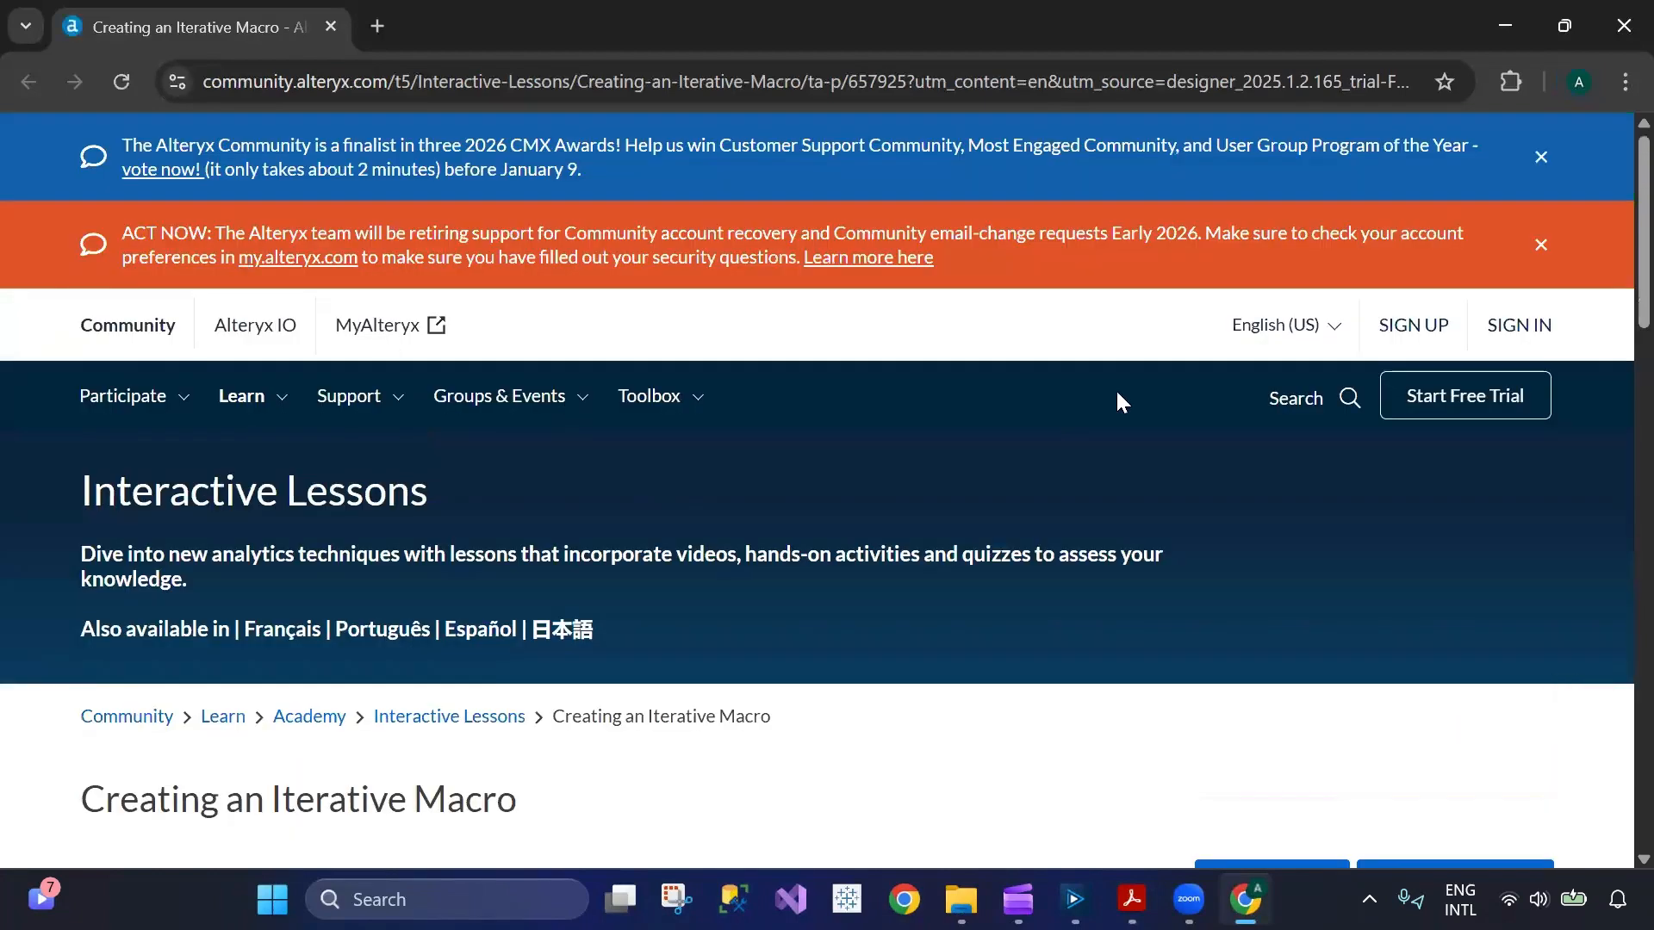
Find the lesson page's Recommendations and open the discussion "hierarchy automation by Iterative macro".
scroll(1070, 469, down, 7)
scroll(823, 482, down, 15)
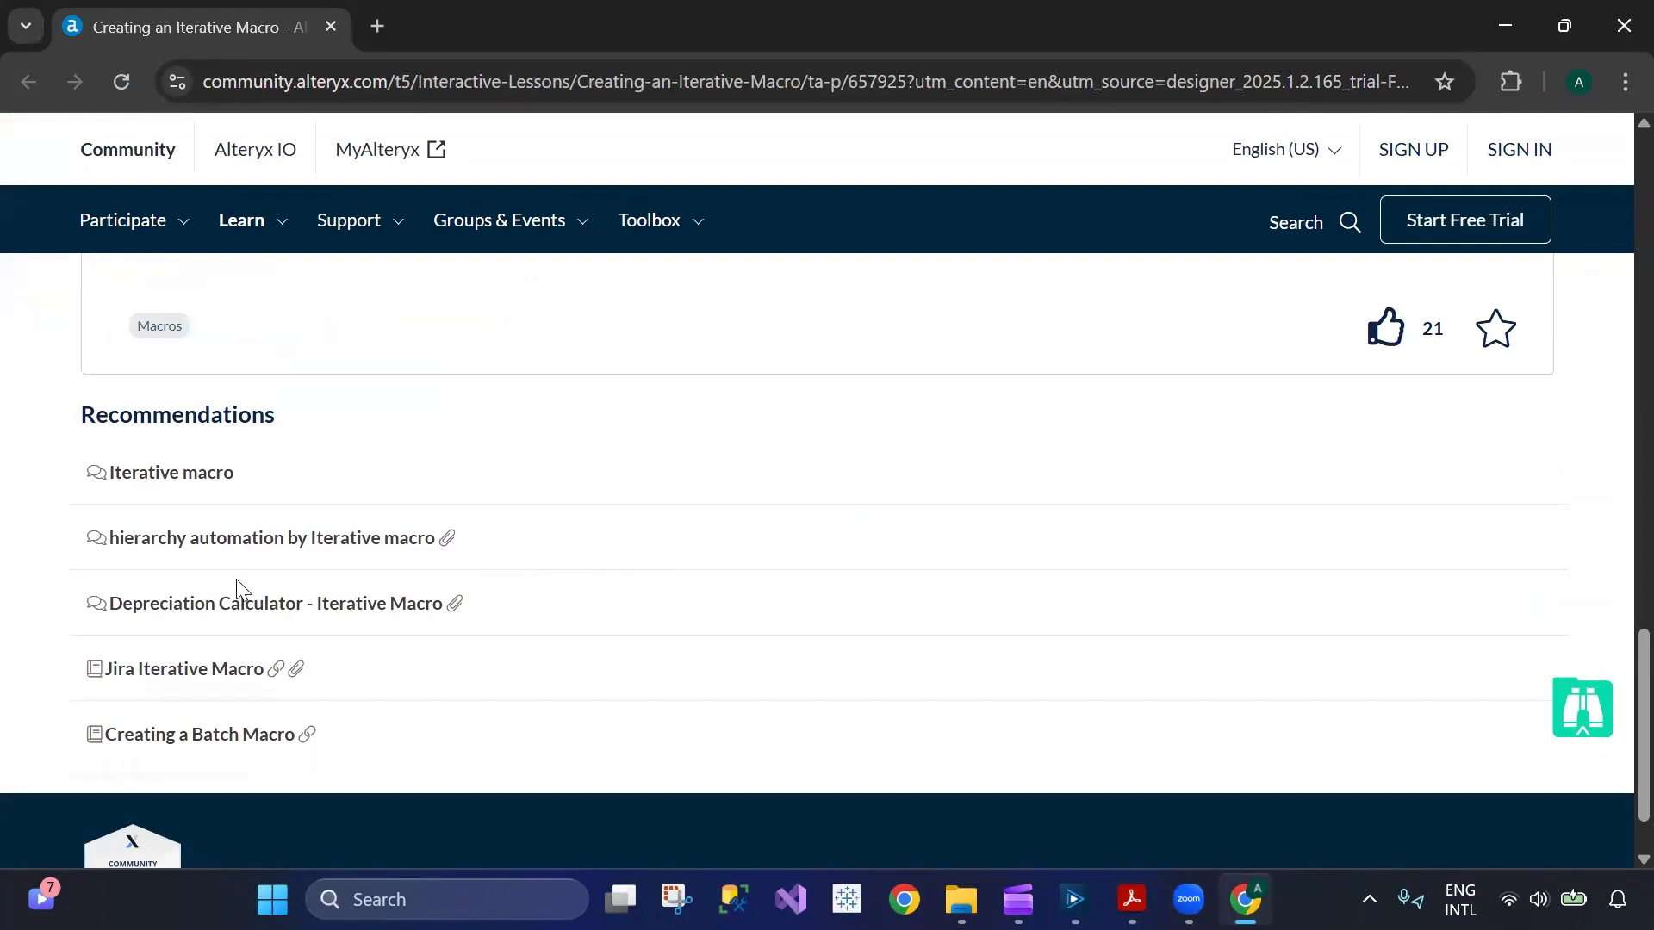
mouse_move(270, 258)
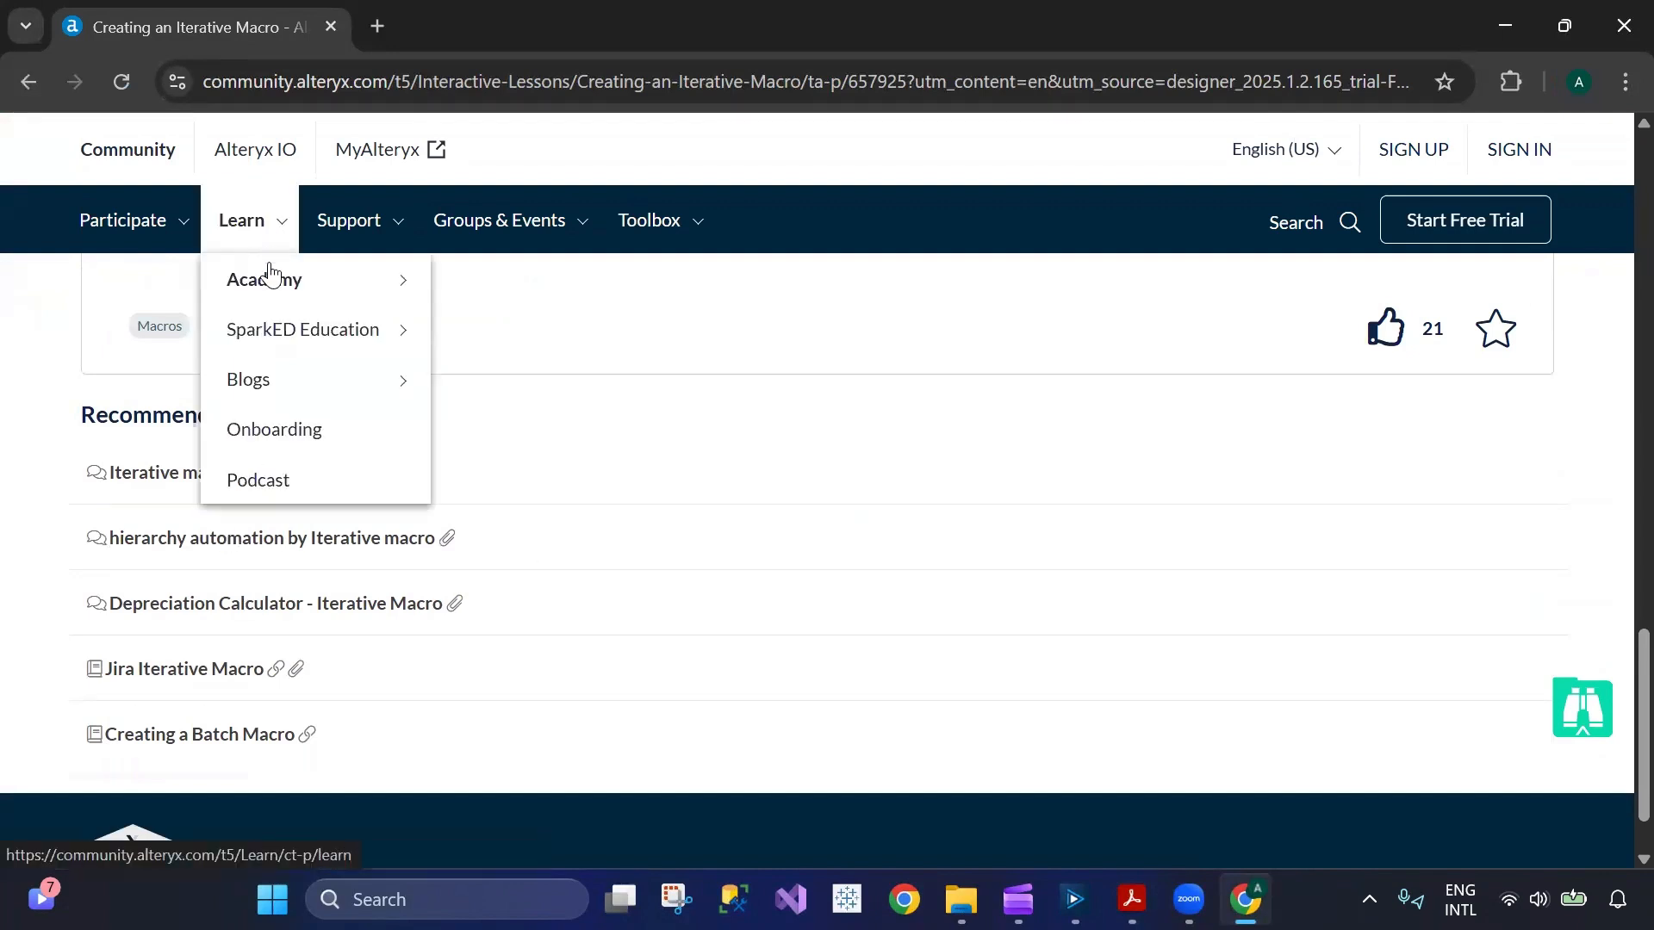
click(250, 552)
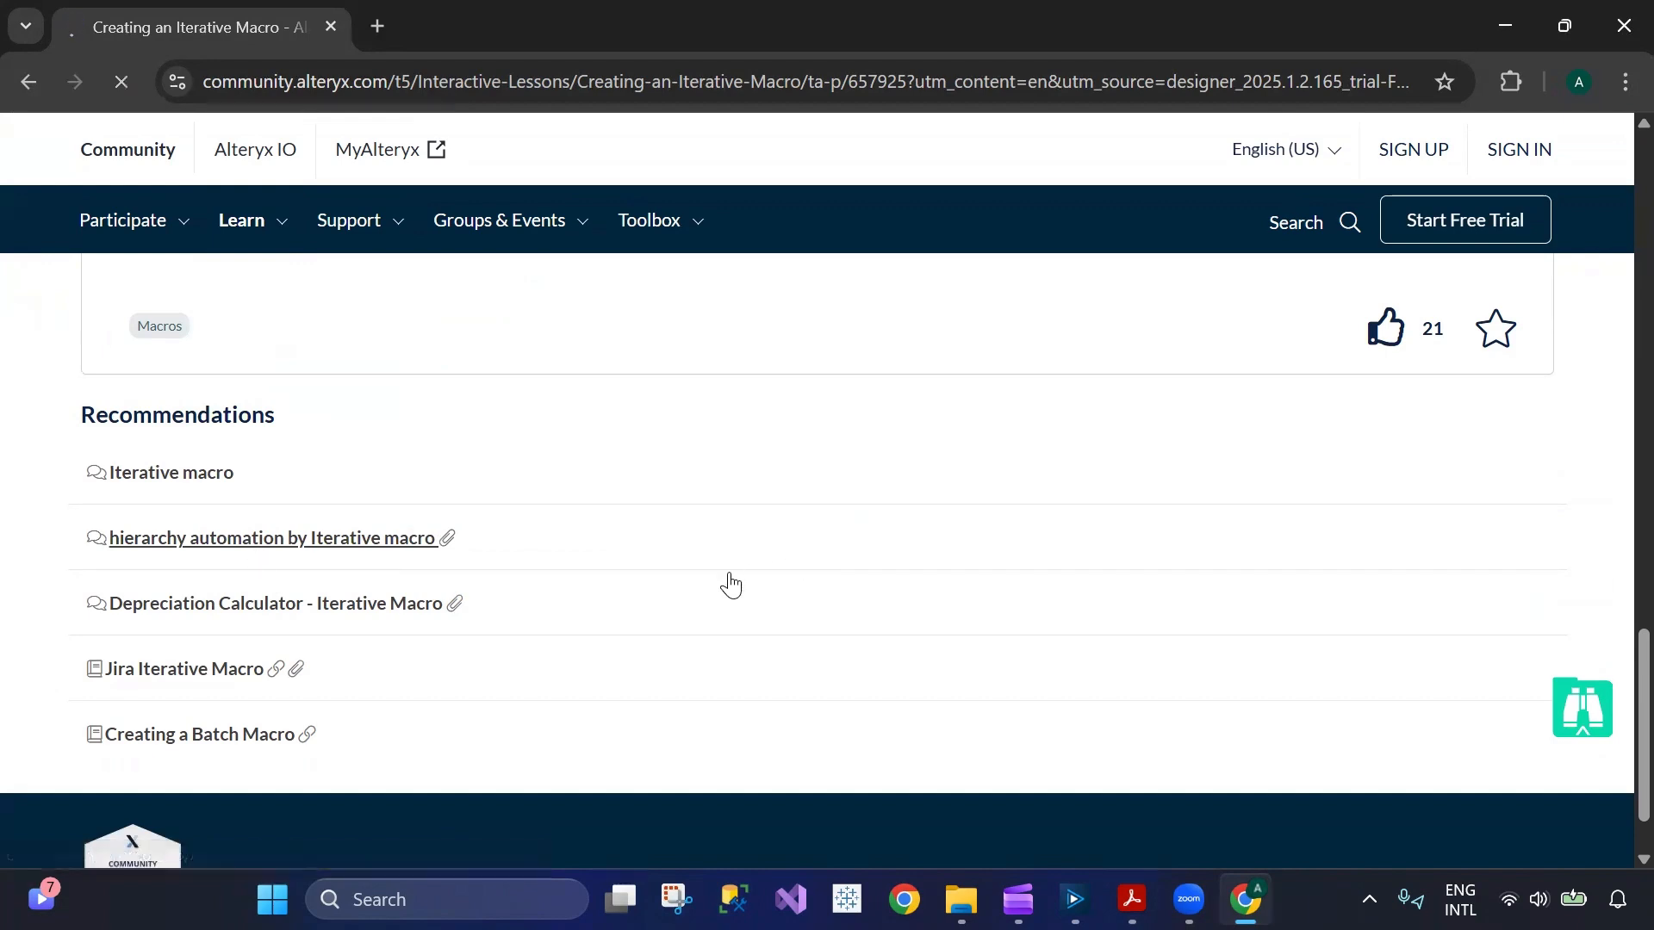
Read the original hierarchy question and highlight its passage about looking up each ID's parent ID until P001.
scroll(731, 576, down, 3)
scroll(730, 576, down, 4)
scroll(730, 576, up, 3)
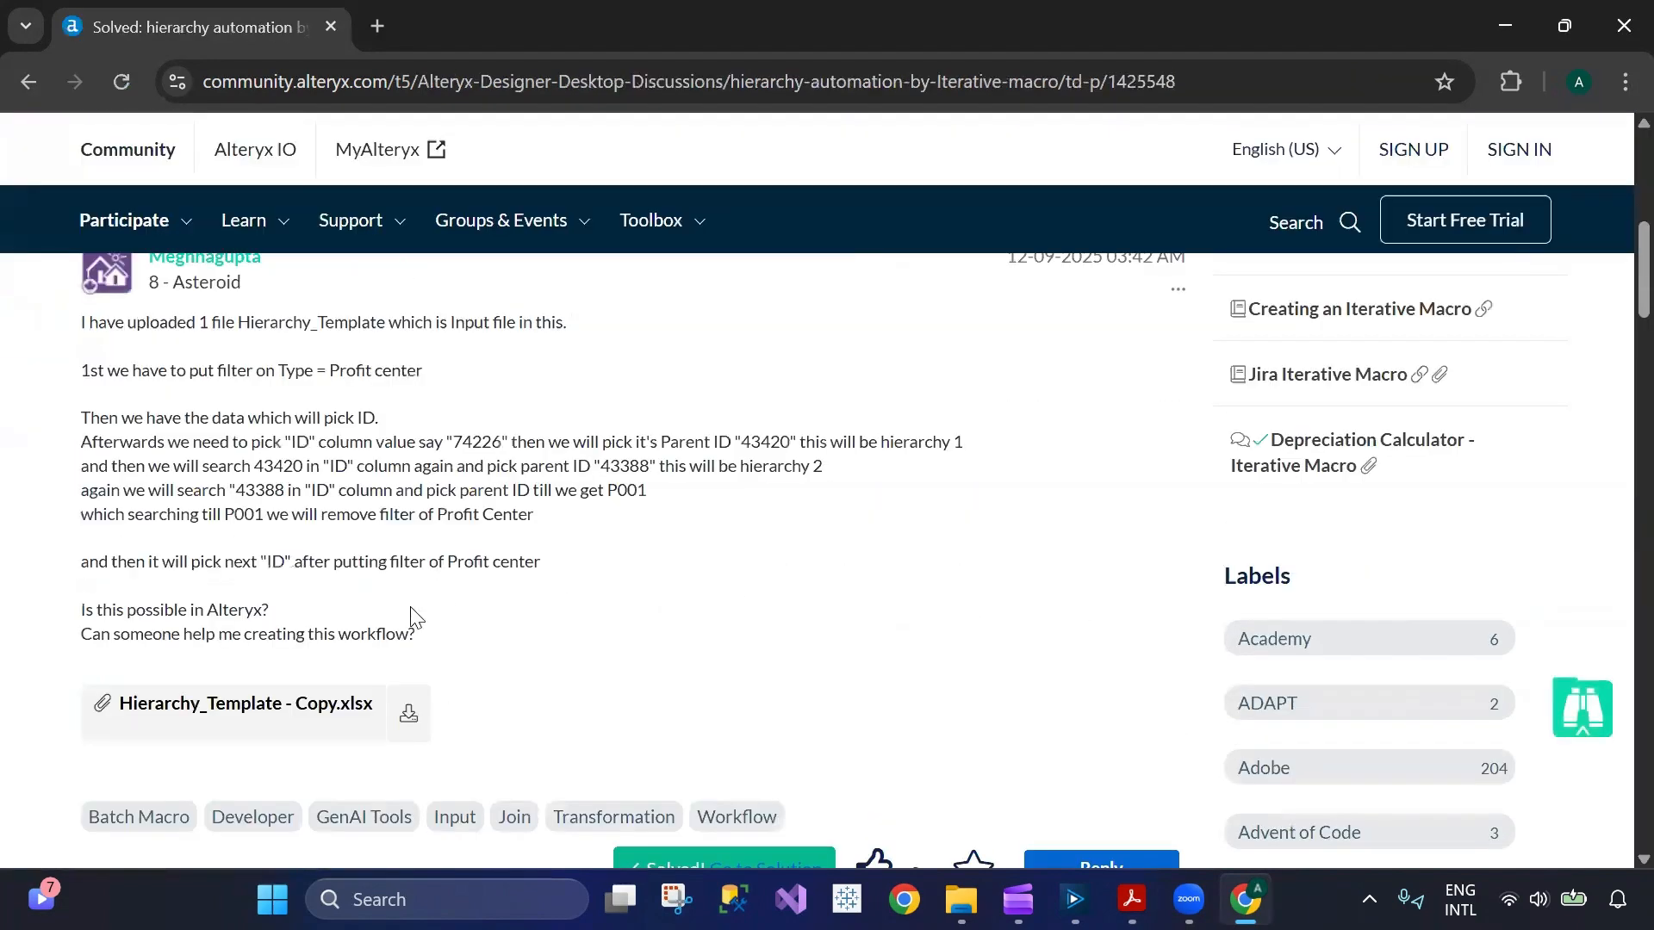
scroll(411, 605, up, 1)
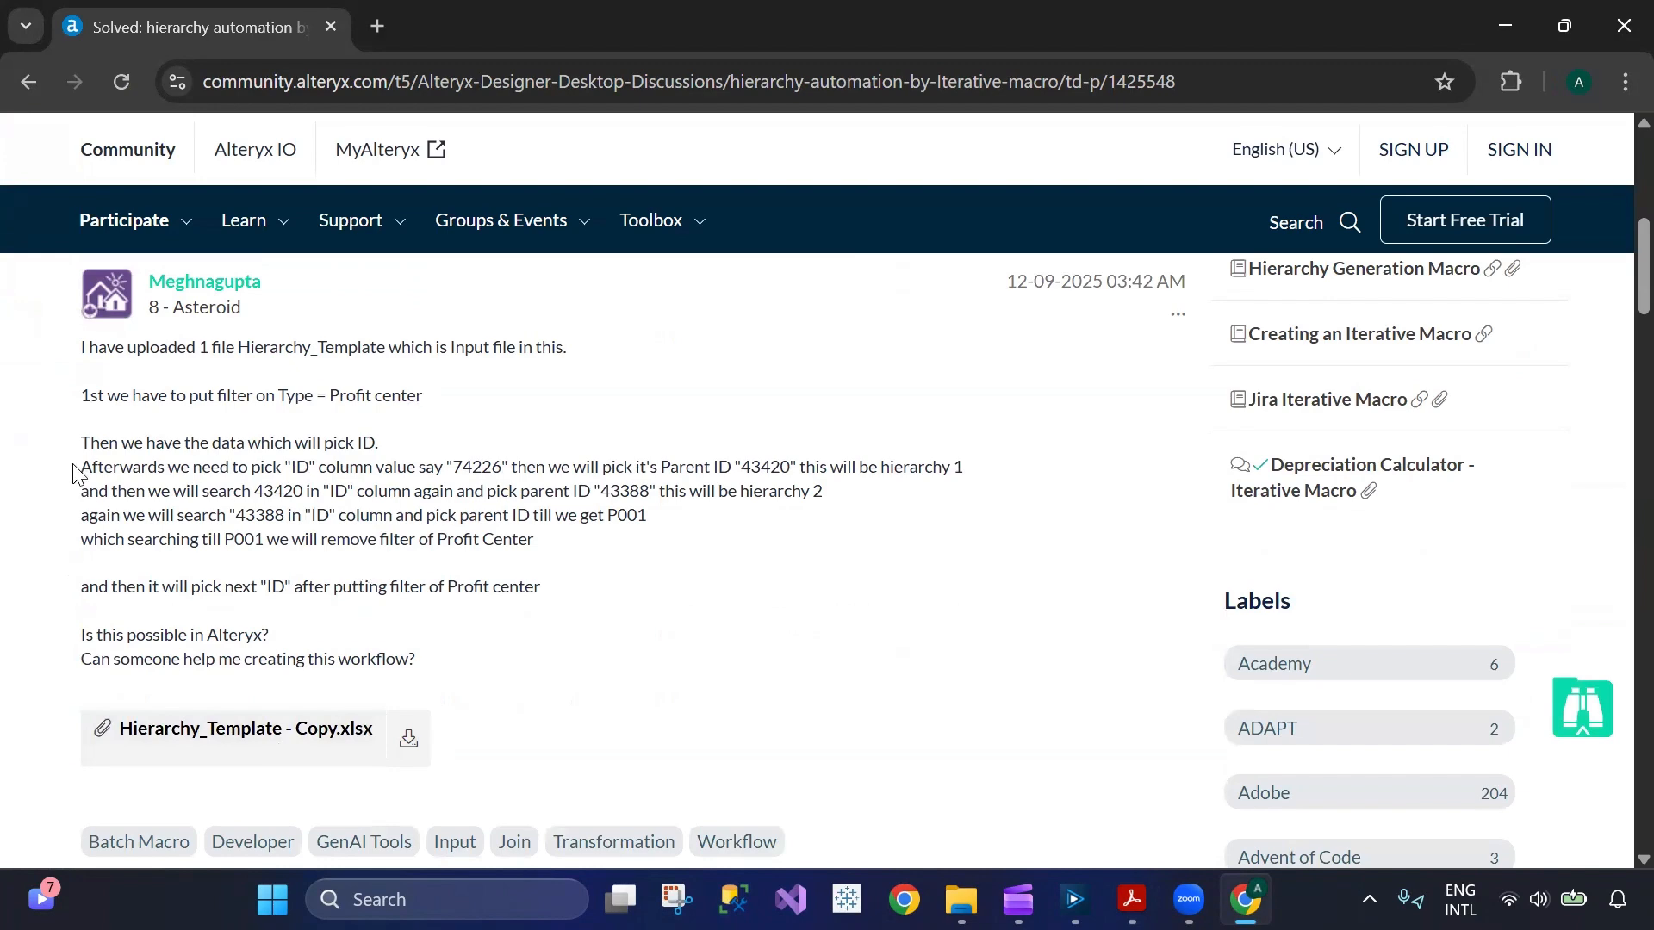
drag(81, 441, 576, 515)
click(416, 577)
Review the replies down to the solution with the batch and iterative macros, enlarge its workflow screenshot and close it.
scroll(410, 581, down, 10)
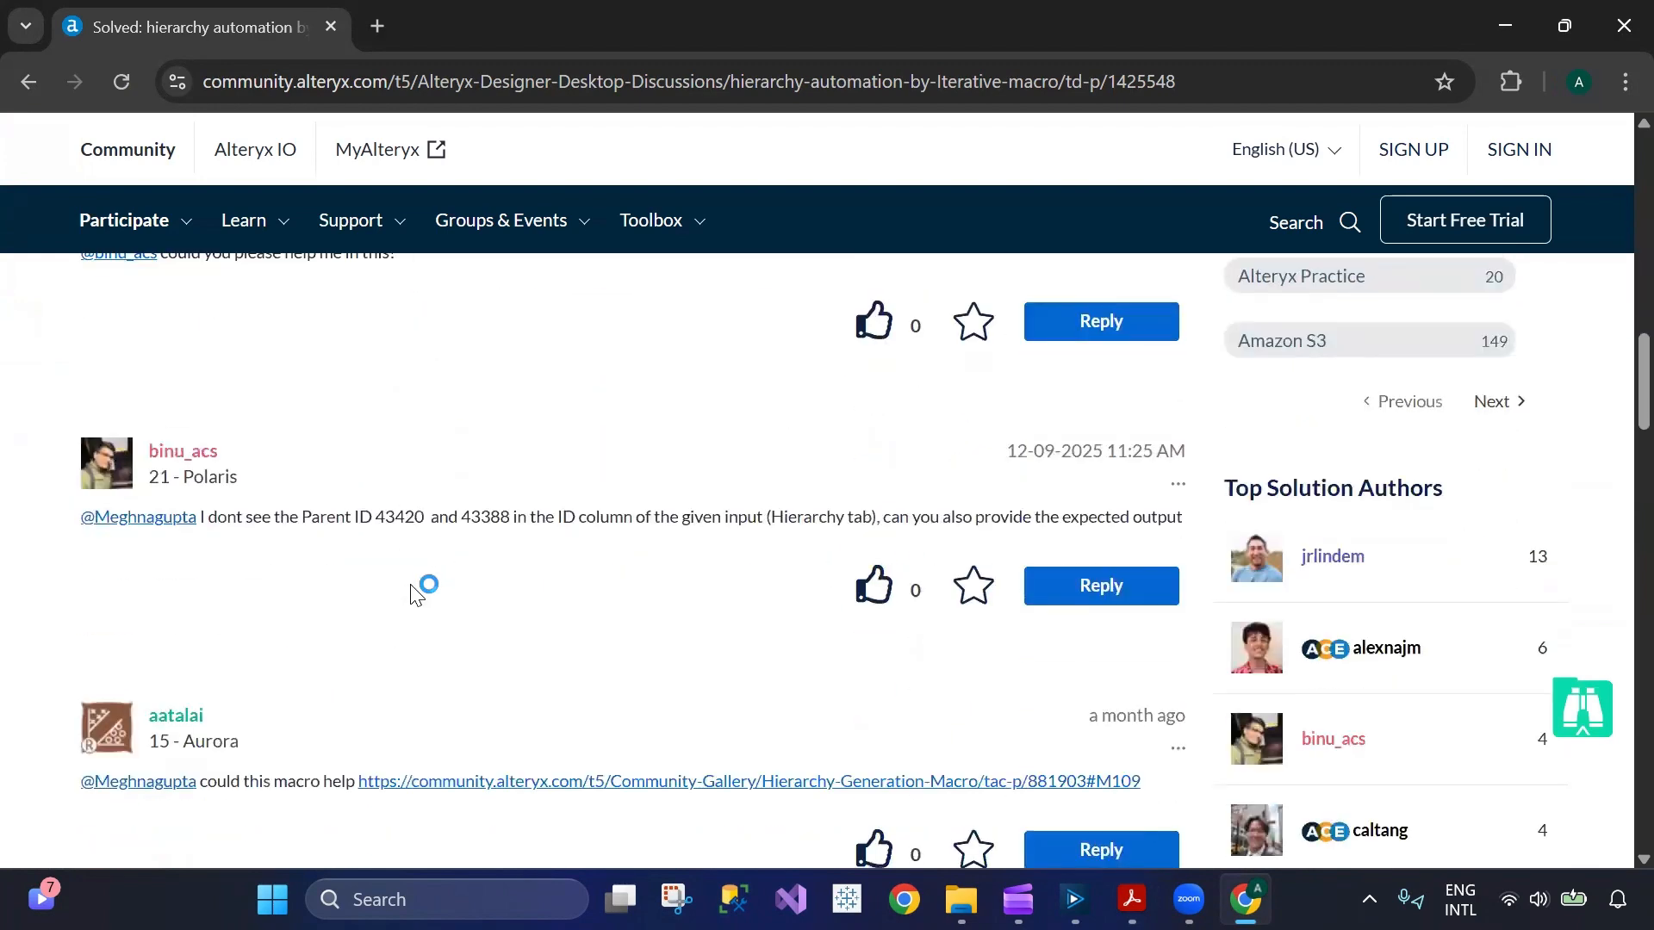
scroll(412, 593, up, 2)
scroll(622, 636, down, 3)
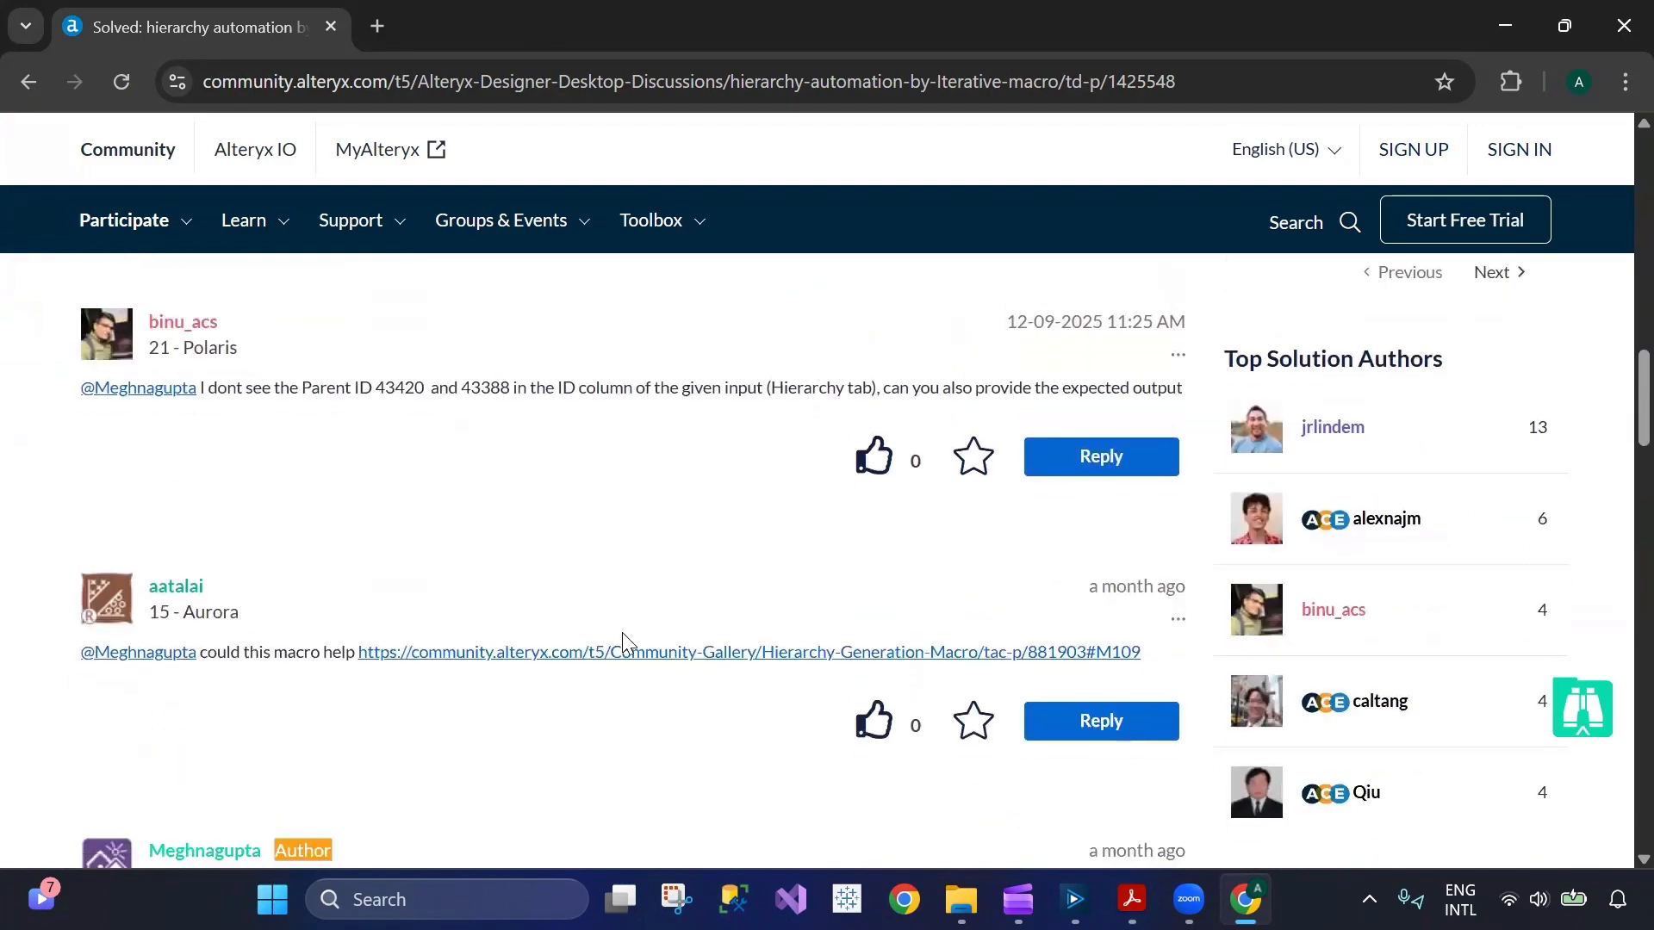
scroll(622, 635, up, 12)
scroll(624, 637, down, 20)
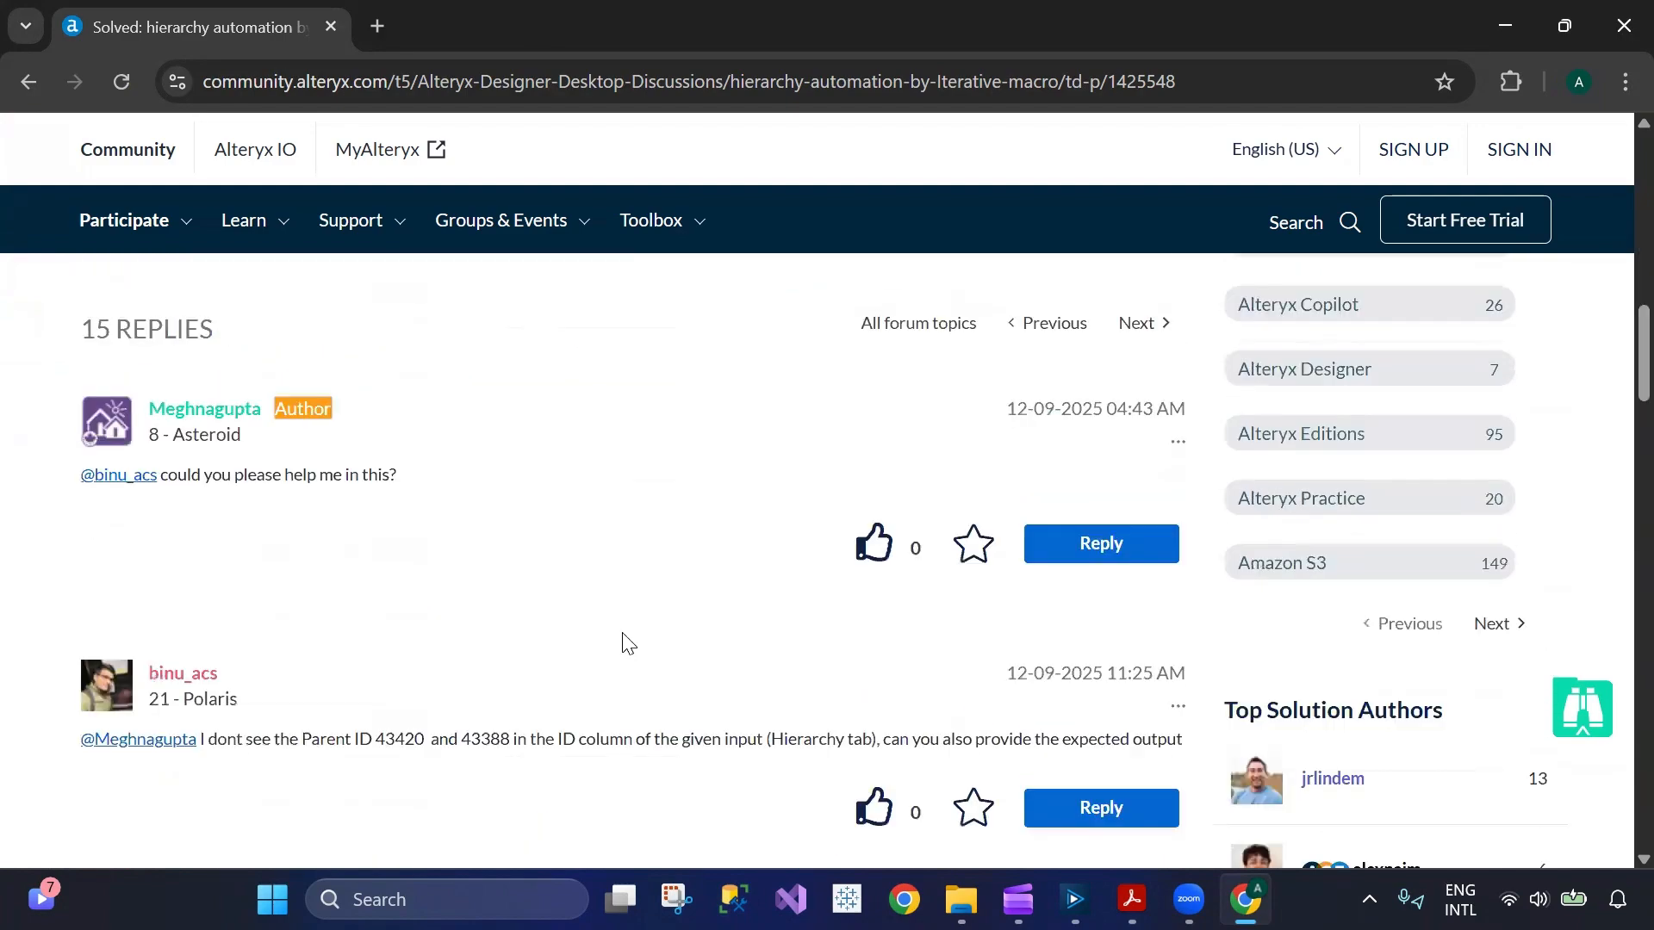
scroll(627, 644, down, 4)
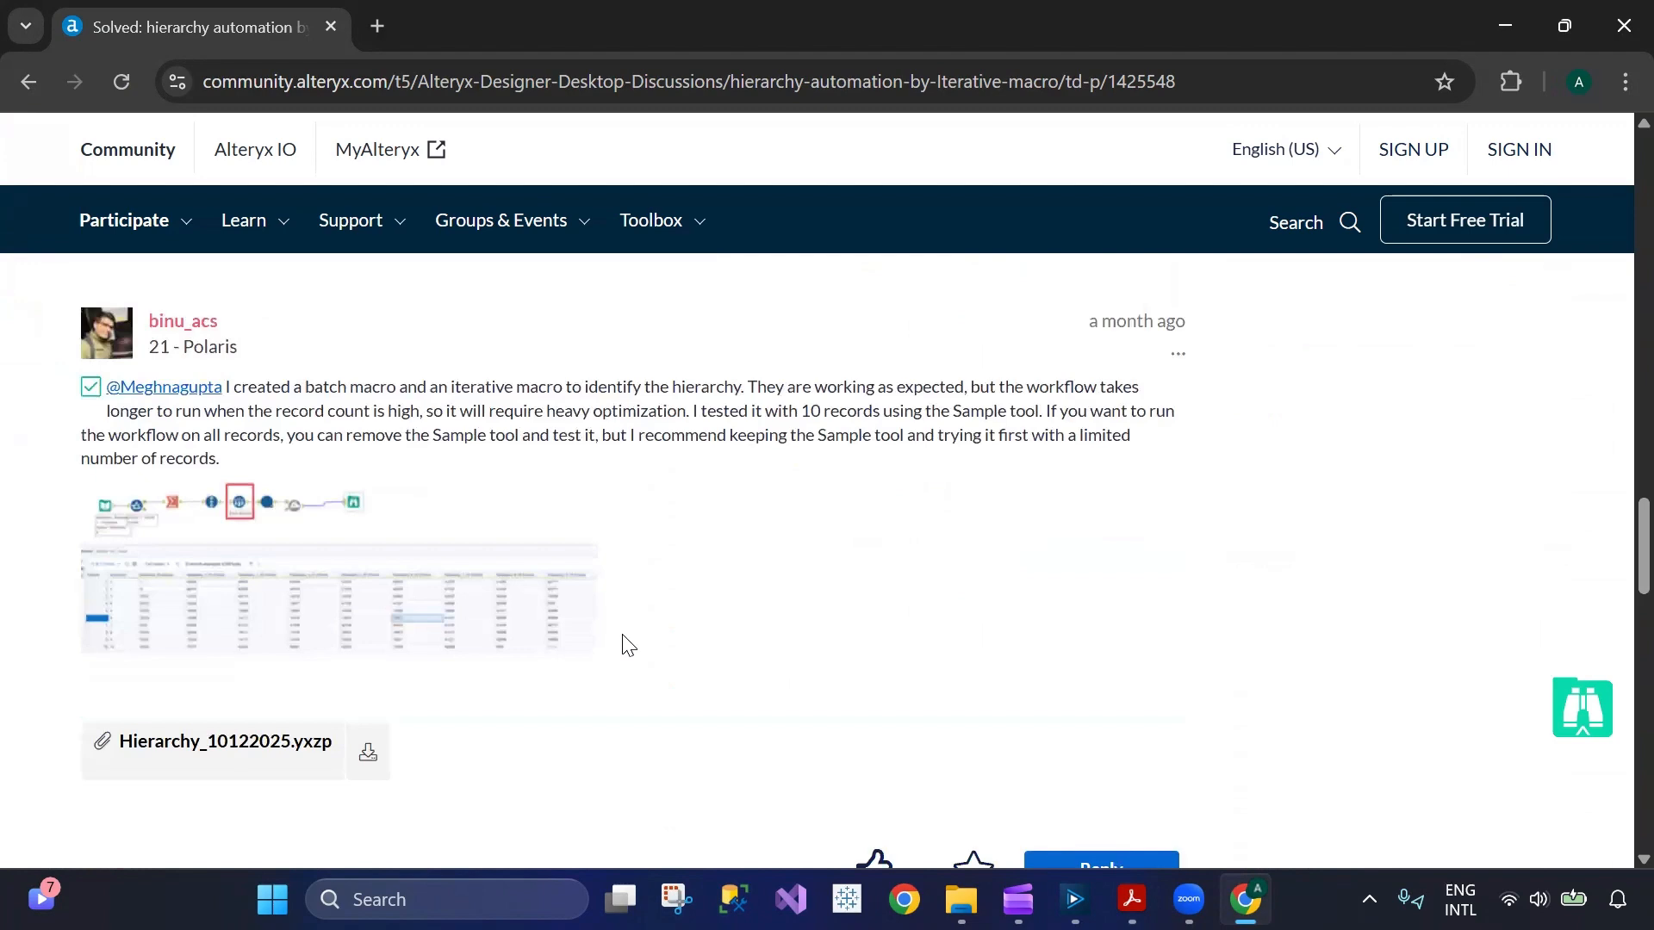
click(352, 609)
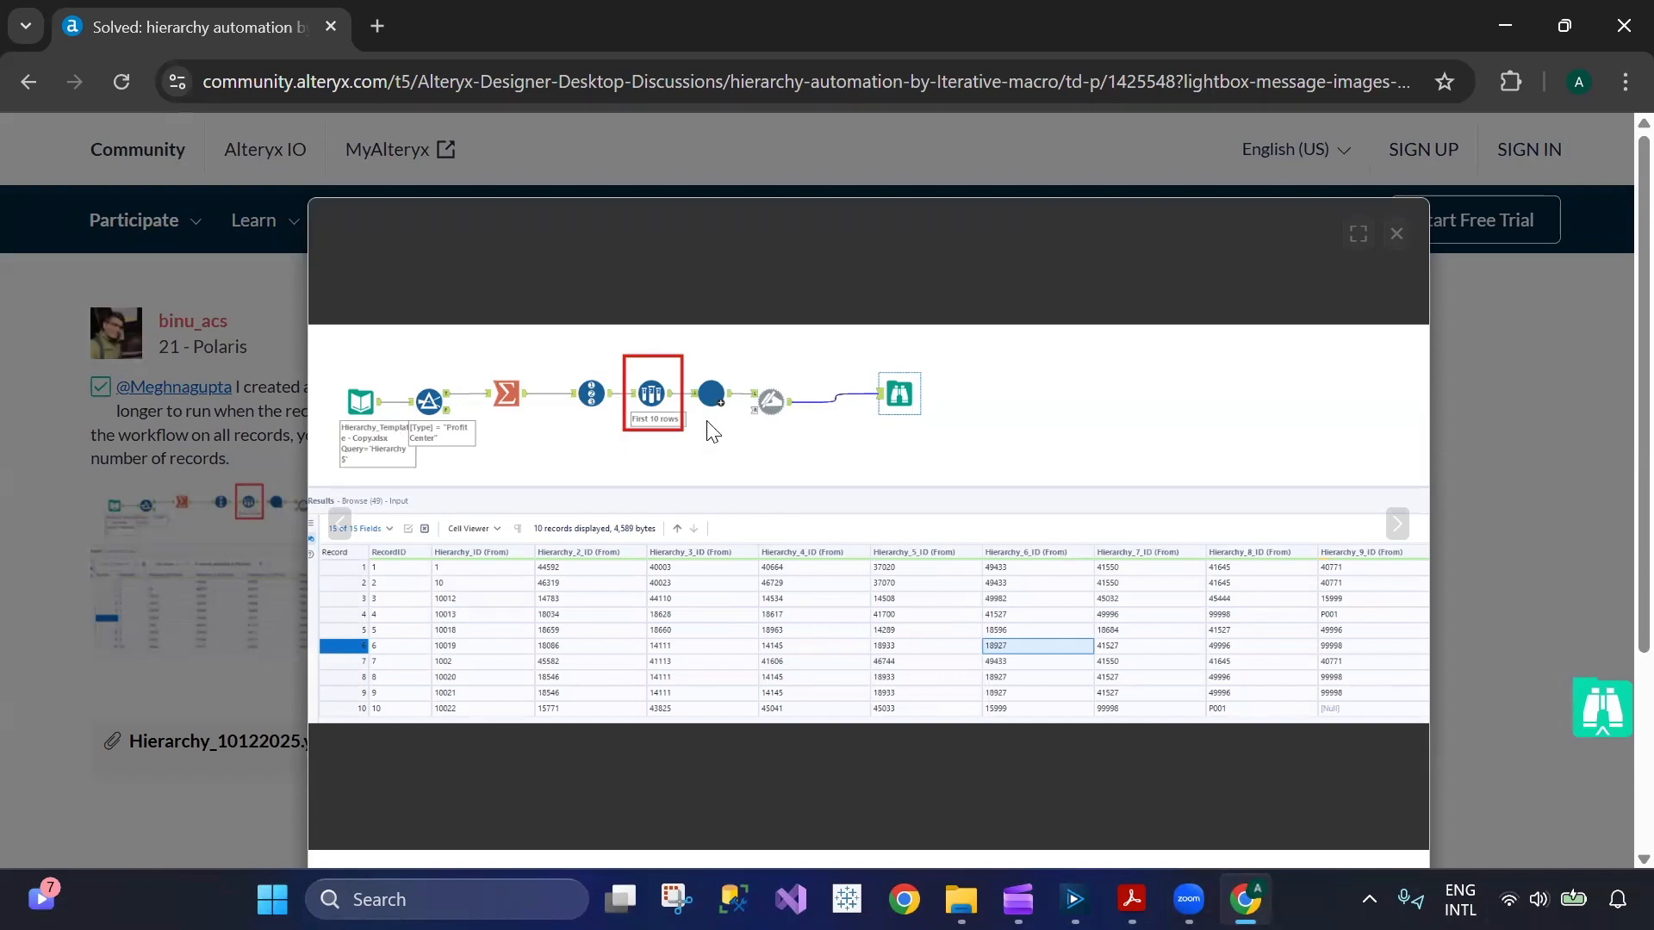
click(1396, 234)
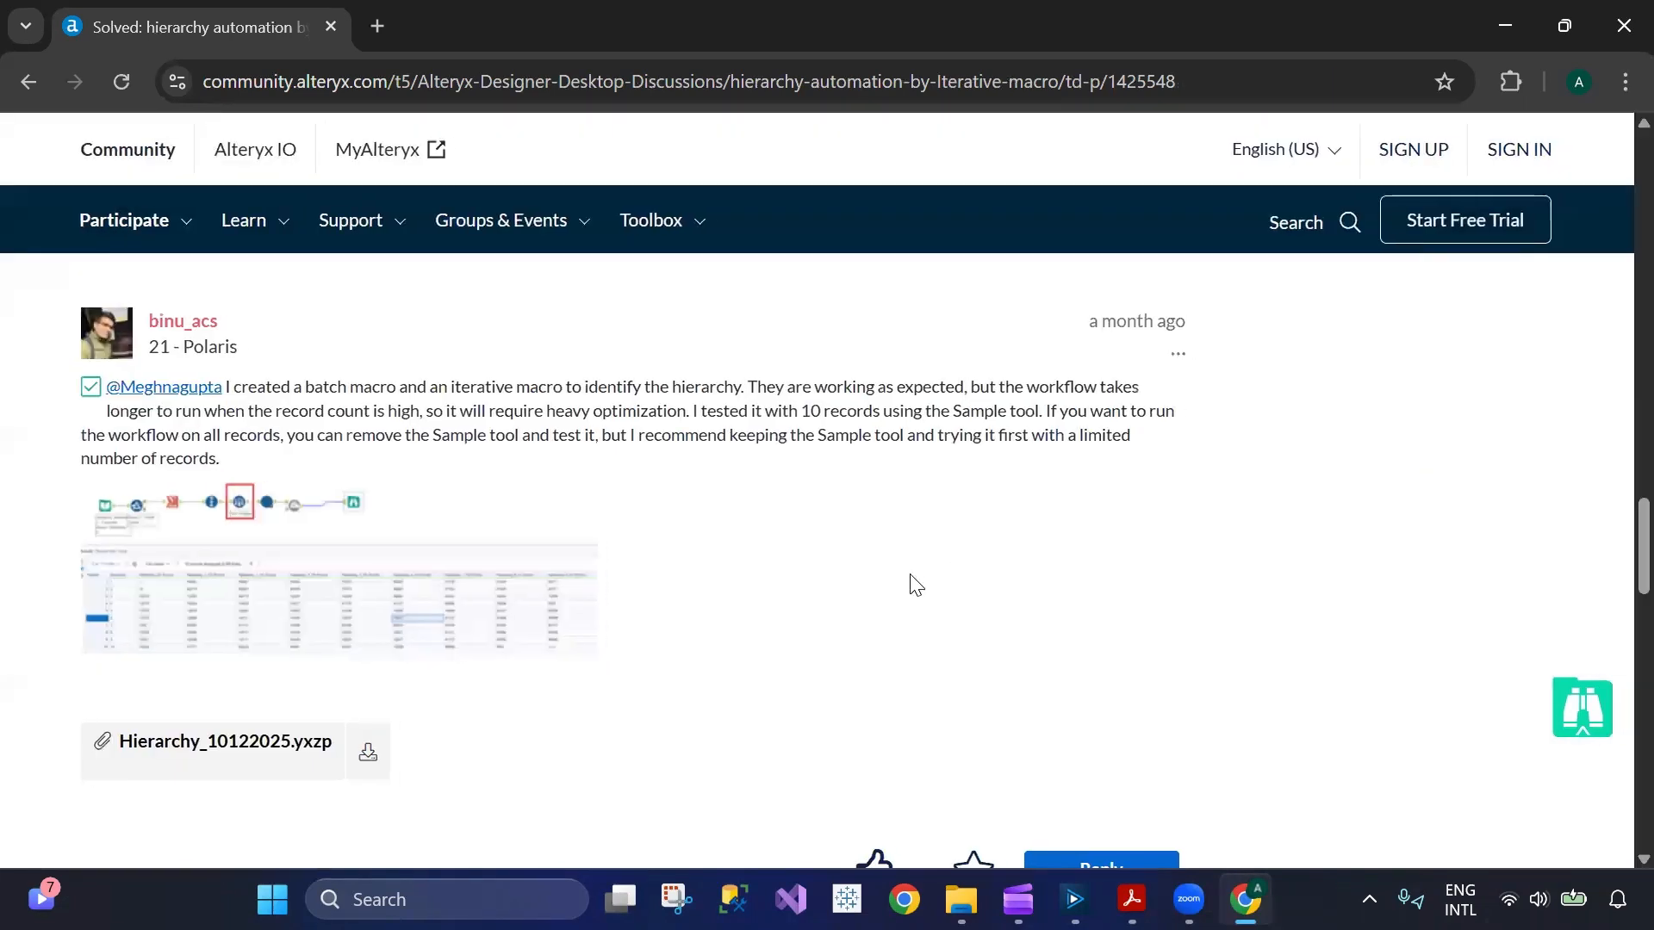
Switch back to Alteryx Designer, show the Iterative Macro.yxmd workflow and display the Interface tool category.
scroll(916, 584, up, 15)
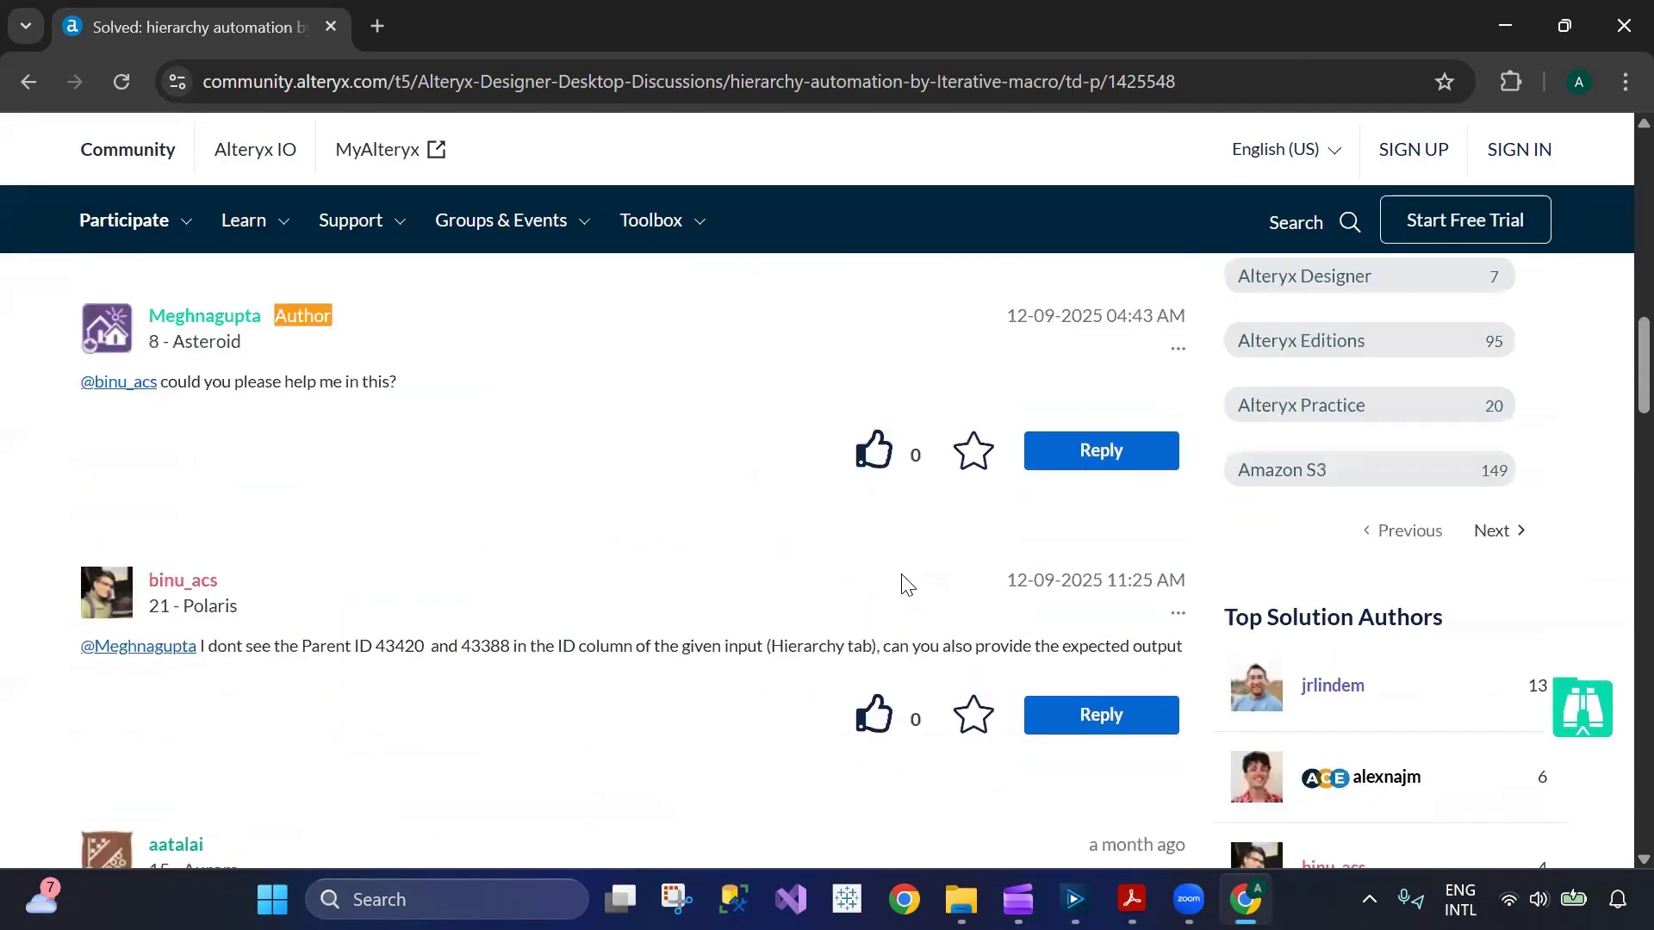
click(1074, 899)
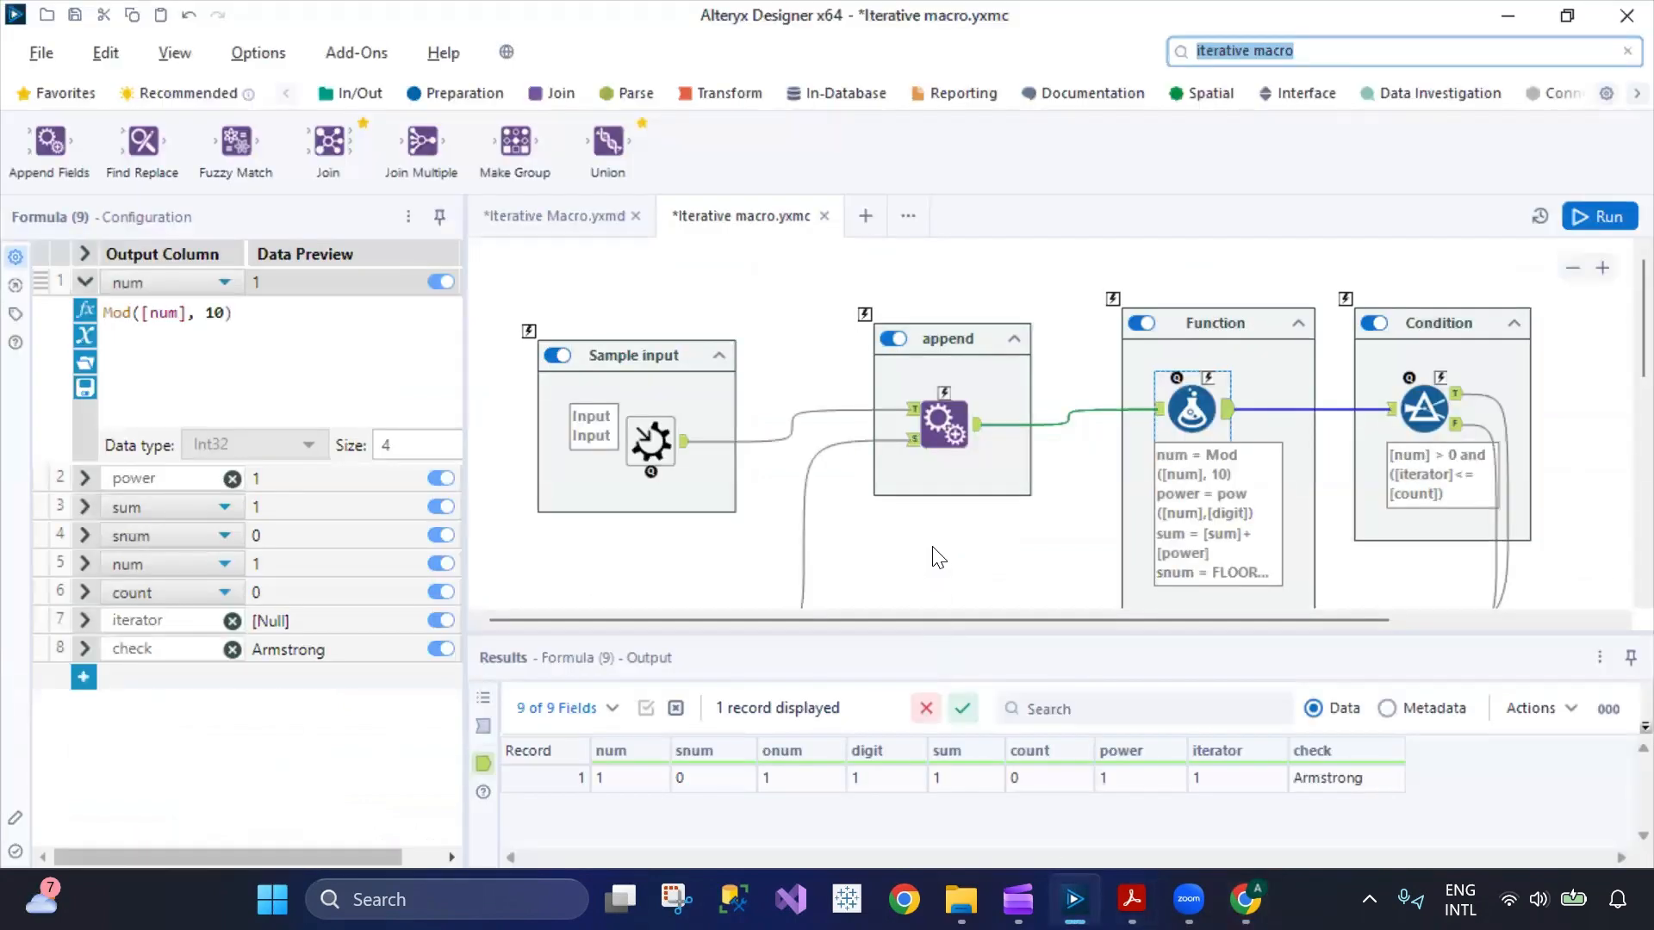
click(528, 217)
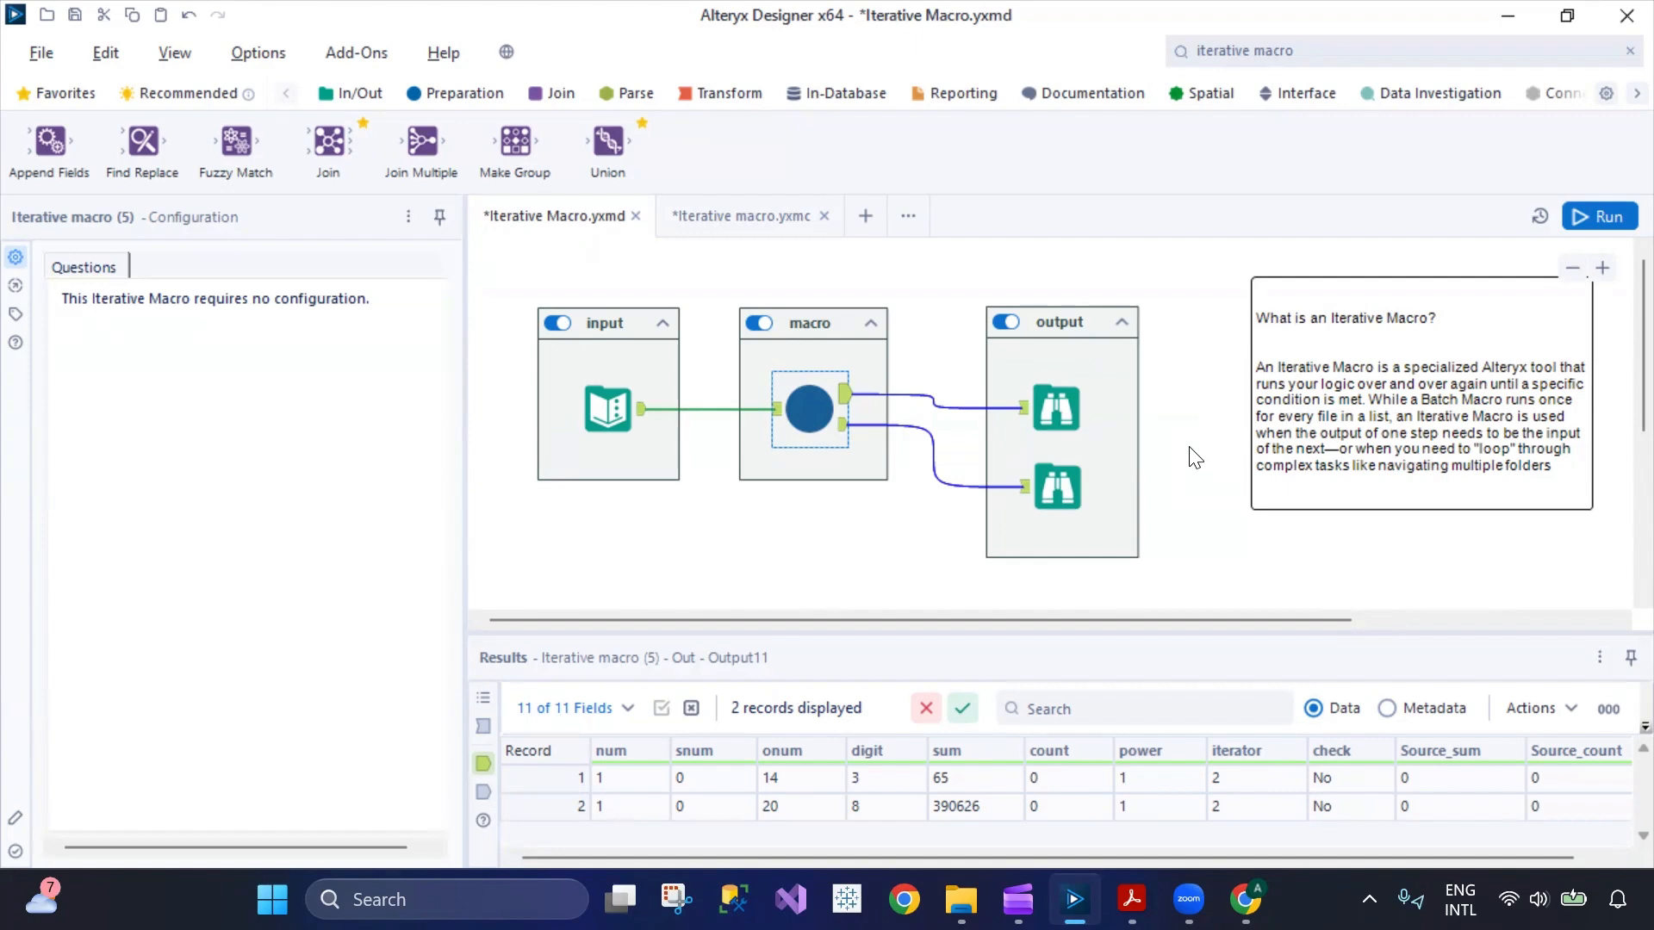
click(1276, 99)
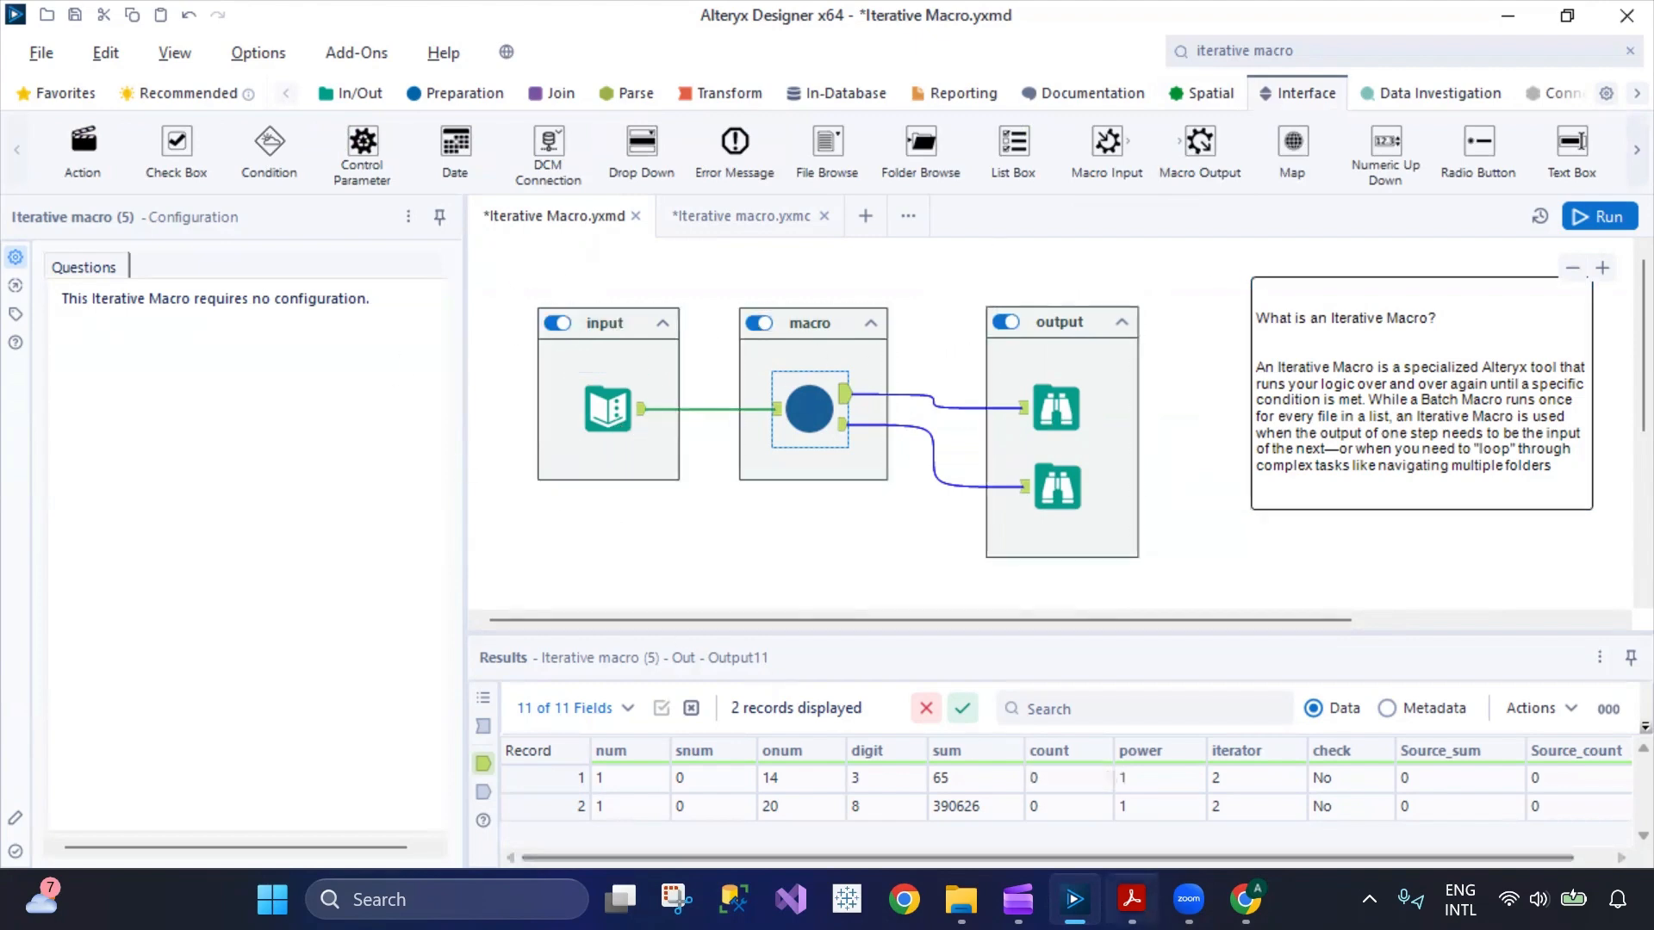
Reopen the hierarchy discussion in Chrome, review the author's requirement and the optimised workflow reply, and return to Alteryx Designer.
mouse_move(1017, 899)
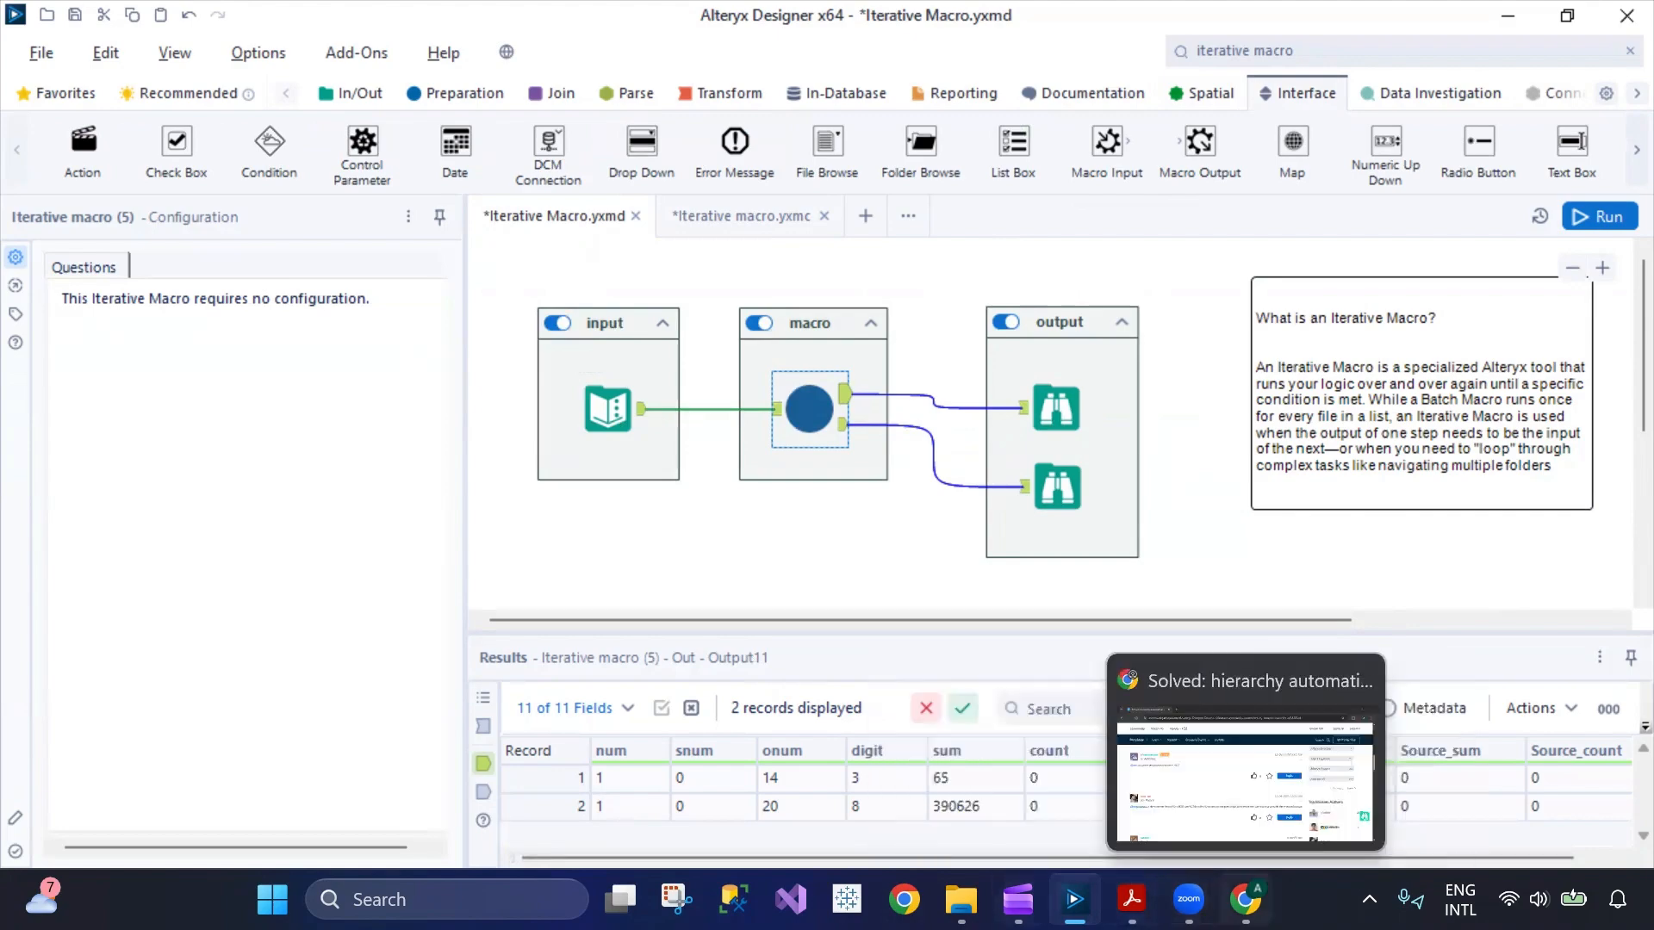
click(1246, 899)
scroll(711, 655, down, 8)
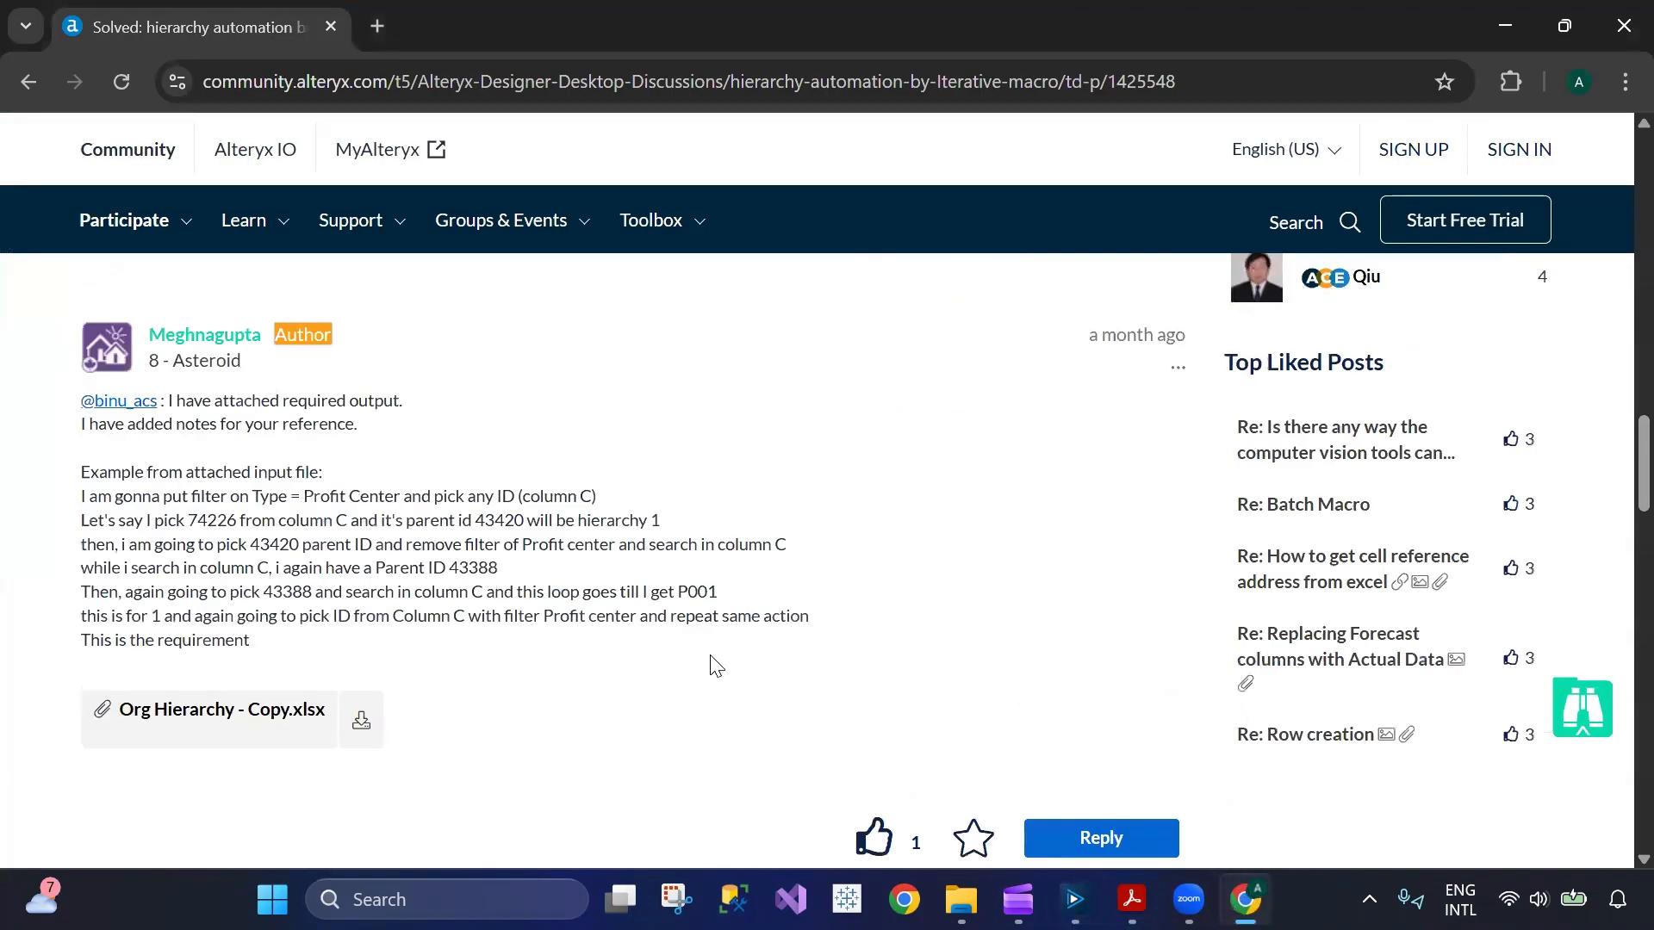
scroll(711, 666, down, 20)
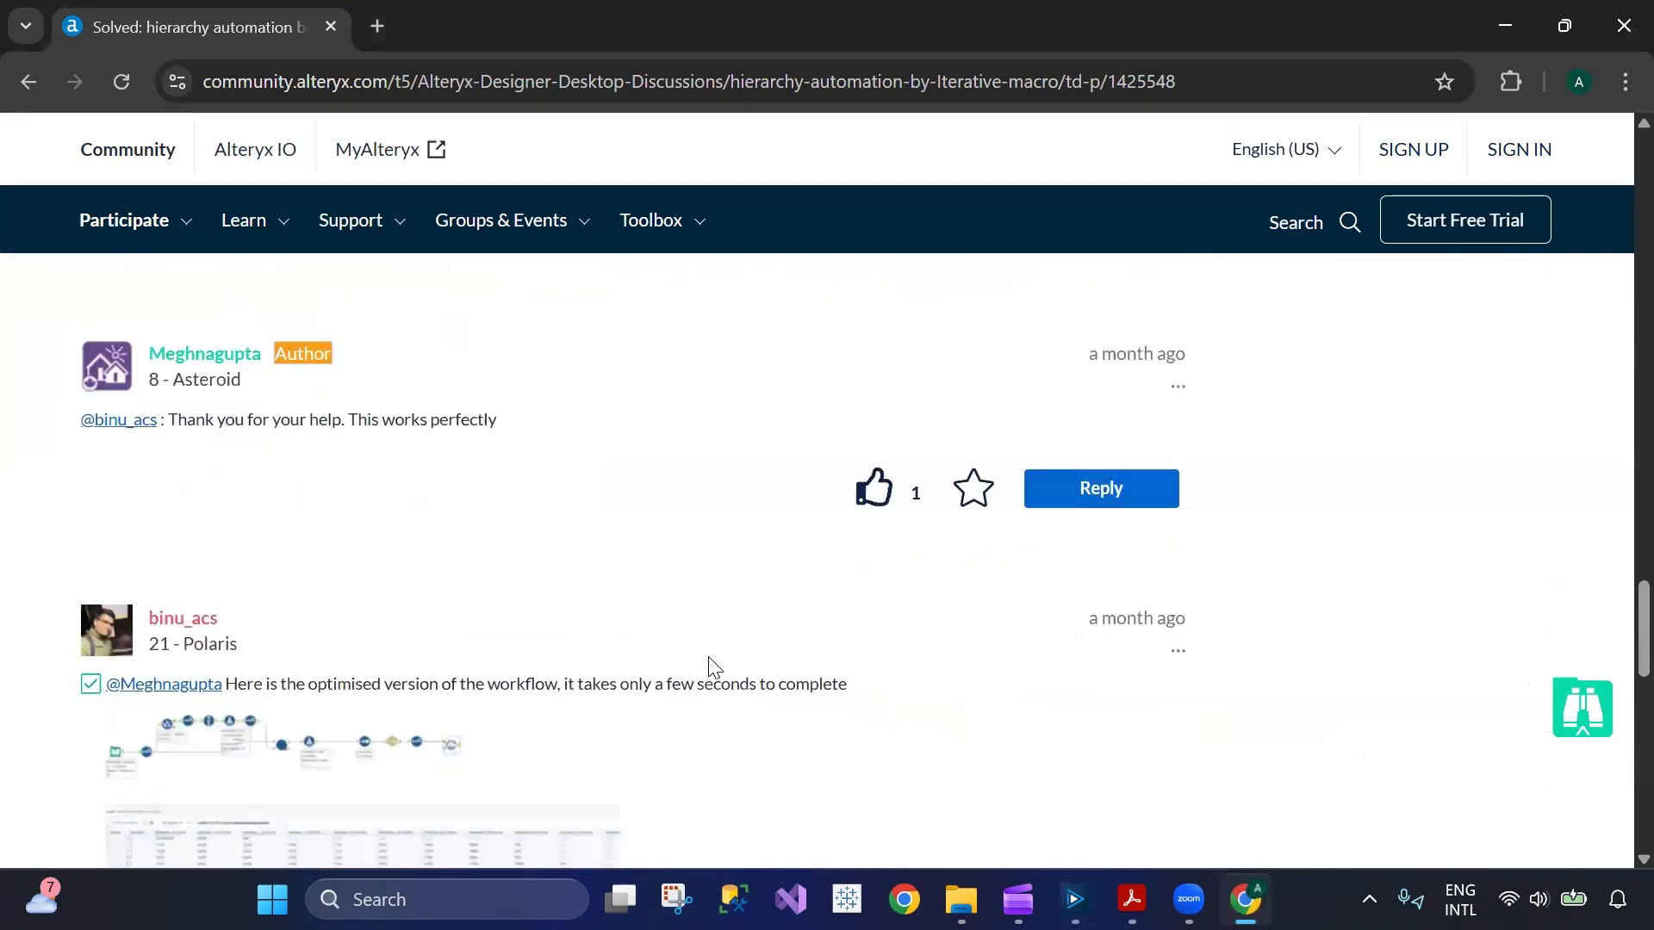
scroll(711, 674, down, 10)
scroll(711, 675, up, 15)
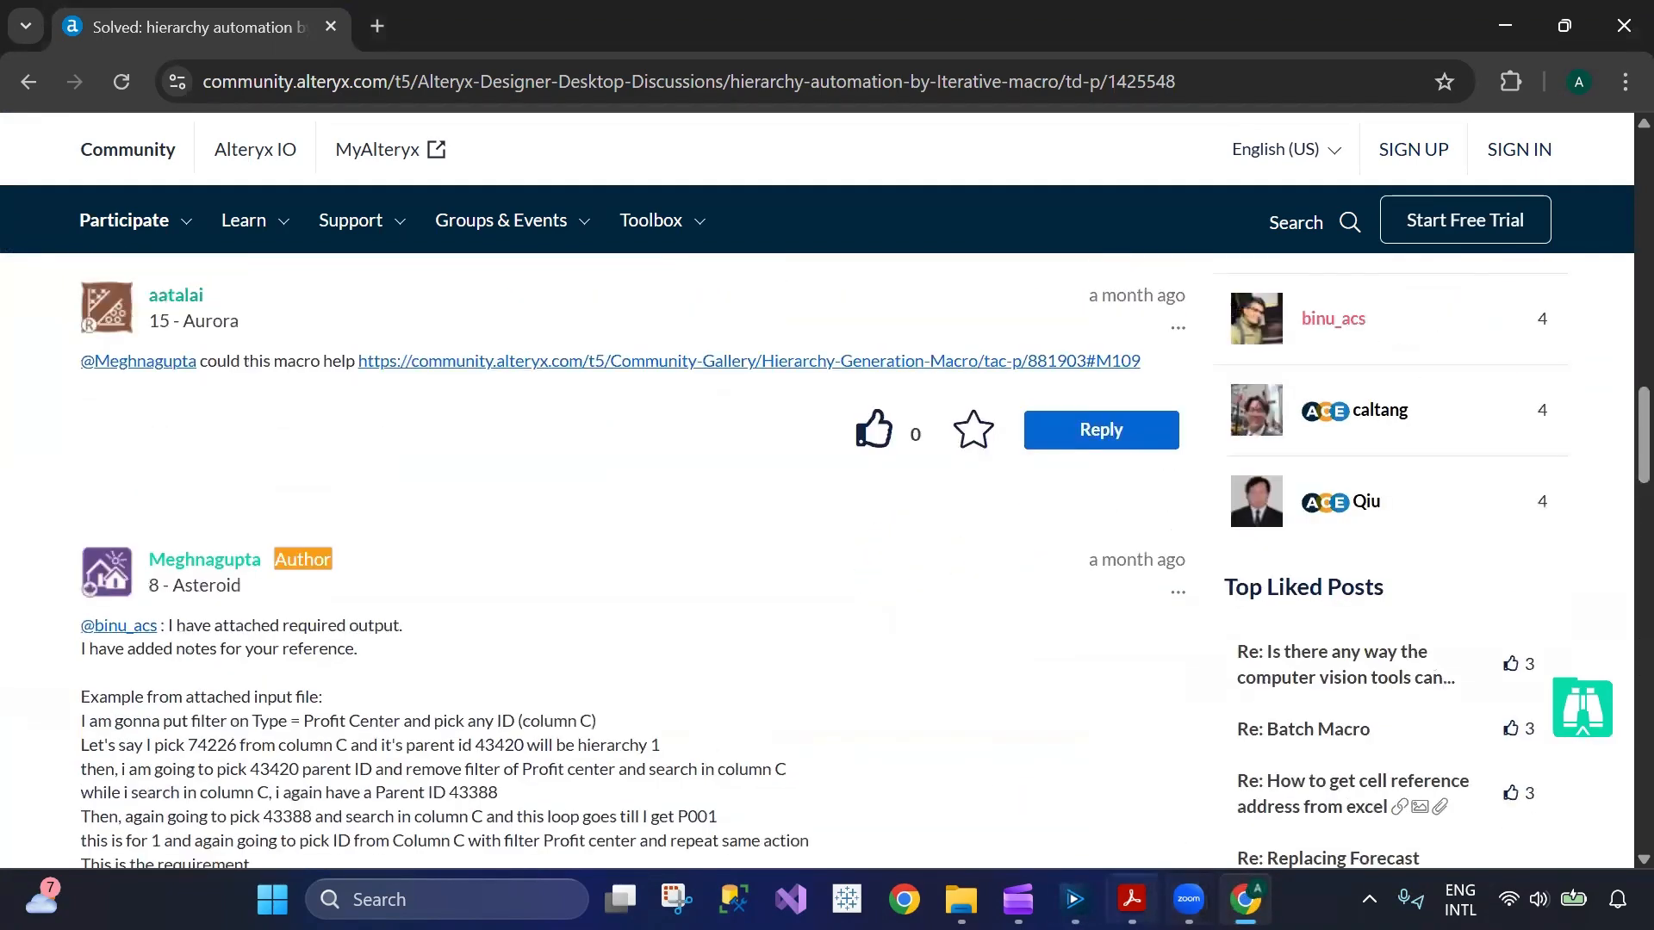
click(1074, 899)
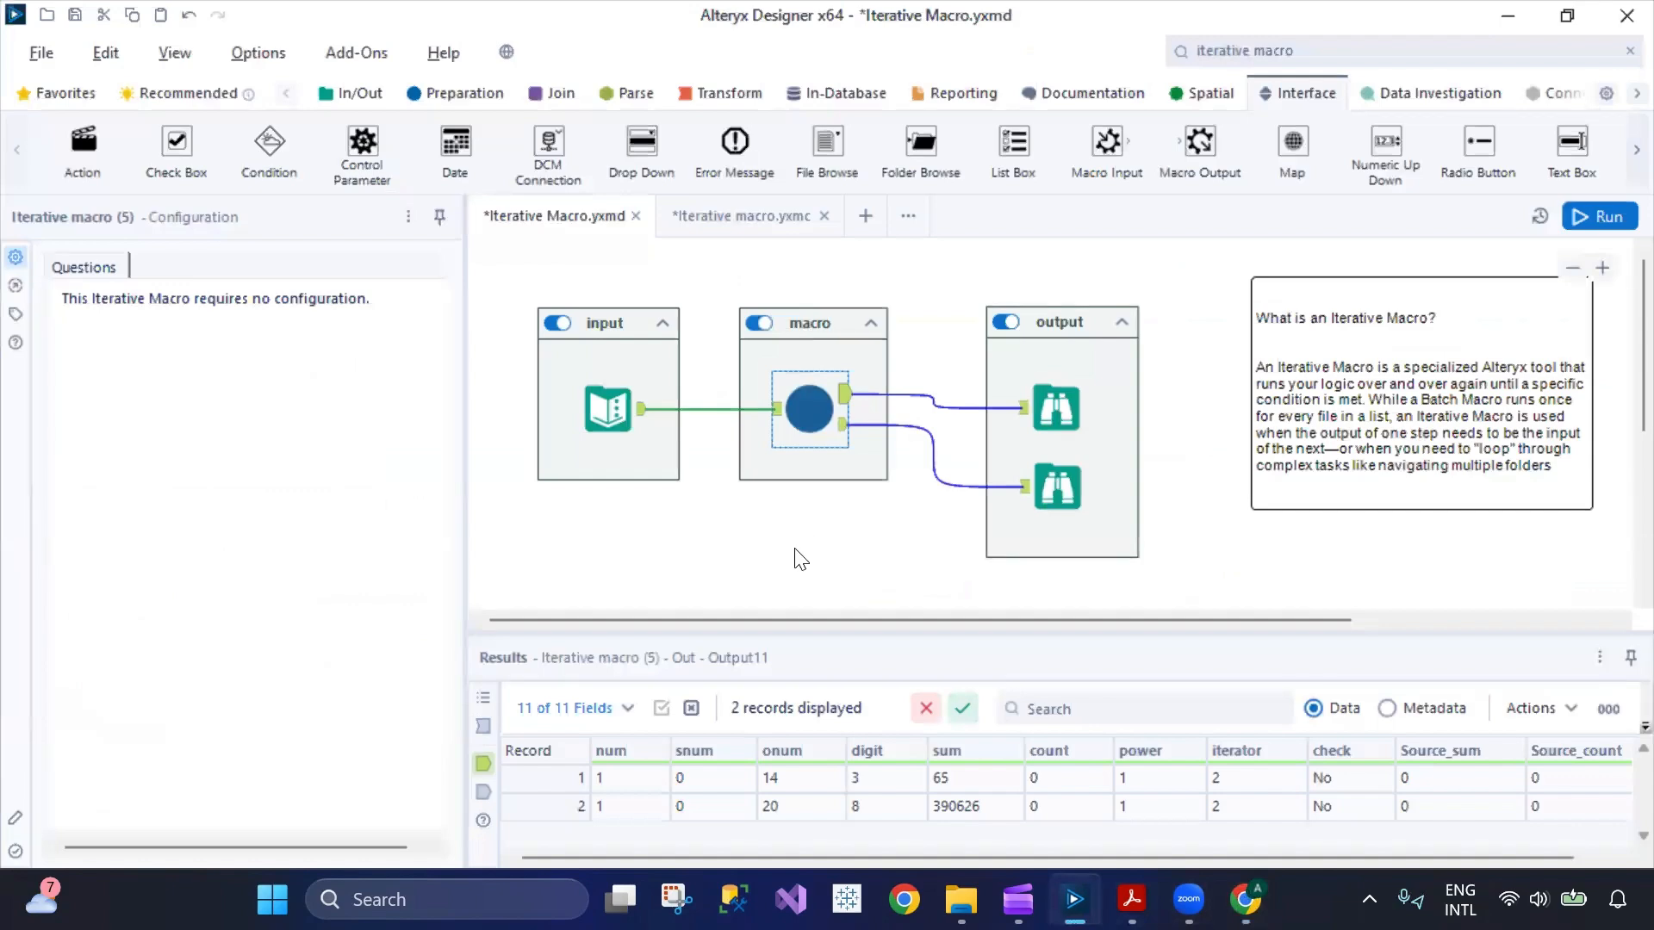
Switch to the learning plan PDF in Acrobat and select the line "Day 43: Iterations & Conditions".
click(1132, 899)
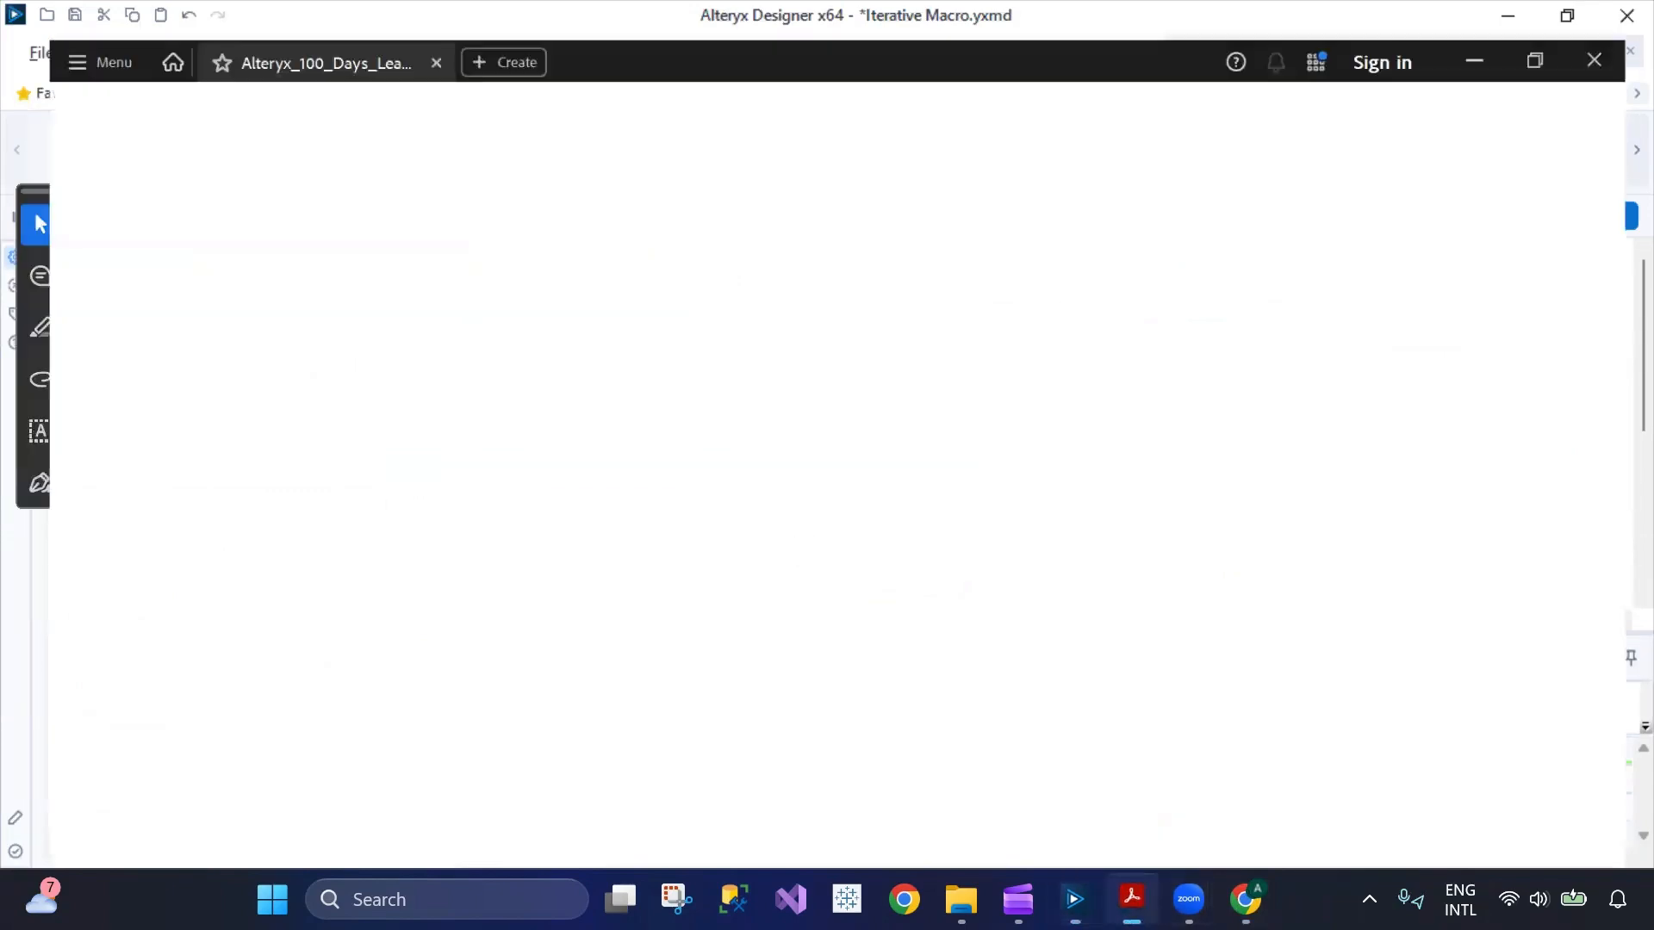
drag(391, 433, 629, 434)
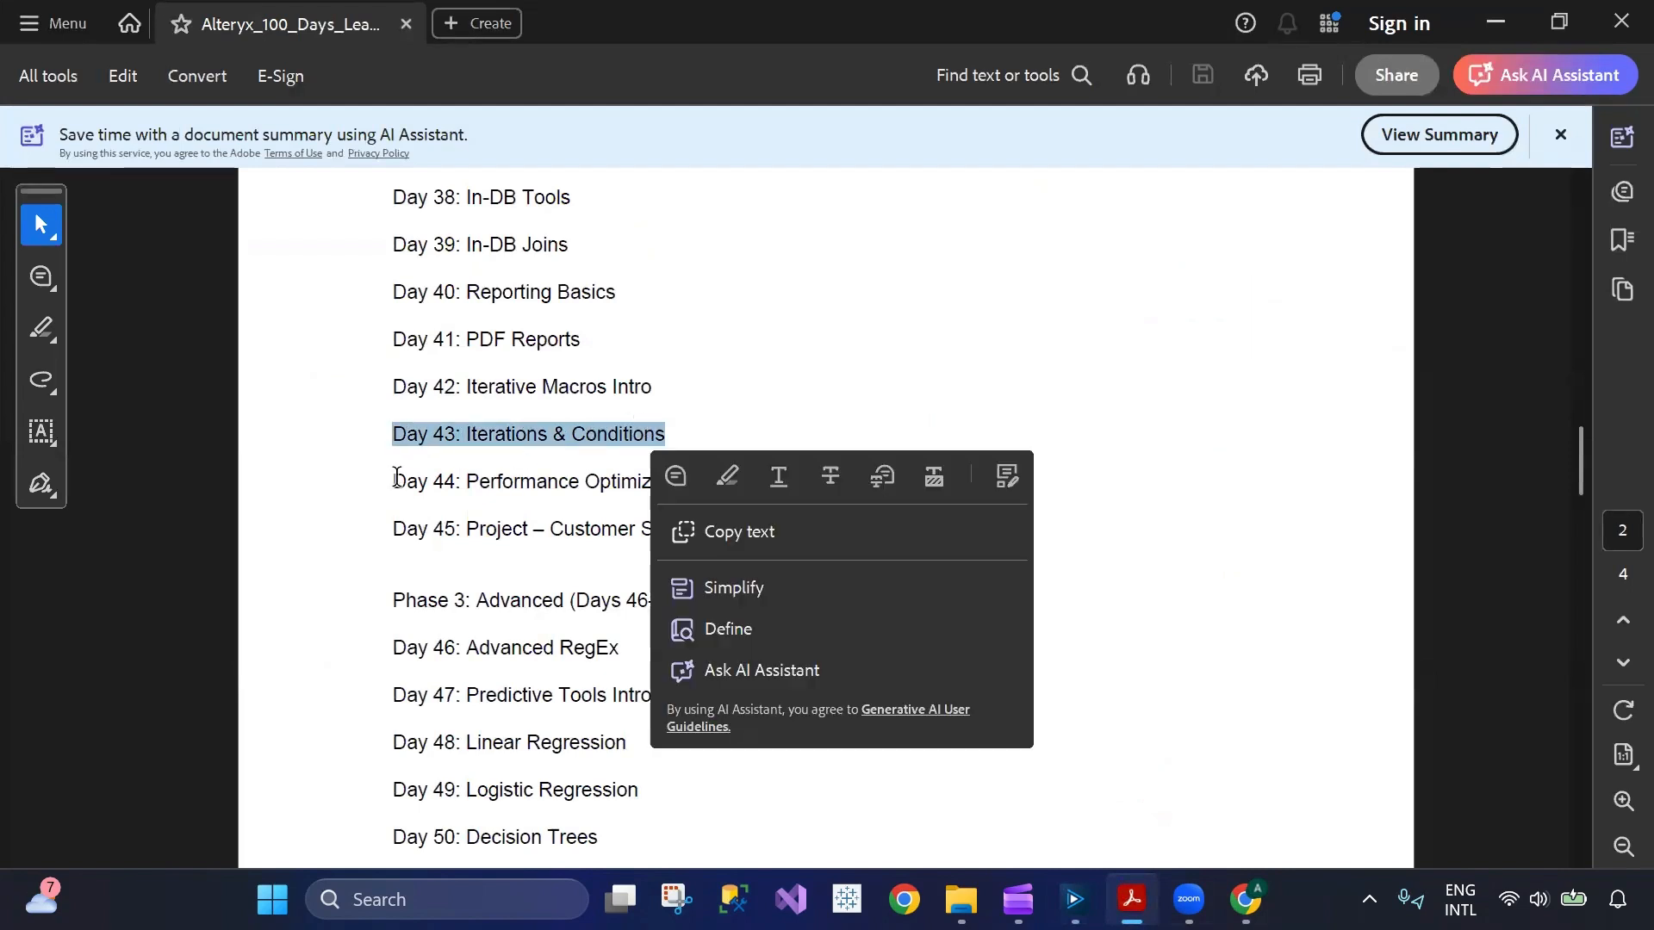
click(405, 456)
drag(393, 433, 670, 430)
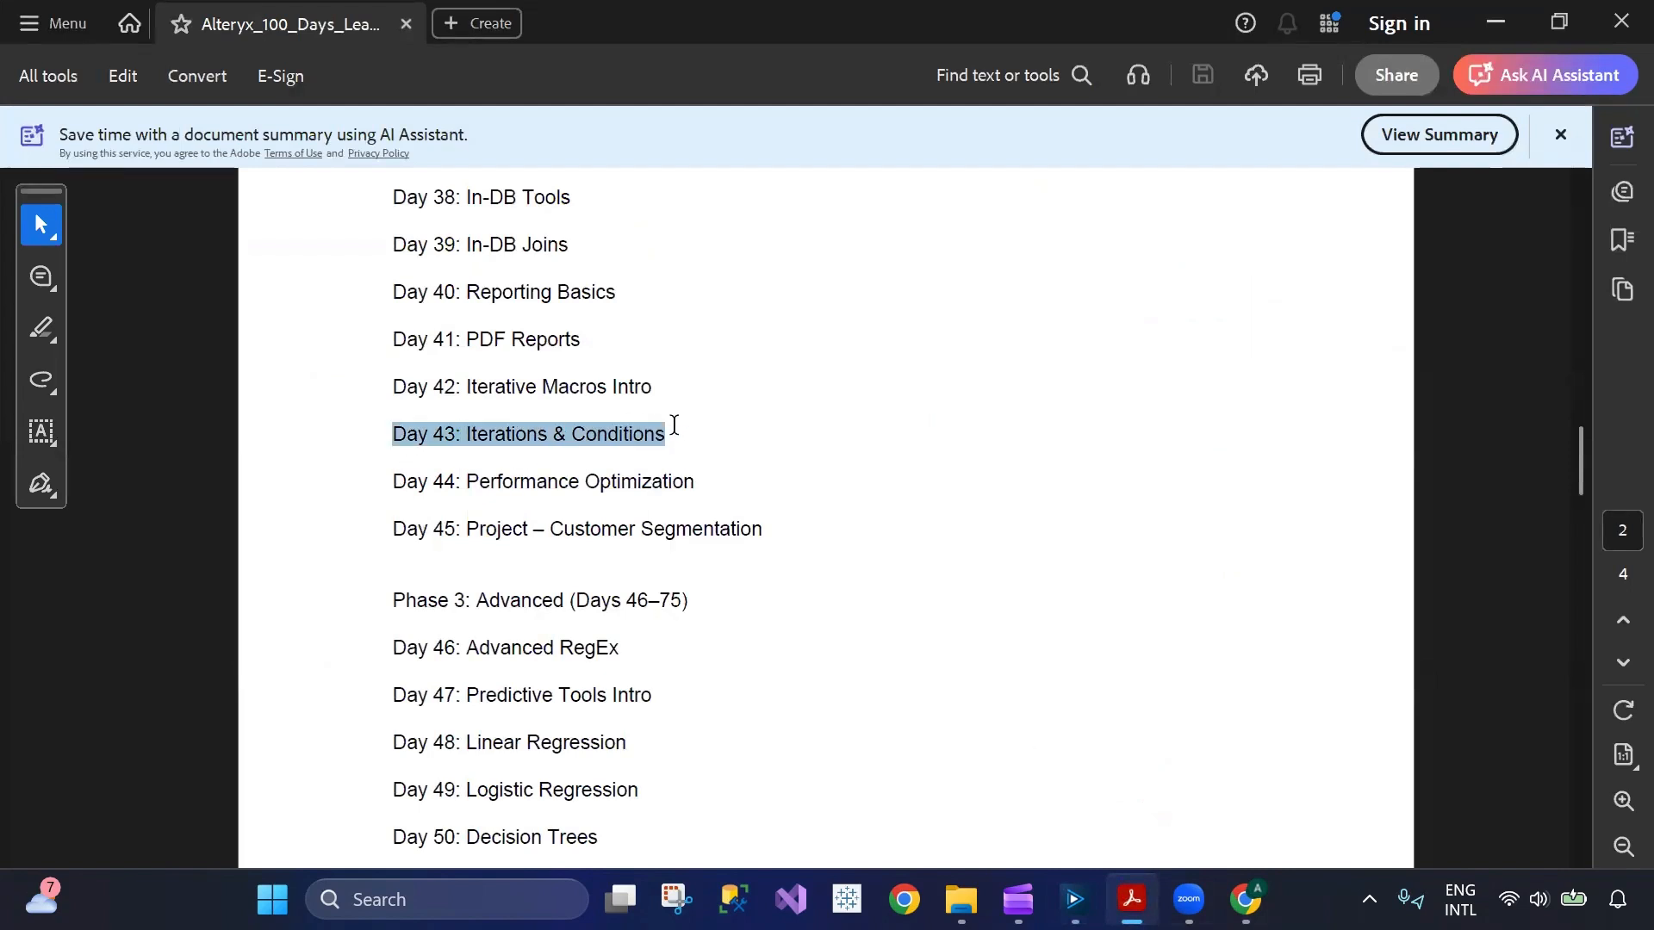
Select the "Day 44" line in the learning plan PDF and switch back to Alteryx Designer.
click(394, 479)
drag(394, 479, 707, 484)
click(574, 577)
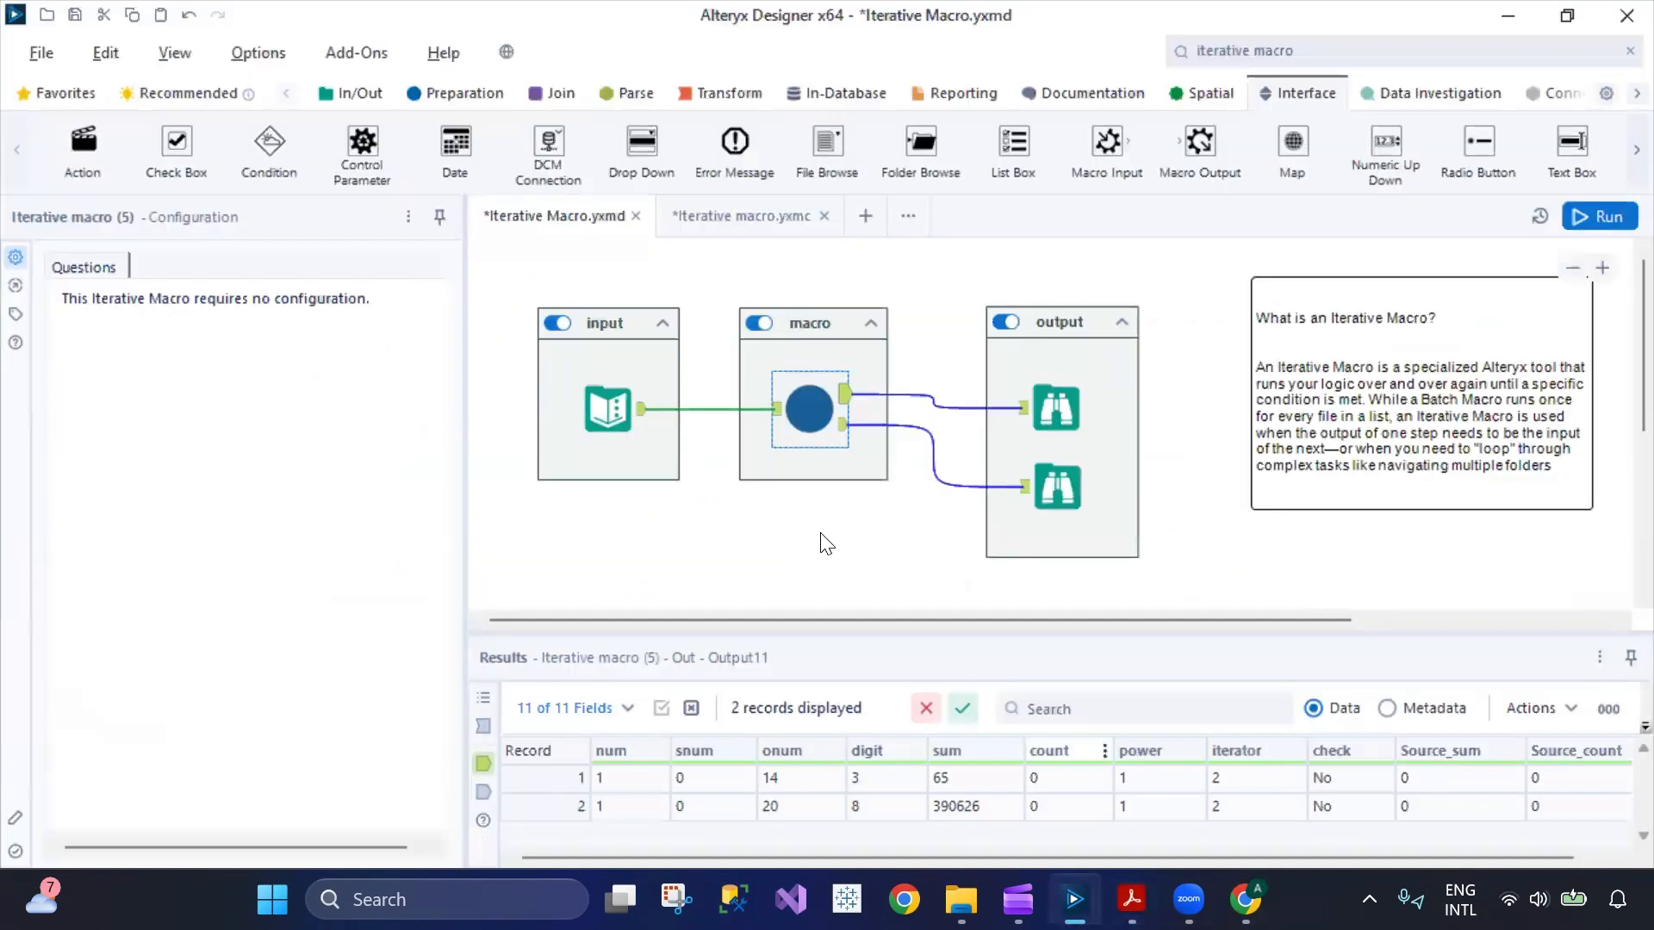
Show the path and type settings of the Iterative Macro.yxmd workflow, and review the Iterative macro.yxmc macro.
click(730, 446)
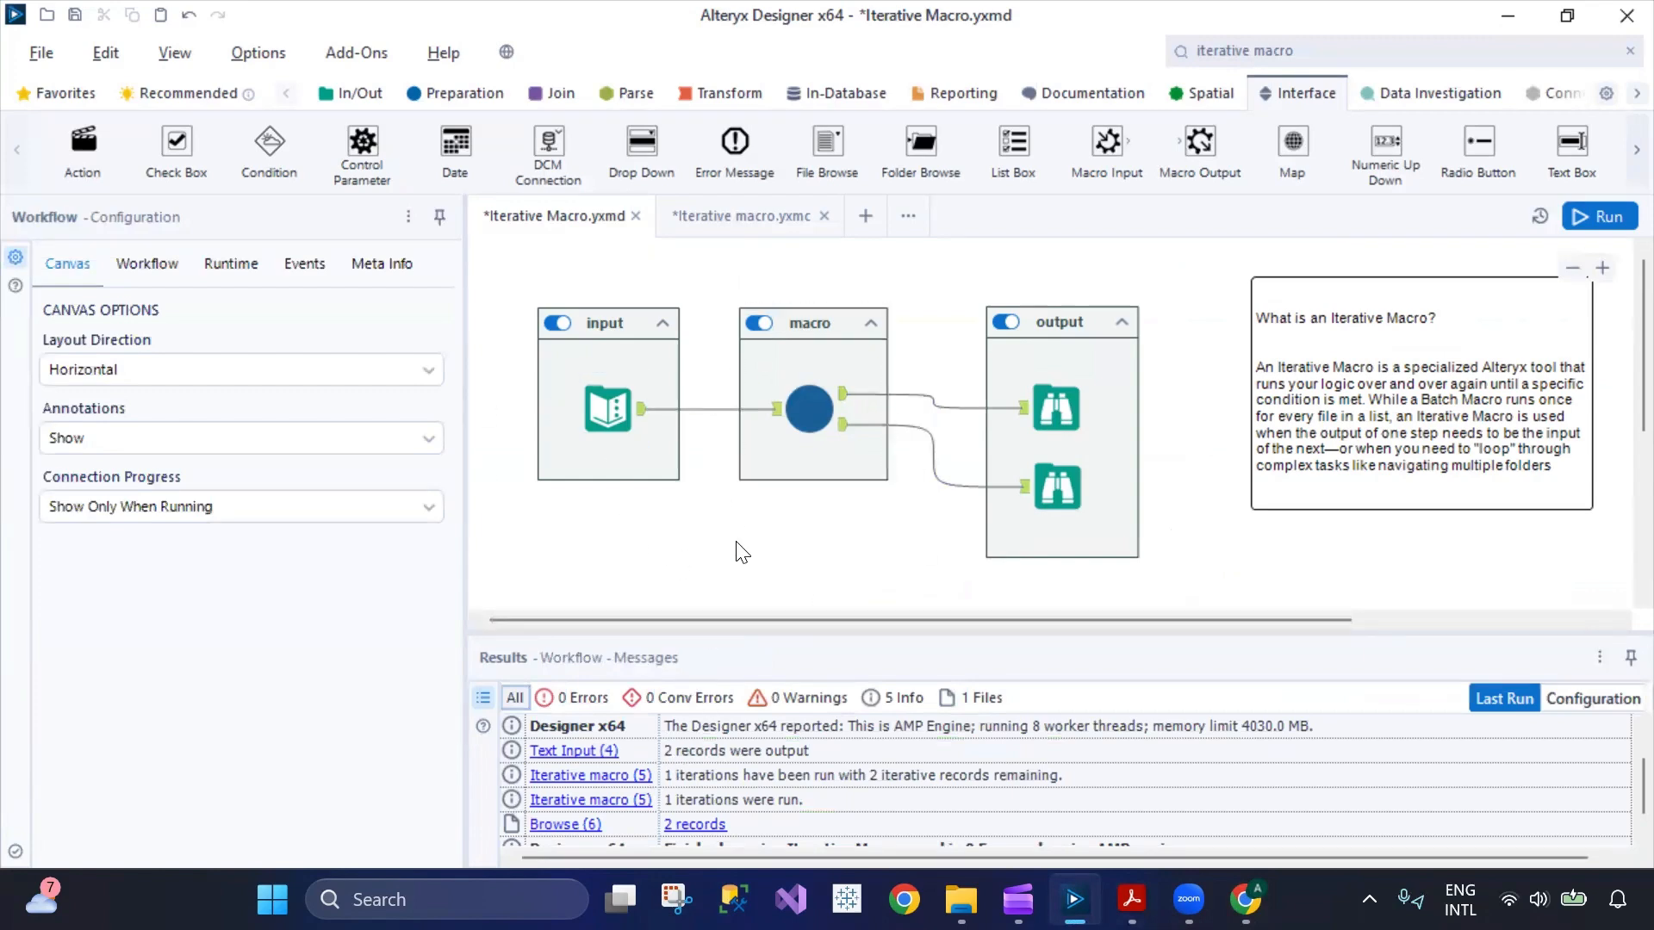
click(184, 266)
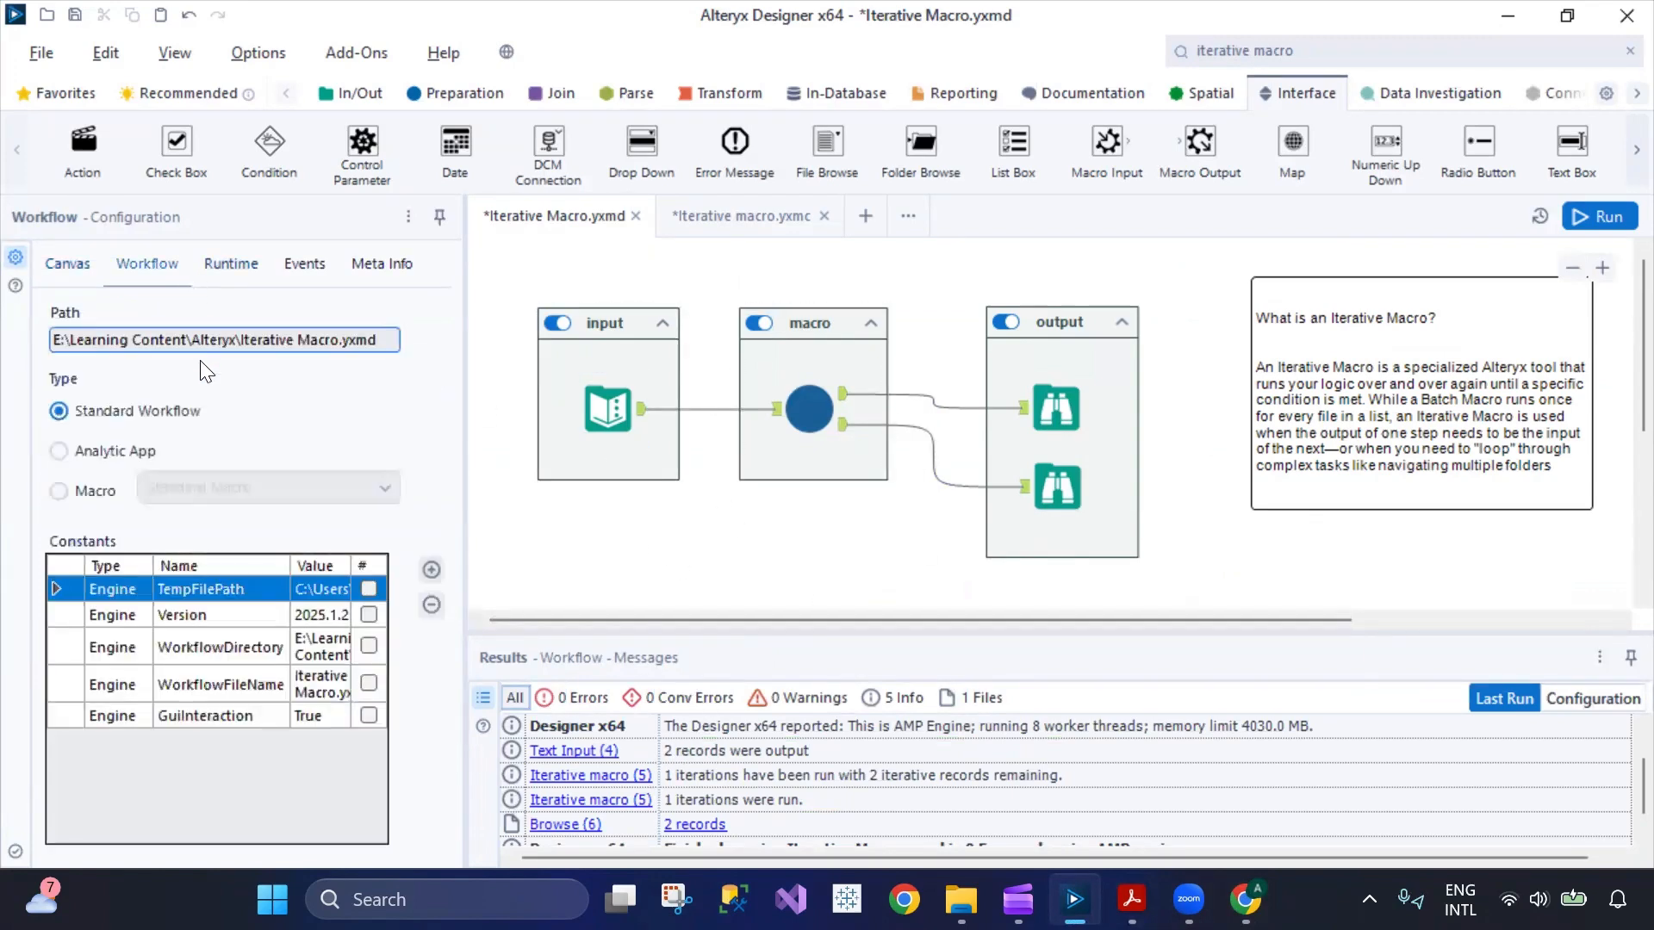
click(723, 220)
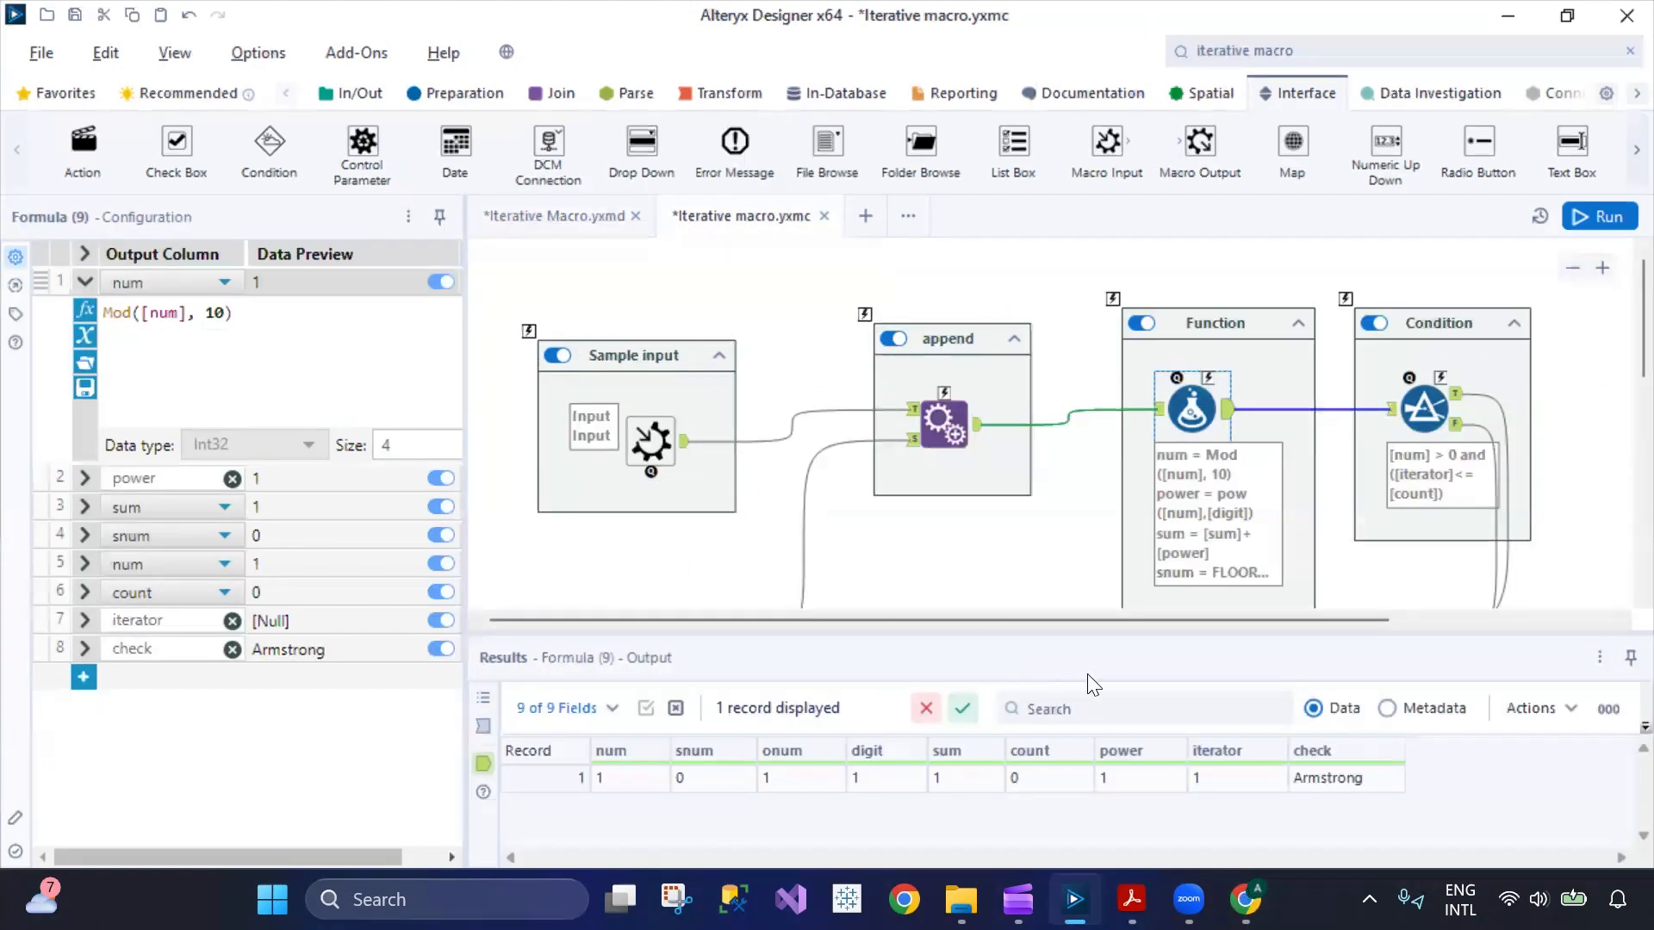
scroll(1004, 530, down, 3)
scroll(1004, 531, up, 3)
Return to the Iterative Macro.yxmd workflow and review its run messages back to the first entry.
click(531, 373)
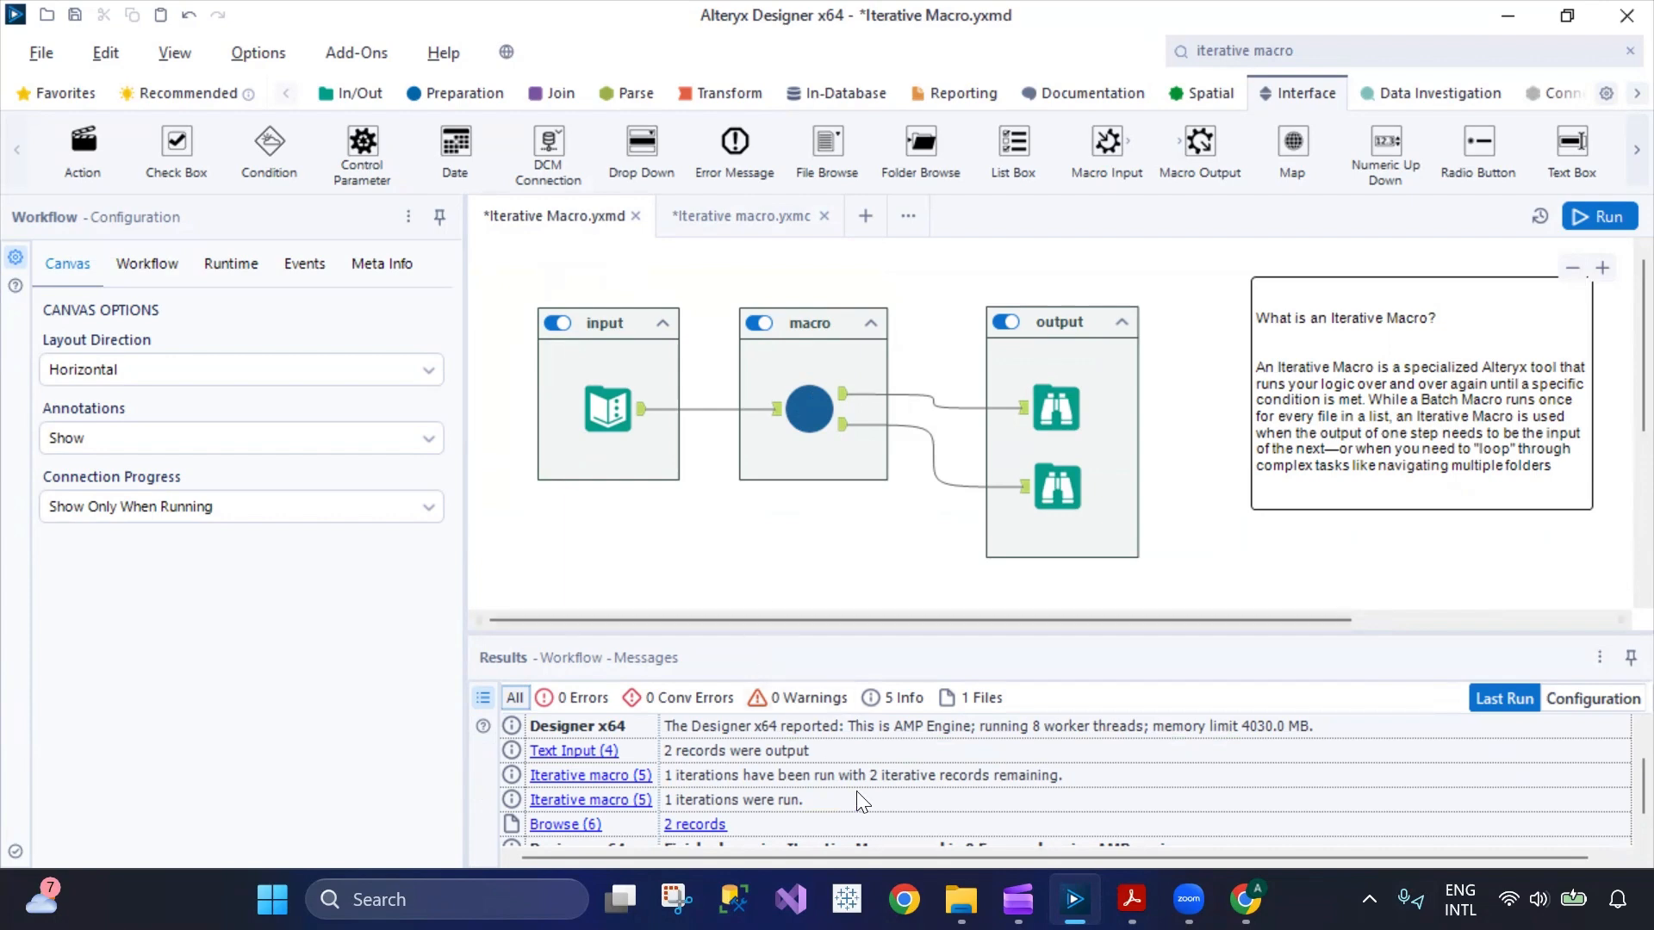
scroll(1052, 724, down, 1)
scroll(1036, 782, up, 1)
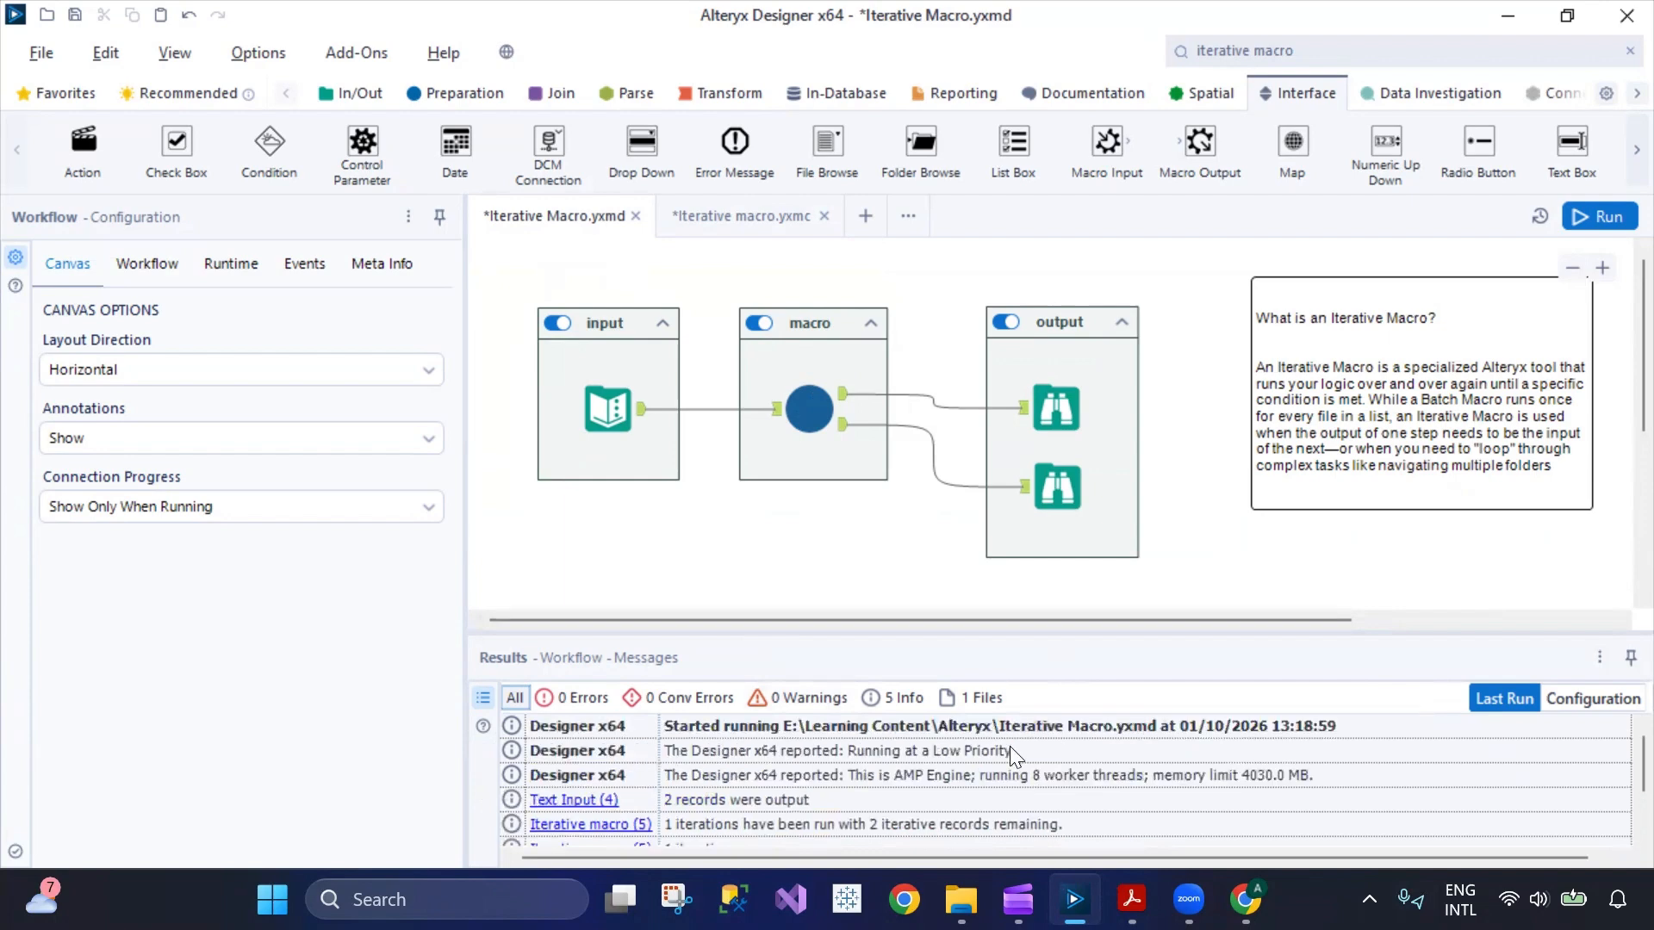